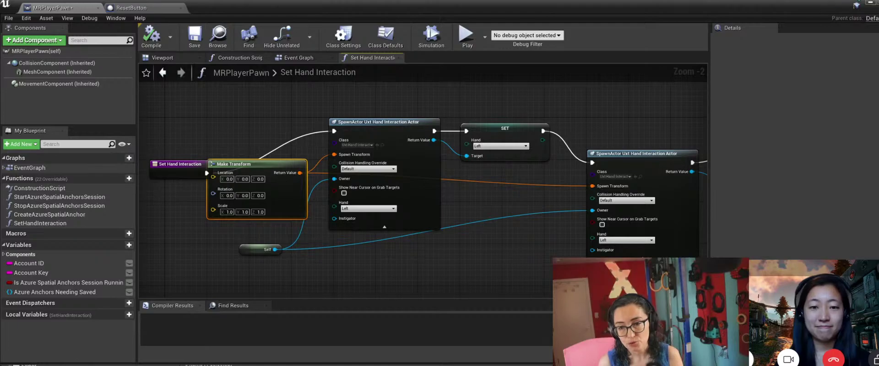
# Minimize the MRPlayerPawn blueprint window, switch to Chrome, and open the Links Cheat Sheet from the 30DaysOfUnrealEngine README.
pyautogui.click(870, 3)
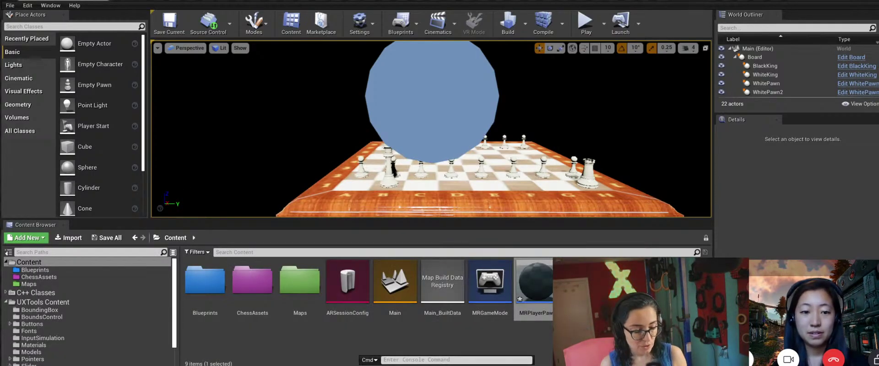
pyautogui.hotkey('alt', 'Tab')
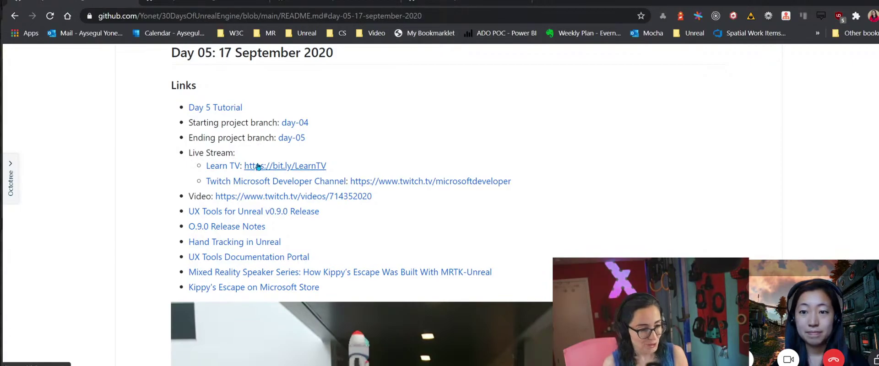
pyautogui.scroll(20, 258, 166)
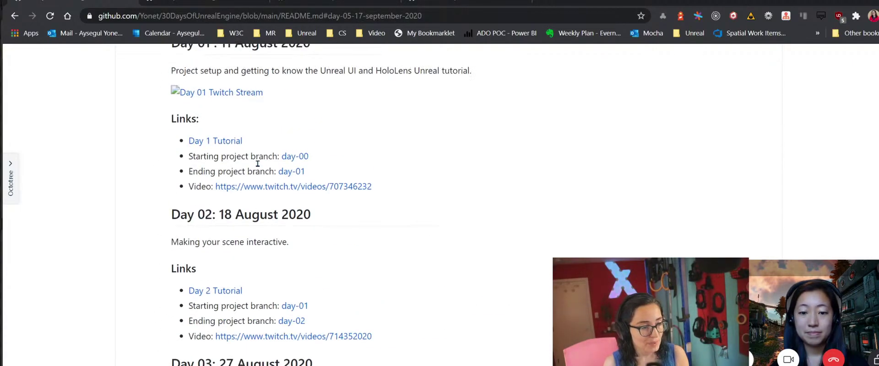
pyautogui.scroll(15, 257, 165)
pyautogui.scroll(-5, 257, 164)
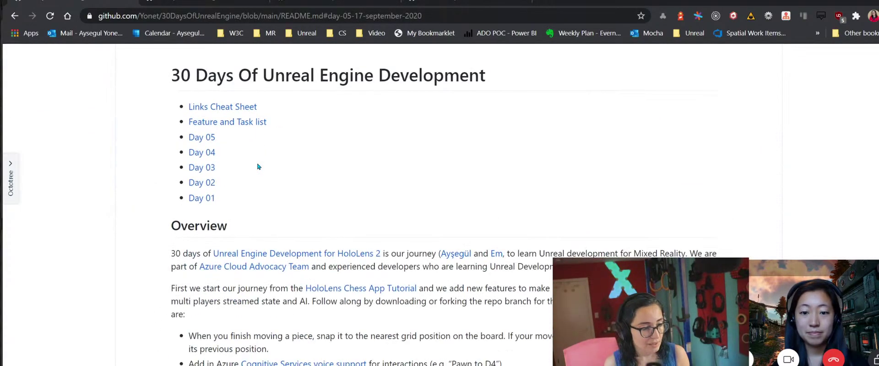
pyautogui.click(247, 108)
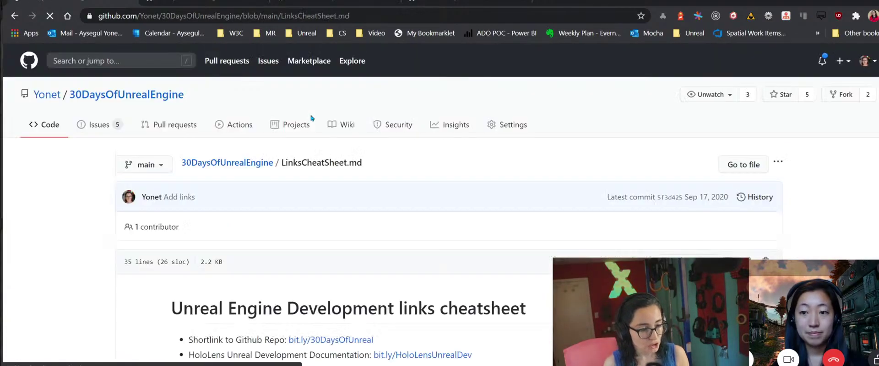
# Look through the Unreal Engine Development links cheatsheet, including its Mixed Reality Services and Apps sections.
pyautogui.scroll(-5, 269, 193)
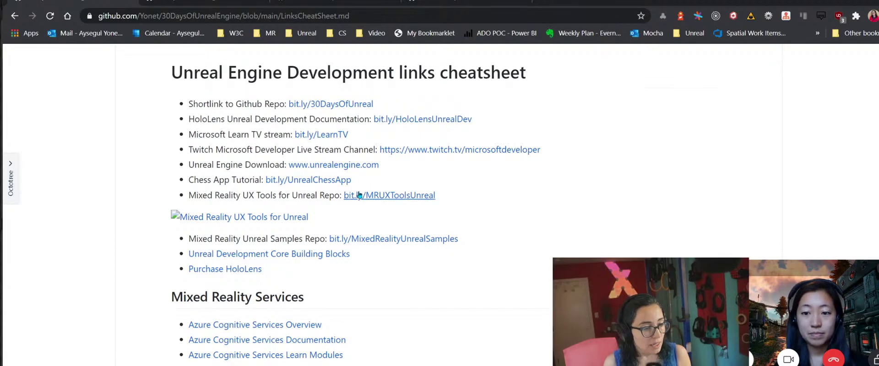
pyautogui.scroll(-3, 359, 195)
pyautogui.scroll(-1, 359, 195)
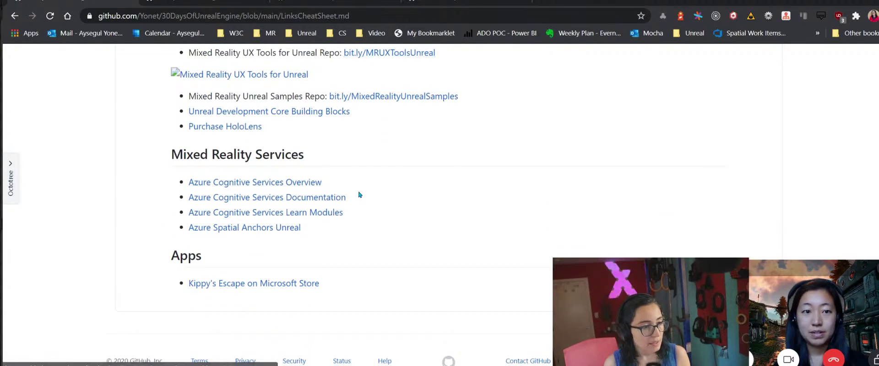
pyautogui.scroll(-1, 359, 195)
pyautogui.scroll(8, 359, 194)
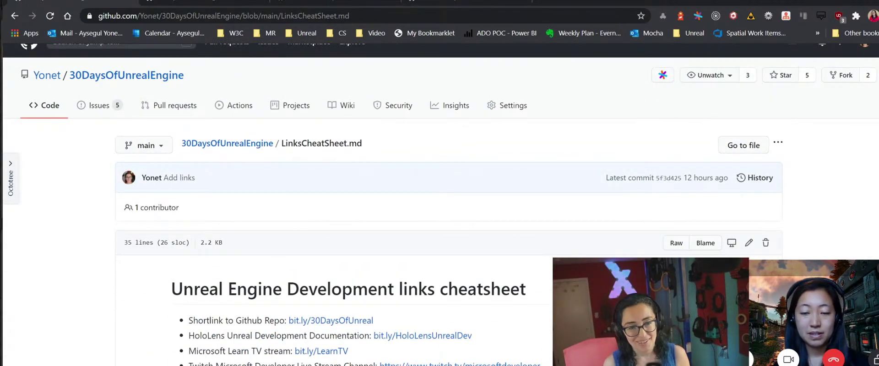
# Open youtube.com in a new browser tab.
pyautogui.click(543, 2)
pyautogui.write('youtube.com')
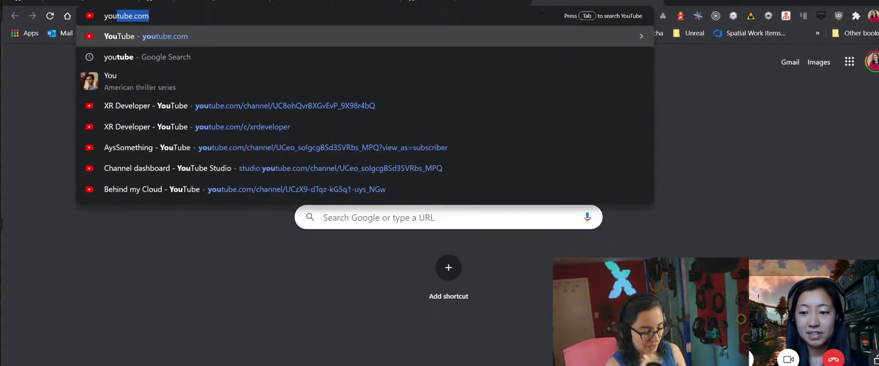
pyautogui.press('Return')
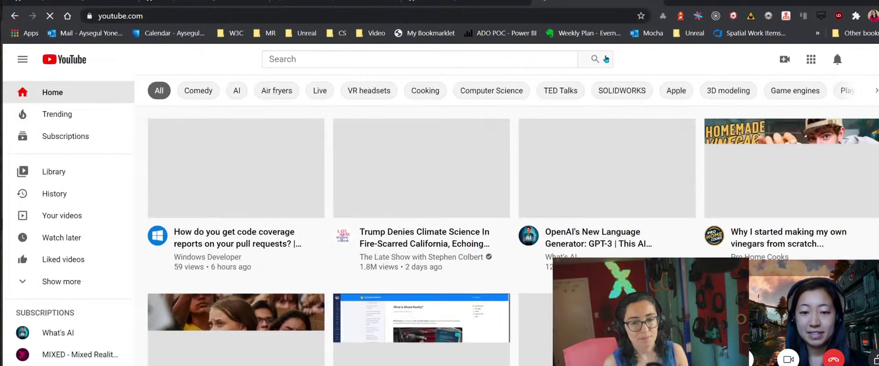
# Search YouTube for "xr developer" and close the YouTube tab after viewing the results.
pyautogui.click(437, 60)
pyautogui.write('x')
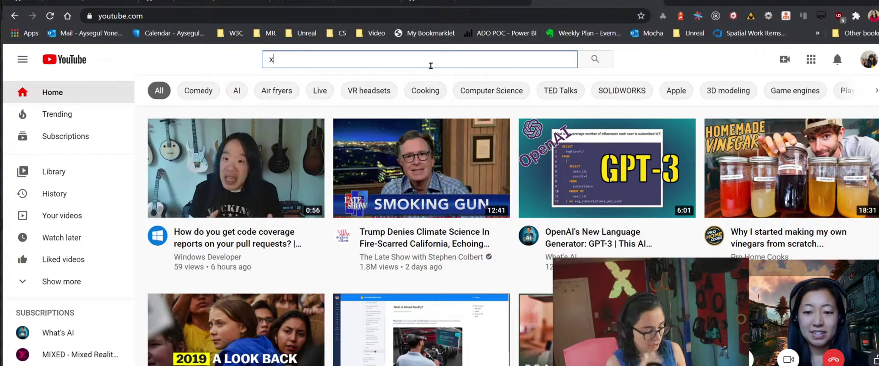
pyautogui.write('r develop')
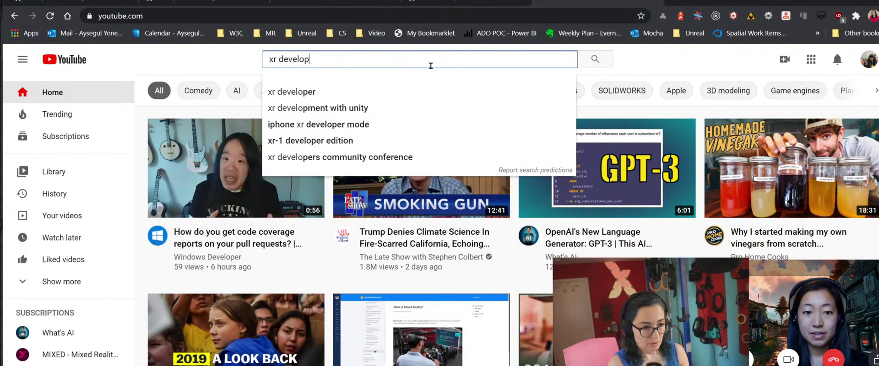
pyautogui.write('er')
pyautogui.press('Return')
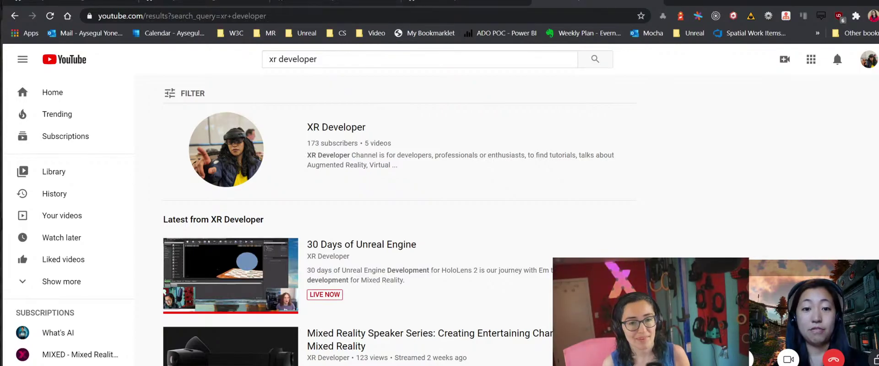
pyautogui.click(656, 3)
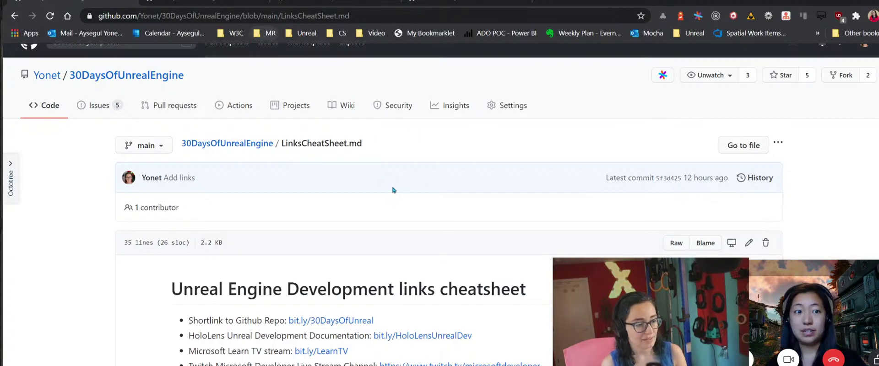
# Go to the 30DaysOfUnrealEngine repository's main page and look over its file list and README contents.
pyautogui.click(252, 143)
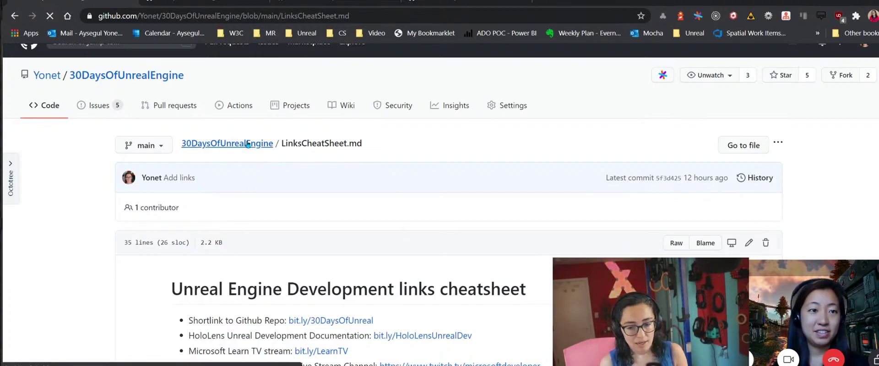
pyautogui.scroll(-8, 245, 346)
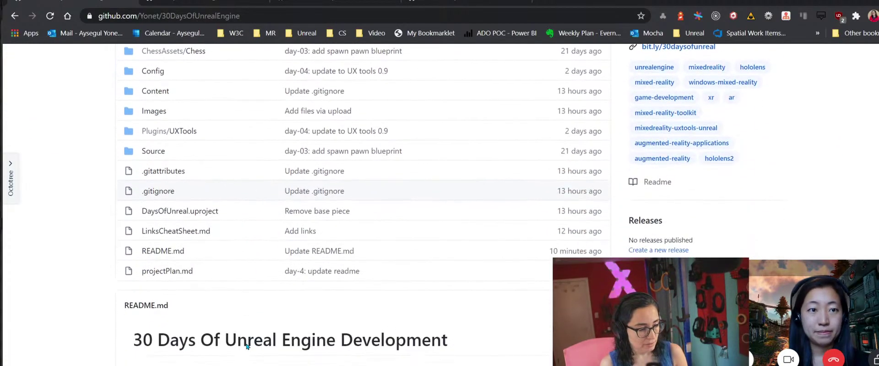
pyautogui.scroll(3, 255, 283)
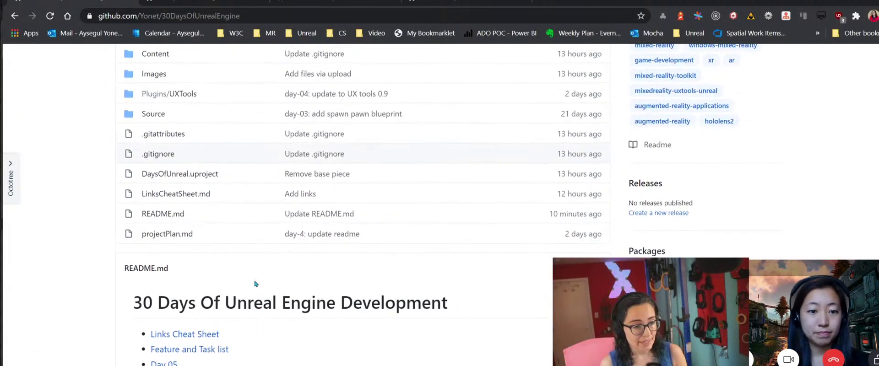
pyautogui.scroll(-2, 255, 284)
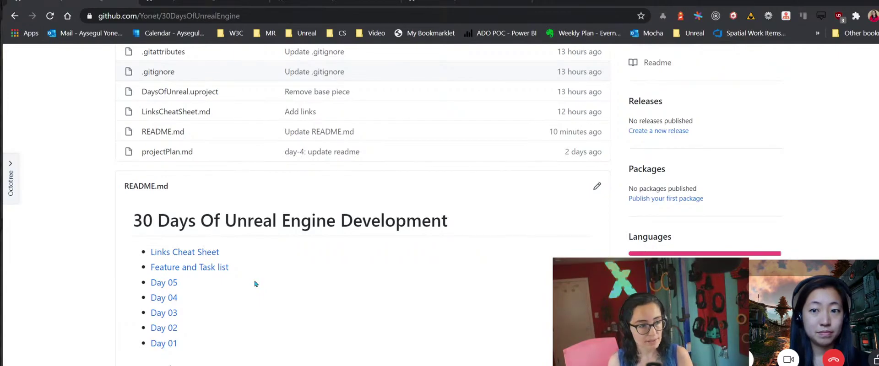
pyautogui.scroll(6, 255, 282)
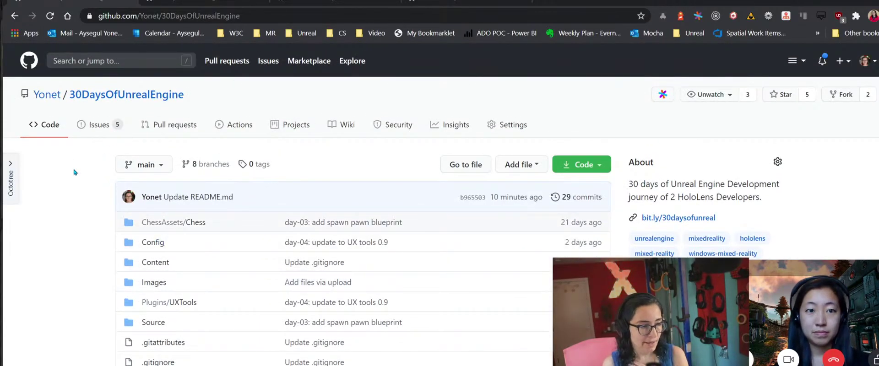
pyautogui.scroll(-1, 76, 172)
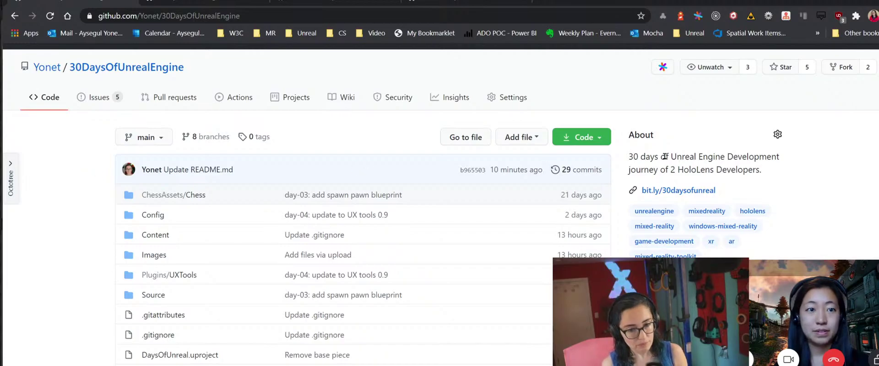
# Jump to the Day 05 section of the repository's README.
pyautogui.scroll(-3, 326, 207)
pyautogui.scroll(-4, 326, 207)
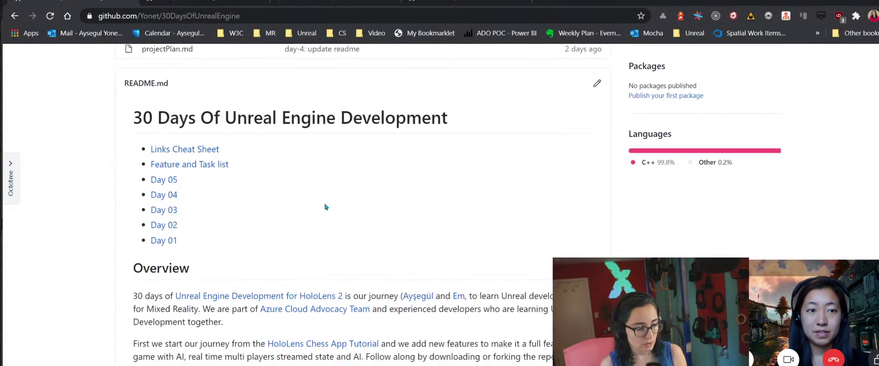
pyautogui.click(165, 180)
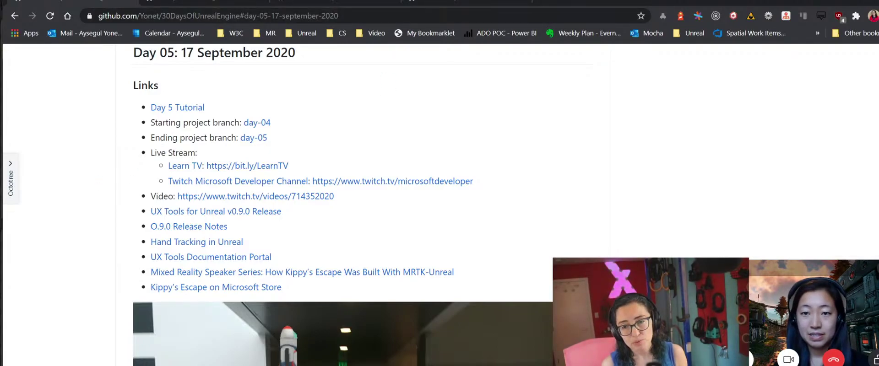
# Switch to the Unreal Editor and enlarge the level viewport slightly by shrinking the Content Browser.
pyautogui.hotkey('alt', 'Tab')
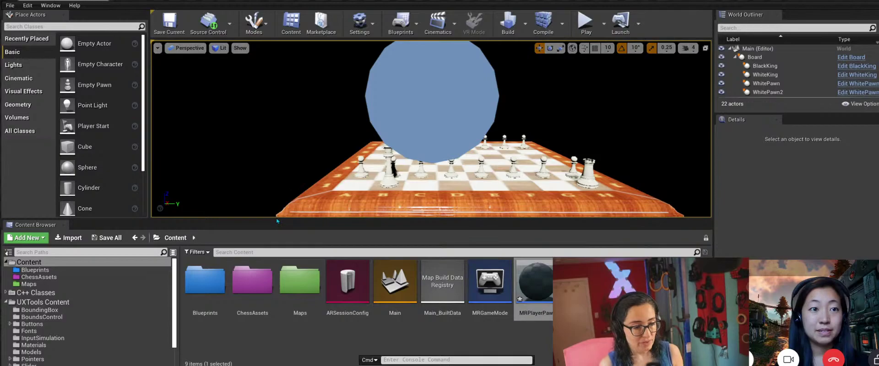
pyautogui.moveTo(276, 221); pyautogui.dragTo(275, 233)
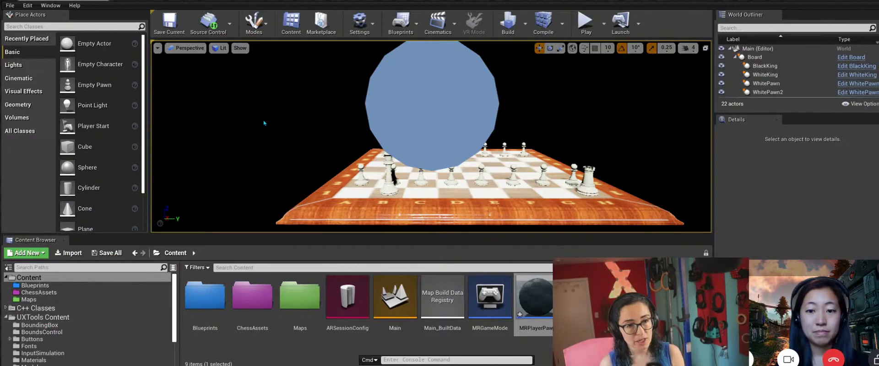
# Switch back to Chrome and view the UX Tools for Unreal v0.9.0 release page linked under Day 05.
pyautogui.hotkey('alt', 'Tab')
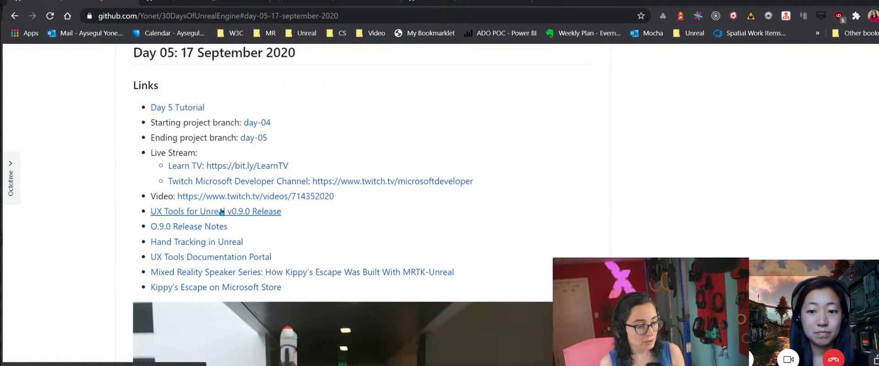
pyautogui.click(221, 212)
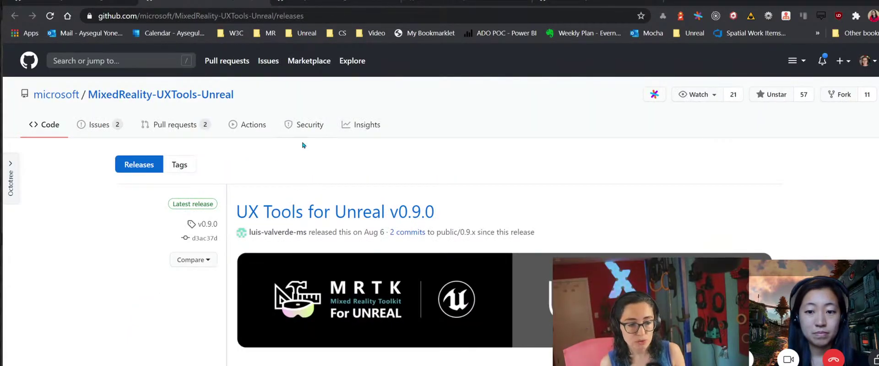
pyautogui.scroll(-3, 302, 145)
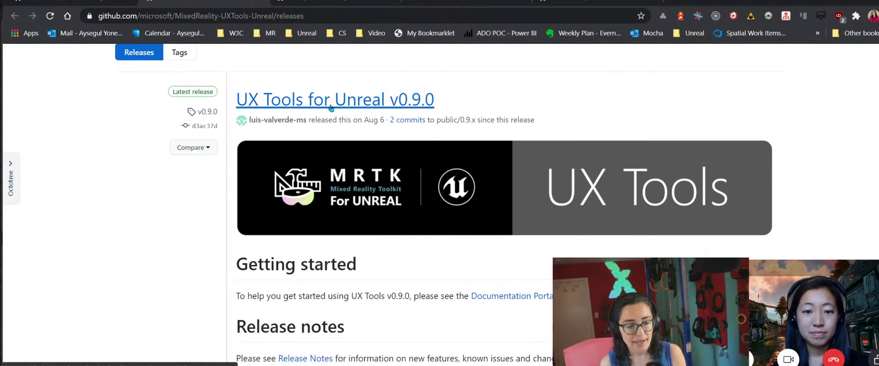
pyautogui.scroll(-1, 331, 108)
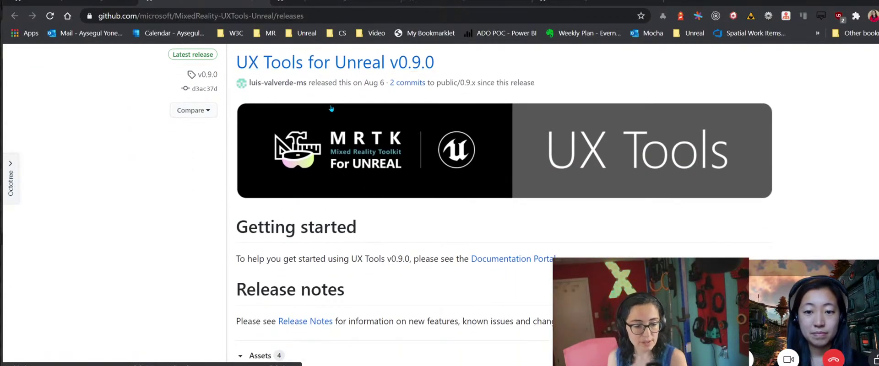
# Open the UX Tools 0.9.0 release notes and examine the introduction and the HoloLens 2 style buttons section.
pyautogui.click(317, 323)
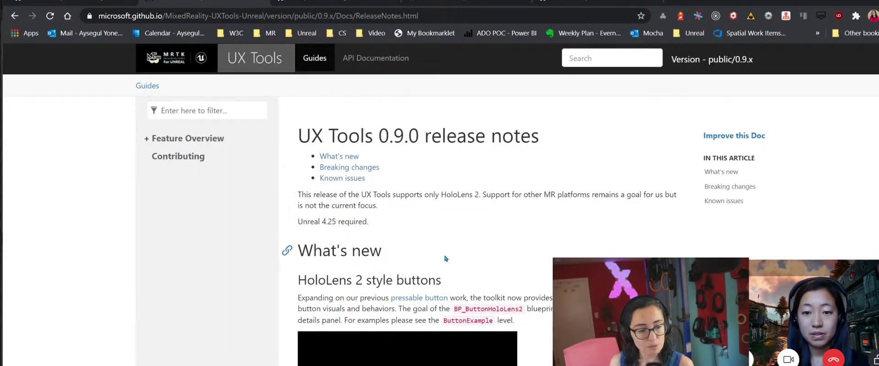
pyautogui.scroll(-2, 444, 258)
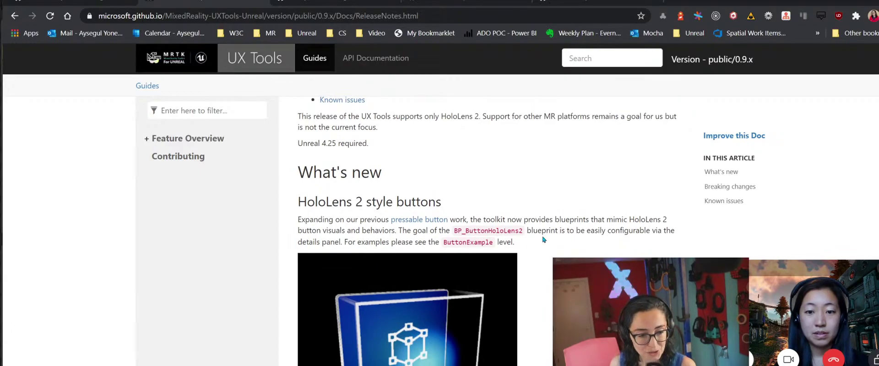
pyautogui.scroll(2, 534, 305)
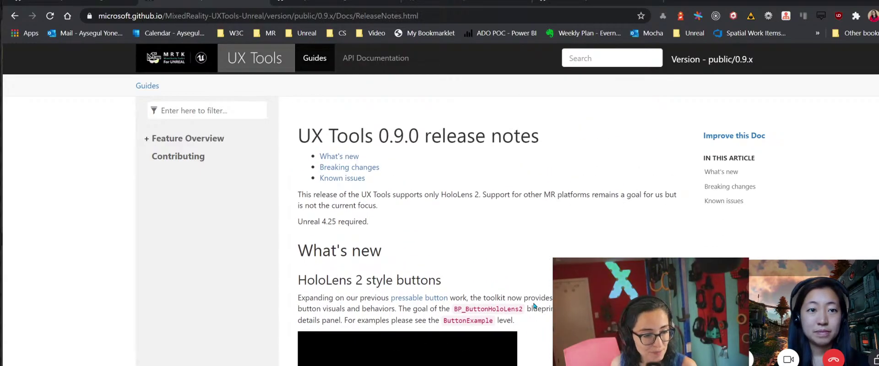
pyautogui.scroll(-1, 534, 305)
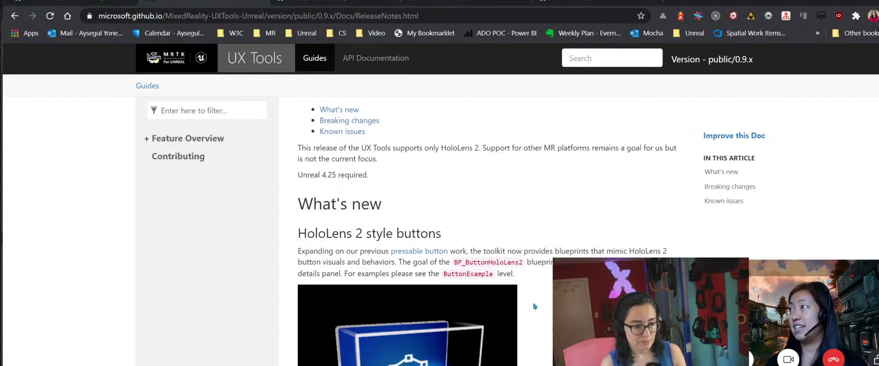
pyautogui.scroll(-2, 457, 211)
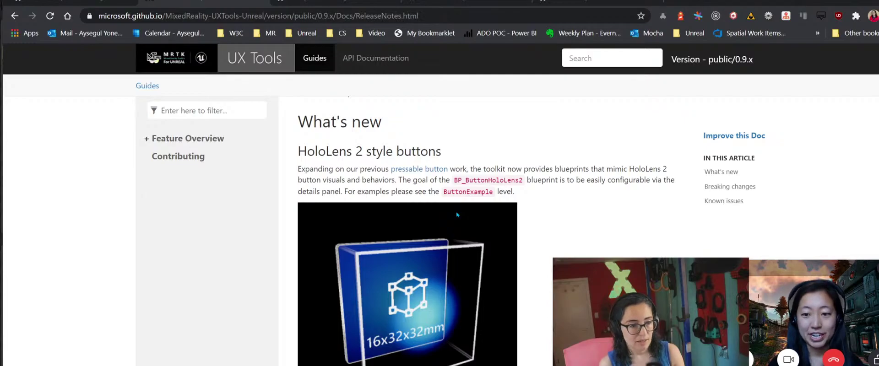
pyautogui.scroll(-2, 455, 211)
pyautogui.scroll(3, 456, 213)
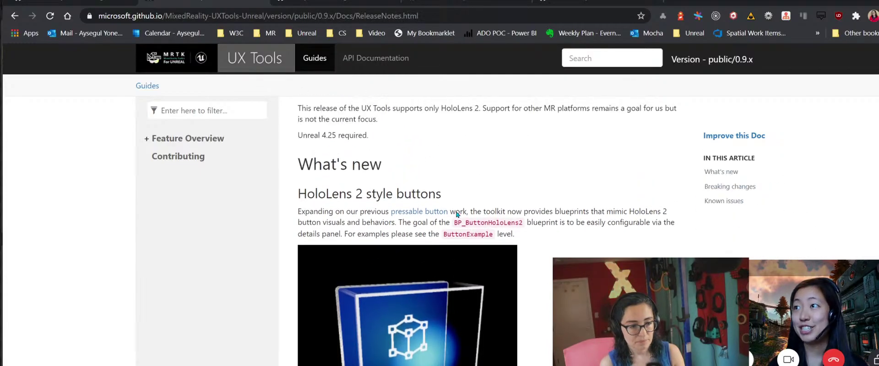
pyautogui.scroll(2, 456, 212)
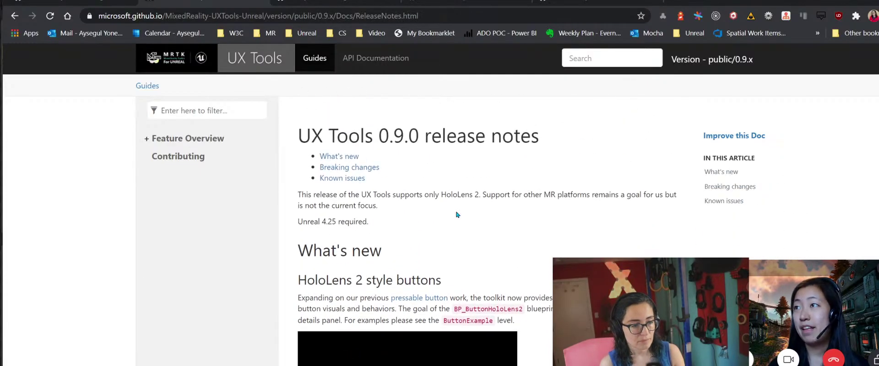
# Jump to the Breaking changes section of the release notes and examine the entries on button states and local or world space button distances.
pyautogui.click(365, 168)
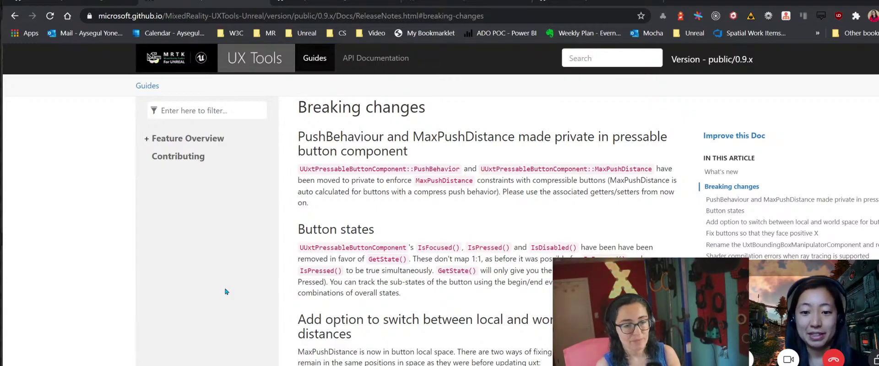
pyautogui.scroll(-3, 226, 291)
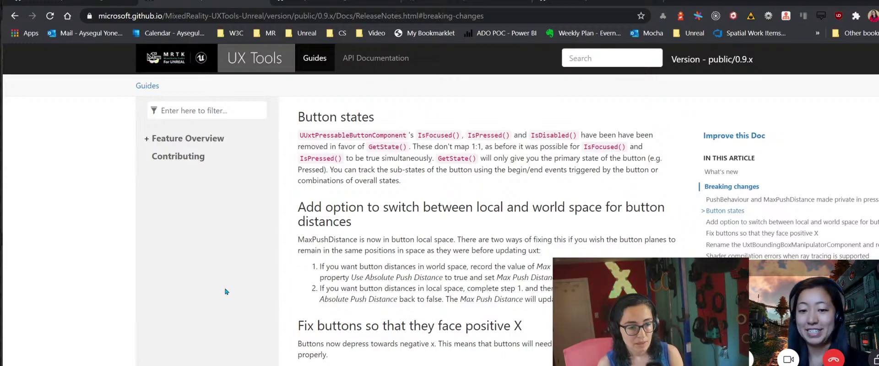
pyautogui.scroll(-1, 225, 292)
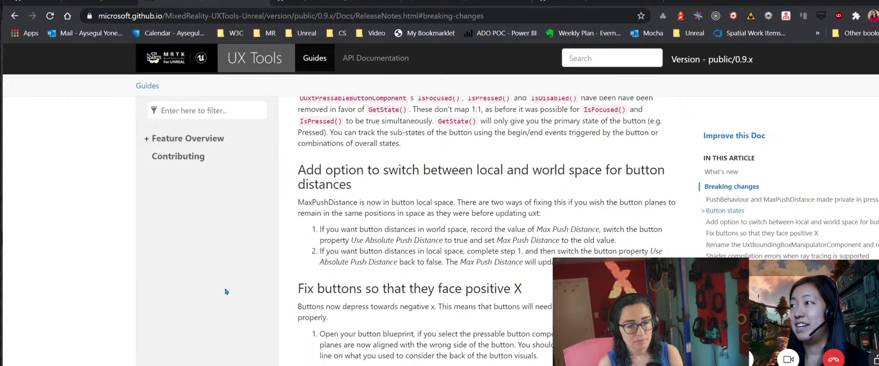
pyautogui.scroll(-2, 225, 292)
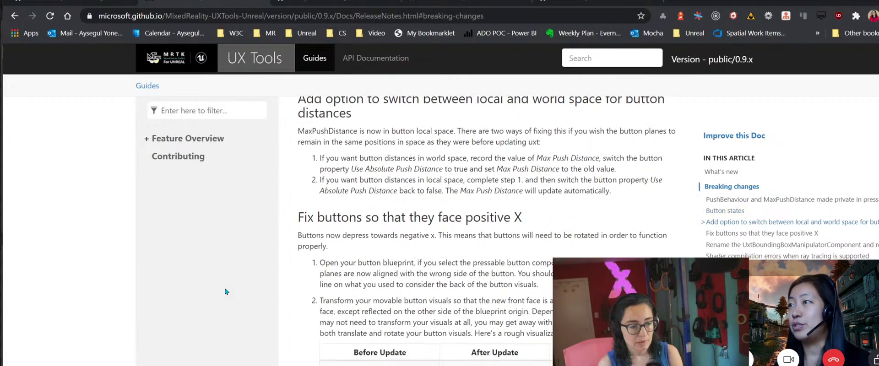
pyautogui.scroll(1, 225, 291)
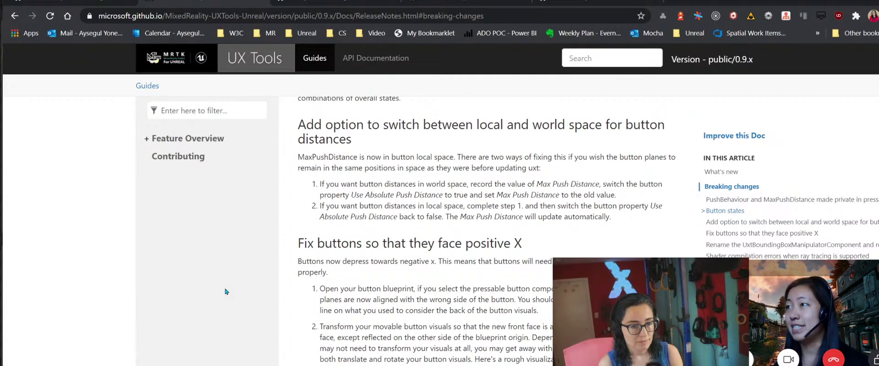
pyautogui.scroll(-3, 225, 292)
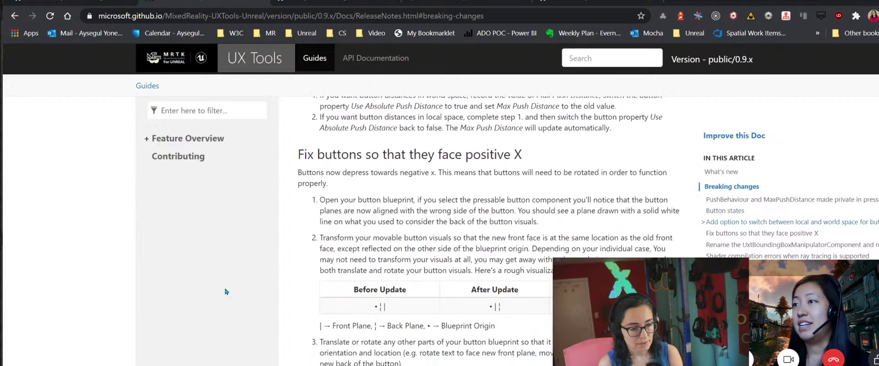
pyautogui.scroll(2, 225, 291)
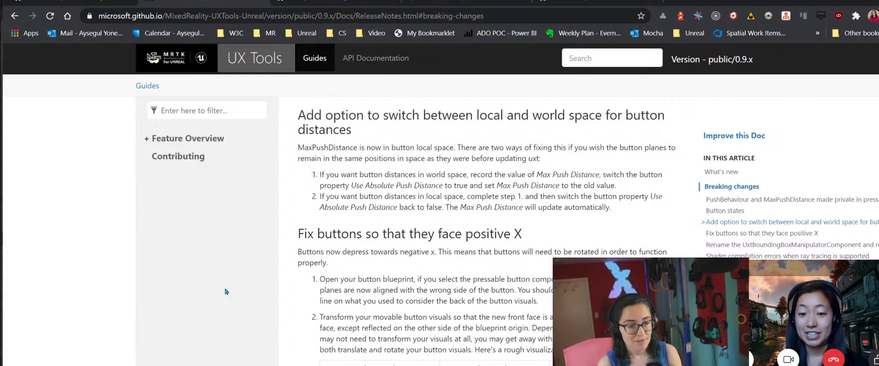
pyautogui.scroll(-1, 225, 291)
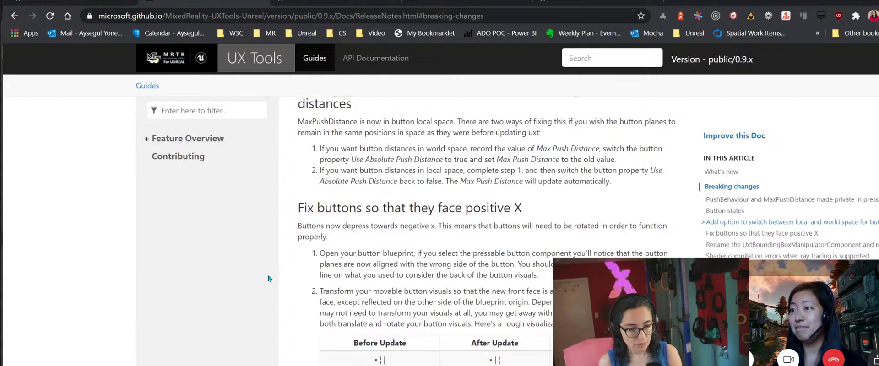
pyautogui.scroll(3, 274, 278)
pyautogui.scroll(-2, 291, 278)
pyautogui.scroll(-1, 290, 277)
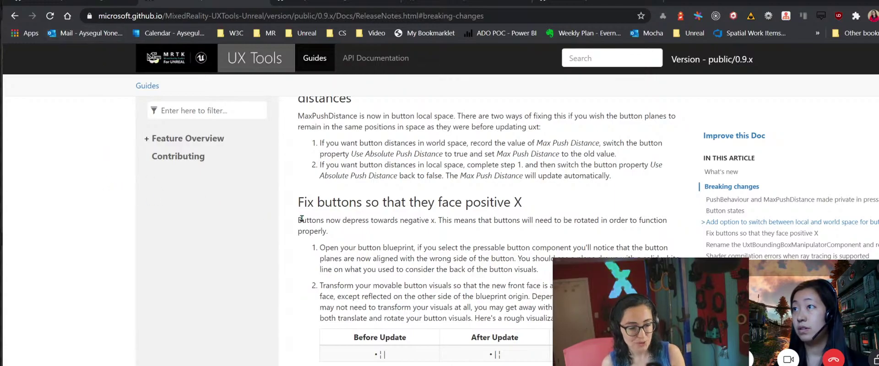
# Examine the remaining breaking changes, from fixing buttons to face positive X through UxtFollowComponent, and the Known issues section.
pyautogui.scroll(-2, 302, 222)
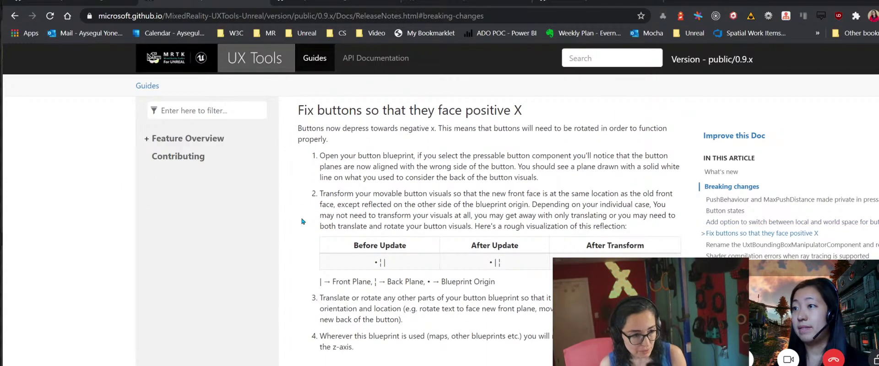
pyautogui.scroll(-4, 302, 221)
pyautogui.scroll(-2, 301, 219)
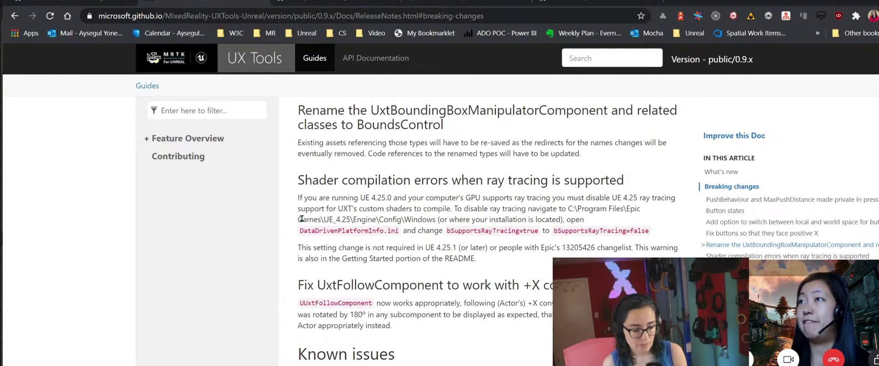
pyautogui.scroll(-1, 302, 219)
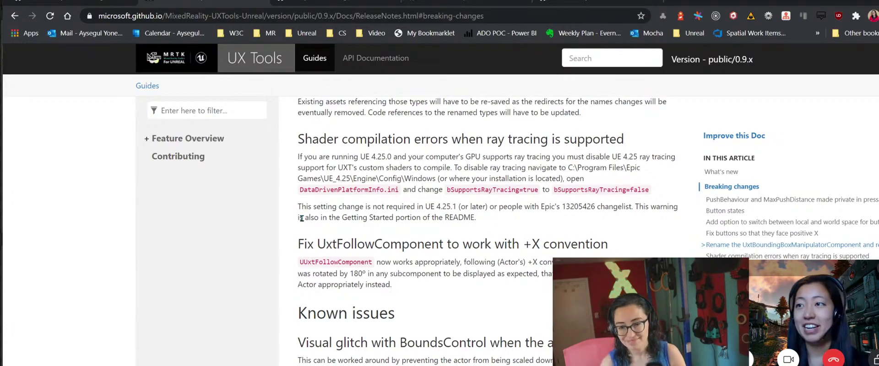
pyautogui.scroll(-3, 301, 219)
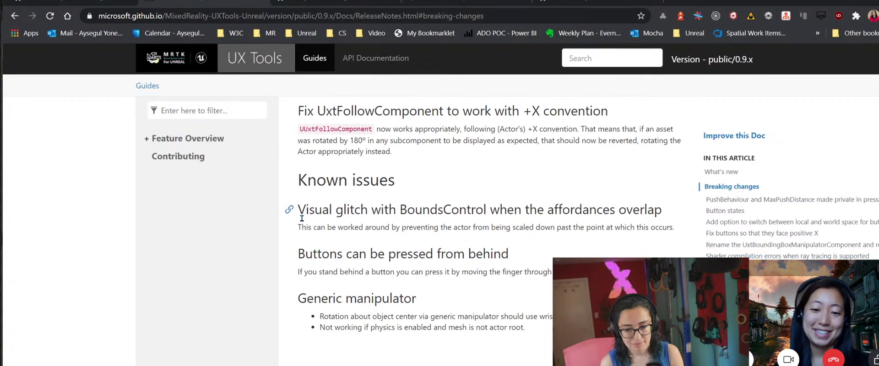
# Review the release notes back up to their beginning and return to the Day 05 section of the 30DaysOfUnrealEngine README.
pyautogui.scroll(2, 302, 219)
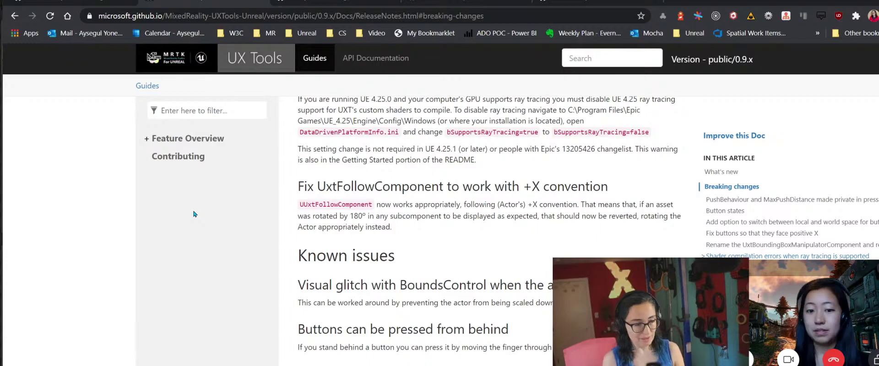
pyautogui.scroll(7, 398, 213)
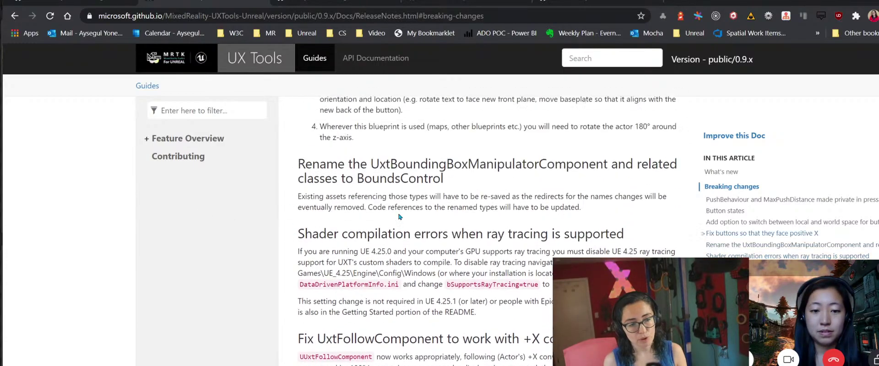
pyautogui.scroll(1, 398, 213)
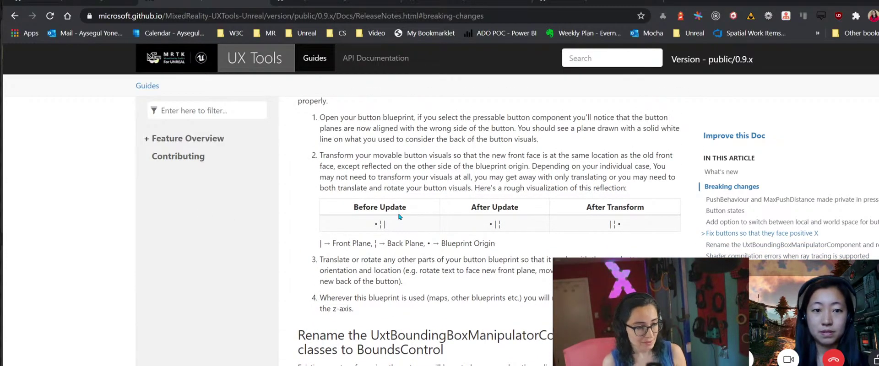
pyautogui.scroll(8, 398, 215)
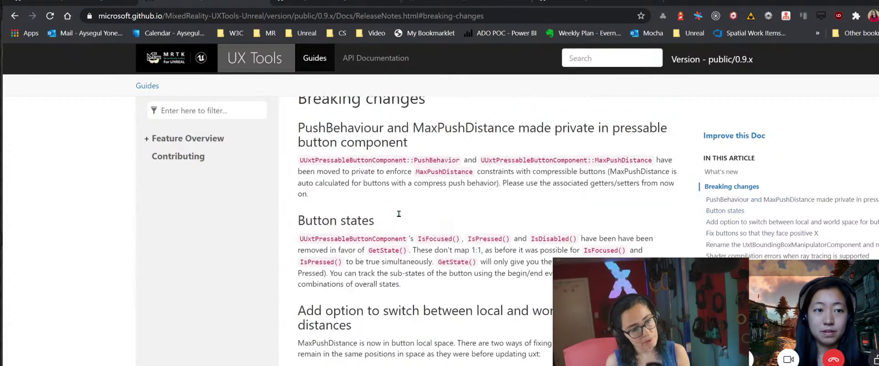
pyautogui.scroll(20, 398, 213)
pyautogui.scroll(-4, 399, 213)
pyautogui.scroll(4, 398, 213)
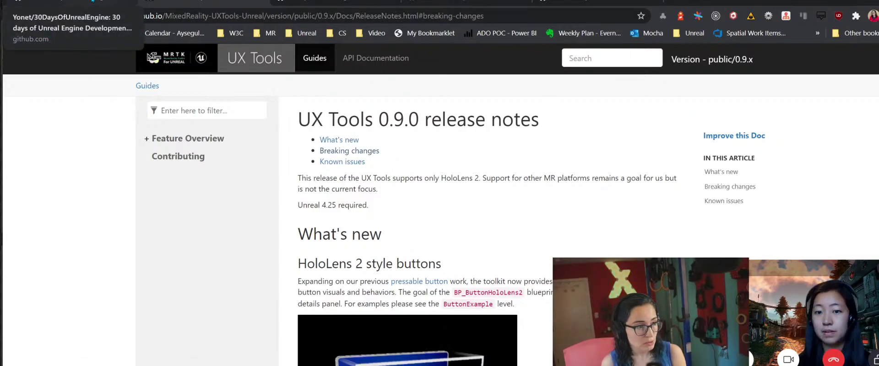
pyautogui.click(92, 1)
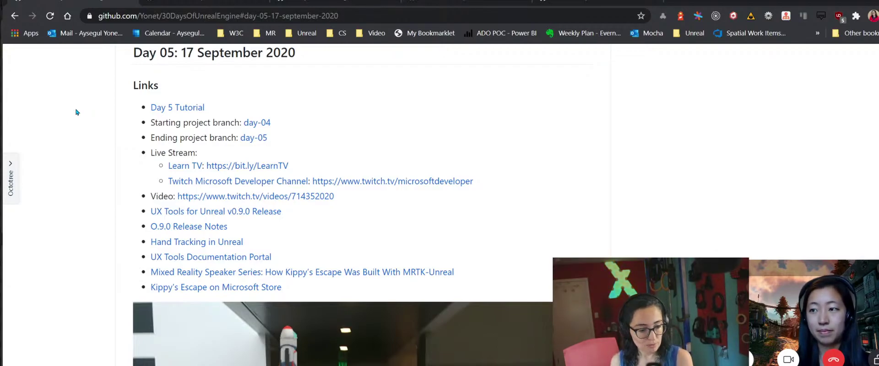
# Switch to the Unreal Editor, show the contents of the UXTools Content folder and collapse its subfolders in the folder tree.
pyautogui.hotkey('alt', 'Tab')
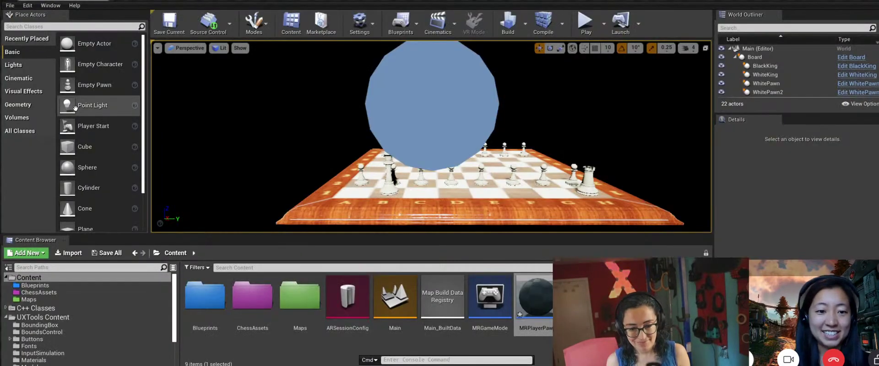
pyautogui.click(46, 318)
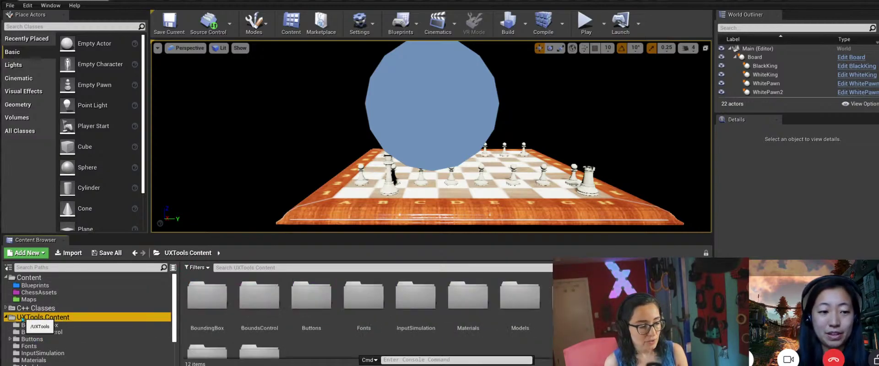
pyautogui.click(6, 317)
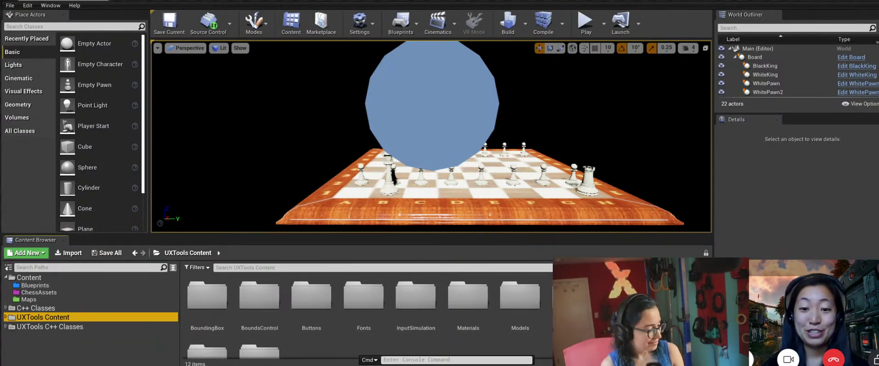
# Open Task Manager, move its window lower, and locate the UE4Editor app's entry in the detailed process list.
pyautogui.hotkey('ctrl', 'shift', 'Escape')
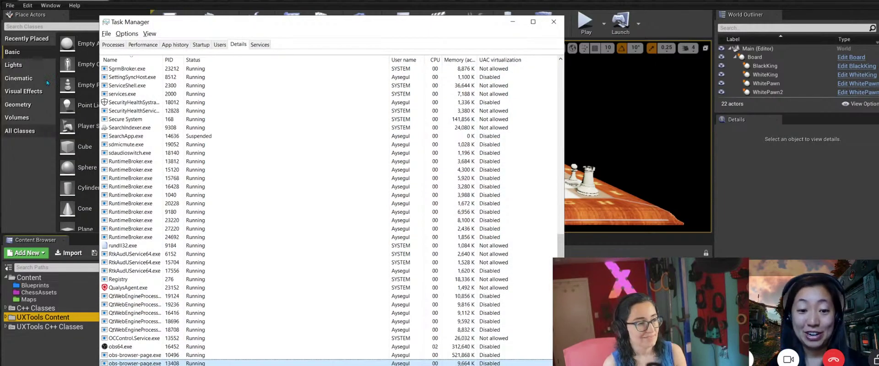
pyautogui.click(118, 47)
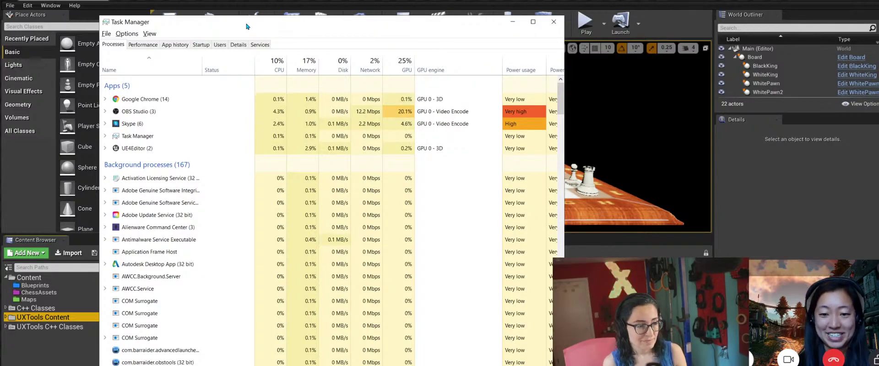
pyautogui.moveTo(246, 23); pyautogui.dragTo(245, 116)
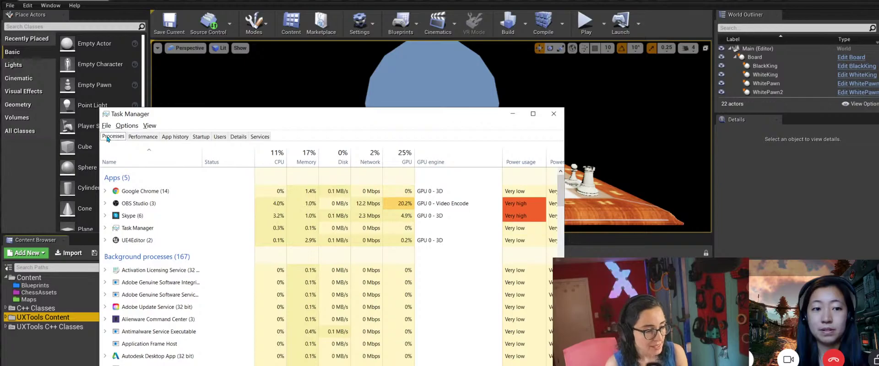
pyautogui.rightClick(124, 242)
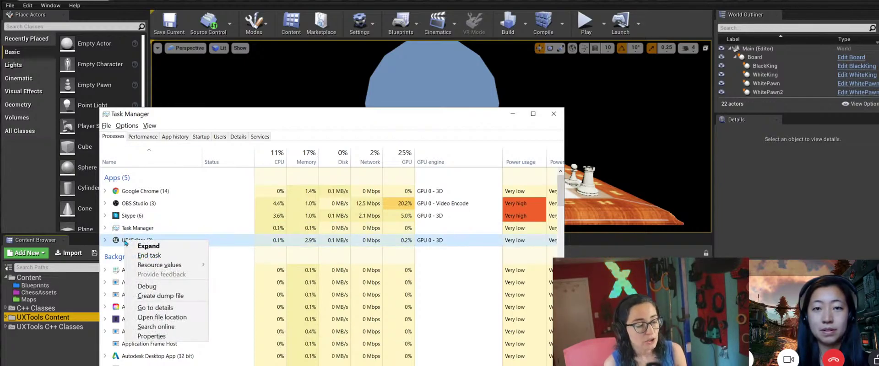
pyautogui.click(147, 307)
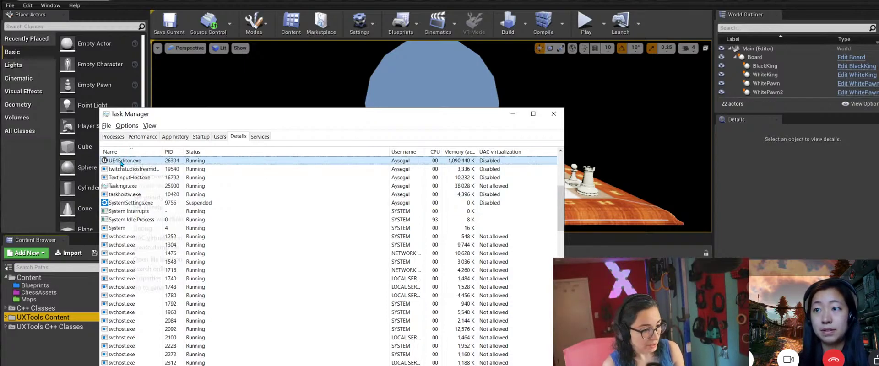
# Set the priority of the UE4Editor.exe process to Realtime and close Task Manager.
pyautogui.rightClick(121, 164)
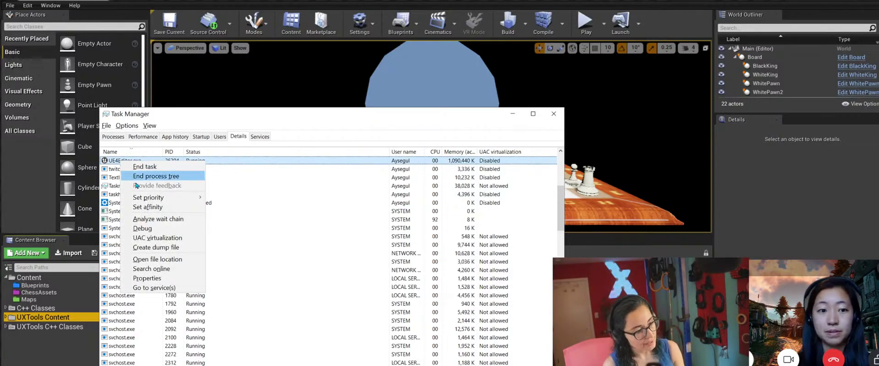
pyautogui.moveTo(146, 199)
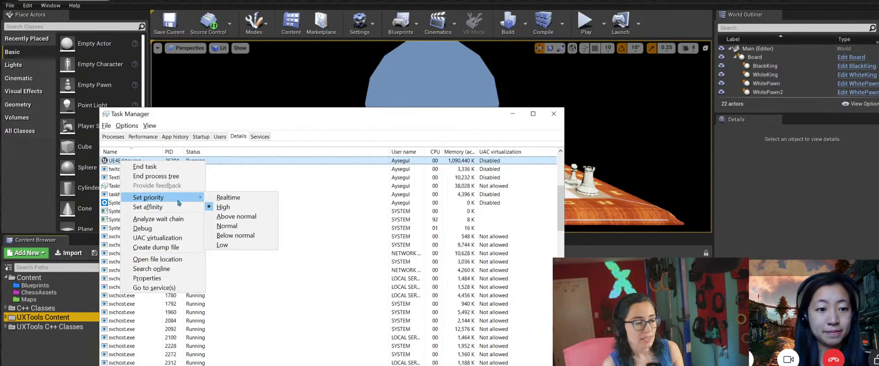
pyautogui.click(232, 201)
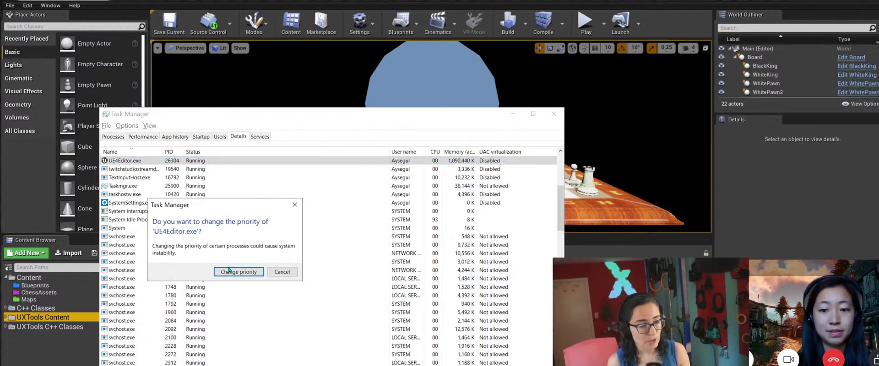
pyautogui.click(234, 274)
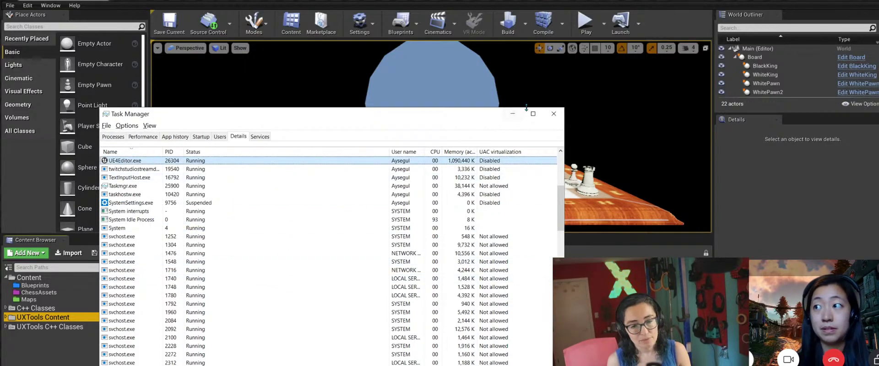
pyautogui.click(551, 114)
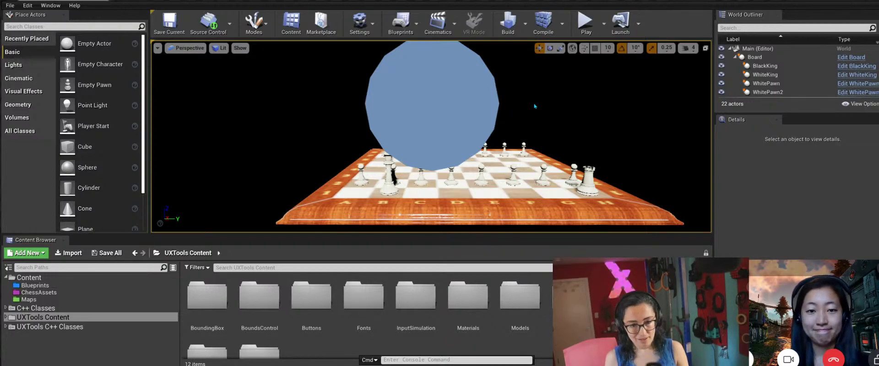
# Play the chess level in the editor viewport to check the simulated hands, and stop the session.
pyautogui.click(593, 21)
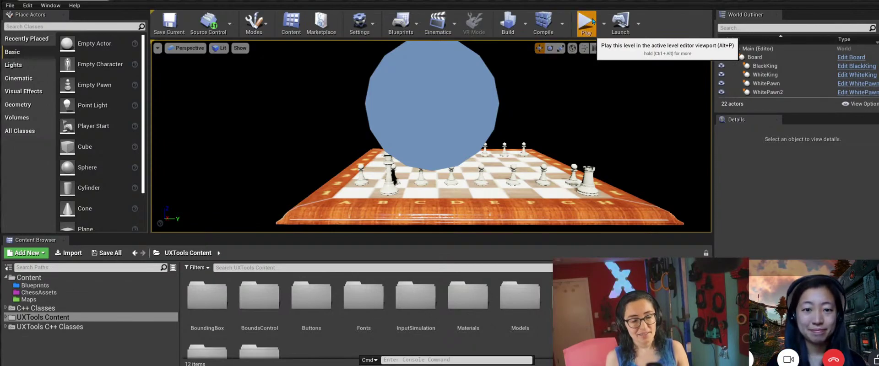
pyautogui.click(339, 174)
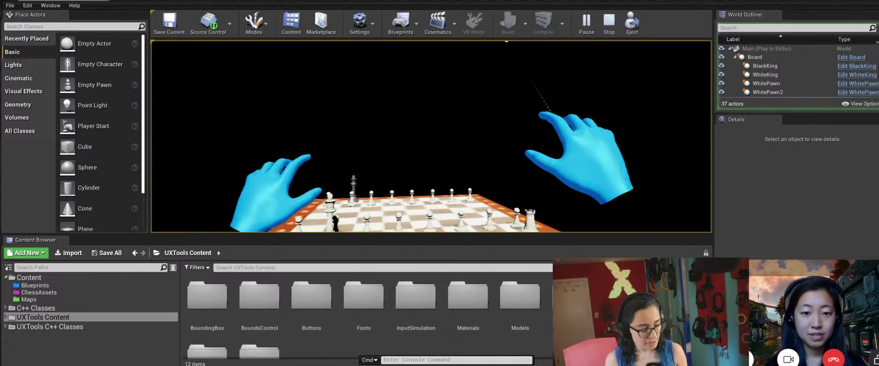
pyautogui.press('Escape')
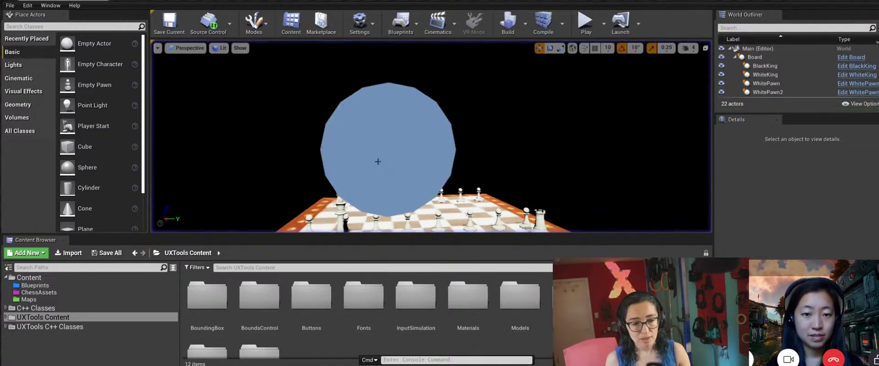
# Show the contents of the Blueprints folder inside the project's Content folder.
pyautogui.click(234, 186)
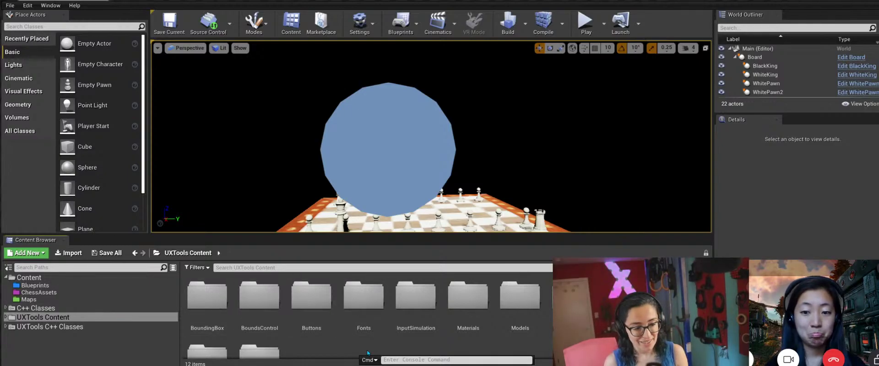
pyautogui.scroll(-1, 368, 353)
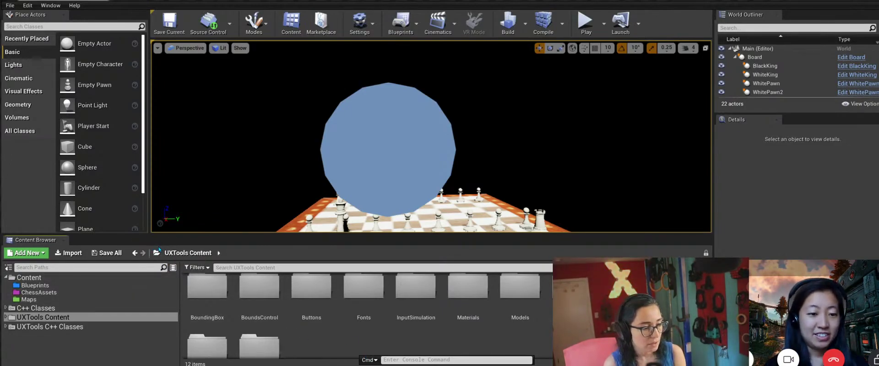
pyautogui.click(48, 277)
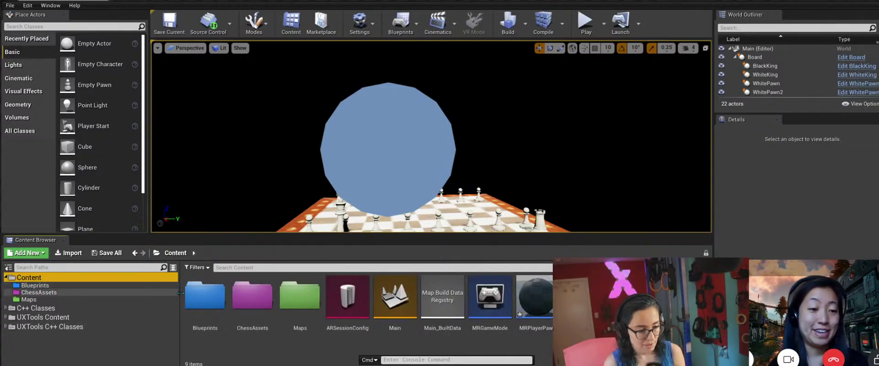
pyautogui.doubleClick(205, 295)
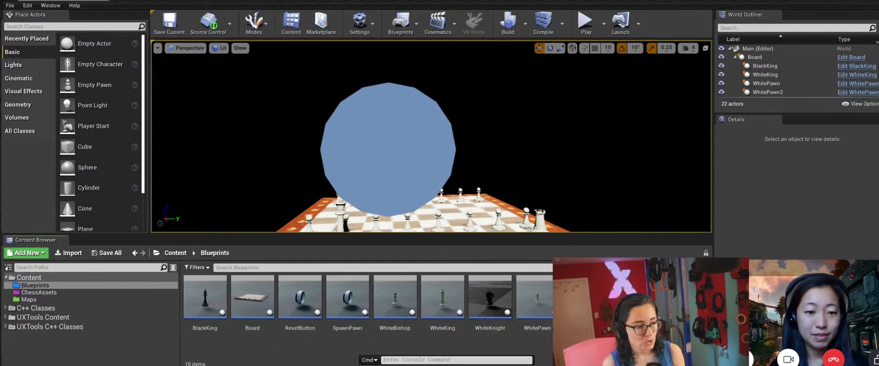
# Create a Blueprint class in the Blueprints folder with BP_ButtonHoloLens2 as its parent, found by searching for "Holo", and accept the default name.
pyautogui.click(26, 254)
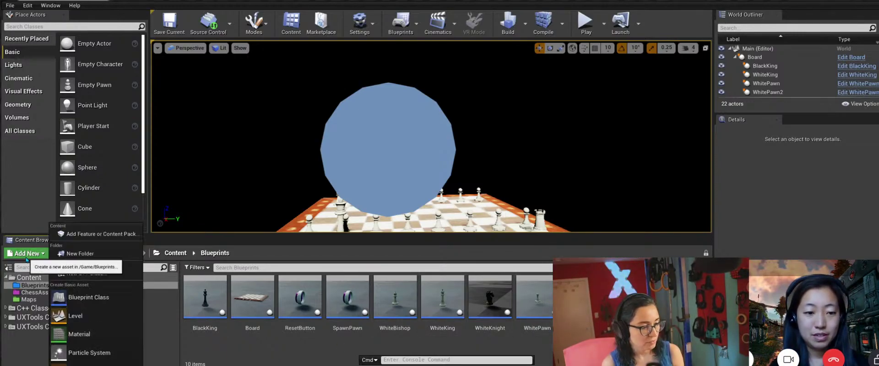
pyautogui.click(93, 303)
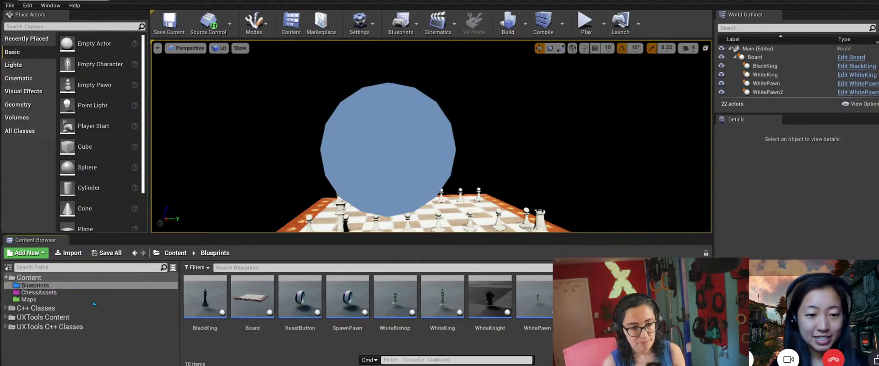
pyautogui.moveTo(241, 155); pyautogui.dragTo(347, 110)
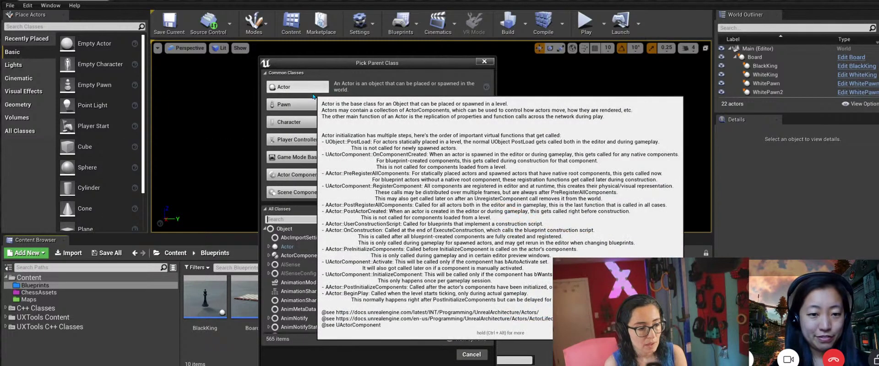
pyautogui.write('Holo')
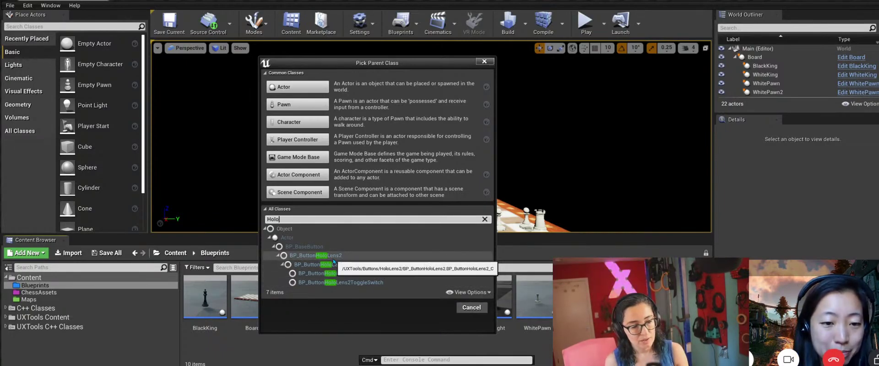
pyautogui.click(477, 292)
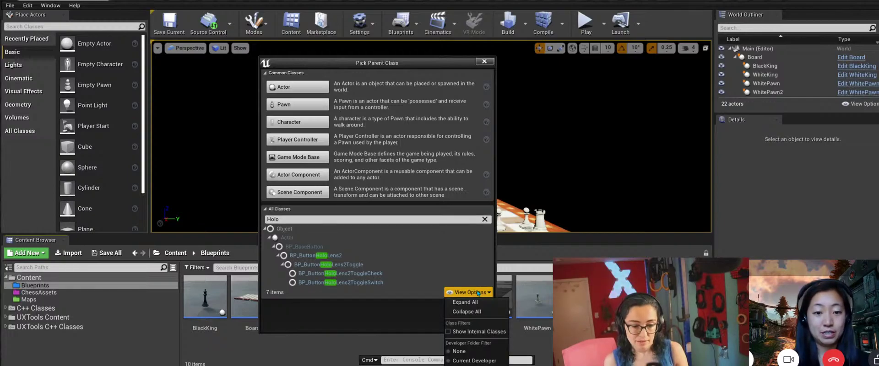
pyautogui.click(477, 292)
pyautogui.click(478, 292)
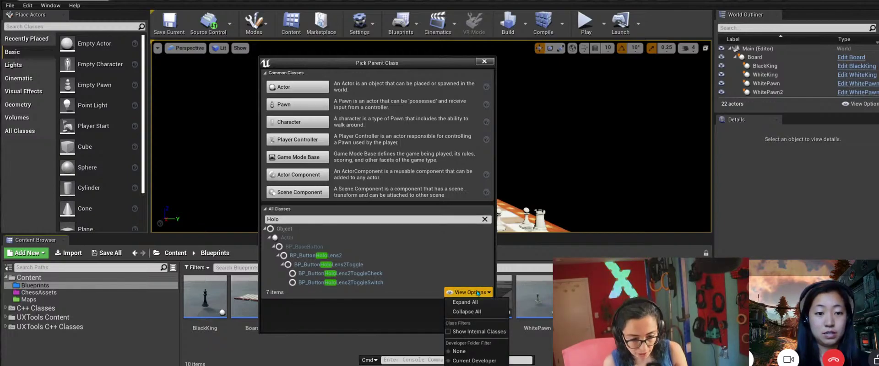
pyautogui.click(321, 256)
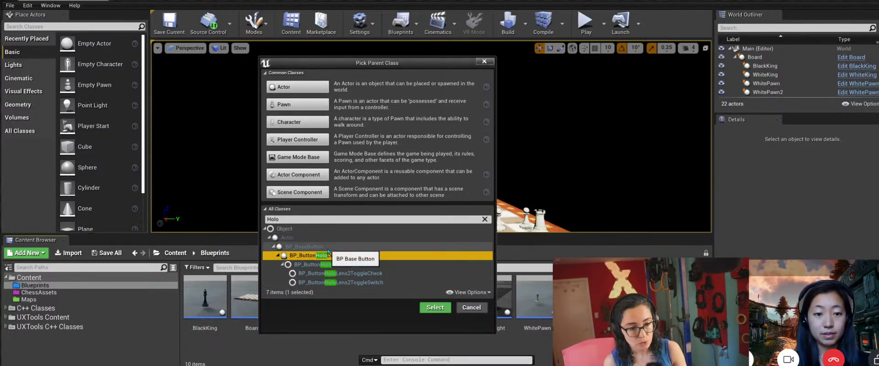
pyautogui.click(428, 308)
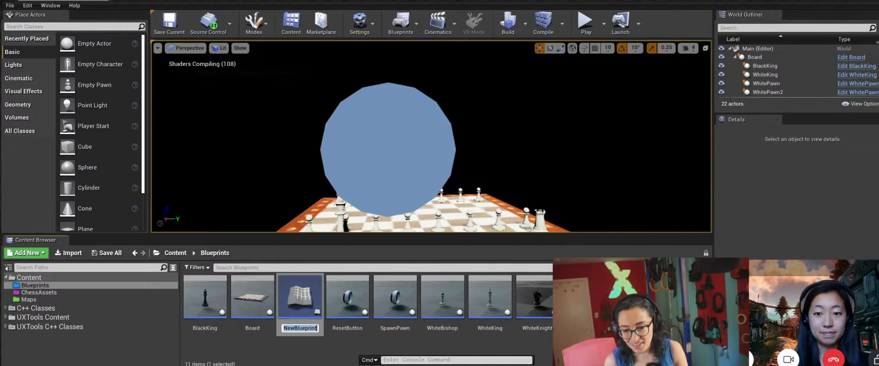
pyautogui.moveTo(819, 261)
pyautogui.mouseDown()
pyautogui.moveTo(813, 214)
pyautogui.moveTo(818, 268)
pyautogui.mouseUp()
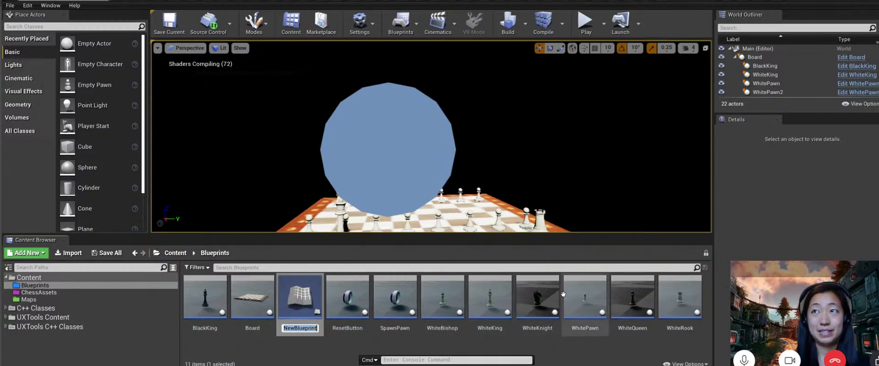
pyautogui.press('Return')
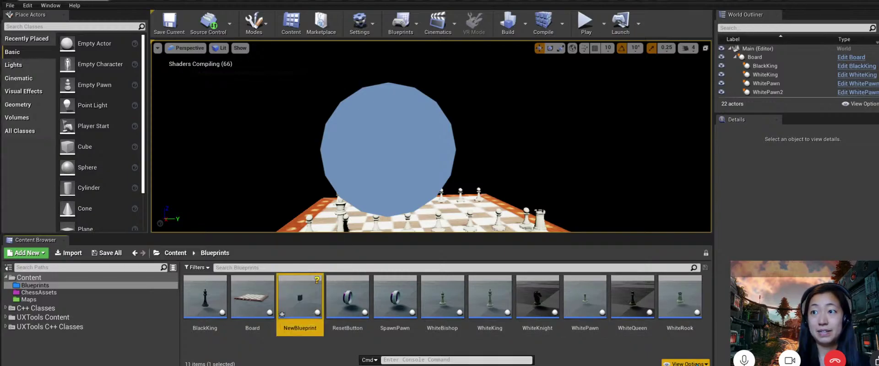
# Check the Show Plugin Content setting in the Content Browser's view options.
pyautogui.click(685, 364)
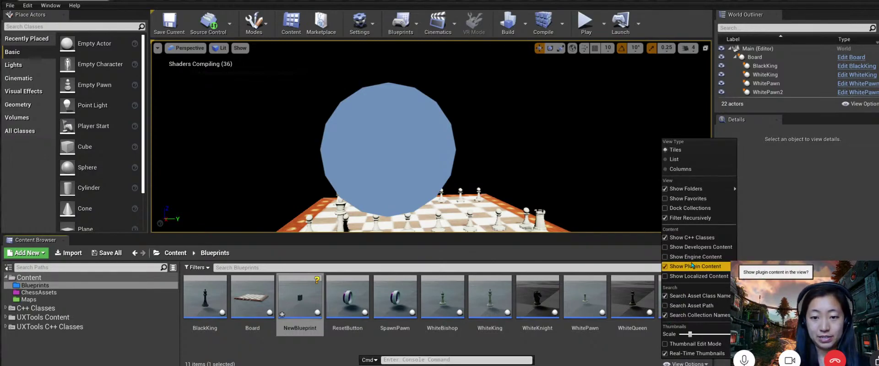
pyautogui.click(685, 365)
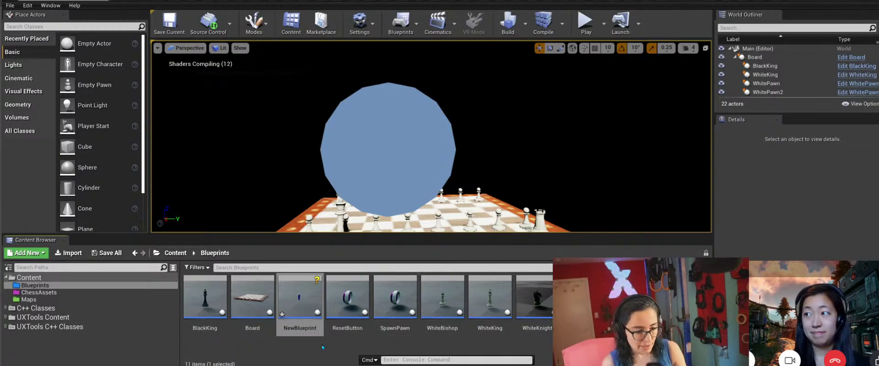
# Rename the NewBlueprint asset as HLResetButton.
pyautogui.rightClick(299, 330)
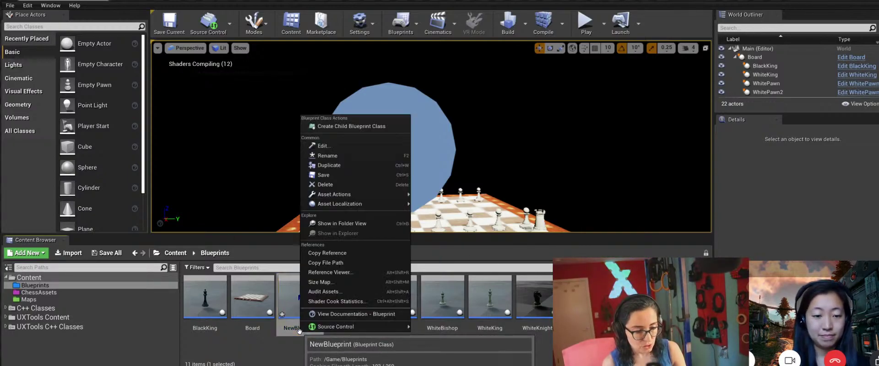
pyautogui.moveTo(302, 327)
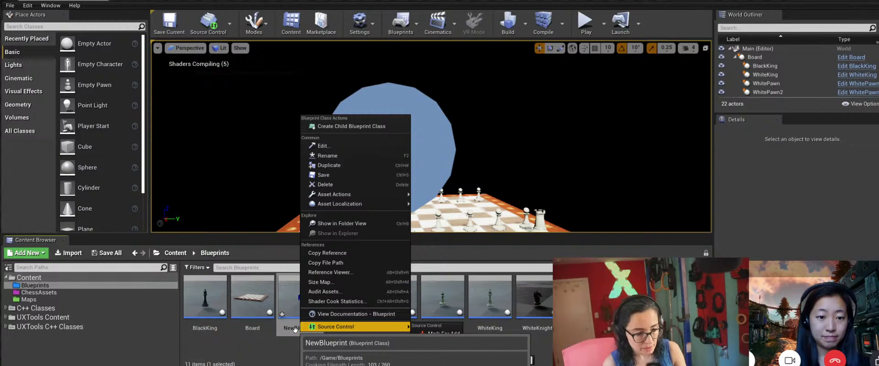
pyautogui.click(295, 330)
pyautogui.rightClick(296, 330)
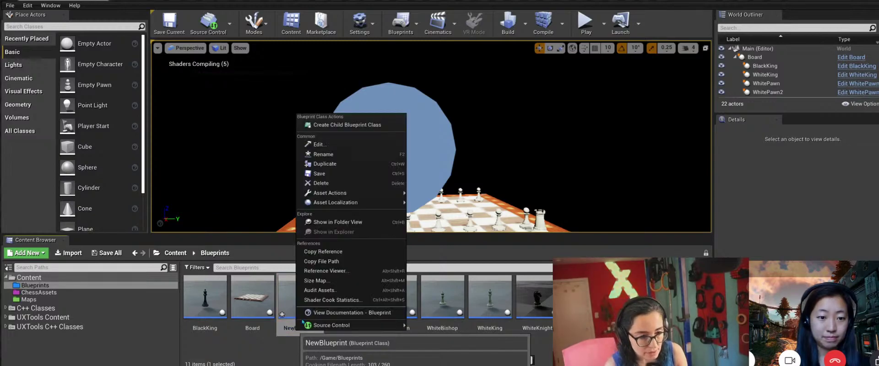
pyautogui.click(323, 155)
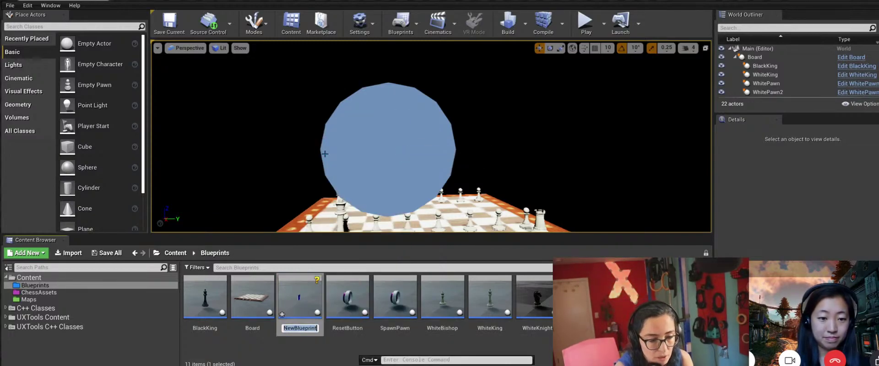
pyautogui.press('BackSpace')
pyautogui.write('Re')
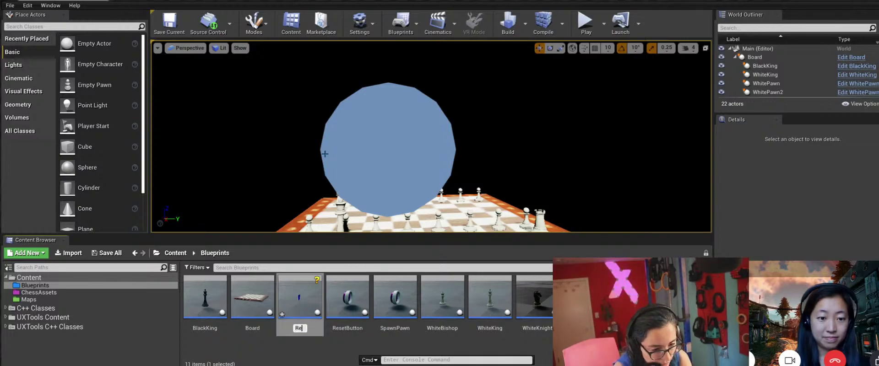
pyautogui.write('setButton')
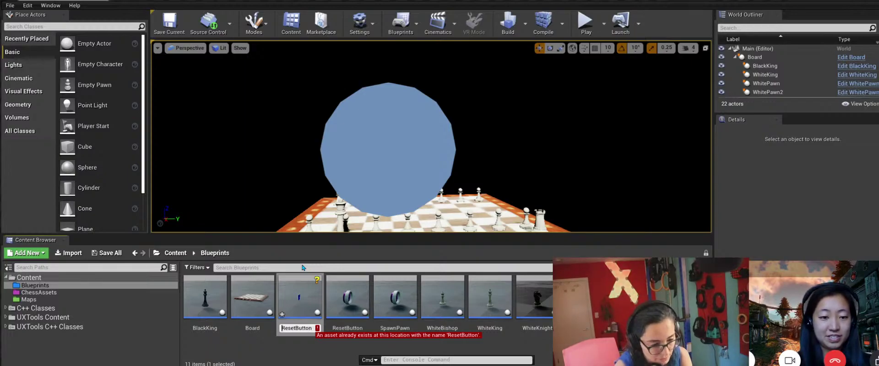
pyautogui.write('HL')
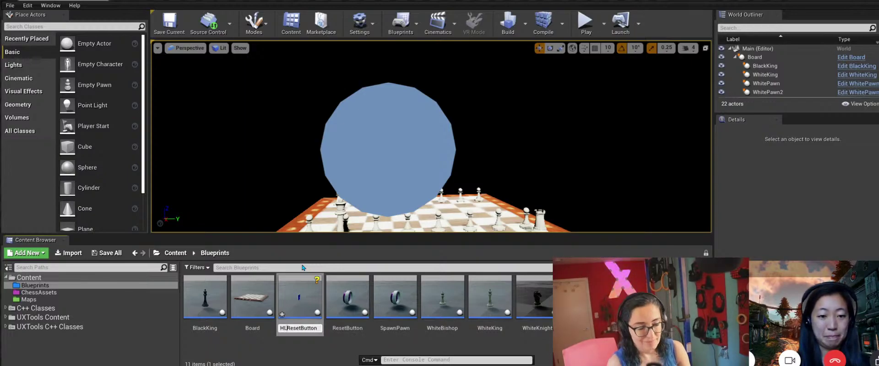
pyautogui.press('Return')
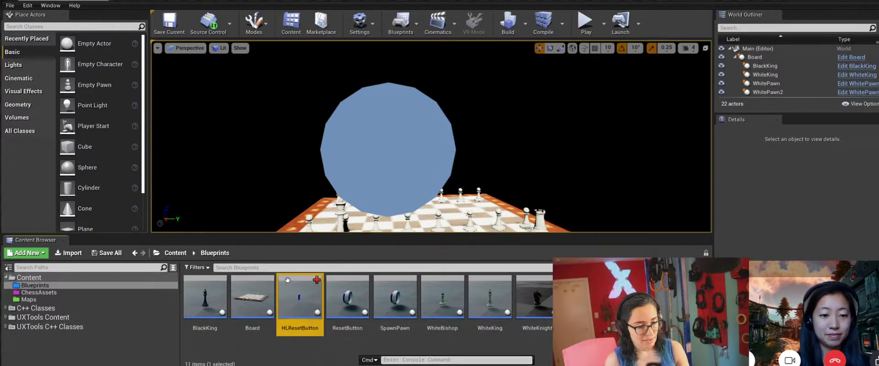
# Open the HLResetButton Blueprint for editing and frame the button's UxtBackPlate component in its viewport.
pyautogui.doubleClick(316, 309)
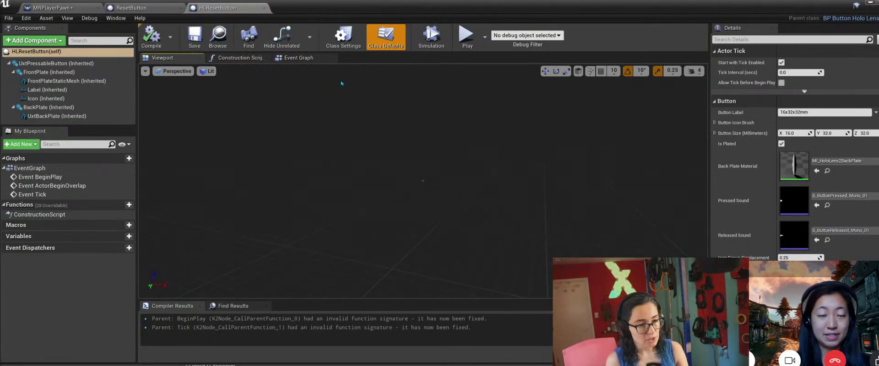
pyautogui.click(302, 58)
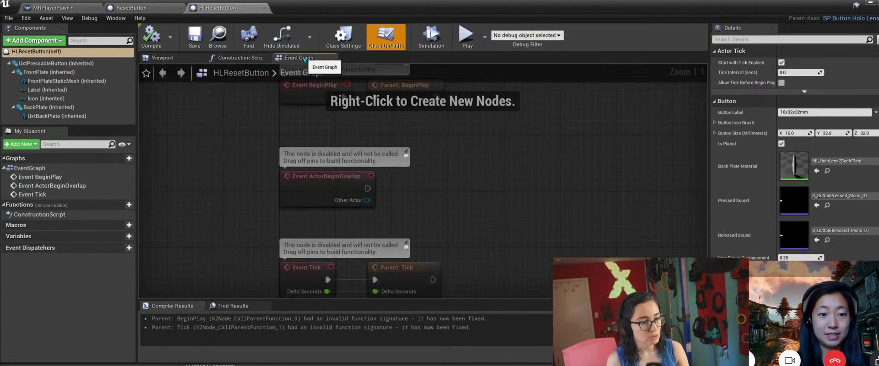
pyautogui.click(156, 58)
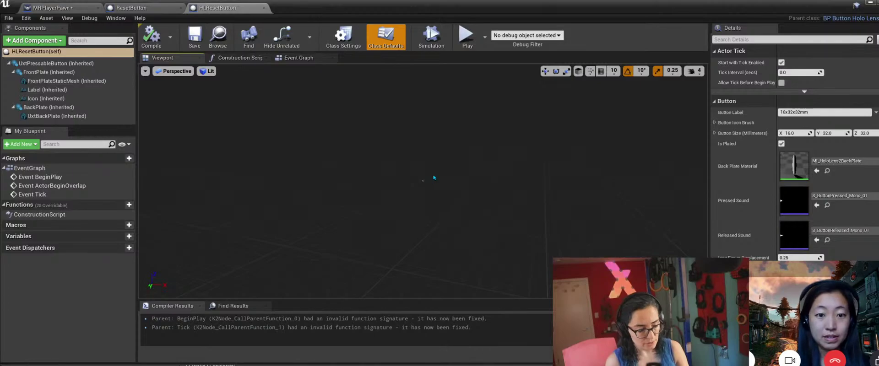
pyautogui.click(423, 179)
pyautogui.press('f')
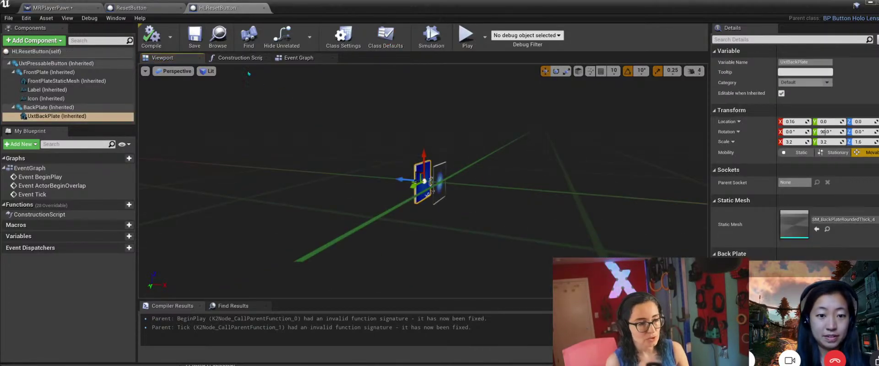
# In HLResetButton's Event Graph, add Black King's Reset Location call by searching "reset location" with Context Sensitive off, and place it in empty space.
pyautogui.click(238, 58)
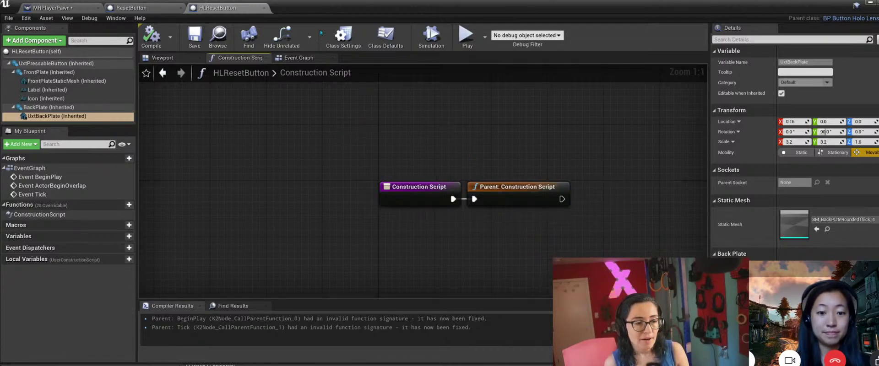
pyautogui.click(298, 58)
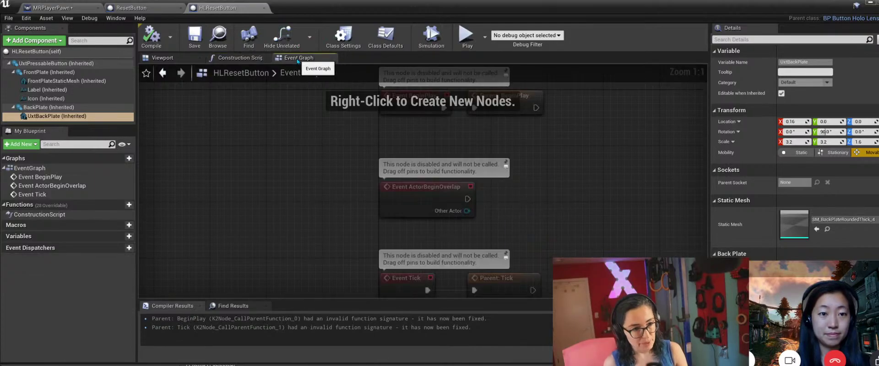
pyautogui.moveTo(305, 207); pyautogui.dragTo(154, 198, button='right')
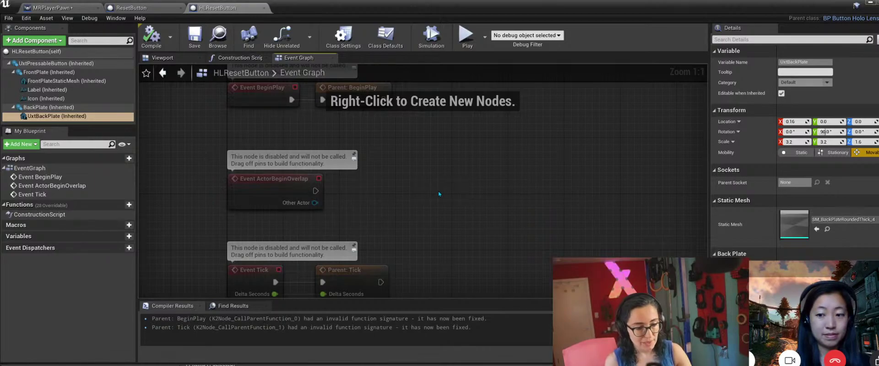
pyautogui.moveTo(491, 232); pyautogui.dragTo(478, 221, button='right')
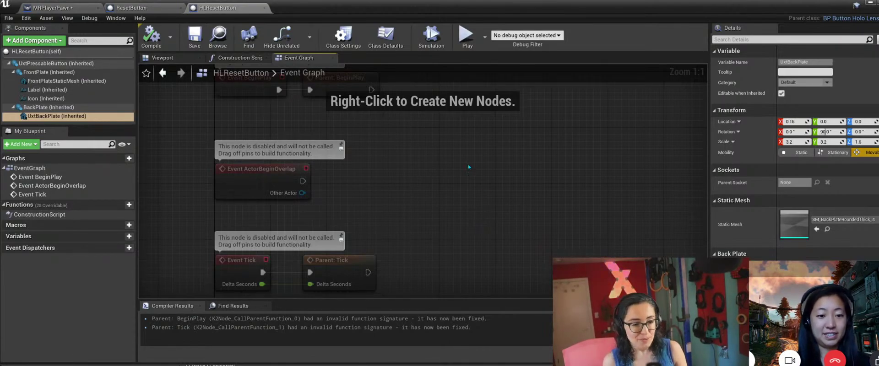
pyautogui.rightClick(443, 168)
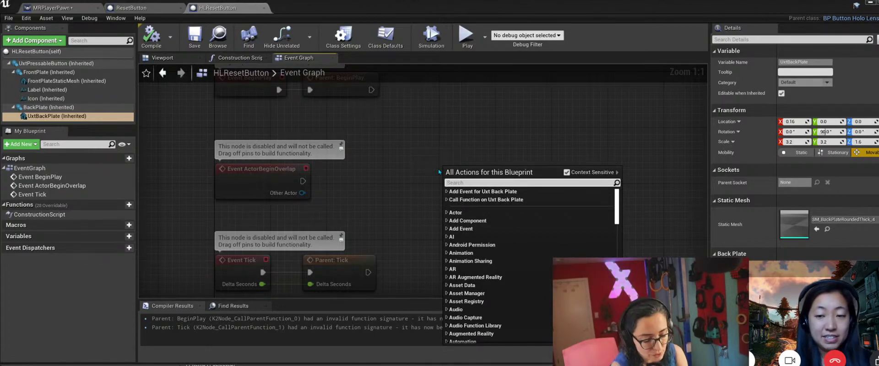
pyautogui.write('reset')
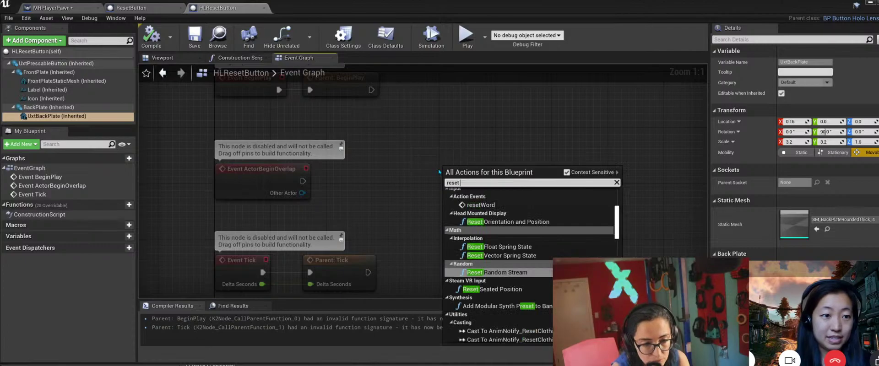
pyautogui.write(' location')
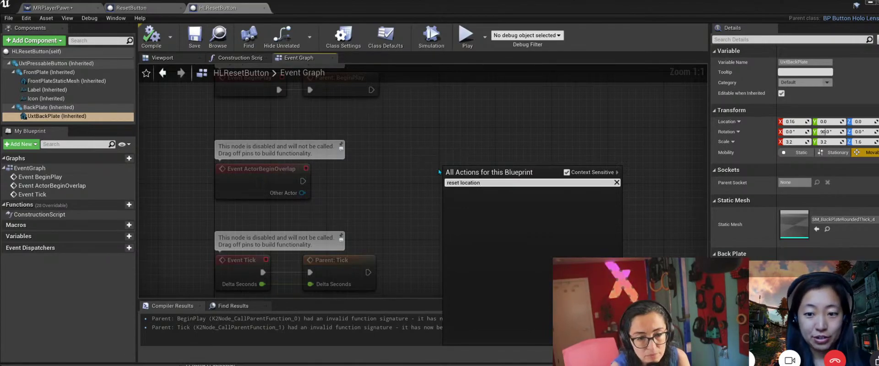
pyautogui.click(567, 173)
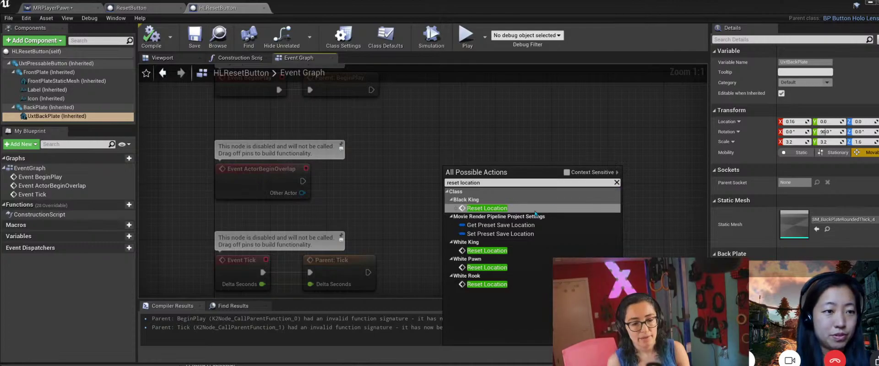
pyautogui.click(487, 208)
pyautogui.moveTo(486, 176); pyautogui.dragTo(598, 233)
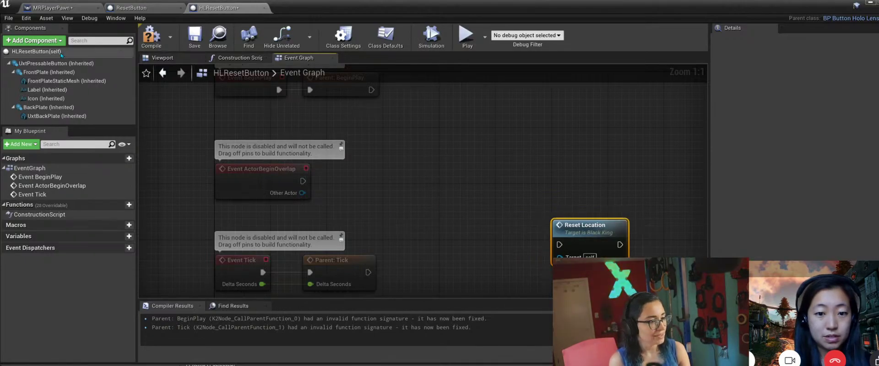
# Add an On Button Pressed event for the inherited UxtPressableButton component to the Event Graph.
pyautogui.click(48, 63)
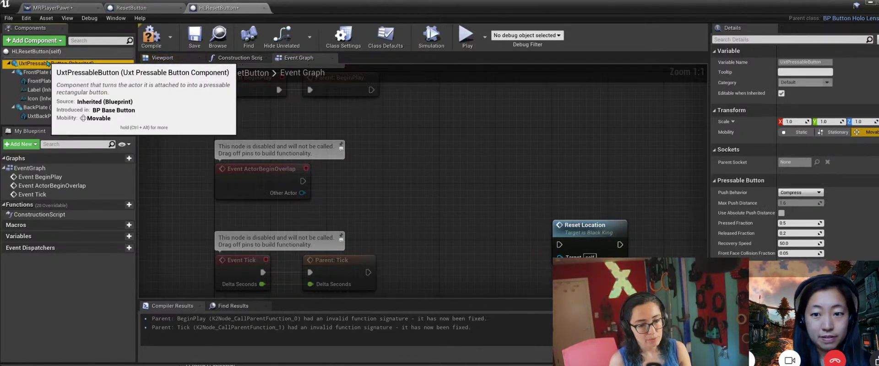
pyautogui.doubleClick(48, 64)
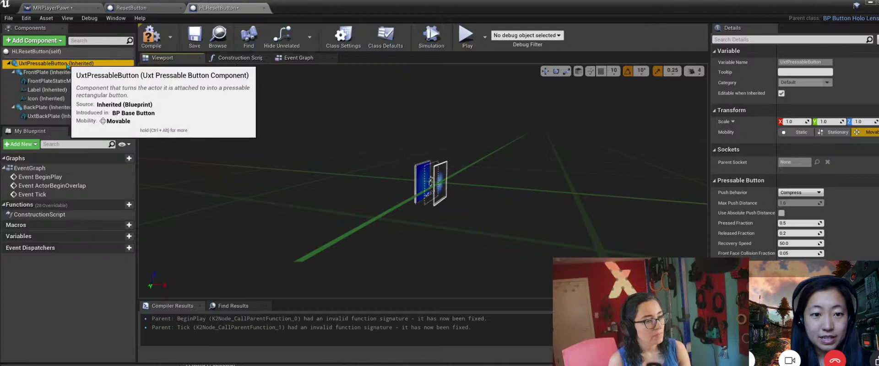
pyautogui.click(293, 58)
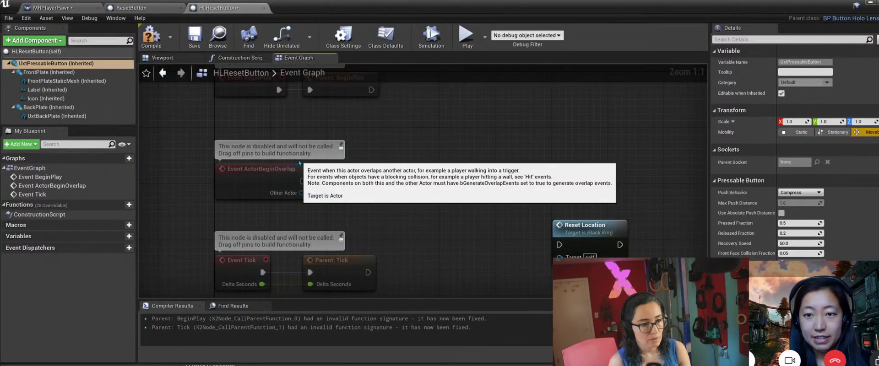
pyautogui.scroll(-5, 359, 158)
pyautogui.scroll(3, 360, 158)
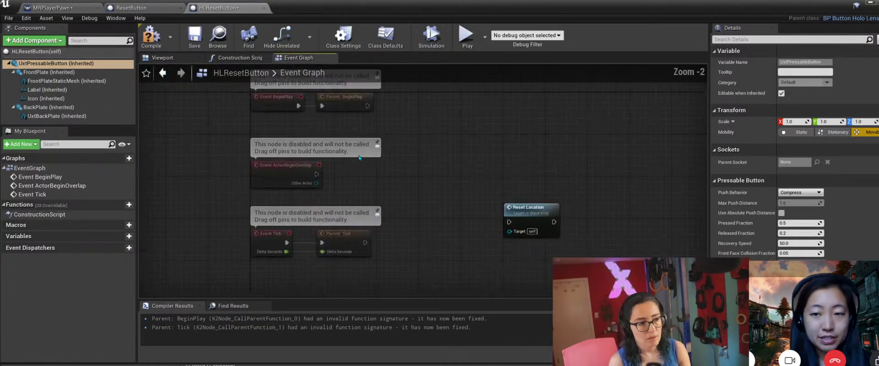
pyautogui.scroll(-5, 817, 193)
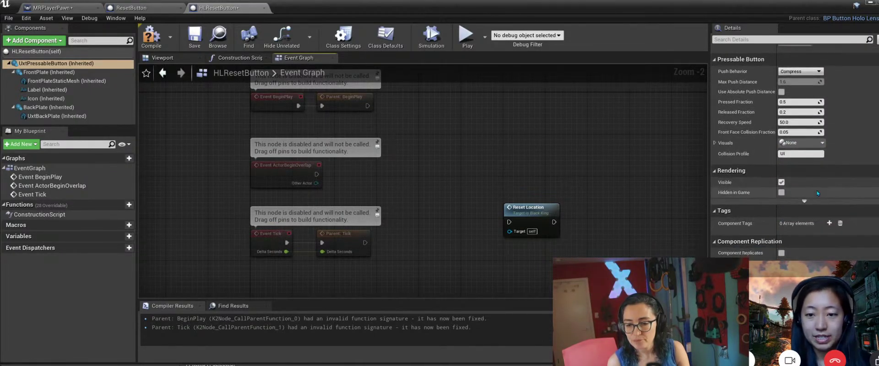
pyautogui.scroll(-7, 817, 192)
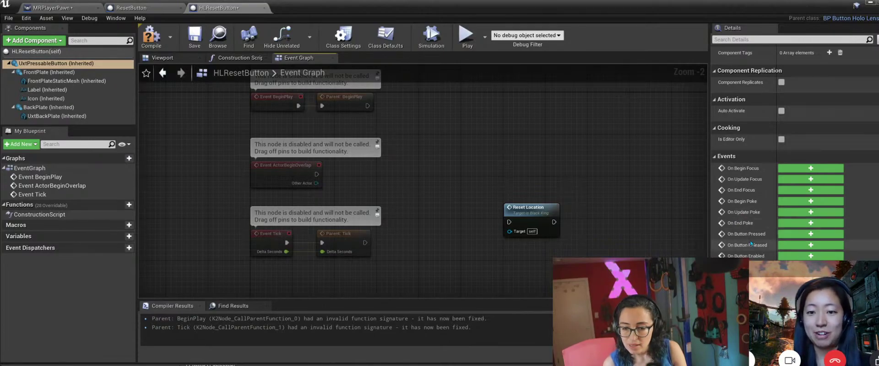
pyautogui.click(799, 237)
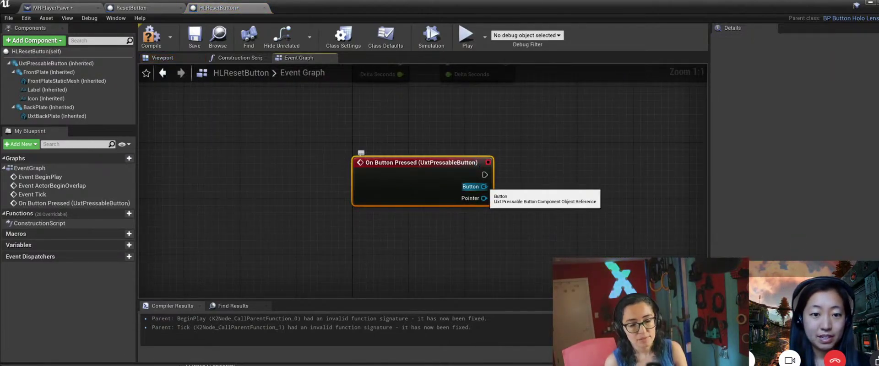
# Place the Reset Location node beside the On Button Pressed event and connect the event's execution output to it.
pyautogui.moveTo(546, 164); pyautogui.dragTo(408, 224, button='right')
pyautogui.moveTo(576, 96); pyautogui.dragTo(473, 241)
pyautogui.click(369, 246)
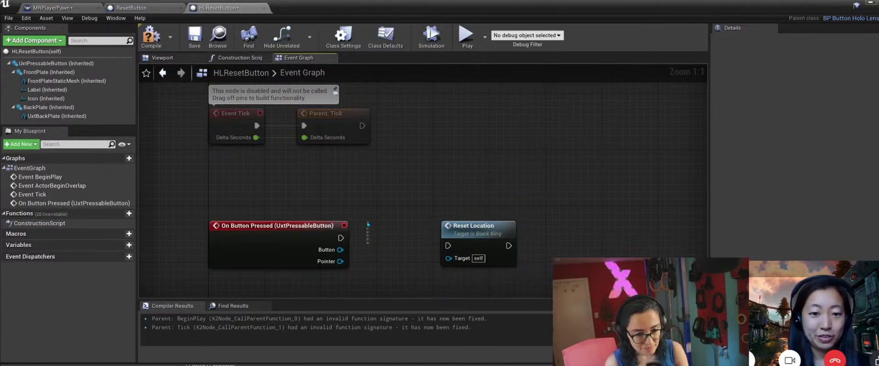
pyautogui.moveTo(339, 238); pyautogui.dragTo(353, 240)
pyautogui.press('Escape')
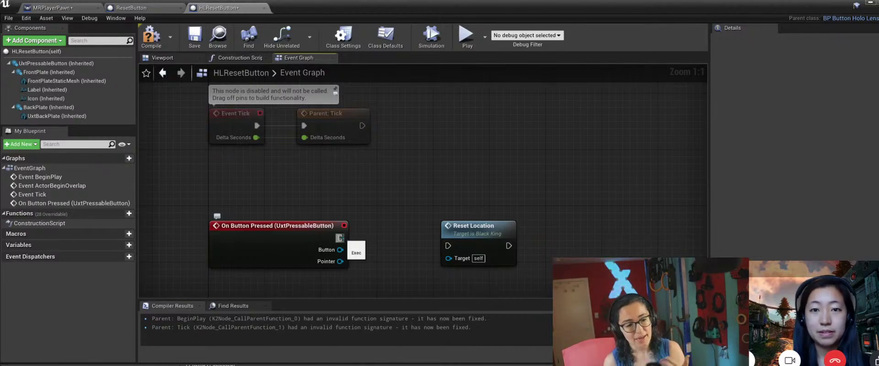
pyautogui.moveTo(340, 238); pyautogui.dragTo(451, 221)
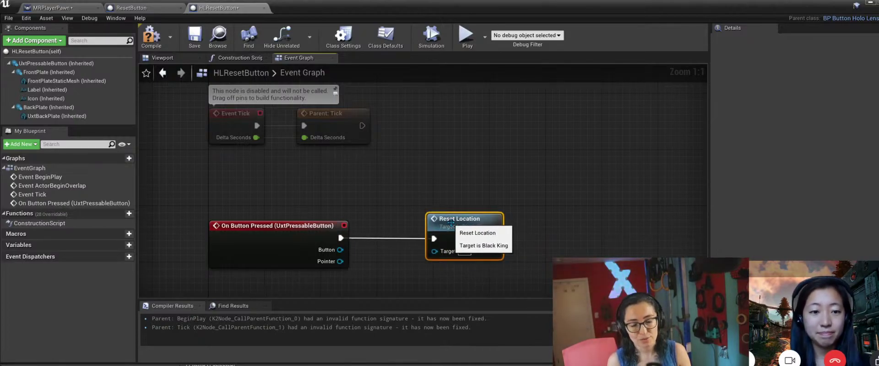
# Open BlackKing's Reset Location function and move its Make Transform node farther away from SetActorRelativeTransform.
pyautogui.doubleClick(461, 219)
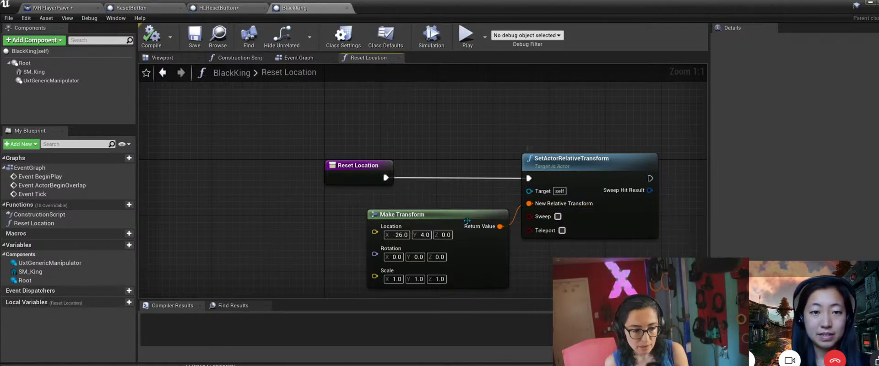
pyautogui.moveTo(466, 218); pyautogui.dragTo(459, 217)
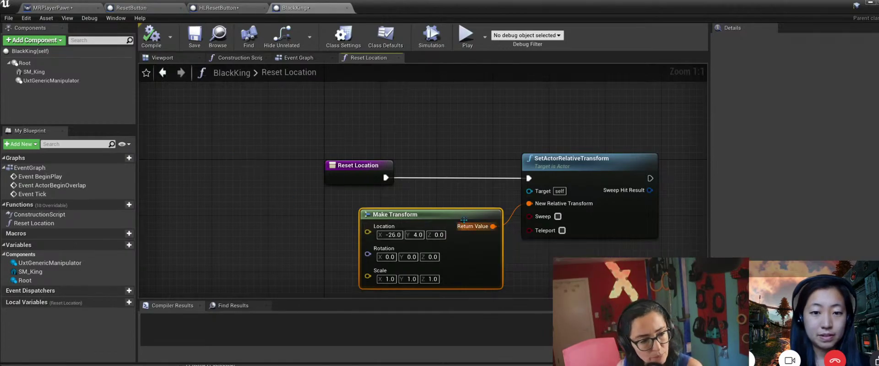
pyautogui.moveTo(462, 216); pyautogui.dragTo(414, 216)
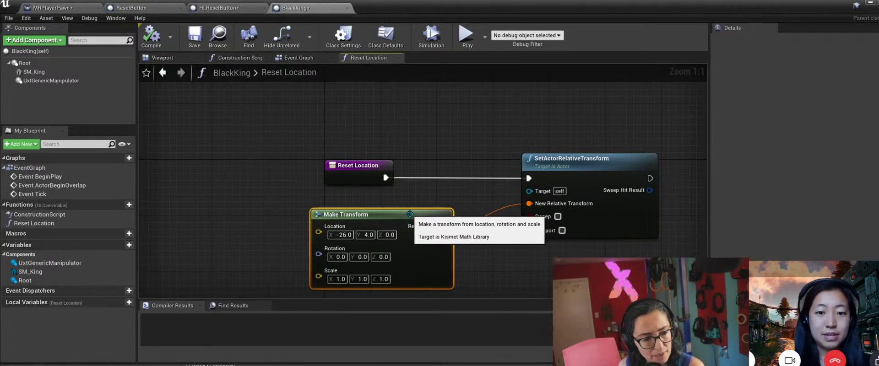
pyautogui.click(367, 168)
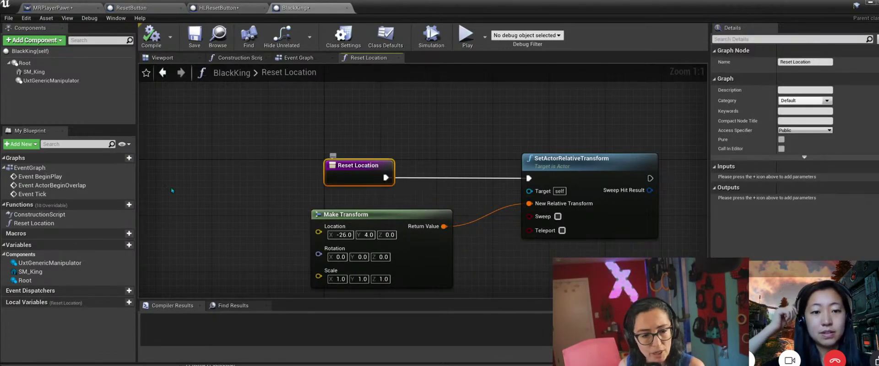
pyautogui.click(257, 174)
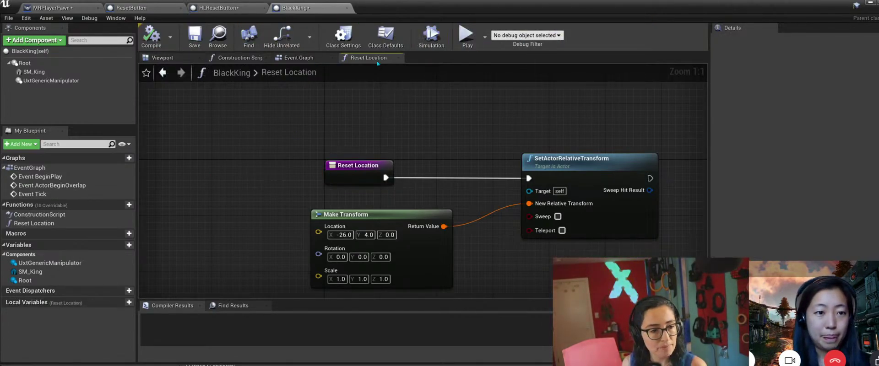
# Examine BlackKing's Event Graph for any nodes that handle resetting the piece.
pyautogui.click(299, 58)
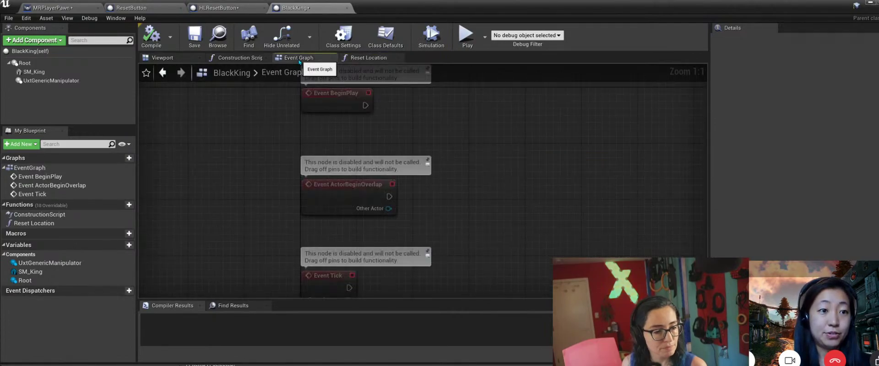
pyautogui.moveTo(471, 151); pyautogui.dragTo(449, 247, button='right')
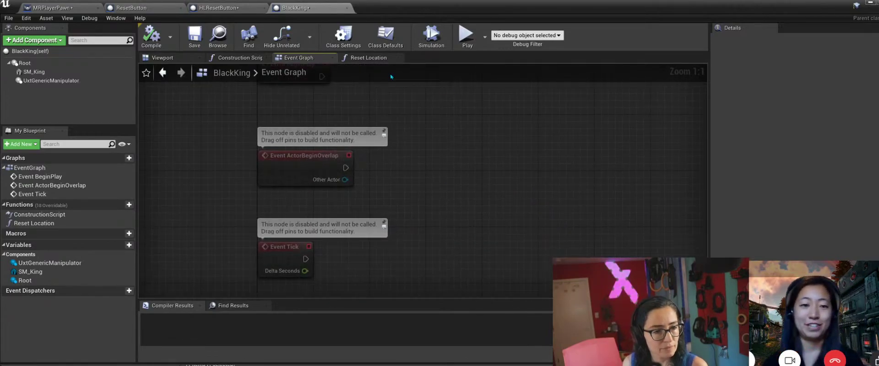
pyautogui.moveTo(474, 164); pyautogui.dragTo(442, 110, button='right')
pyautogui.rightClick(442, 110)
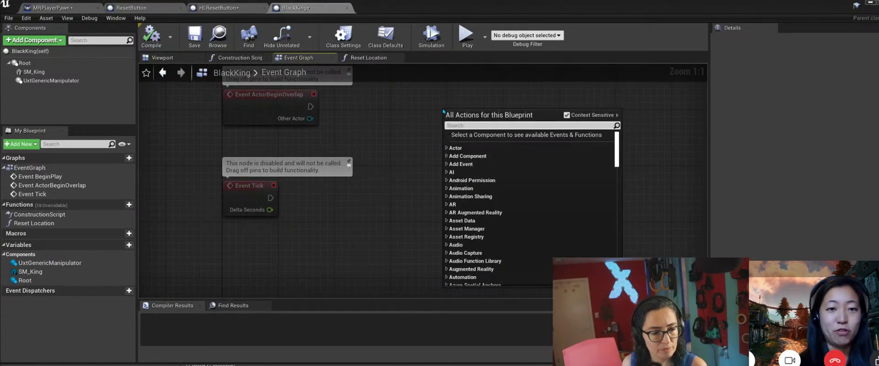
pyautogui.click(349, 143)
pyautogui.scroll(-7, 366, 160)
pyautogui.scroll(6, 380, 180)
pyautogui.moveTo(378, 180); pyautogui.dragTo(453, 296, button='right')
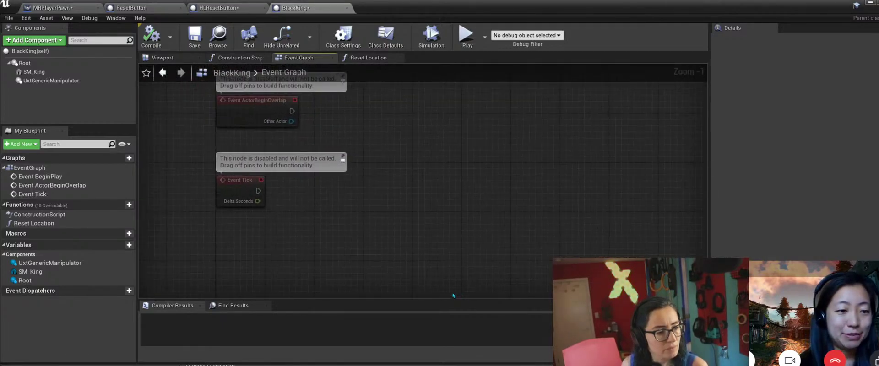
pyautogui.moveTo(512, 143); pyautogui.dragTo(523, 194, button='right')
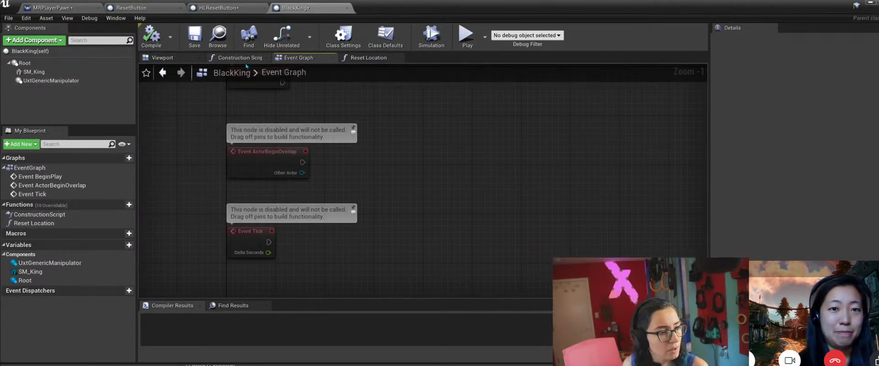
# Recheck the Reset Location function called from HLResetButton and view MRPlayerPawn's Set Hand Interaction graph.
pyautogui.click(219, 8)
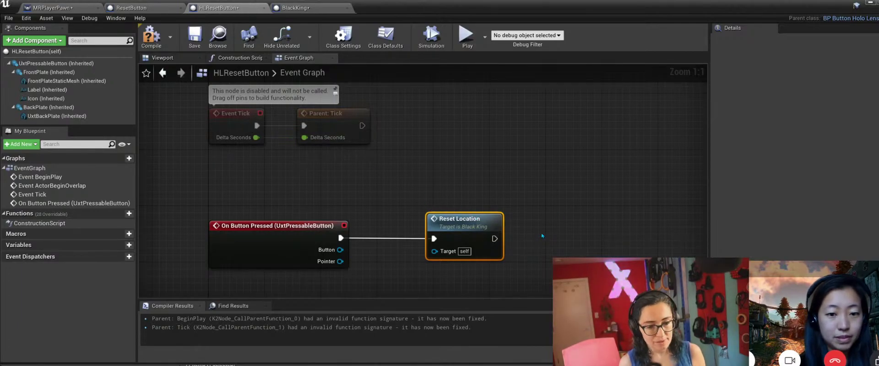
pyautogui.doubleClick(460, 221)
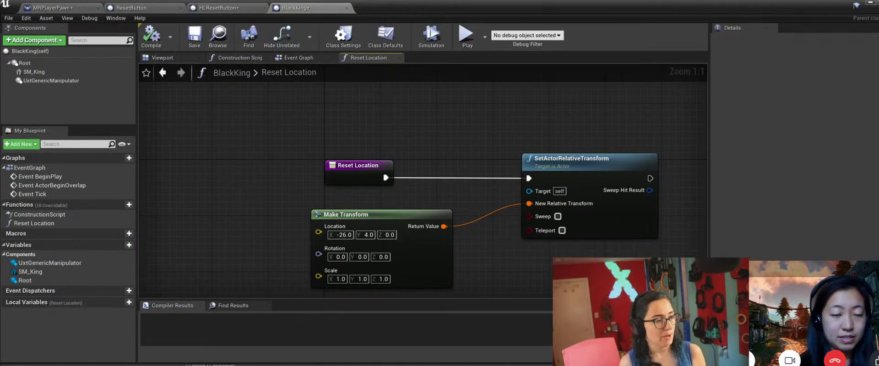
pyautogui.click(64, 8)
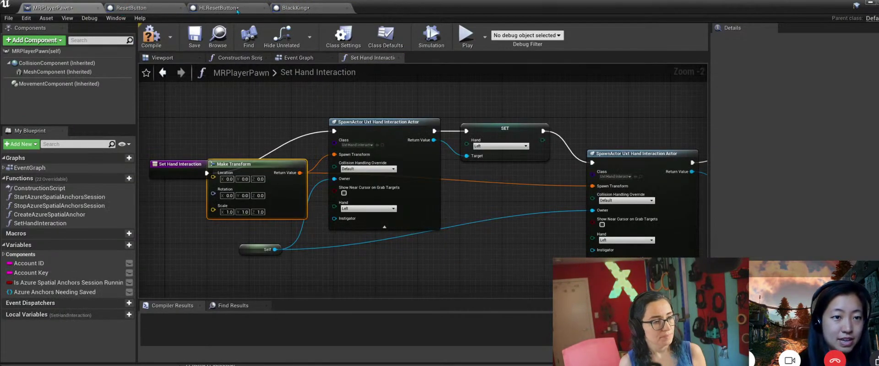
# In HLResetButton's Event Graph, move the On Button Pressed event node up and add a variable named BKing.
pyautogui.click(223, 9)
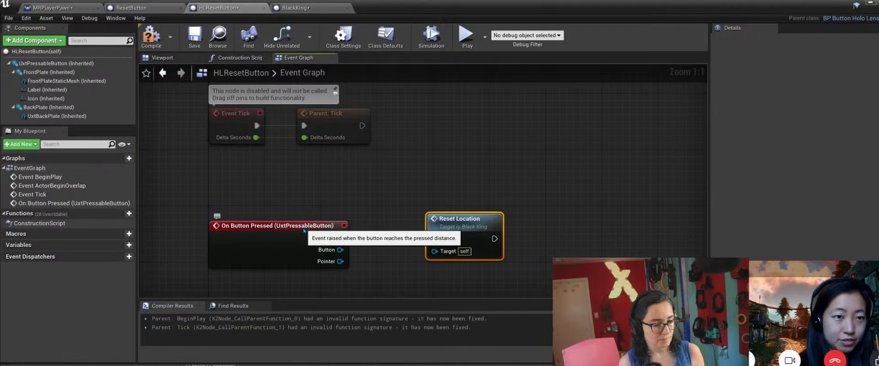
pyautogui.moveTo(305, 231); pyautogui.dragTo(290, 189)
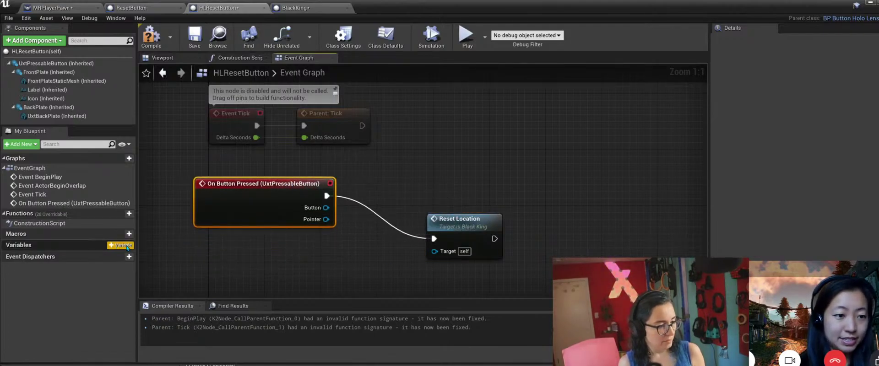
pyautogui.click(124, 245)
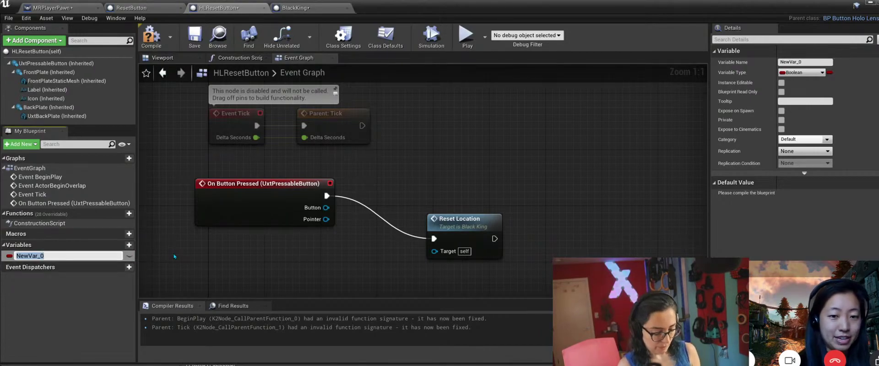
pyautogui.write('King')
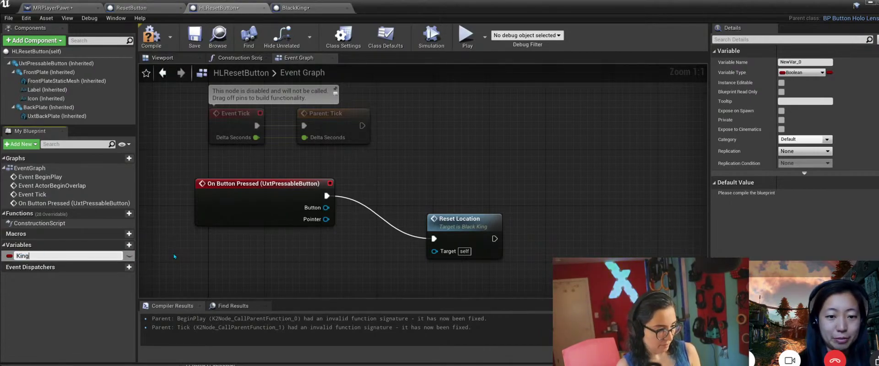
pyautogui.press('Left')
pyautogui.press('Left')
pyautogui.press('Left')
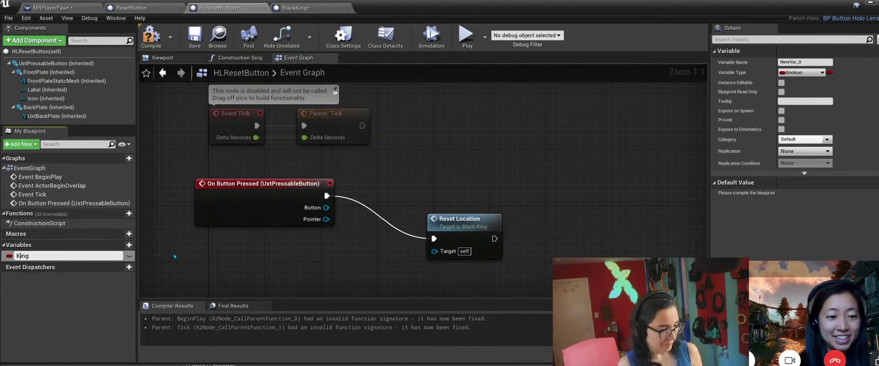
pyautogui.write('B')
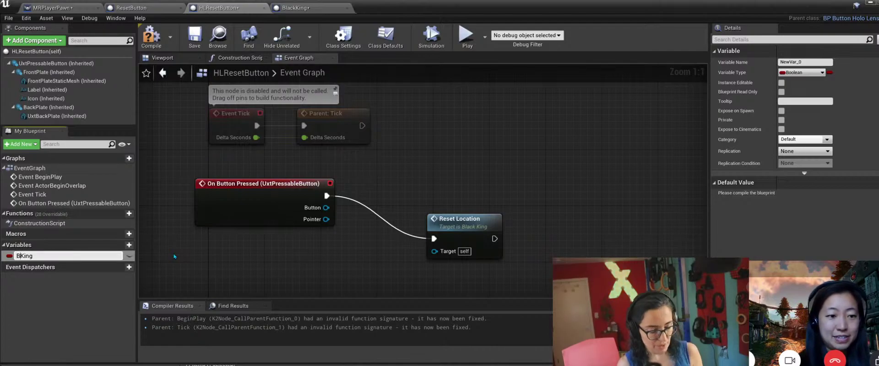
pyautogui.press('Return')
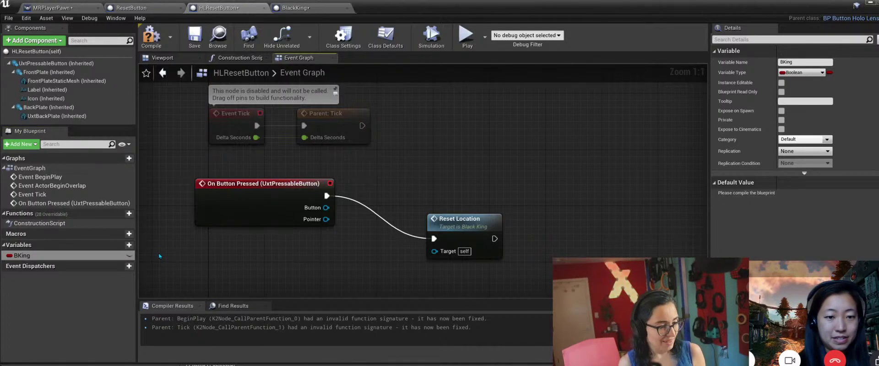
# Set the BKing variable's type to Black King.
pyautogui.click(129, 257)
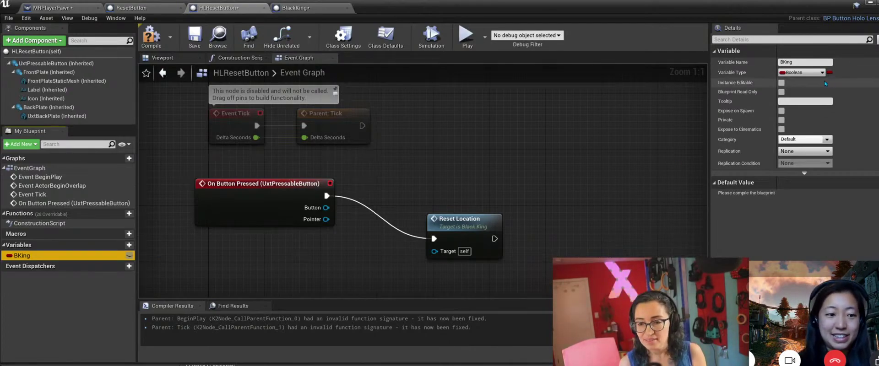
pyautogui.click(808, 76)
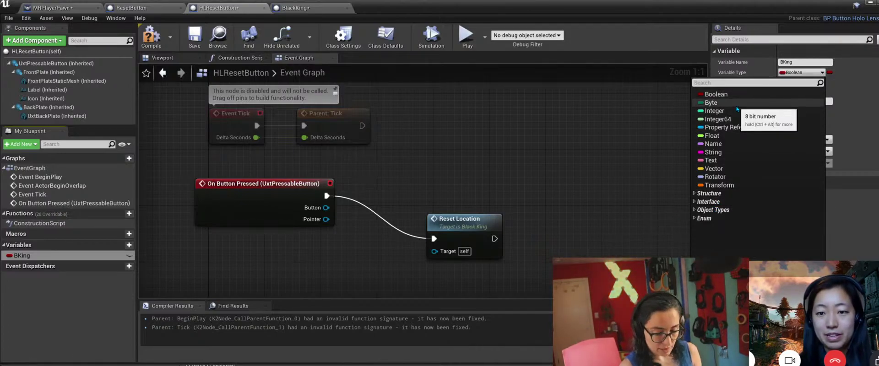
pyautogui.write('O')
pyautogui.press('BackSpace')
pyautogui.write('Ob')
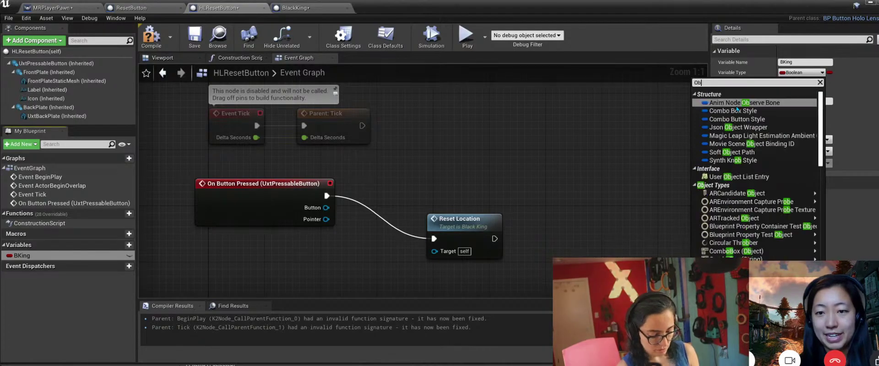
pyautogui.press('BackSpace')
pyautogui.press('BackSpace')
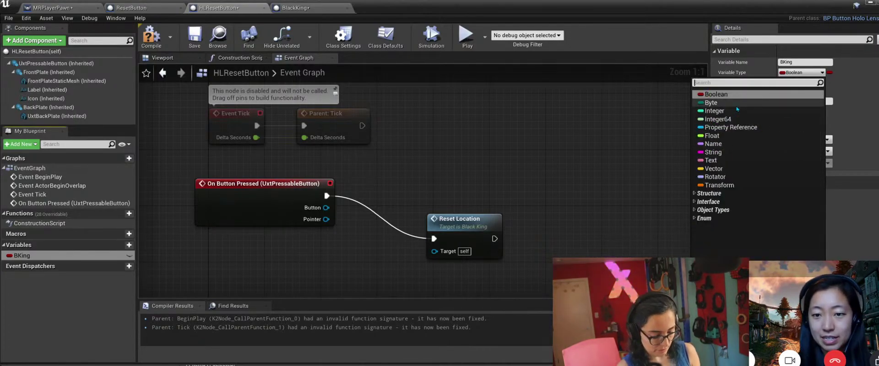
pyautogui.write('k')
pyautogui.press('BackSpace')
pyautogui.write('king')
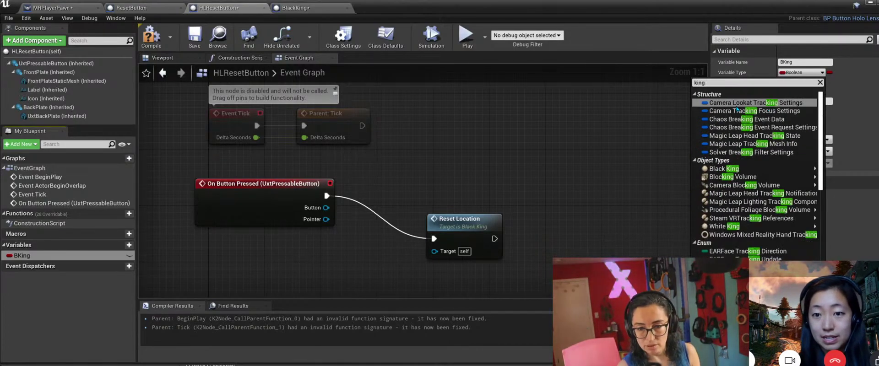
pyautogui.click(719, 169)
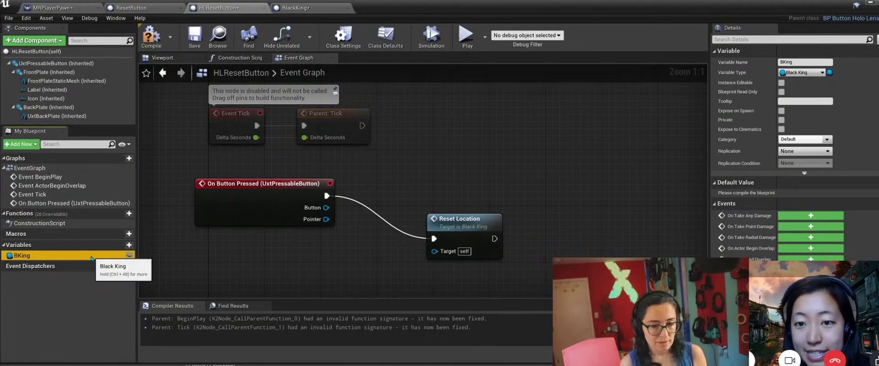
# Place a getter node for BKing beside Reset Location and make the variable instance editable.
pyautogui.moveTo(91, 259); pyautogui.dragTo(319, 243)
pyautogui.click(338, 251)
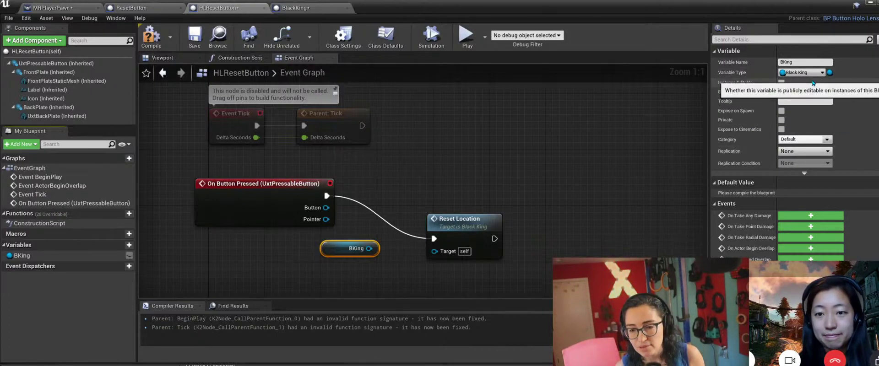
pyautogui.click(781, 83)
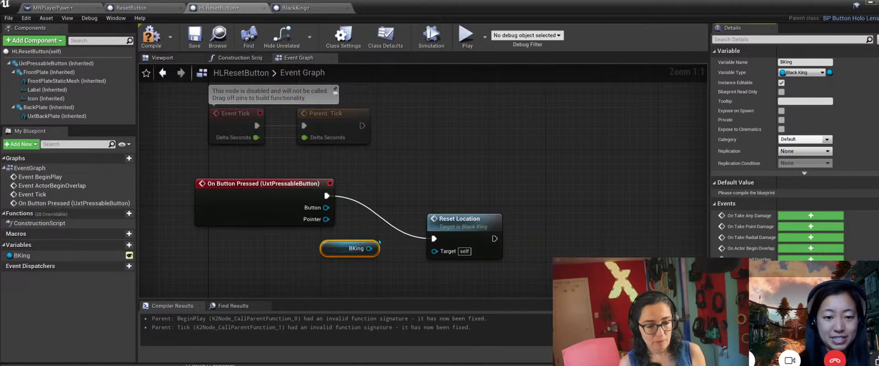
pyautogui.moveTo(368, 249); pyautogui.dragTo(512, 249)
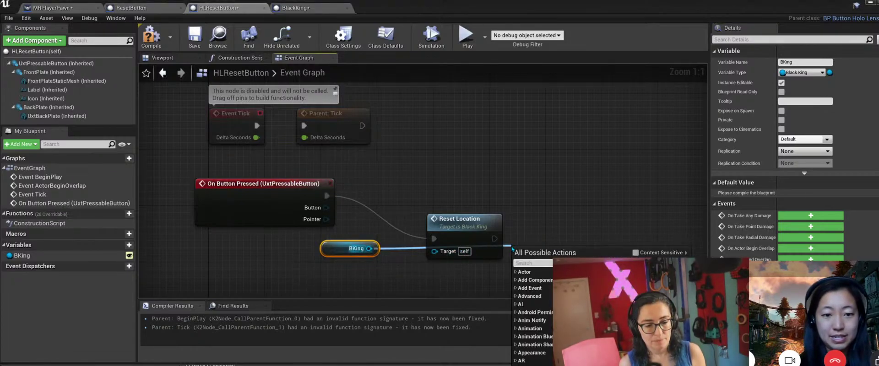
pyautogui.click(472, 251)
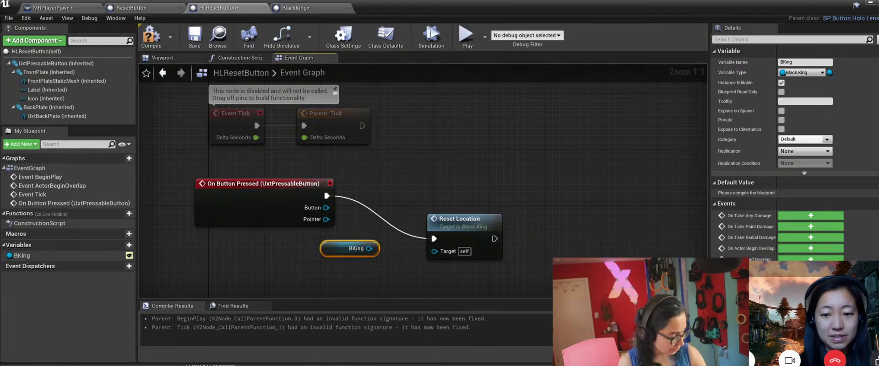
# Change the priority of the UE4Editor.exe process in Task Manager and return to the Blueprint.
pyautogui.hotkey('ctrl', 'shift', 'Escape')
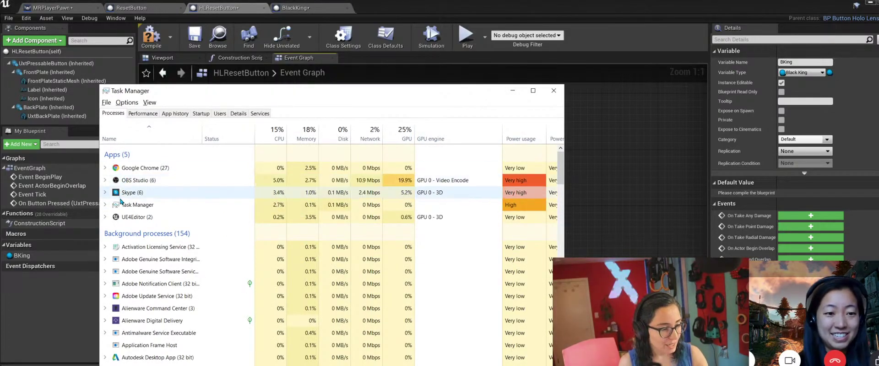
pyautogui.rightClick(132, 217)
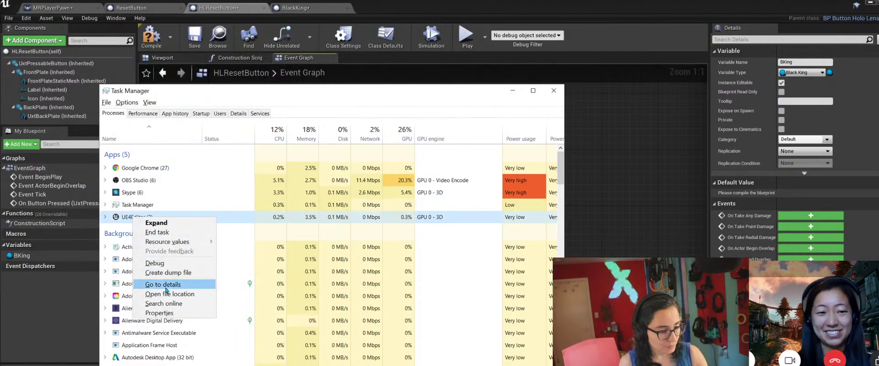
pyautogui.click(163, 285)
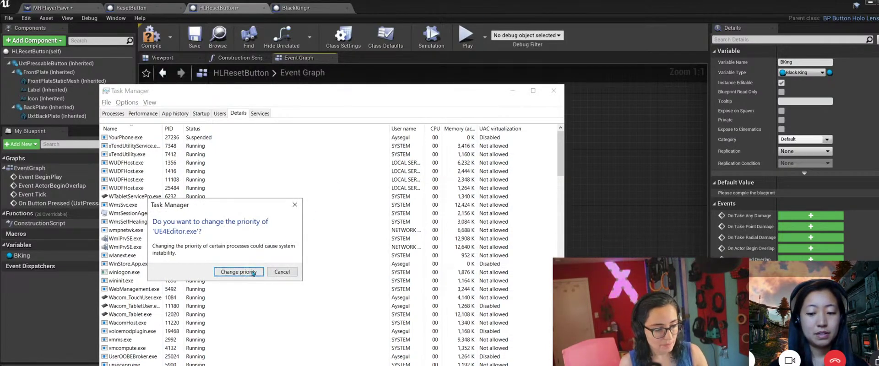
pyautogui.click(239, 272)
pyautogui.click(559, 92)
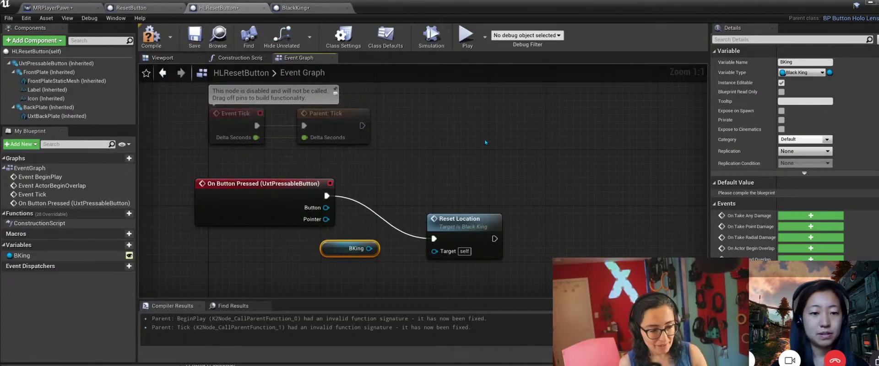
# Connect the BKing getter to Reset Location's Target input, and compile and save HLResetButton.
pyautogui.moveTo(369, 249); pyautogui.dragTo(434, 251)
pyautogui.rightClick(434, 251)
pyautogui.keyDown('alt'); pyautogui.click(433, 252); pyautogui.keyUp('alt')
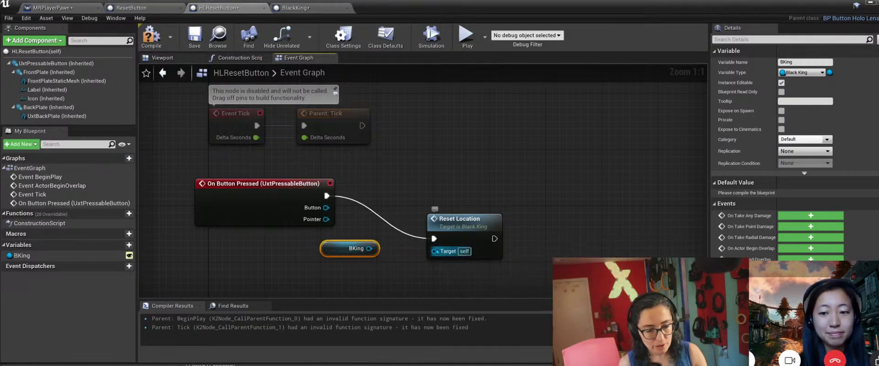
pyautogui.moveTo(369, 249); pyautogui.dragTo(434, 250)
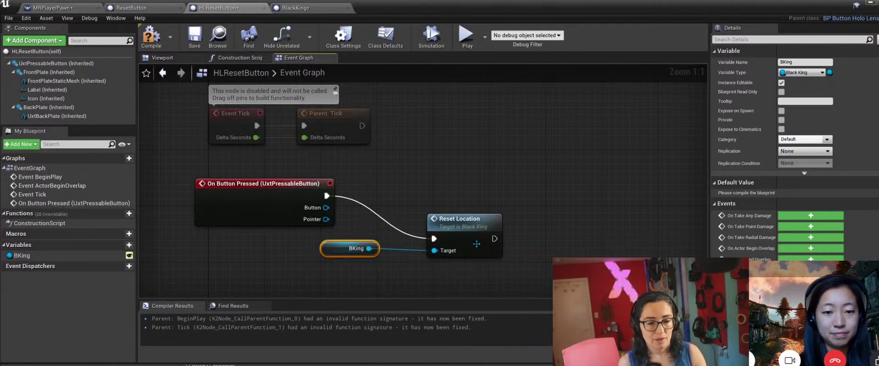
pyautogui.click(151, 35)
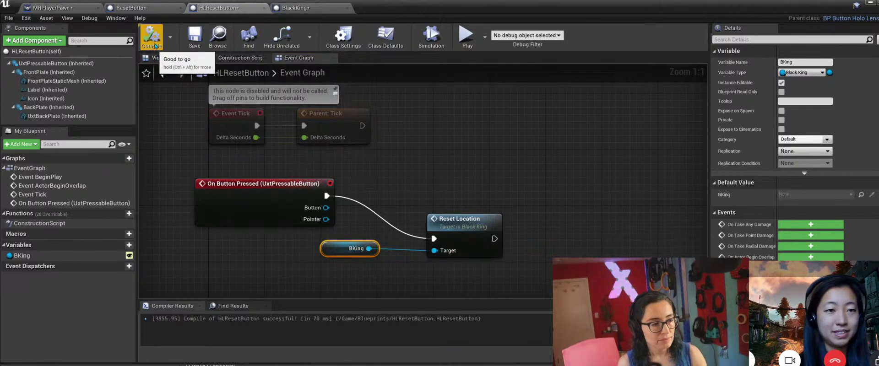
pyautogui.click(196, 34)
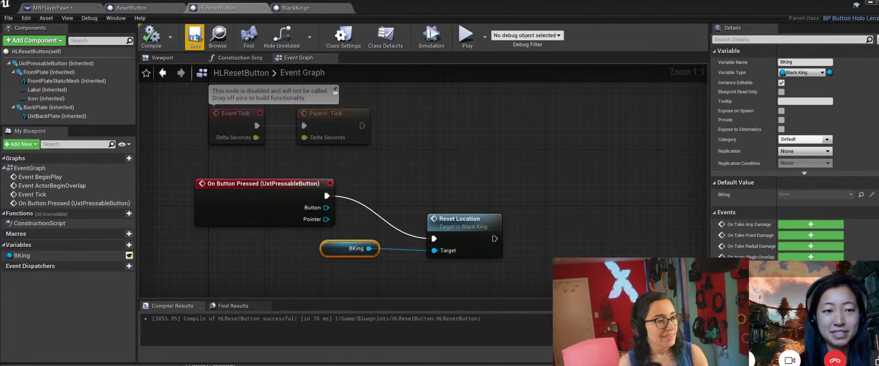
# Return to the level editor and place an HLResetButton instance in the level near the chessboard.
pyautogui.click(319, 11)
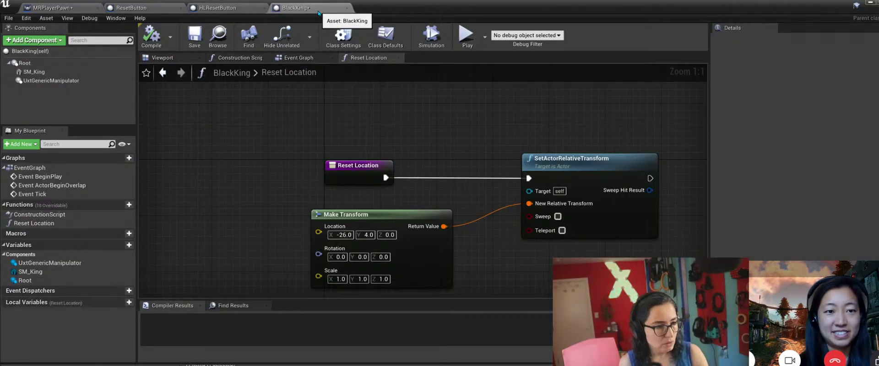
pyautogui.click(872, 3)
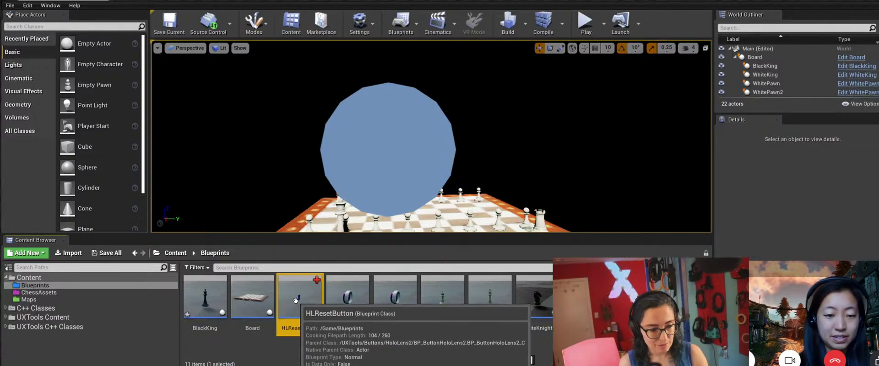
pyautogui.moveTo(296, 300); pyautogui.dragTo(244, 137)
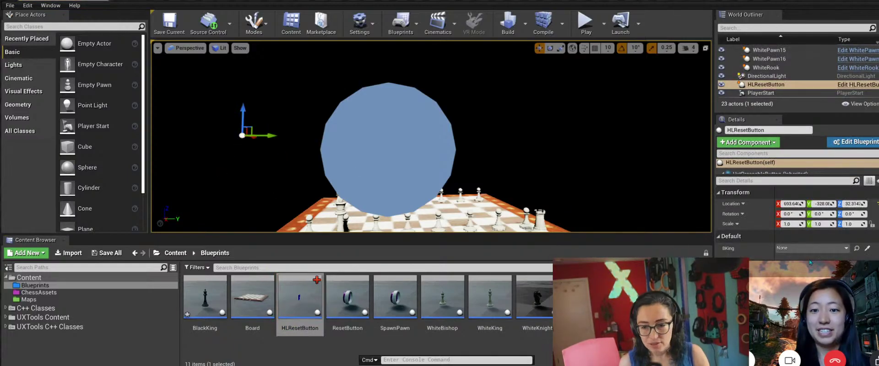
# Set the HLResetButton actor's location to X 100, Y 20 and Z 50.
pyautogui.click(788, 203)
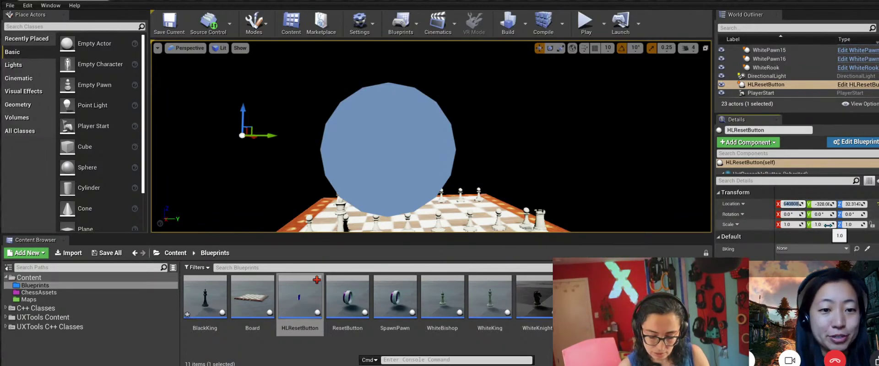
pyautogui.write('1')
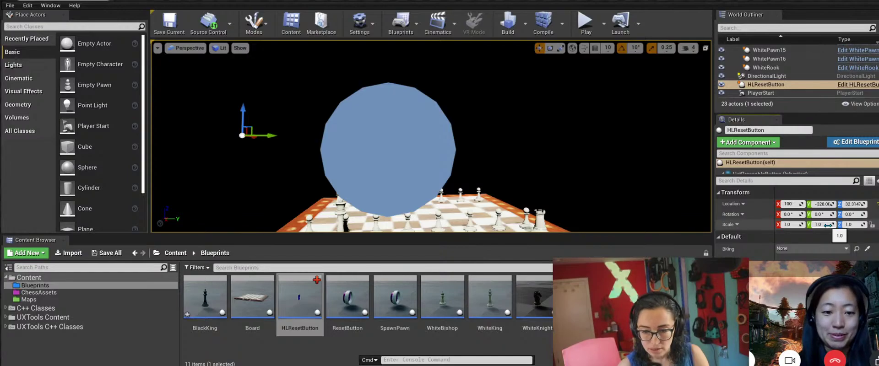
pyautogui.write('00')
pyautogui.press('Tab')
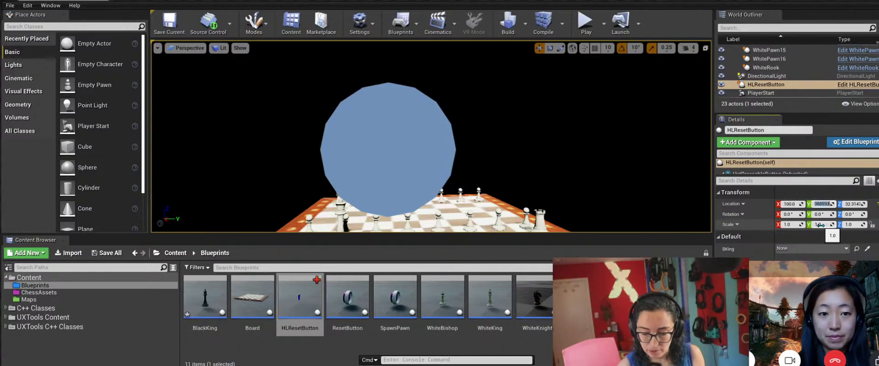
pyautogui.write('20')
pyautogui.press('Tab')
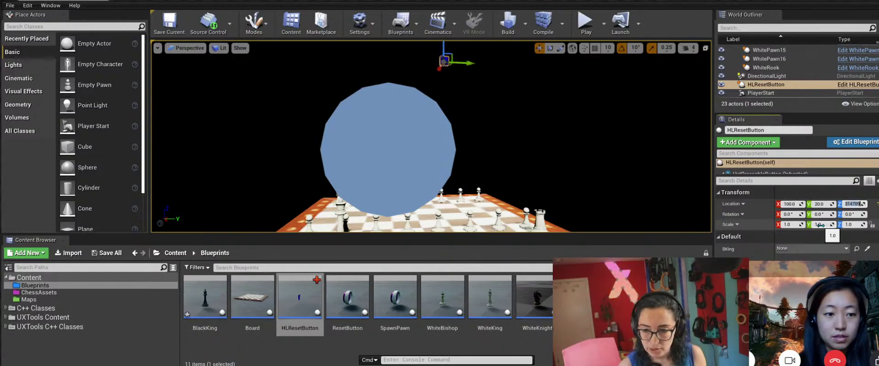
pyautogui.write('0')
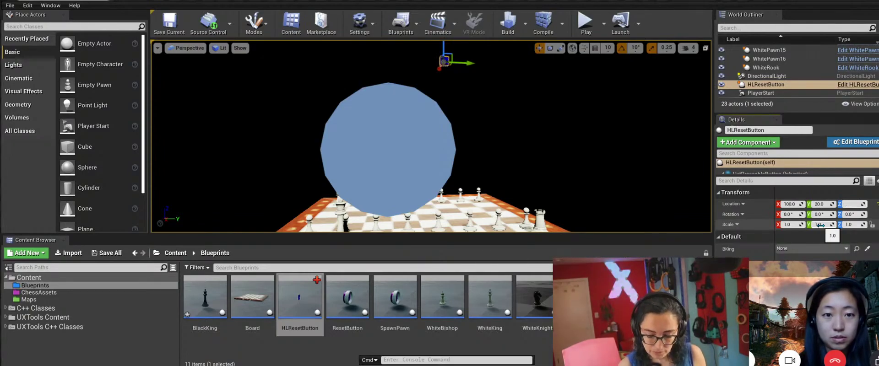
pyautogui.press('Return')
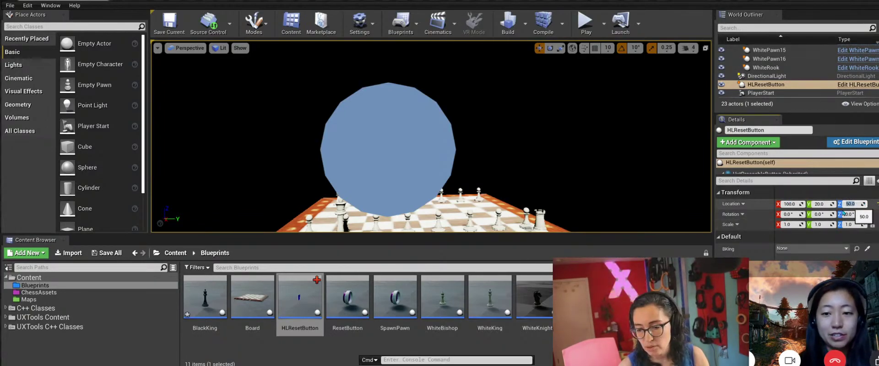
# Set the HLResetButton actor's Z location to 266.
pyautogui.click(862, 204)
pyautogui.hotkey('ctrl', 'a')
pyautogui.write('127')
pyautogui.press('Return')
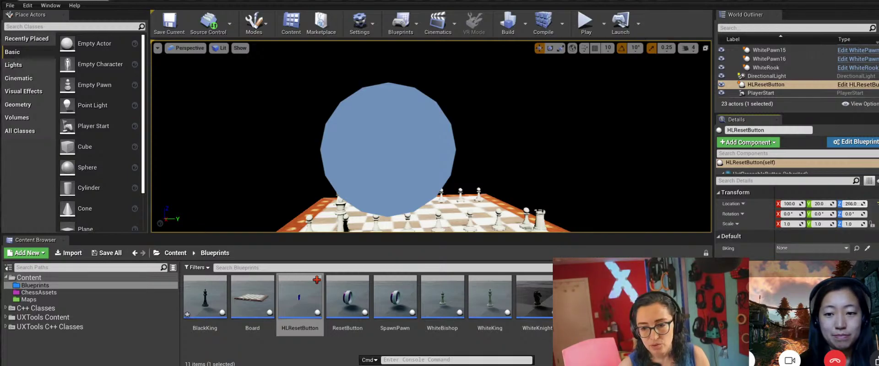
# Try moving the HLResetButton beside the chessboard, to about X 771, Y 312 and Z -110.
pyautogui.moveTo(851, 204); pyautogui.dragTo(861, 203)
pyautogui.moveTo(789, 204); pyautogui.dragTo(830, 203)
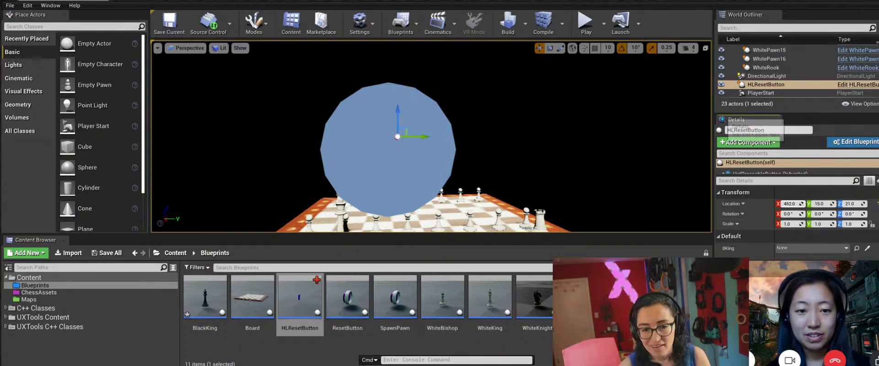
pyautogui.moveTo(791, 203); pyautogui.dragTo(817, 204)
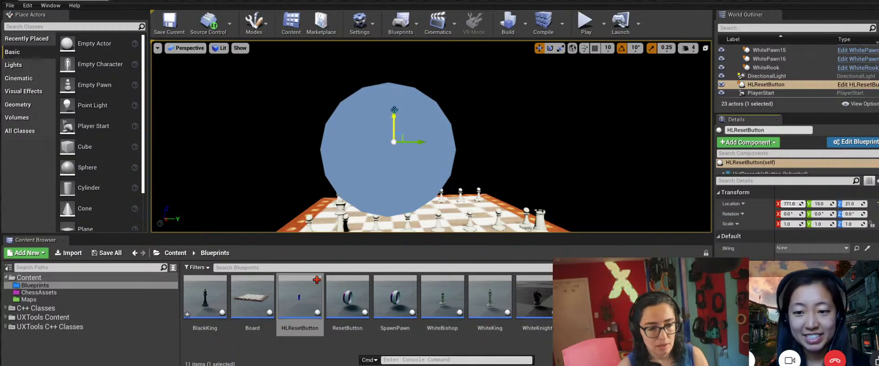
pyautogui.moveTo(394, 120); pyautogui.dragTo(414, 190)
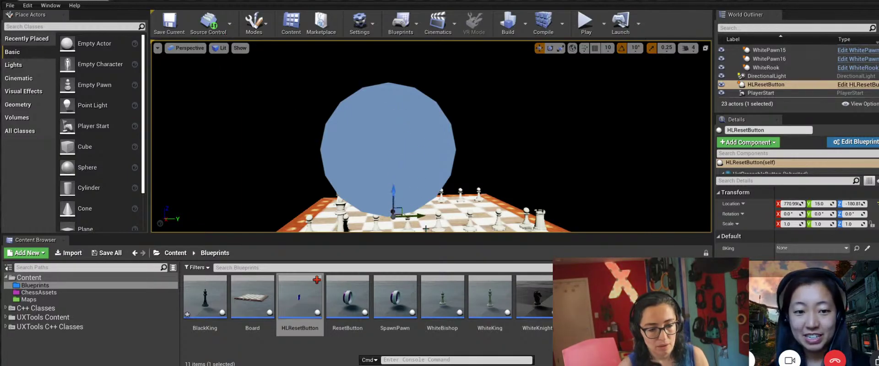
pyautogui.moveTo(422, 215); pyautogui.dragTo(498, 170)
# In the top view, move the HLResetButton close to the chessboard, to about X 97 and Y 78.
pyautogui.click(187, 47)
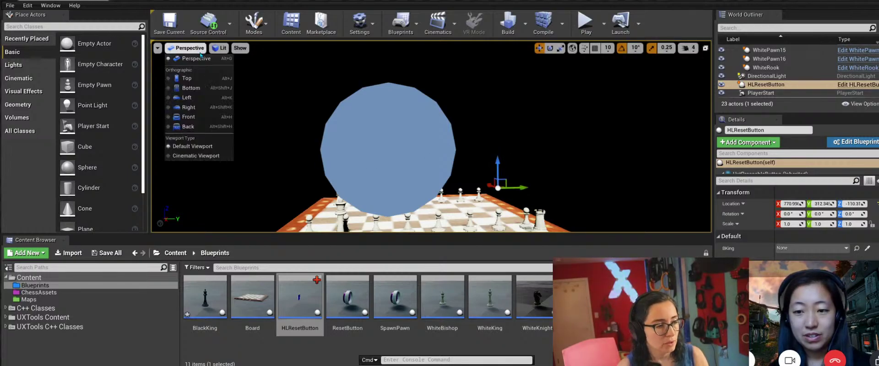
pyautogui.click(201, 78)
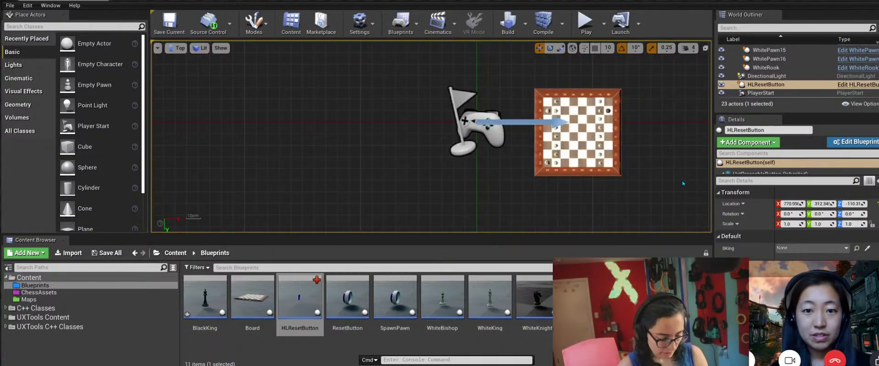
pyautogui.press('f')
pyautogui.scroll(-5, 432, 161)
pyautogui.scroll(-3, 433, 158)
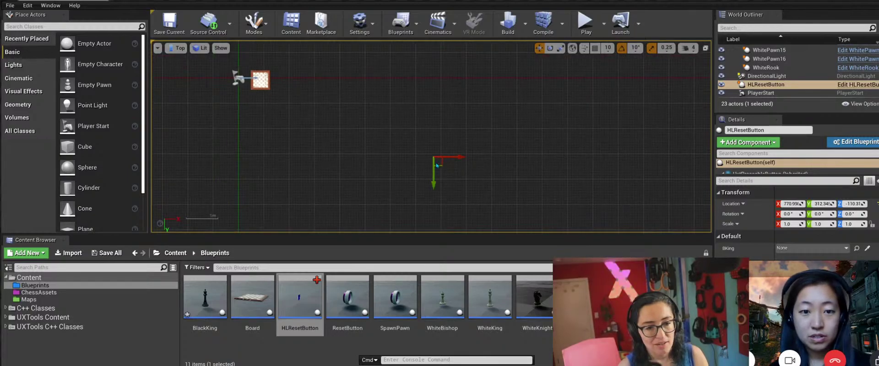
pyautogui.moveTo(451, 157); pyautogui.dragTo(280, 157)
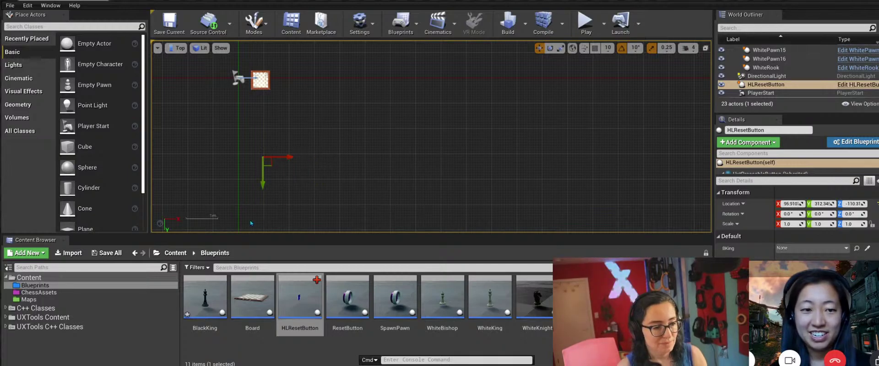
pyautogui.moveTo(260, 185); pyautogui.dragTo(260, 125)
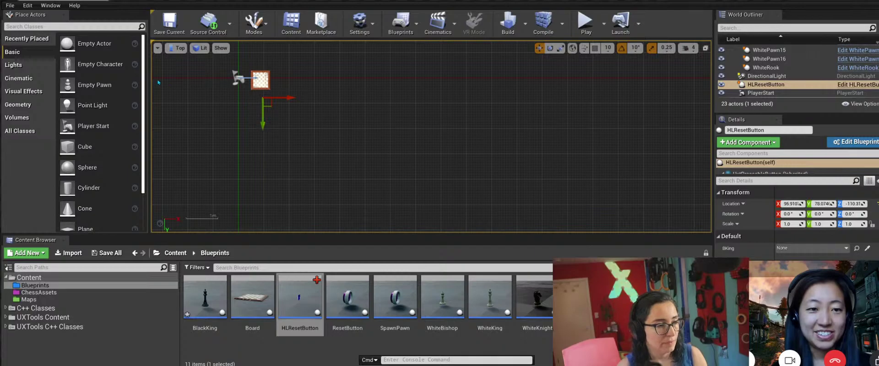
# Return to the perspective view and set the HLResetButton's Z location to 20.
pyautogui.click(176, 48)
pyautogui.click(187, 65)
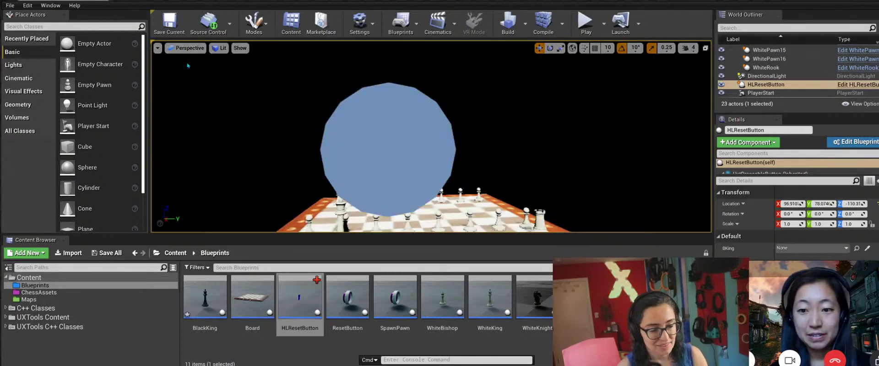
pyautogui.press('f')
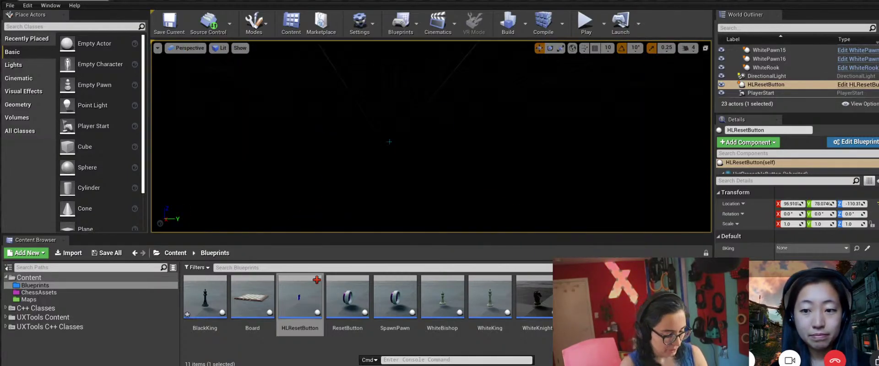
pyautogui.scroll(-4, 236, 118)
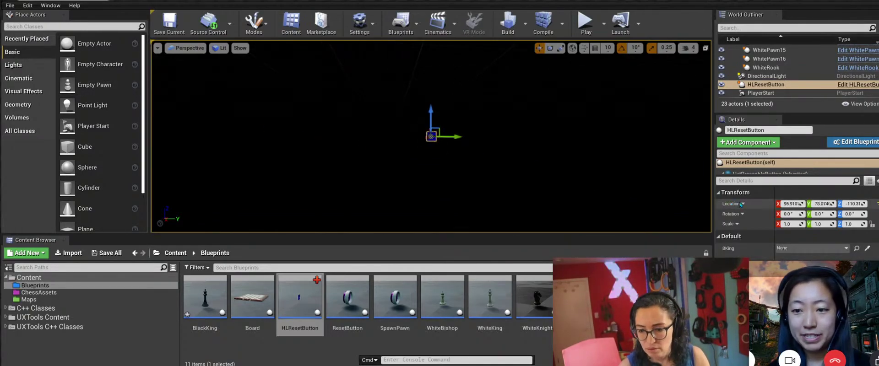
pyautogui.click(845, 204)
pyautogui.write('20')
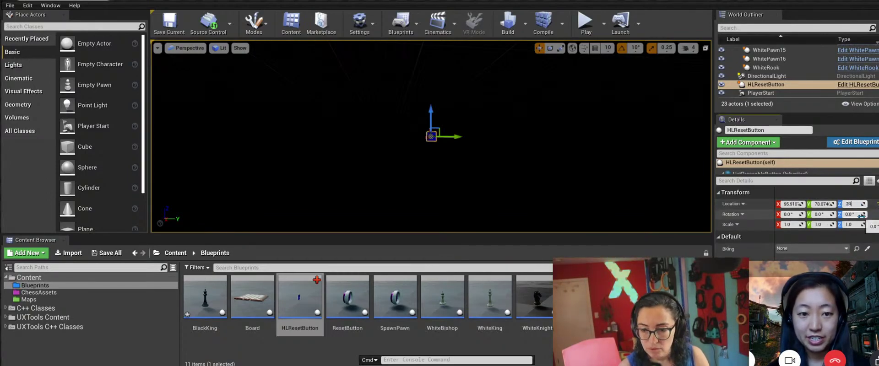
pyautogui.press('Return')
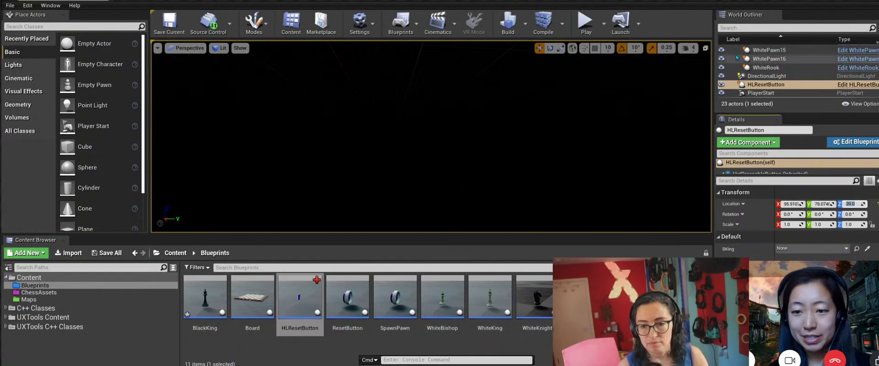
# Focus the view on the HLResetButton and run a short play preview to check its placement relative to the chessboard.
pyautogui.click(745, 85)
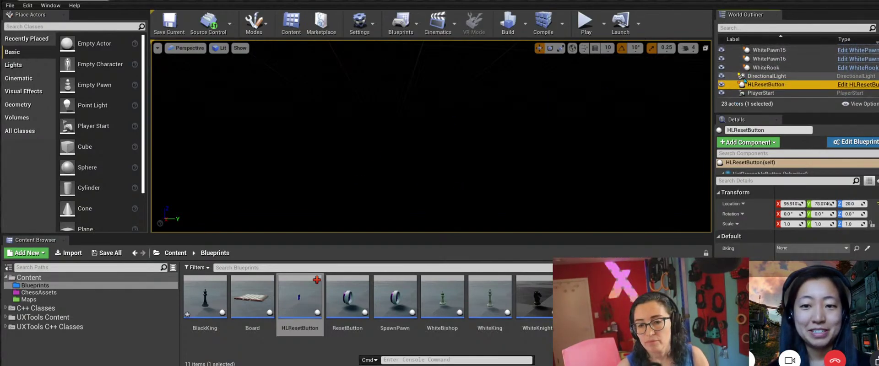
pyautogui.click(749, 83)
pyautogui.scroll(3, 738, 69)
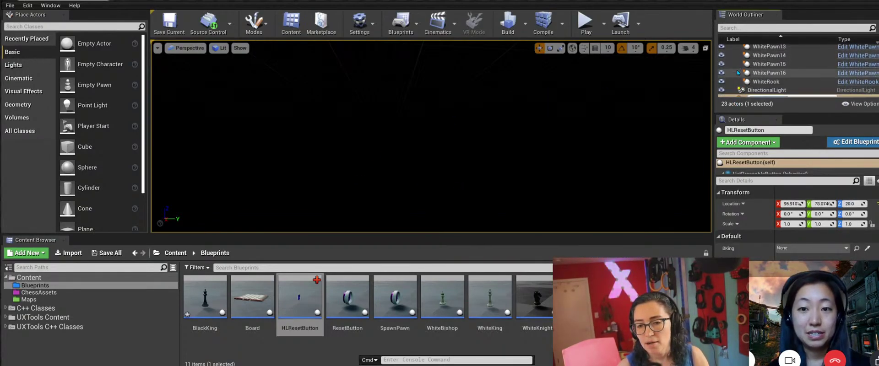
pyautogui.scroll(-3, 738, 72)
pyautogui.press('f')
pyautogui.scroll(-10, 382, 148)
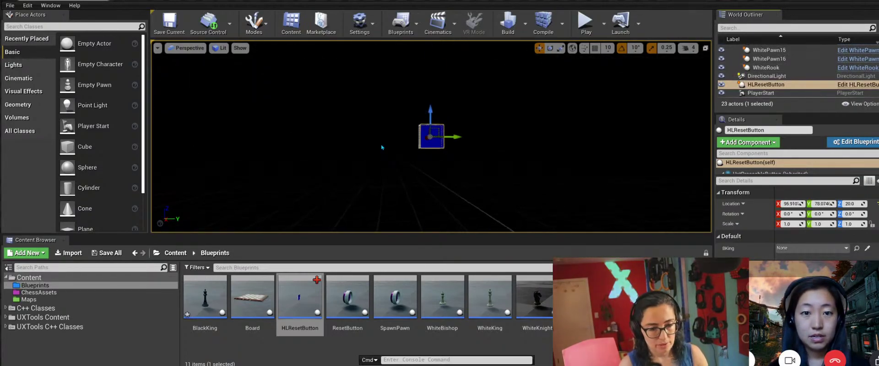
pyautogui.click(587, 20)
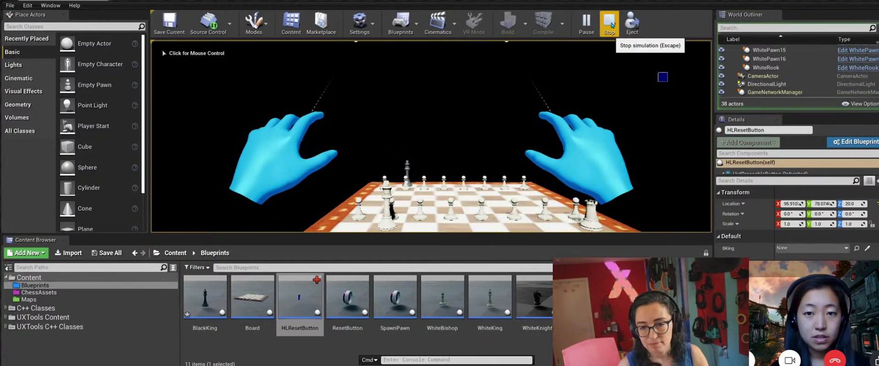
pyautogui.click(603, 20)
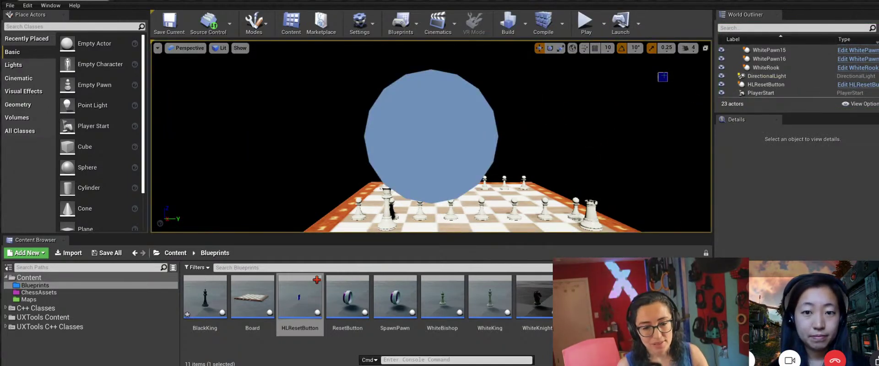
# Move the HLResetButton nearer to the board, to about X 97, Y 39 and Z -1, and save the level.
pyautogui.click(662, 77)
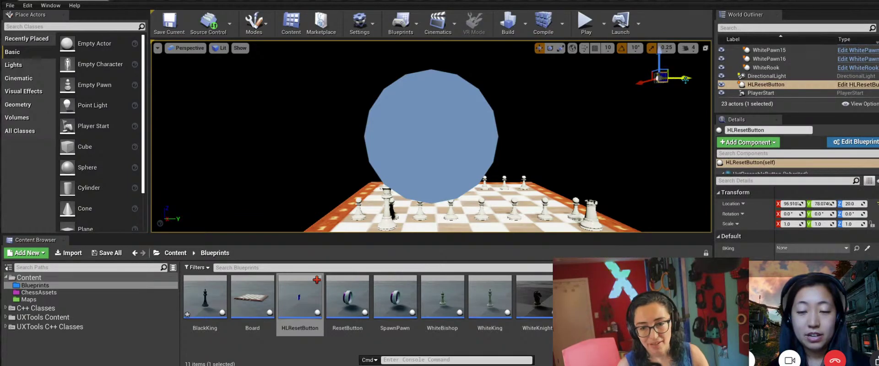
pyautogui.moveTo(656, 91); pyautogui.dragTo(563, 122)
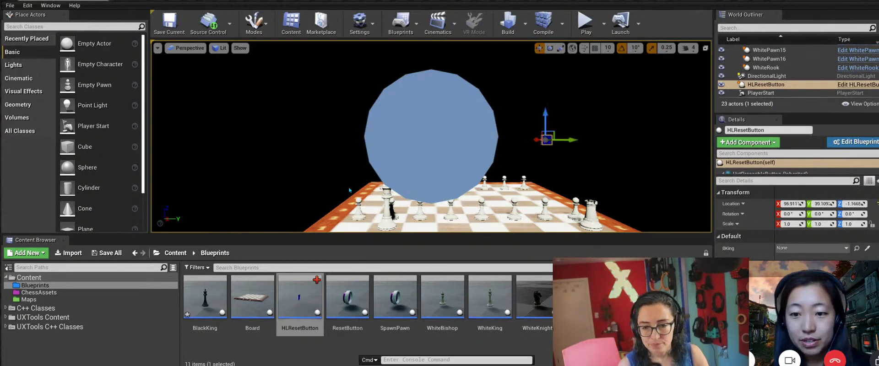
pyautogui.click(174, 27)
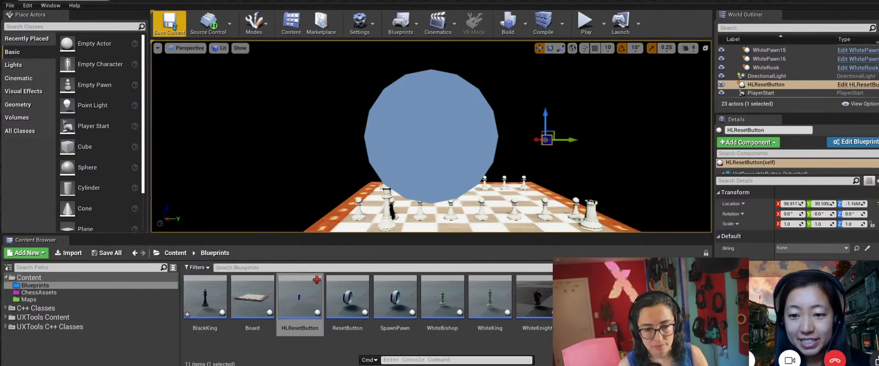
# Set the HLResetButton's Z rotation to 180° and inspect its front face up close.
pyautogui.click(850, 213)
pyautogui.write('180')
pyautogui.press('Return')
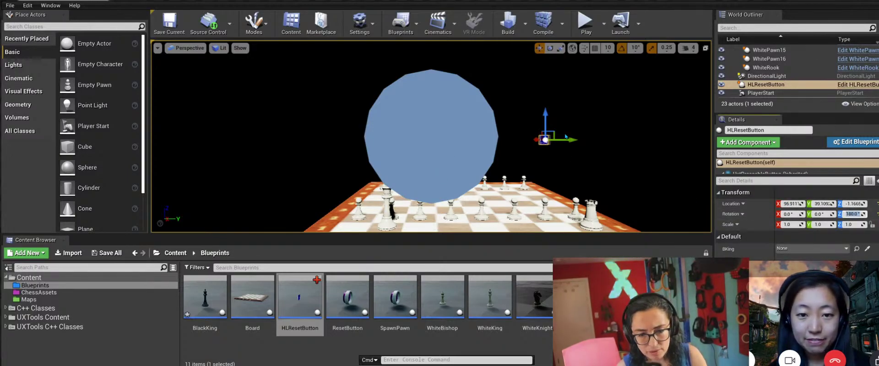
pyautogui.click(580, 126)
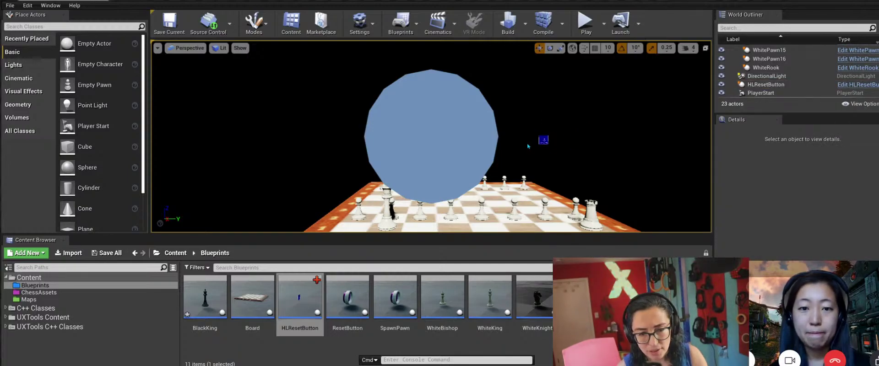
pyautogui.click(543, 140)
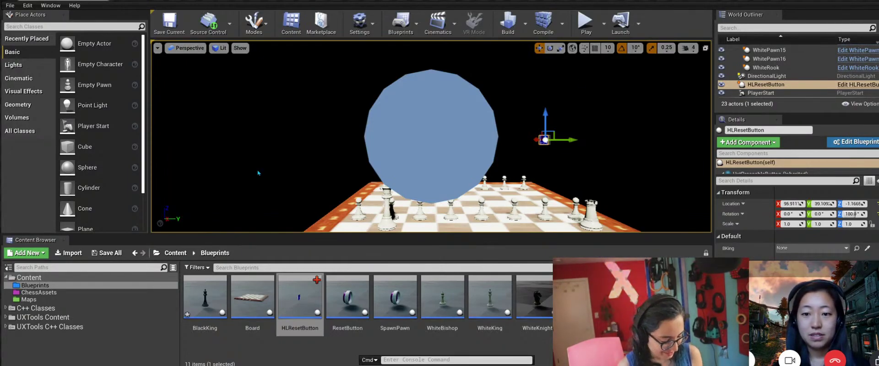
pyautogui.press('f')
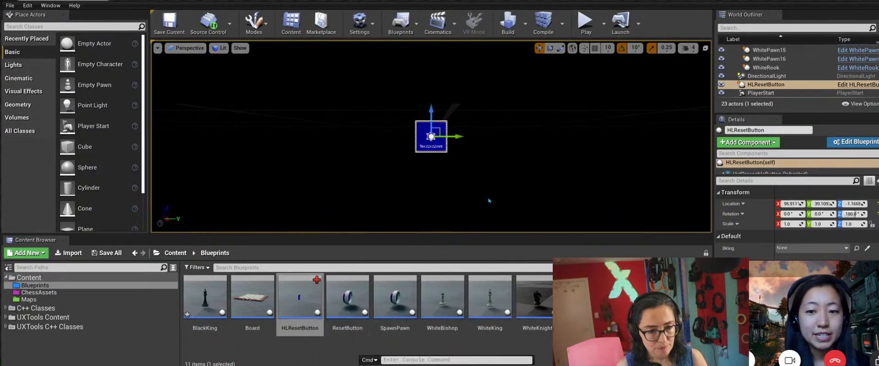
pyautogui.scroll(4, 407, 171)
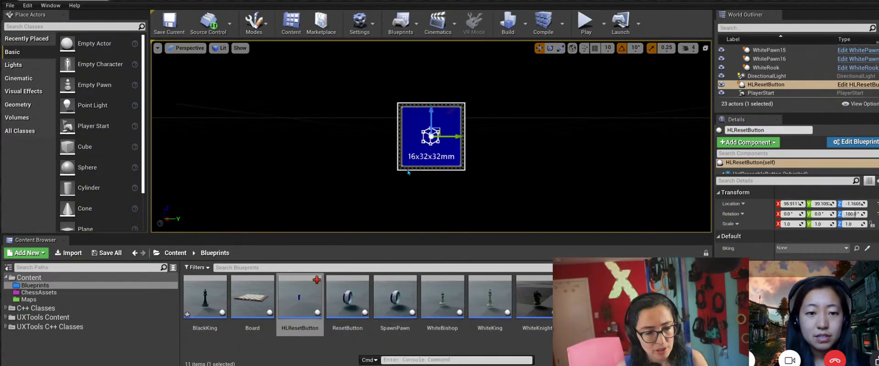
# Look over the HLResetButton blueprint's event graph and return to the level editor.
pyautogui.doubleClick(293, 302)
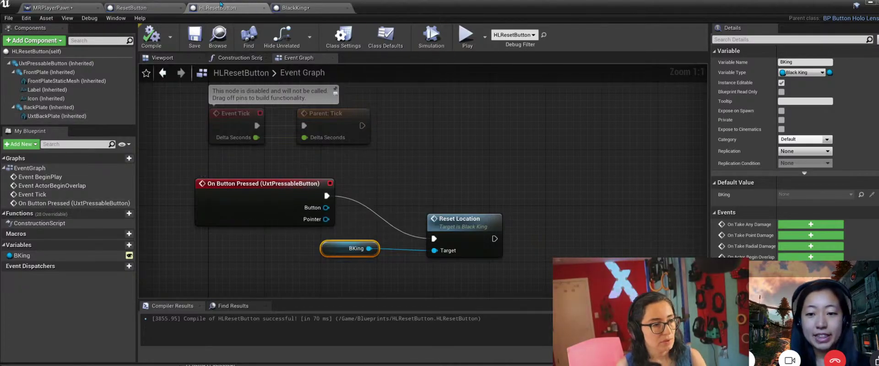
pyautogui.click(281, 36)
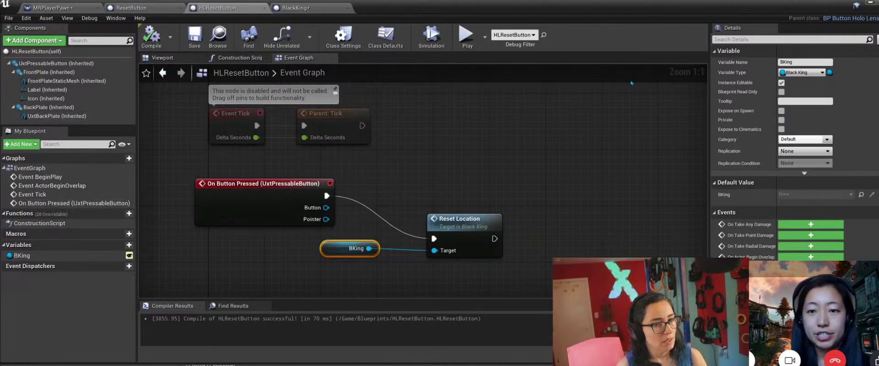
pyautogui.click(870, 2)
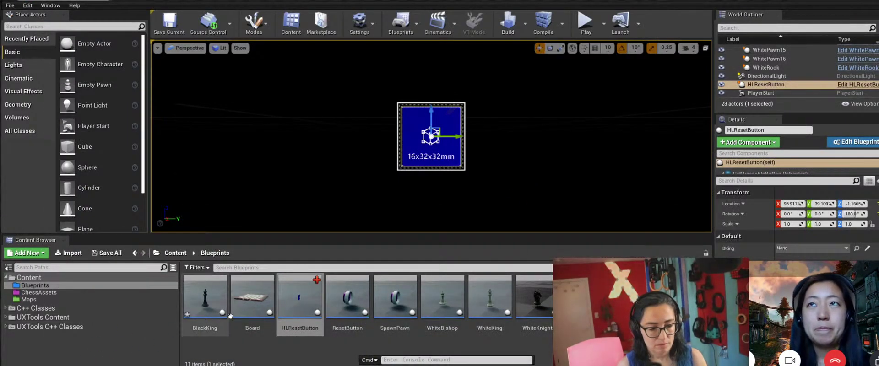
# Set the HLResetButton's Button Label to "Reset Black King".
pyautogui.click(433, 140)
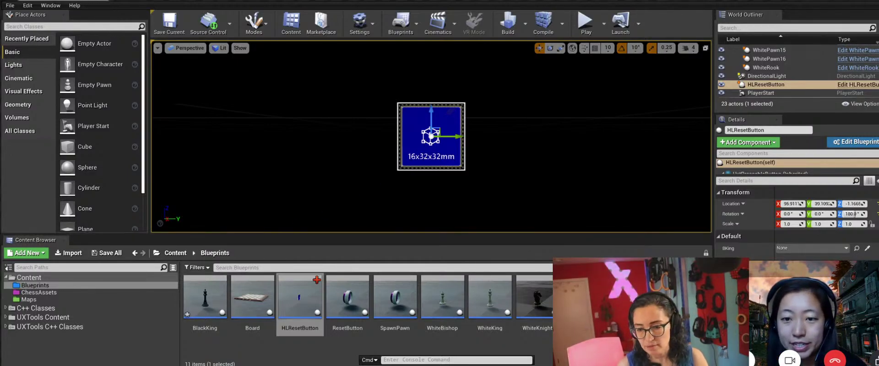
pyautogui.scroll(-1, 797, 167)
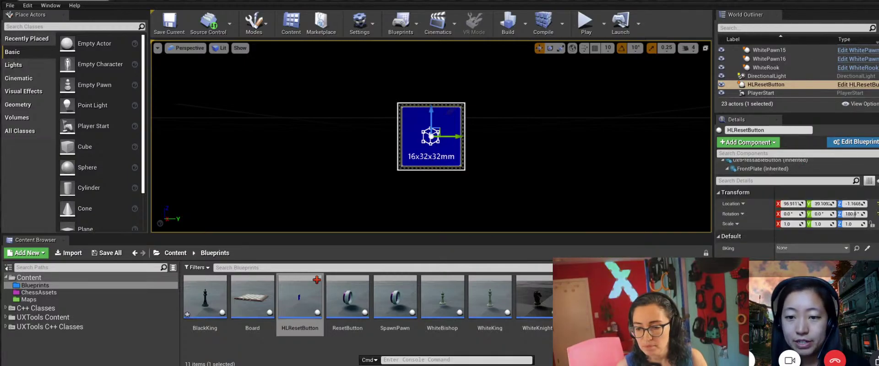
pyautogui.scroll(-3, 796, 219)
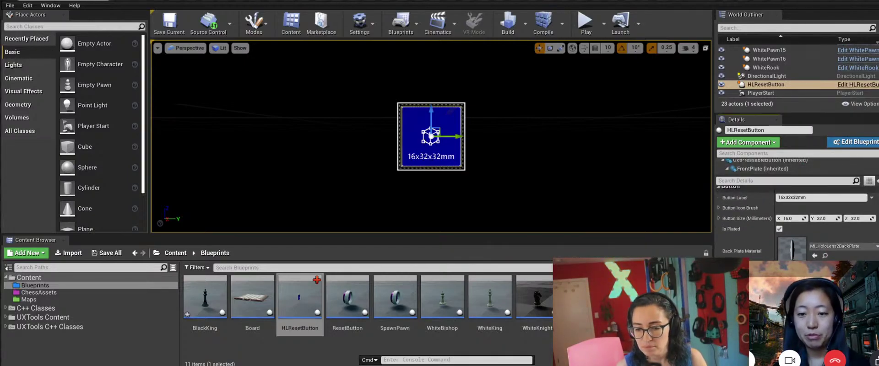
pyautogui.scroll(-1, 842, 266)
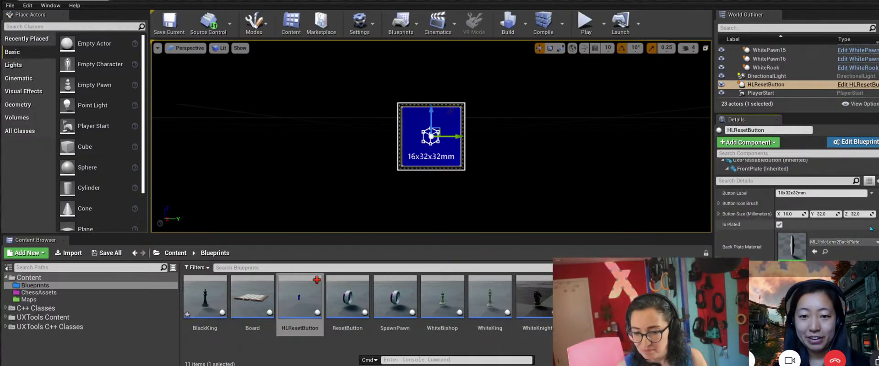
pyautogui.click(853, 193)
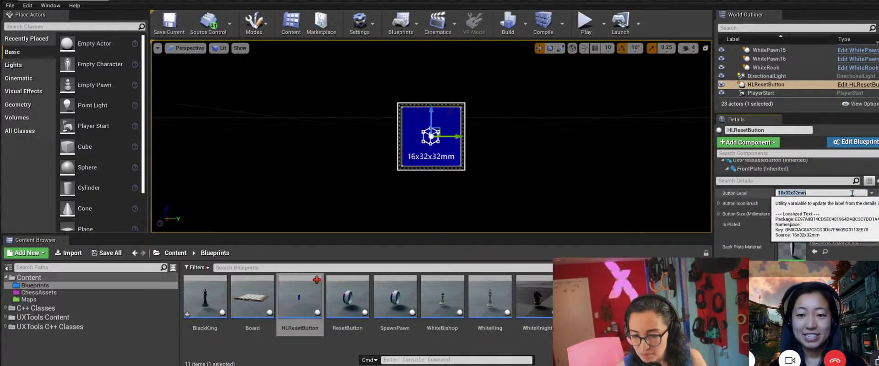
pyautogui.write('Rese')
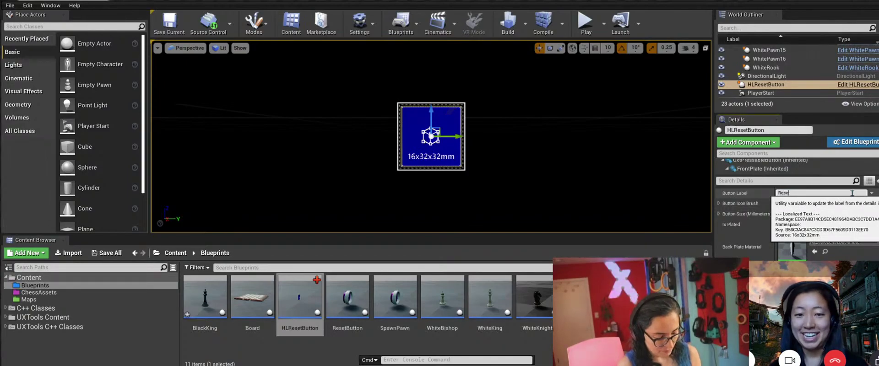
pyautogui.write('t Bu')
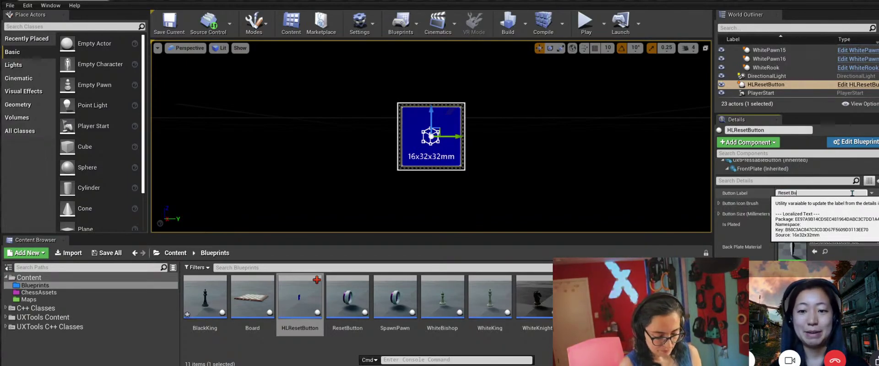
pyautogui.write('tt')
pyautogui.press('BackSpace')
pyautogui.press('BackSpace')
pyautogui.write('lack King')
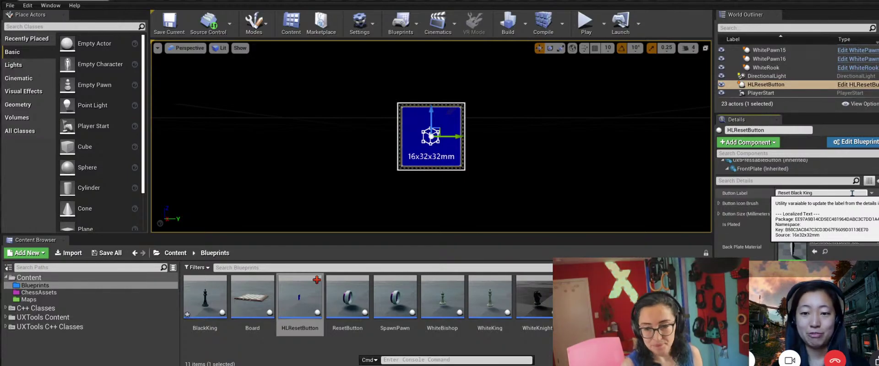
pyautogui.press('Return')
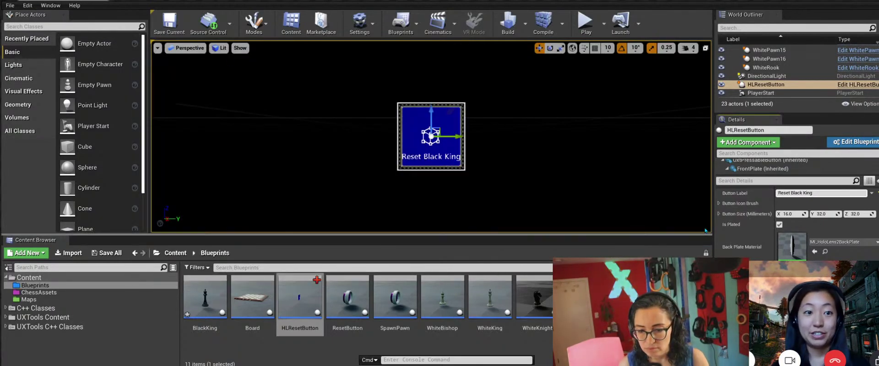
# Expand the button's icon brush settings and look up its icon font asset in the UXTools Content Fonts folder.
pyautogui.click(718, 204)
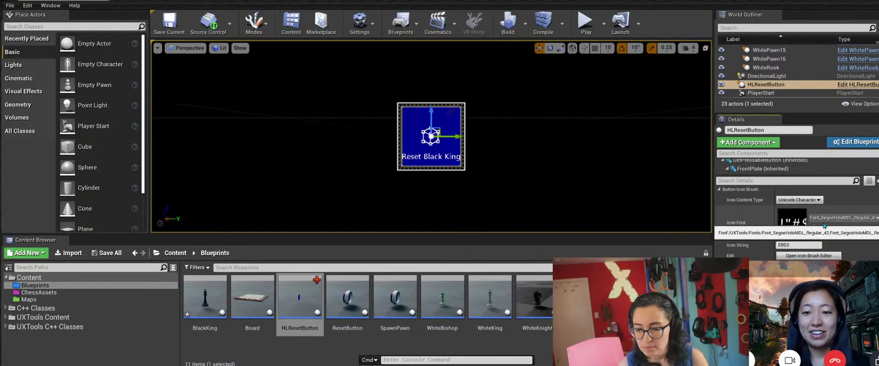
pyautogui.click(824, 226)
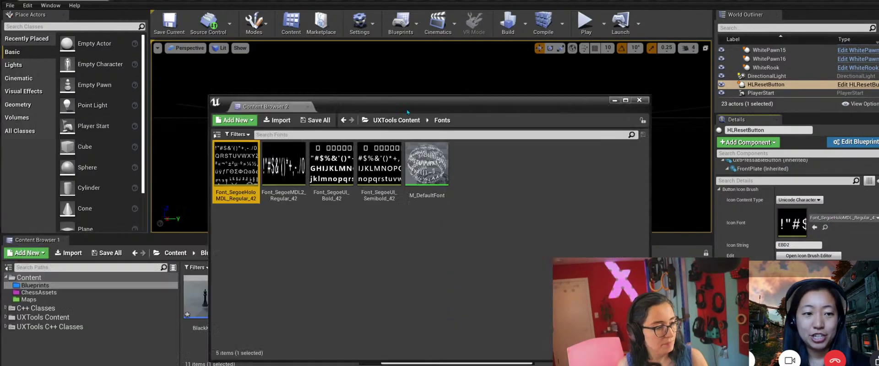
pyautogui.click(639, 100)
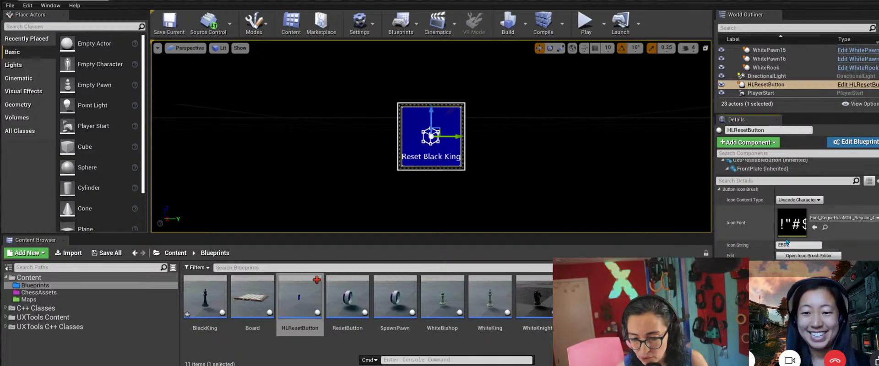
pyautogui.scroll(-1, 777, 233)
pyautogui.scroll(2, 750, 236)
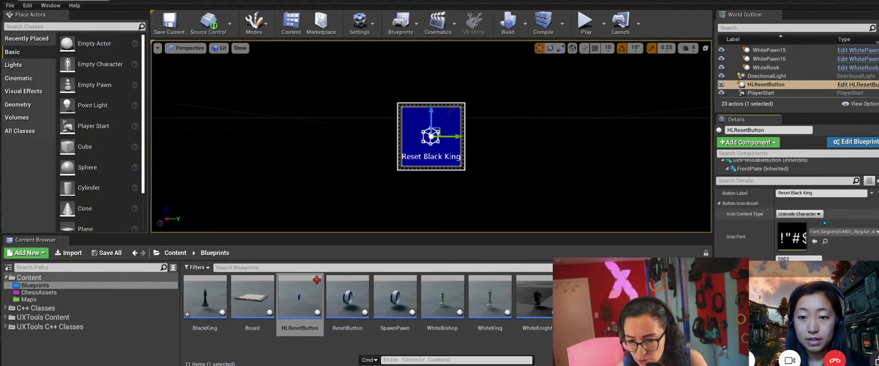
pyautogui.scroll(-1, 755, 201)
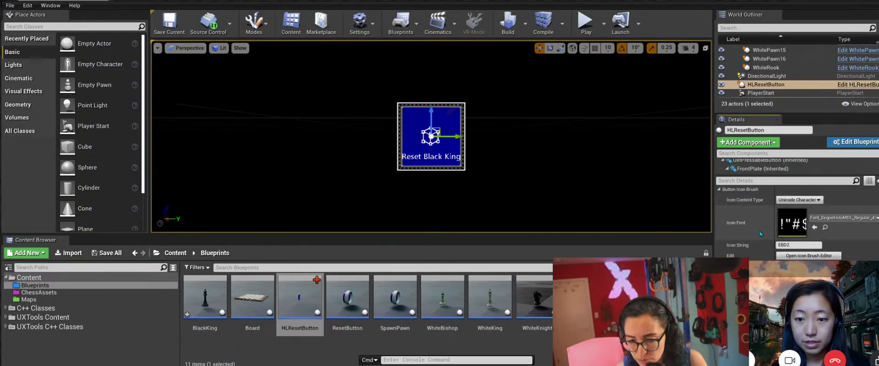
pyautogui.scroll(-2, 760, 232)
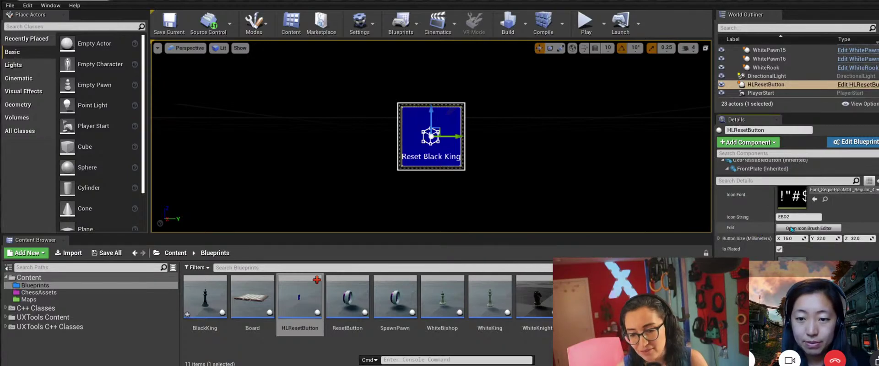
# Choose the person icon, character E77B, for the button in the icon brush editor and save the level.
pyautogui.click(778, 228)
pyautogui.moveTo(301, 136); pyautogui.dragTo(490, 65)
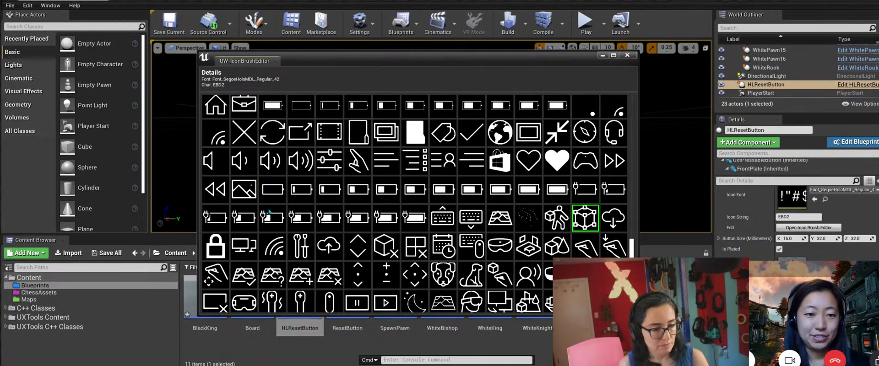
pyautogui.scroll(1, 479, 243)
pyautogui.scroll(-1, 480, 243)
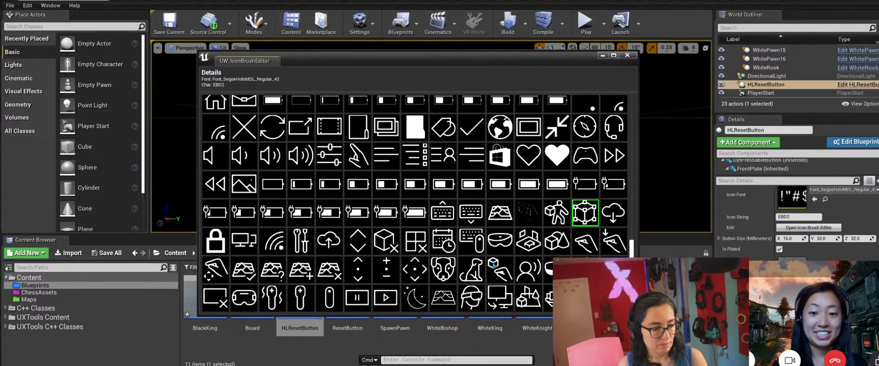
pyautogui.click(493, 264)
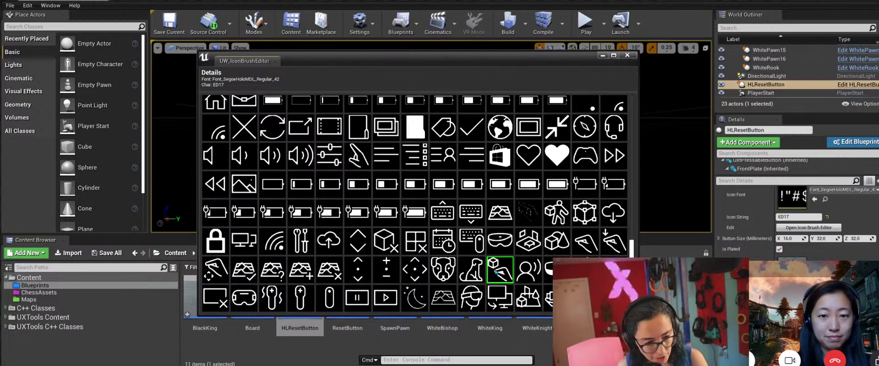
pyautogui.scroll(4, 496, 272)
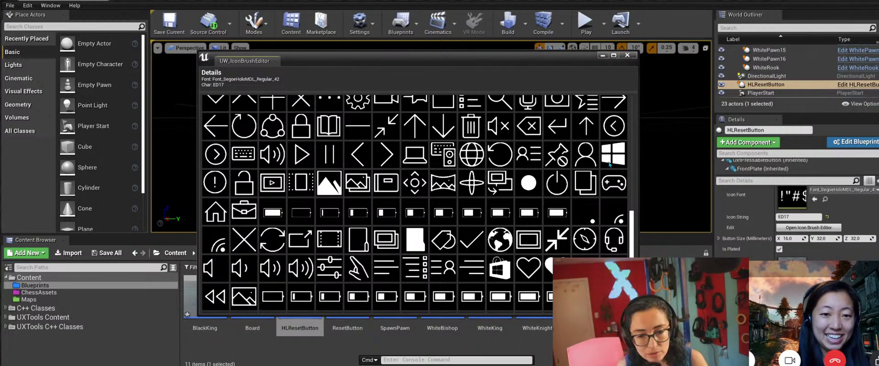
pyautogui.click(586, 160)
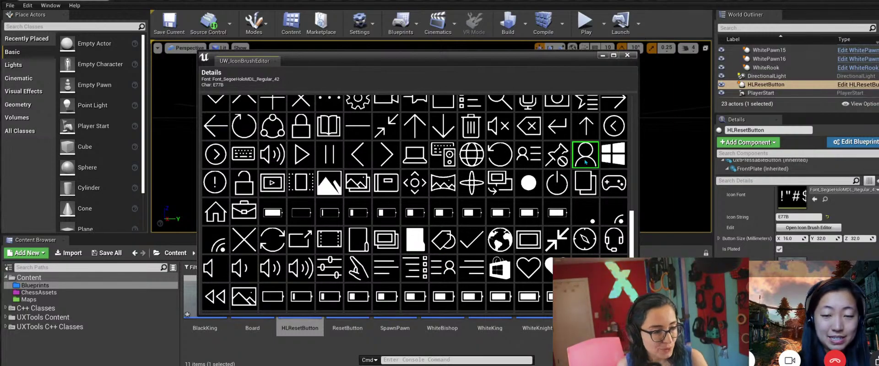
pyautogui.scroll(2, 585, 162)
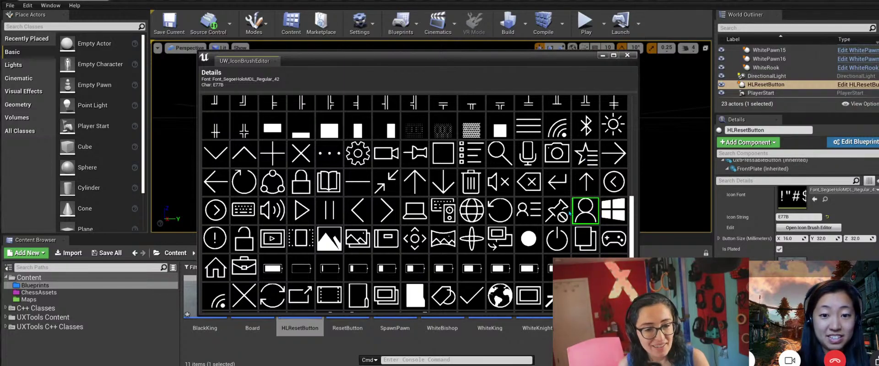
pyautogui.click(627, 55)
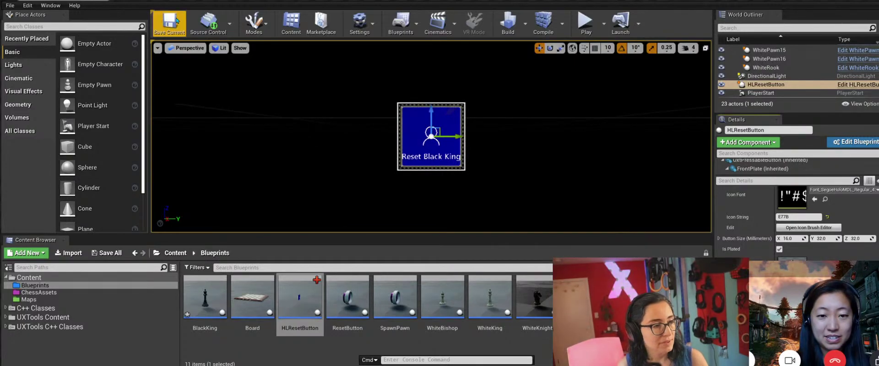
pyautogui.click(169, 31)
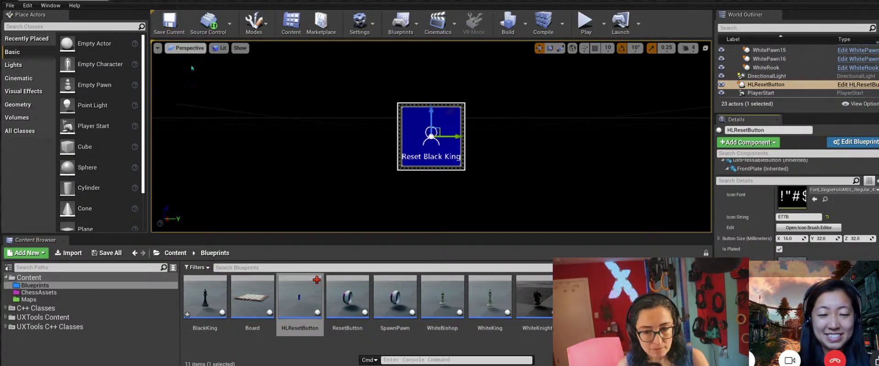
# Play the level and try the reset button with the simulated hand, then stop the preview and dismiss the message log.
pyautogui.scroll(-2, 281, 152)
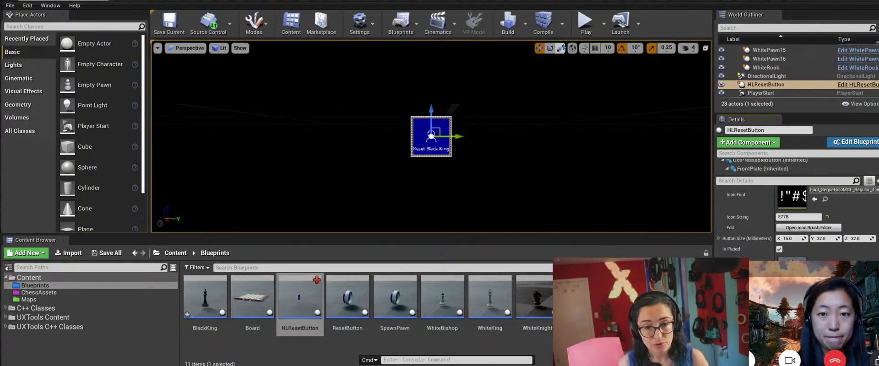
pyautogui.click(581, 27)
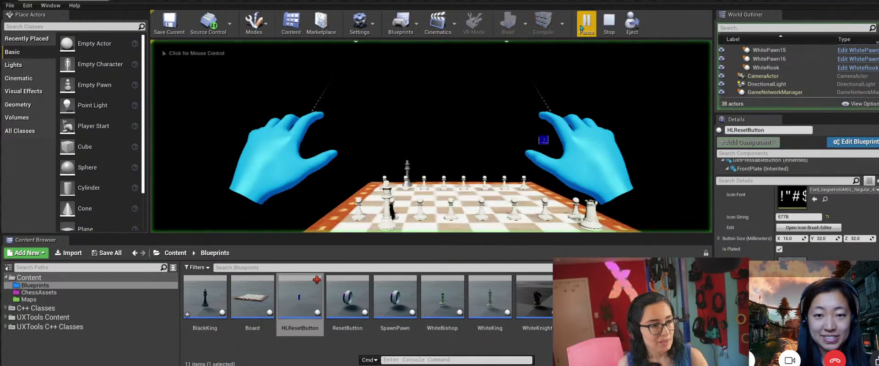
pyautogui.click(281, 156)
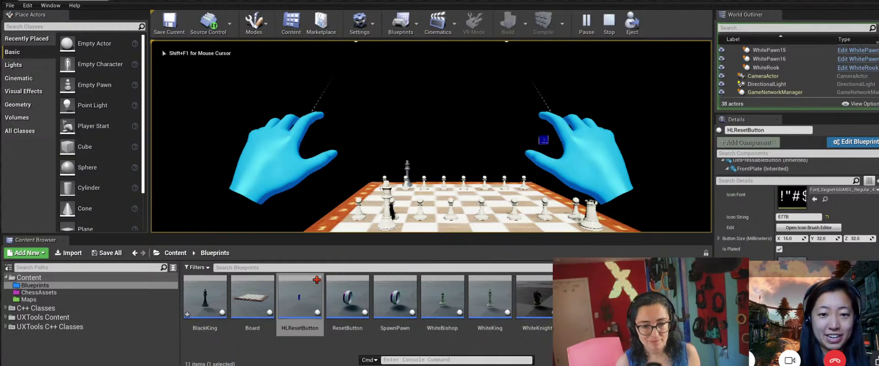
pyautogui.press('1')
pyautogui.press('alt')
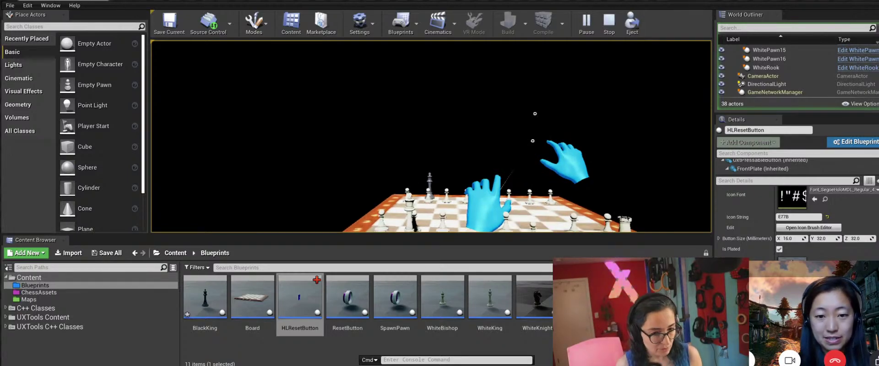
pyautogui.press('Escape')
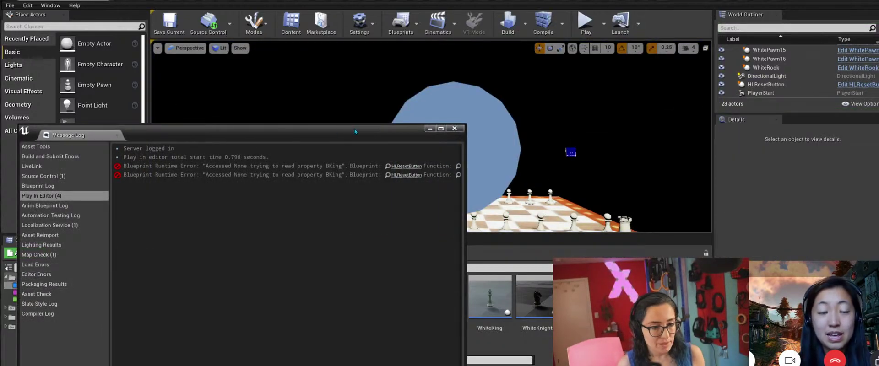
pyautogui.click(454, 129)
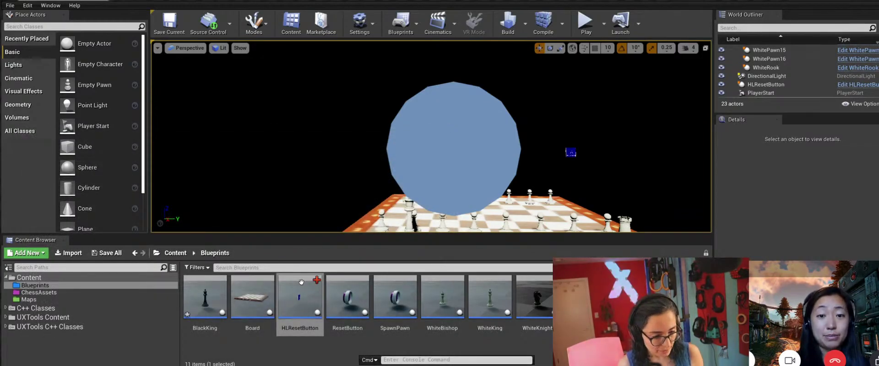
# In the HLResetButton event graph, insert a Print String node with the text "Clicked" between On Button Pressed and Reset Location.
pyautogui.doubleClick(300, 295)
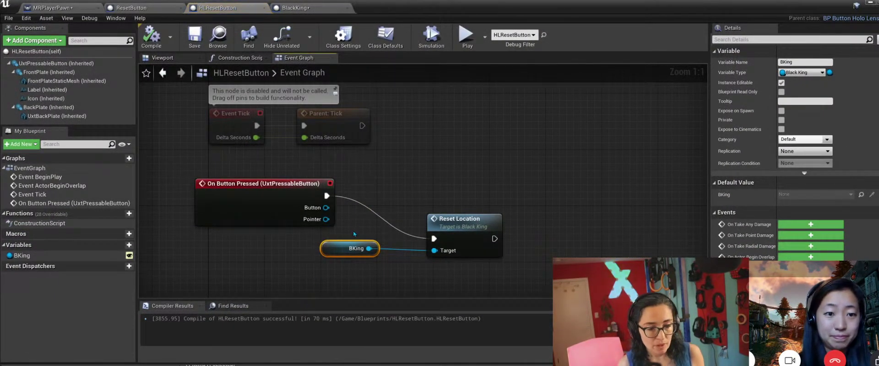
pyautogui.moveTo(326, 196); pyautogui.dragTo(438, 163)
pyautogui.write('pri')
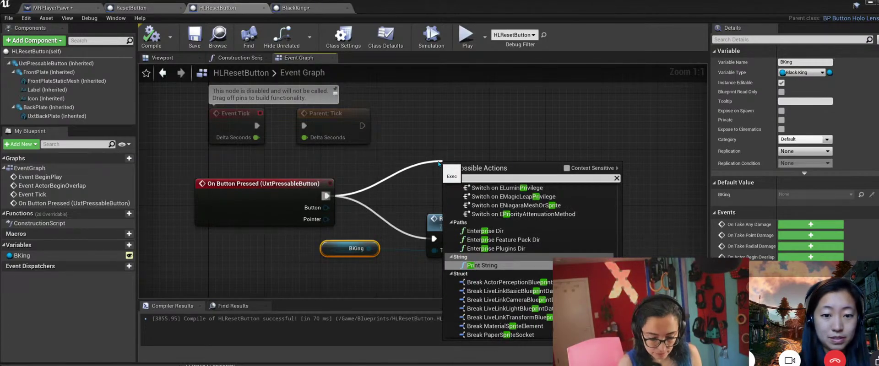
pyautogui.press('Return')
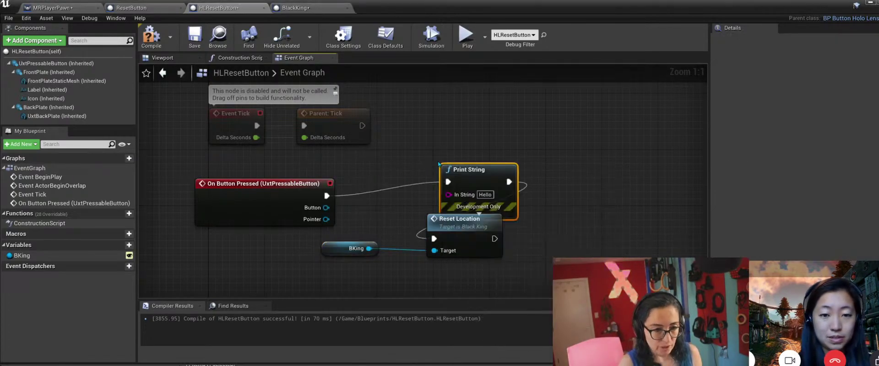
pyautogui.moveTo(460, 164); pyautogui.dragTo(397, 137)
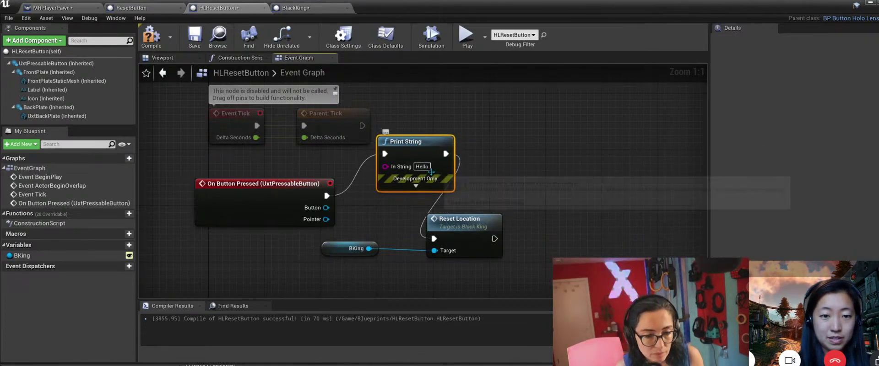
pyautogui.click(424, 167)
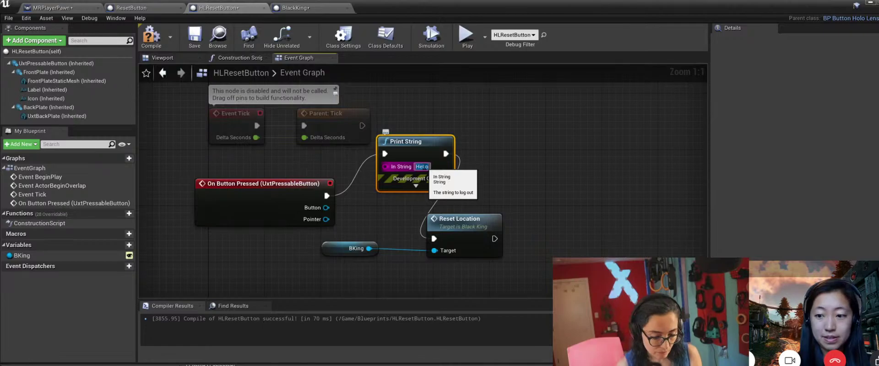
pyautogui.press('BackSpace')
pyautogui.write('Clicked')
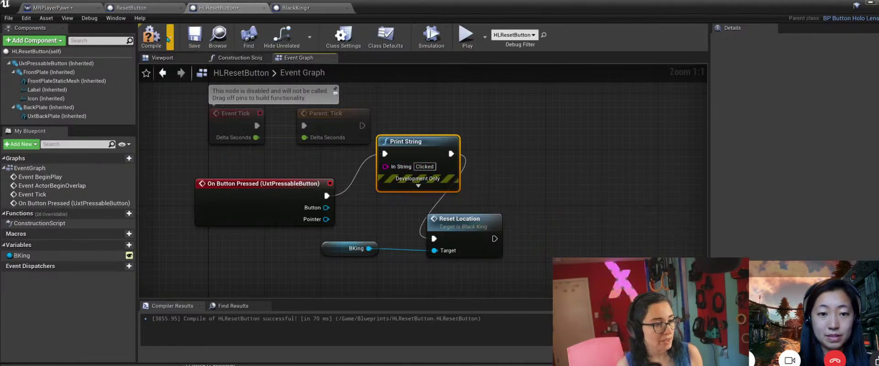
# Compile and save the HLResetButton blueprint, then return to the level editor.
pyautogui.click(152, 36)
pyautogui.click(195, 35)
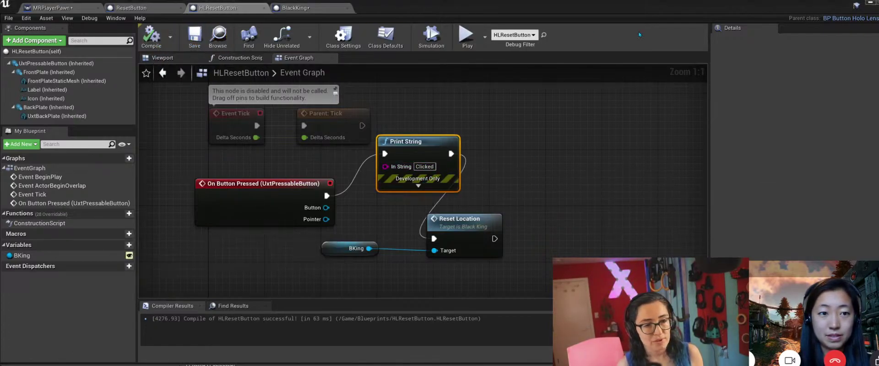
pyautogui.click(872, 2)
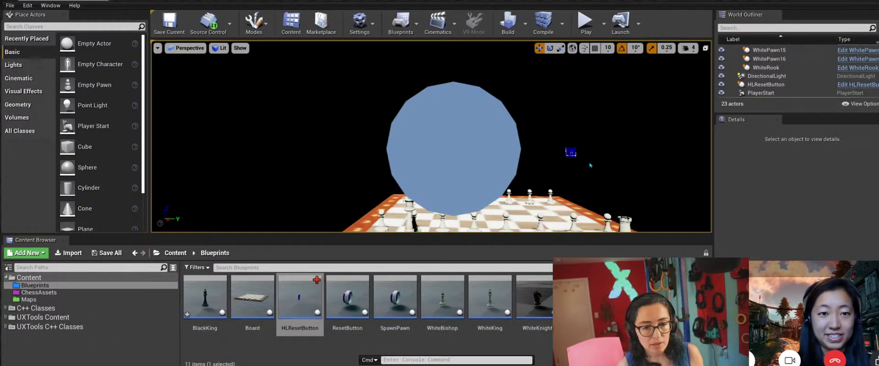
# Shift the HLResetButton actor sideways in the level, play the level to try pinching it with the simulated hand, and stop the preview.
pyautogui.click(571, 151)
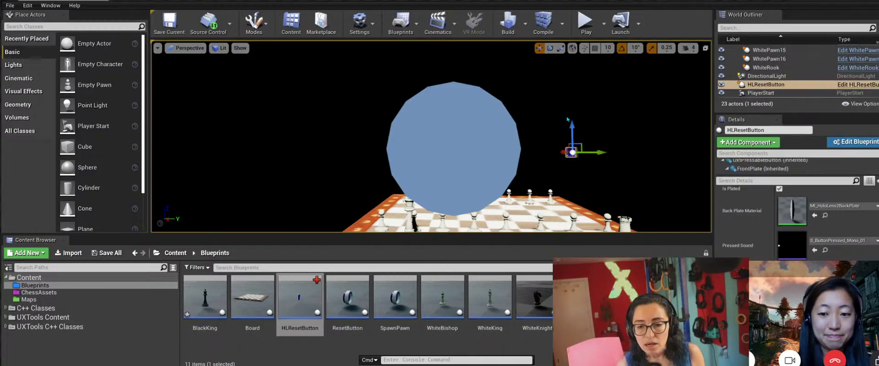
pyautogui.moveTo(560, 151); pyautogui.dragTo(611, 153)
pyautogui.click(587, 21)
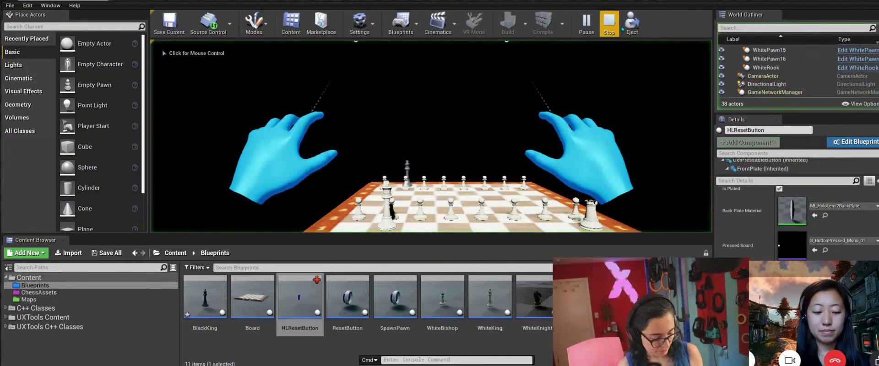
pyautogui.click(591, 131)
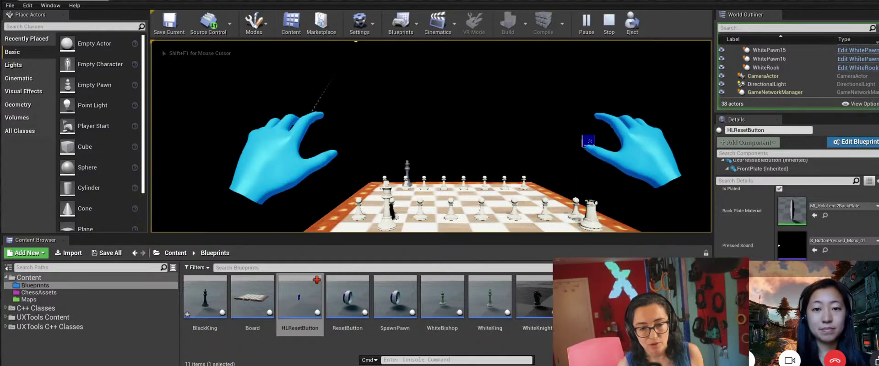
pyautogui.click(581, 151)
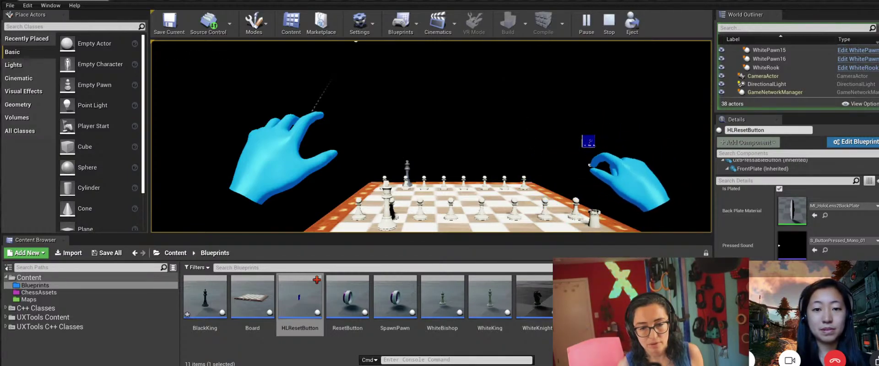
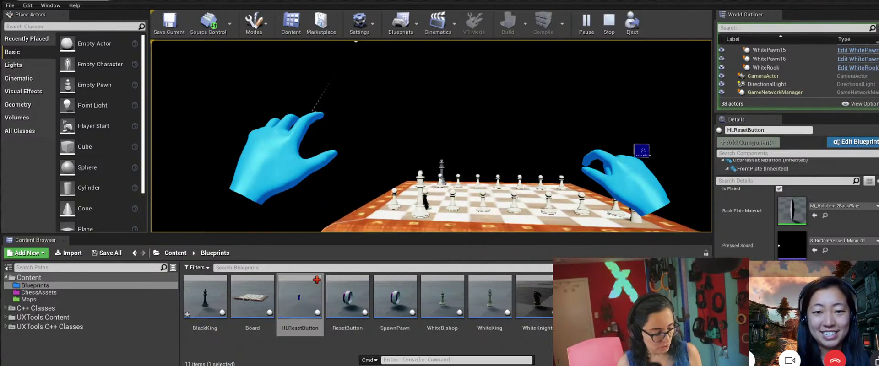
pyautogui.press('Escape')
# Using the Top view, move the HLResetButton actor along its Y axis from the board's edge toward the middle of the board.
pyautogui.click(628, 127)
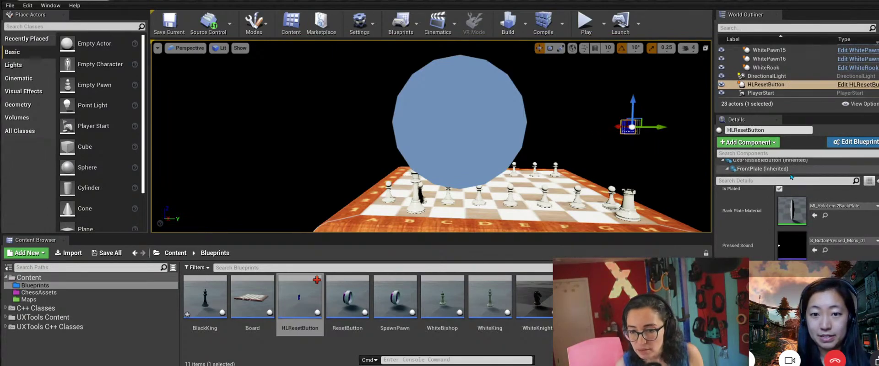
pyautogui.scroll(-5, 792, 217)
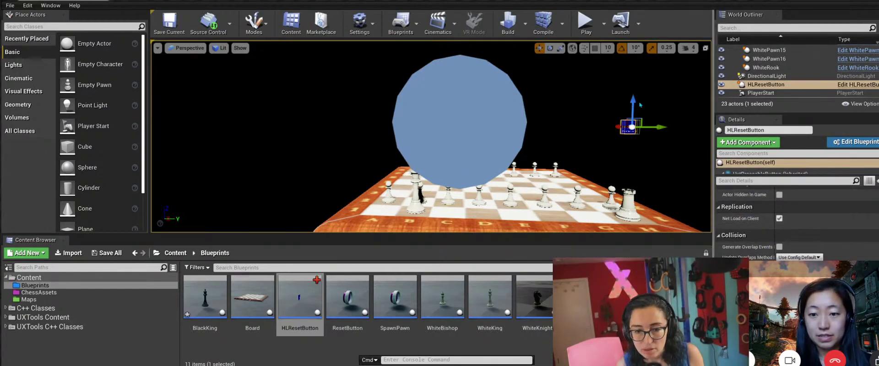
pyautogui.click(192, 48)
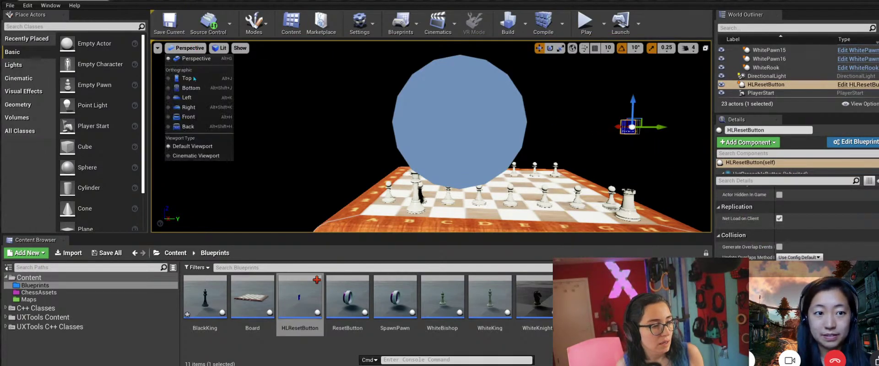
pyautogui.click(194, 83)
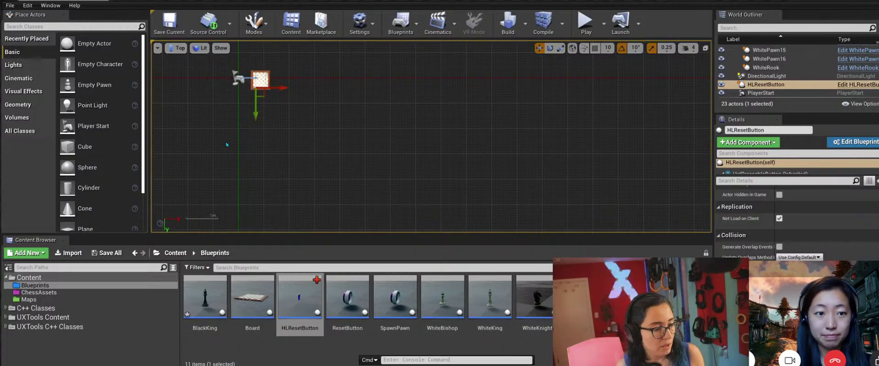
pyautogui.press('f')
pyautogui.scroll(-2, 231, 138)
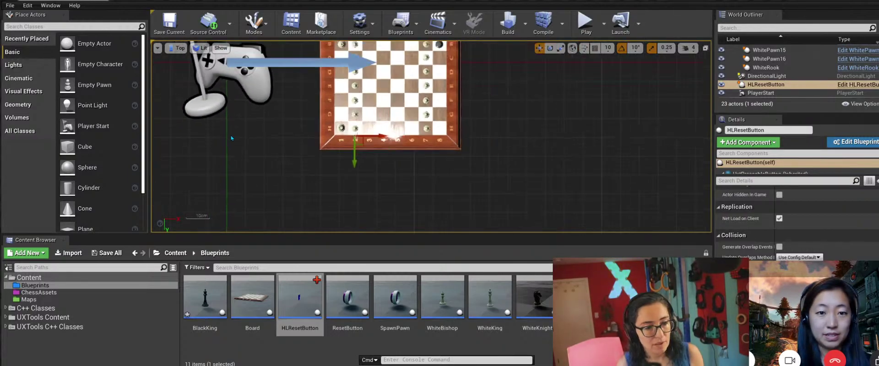
pyautogui.moveTo(352, 159); pyautogui.dragTo(354, 120)
# Using the Right view, move HLResetButton along its X axis closer to the player start, then return to the Perspective view.
pyautogui.click(175, 48)
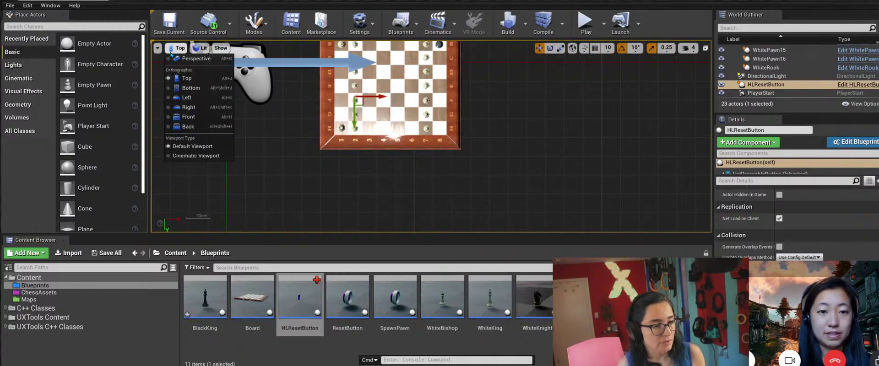
pyautogui.click(188, 107)
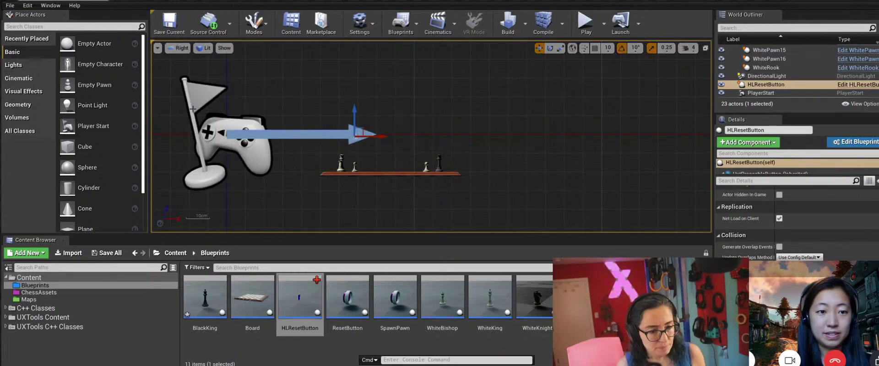
pyautogui.moveTo(375, 136); pyautogui.dragTo(350, 153)
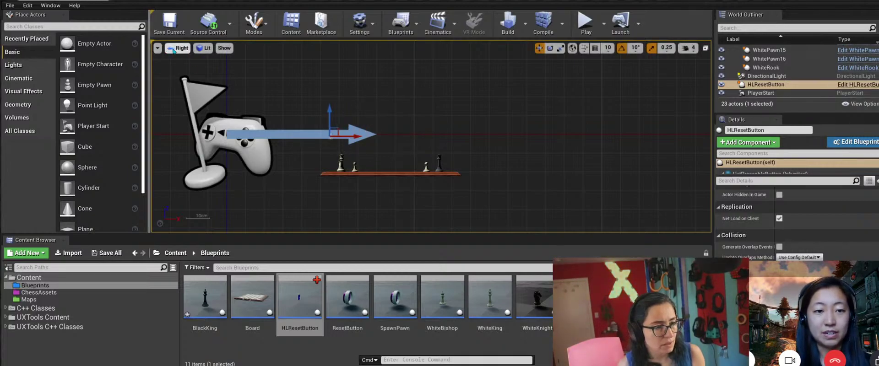
pyautogui.click(187, 52)
pyautogui.click(194, 62)
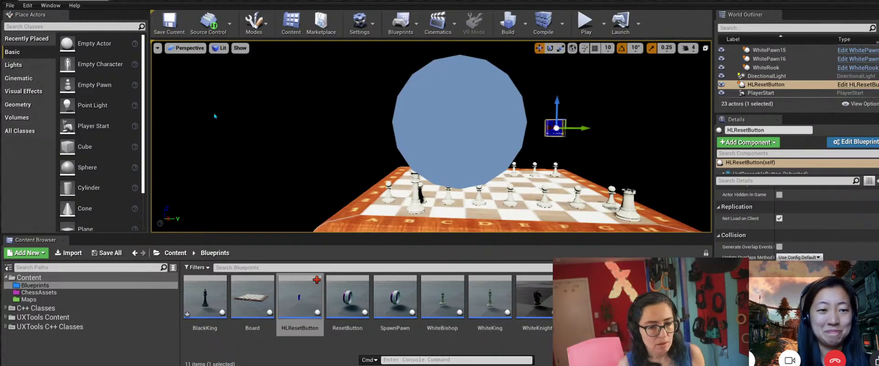
# Play the level and press the repositioned reset button several times with the simulated hand, then stop the preview and dismiss the message log.
pyautogui.click(586, 21)
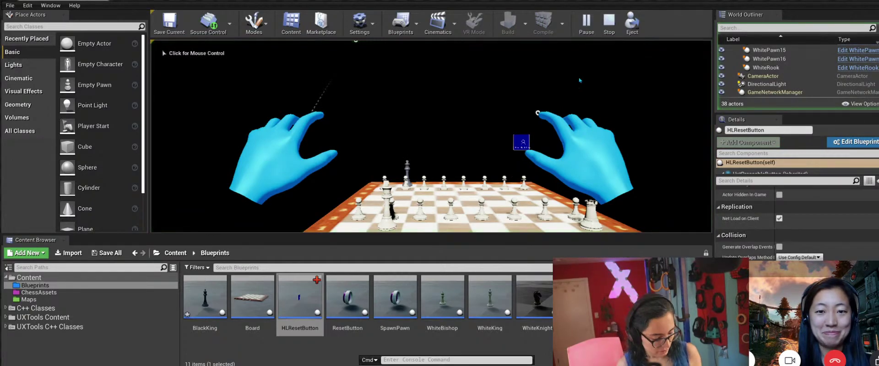
pyautogui.click(568, 101)
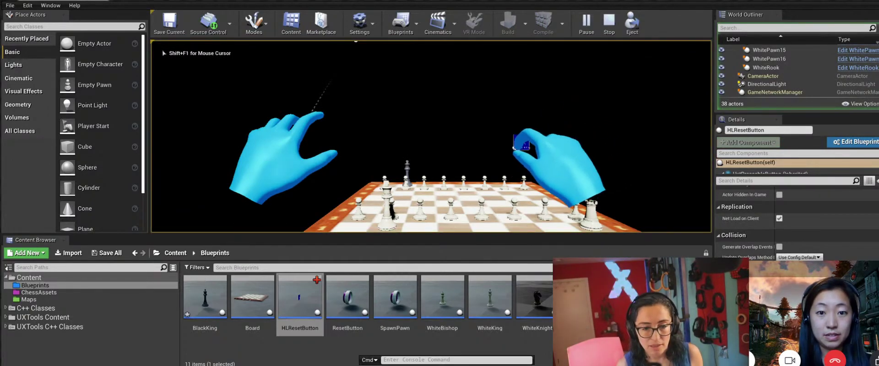
pyautogui.click(569, 102)
pyautogui.click(569, 102)
pyautogui.click(569, 102)
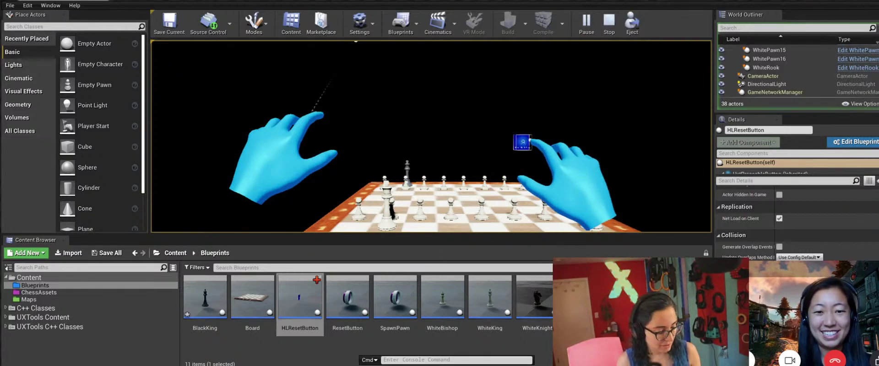
pyautogui.press('Escape')
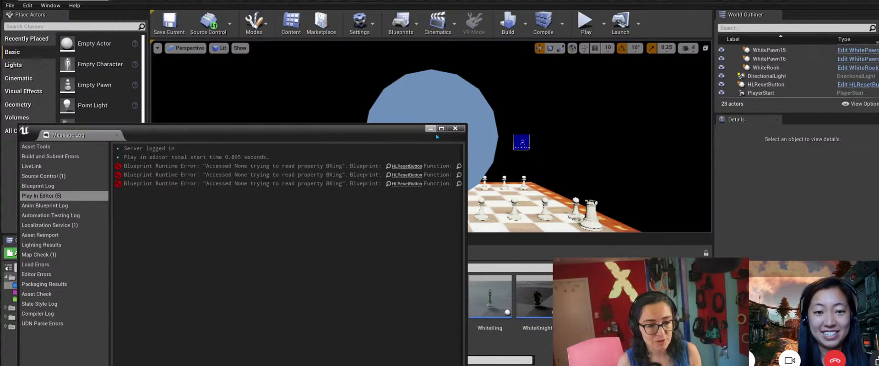
pyautogui.click(455, 129)
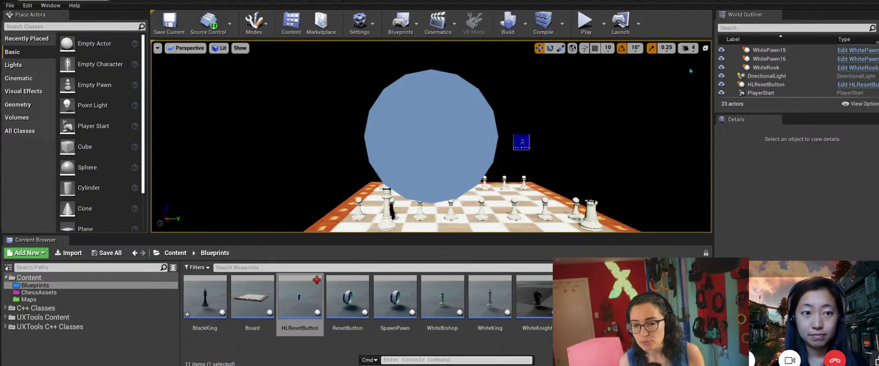
# In the HLResetButton event graph, move the Reset Location node beside Print String, save the blueprint and return to the level editor.
pyautogui.scroll(6, 762, 78)
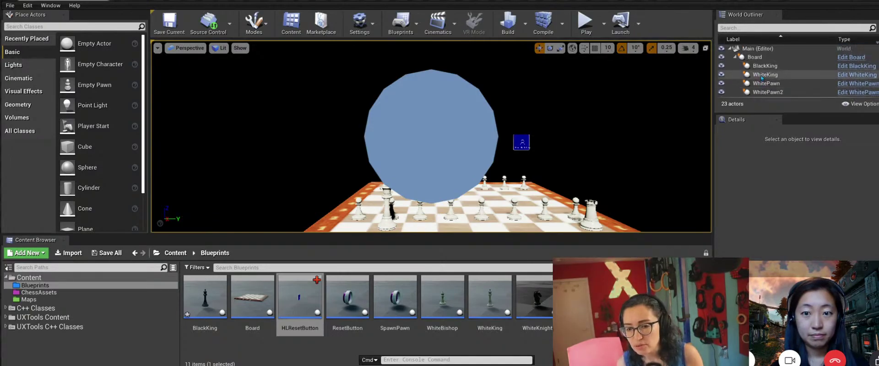
pyautogui.scroll(-6, 762, 78)
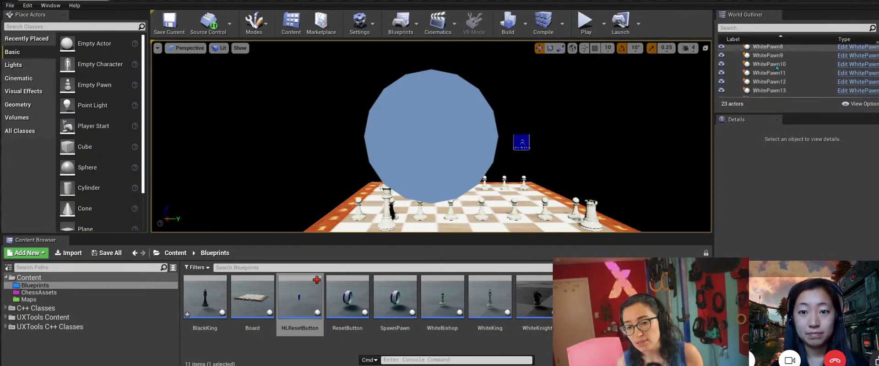
pyautogui.scroll(6, 777, 69)
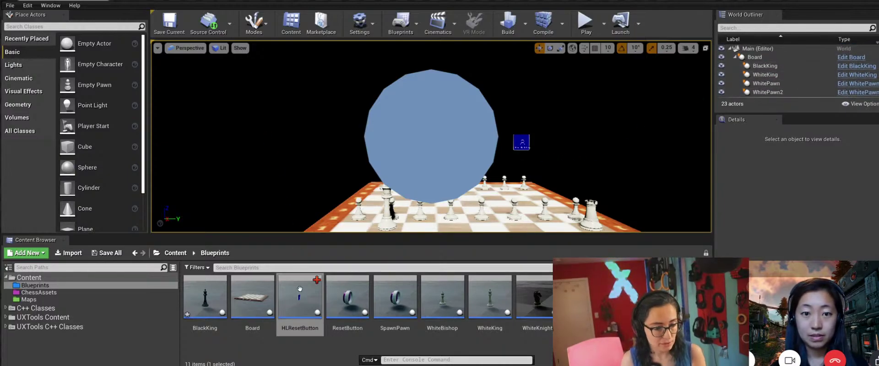
pyautogui.moveTo(298, 287)
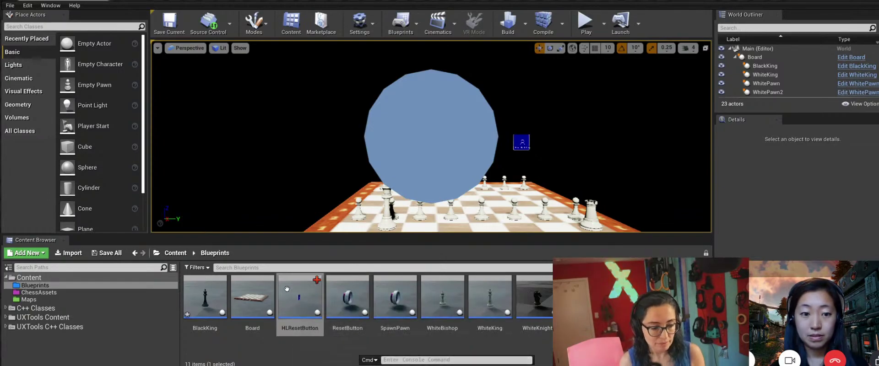
pyautogui.doubleClick(296, 289)
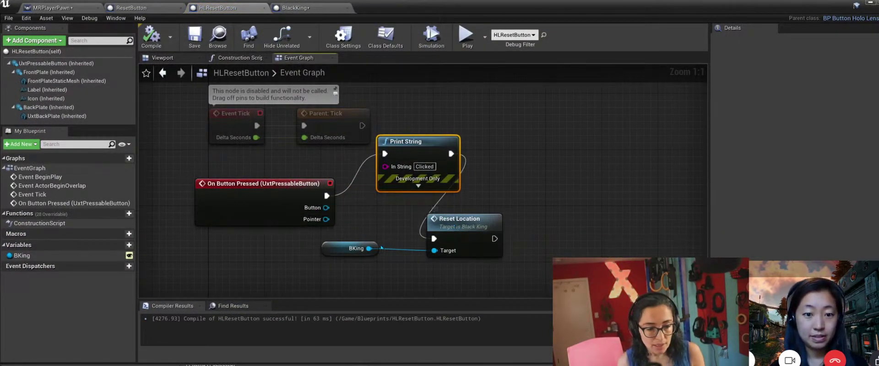
pyautogui.click(346, 252)
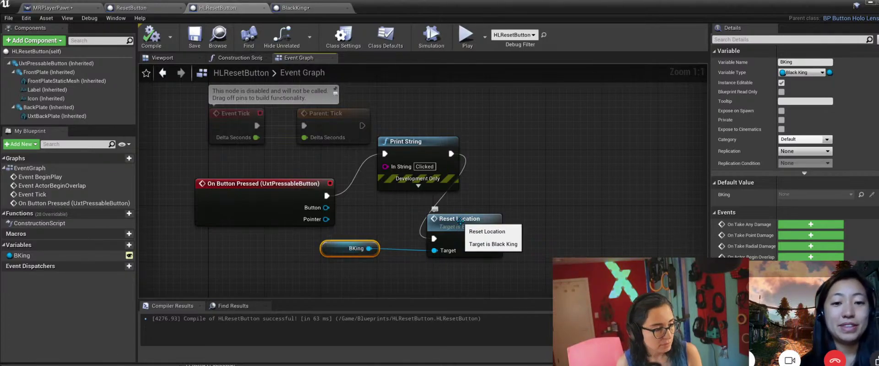
pyautogui.moveTo(460, 220); pyautogui.dragTo(508, 203)
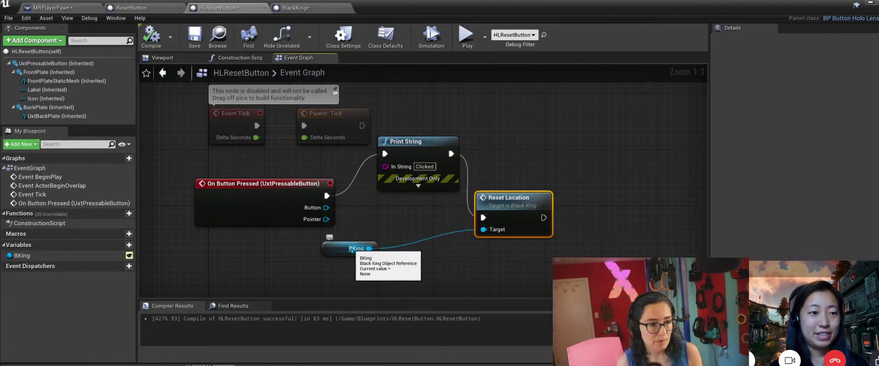
pyautogui.click(195, 36)
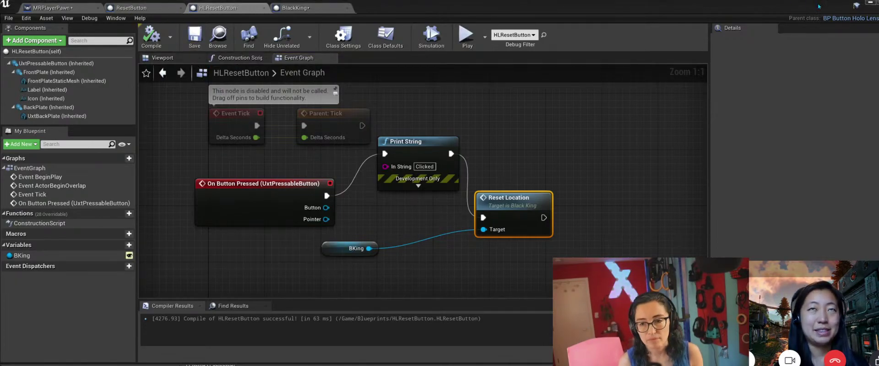
pyautogui.click(870, 3)
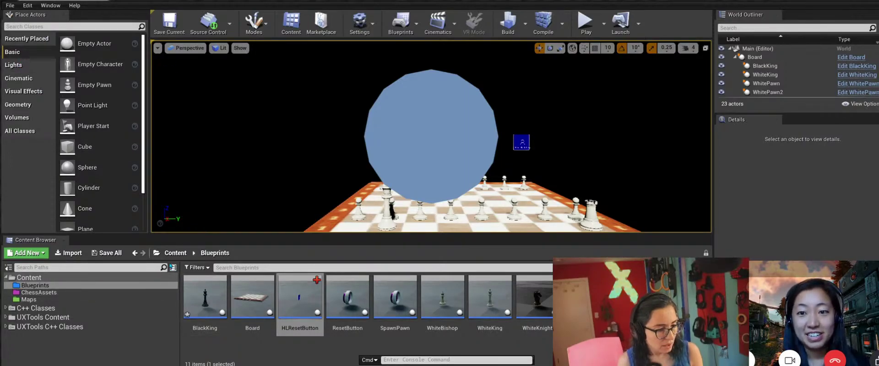
# Reload the Main level from the Content folder, saving the modified BlackKing, Main, Main_BuiltData and MRPlayerPawn content.
pyautogui.click(176, 253)
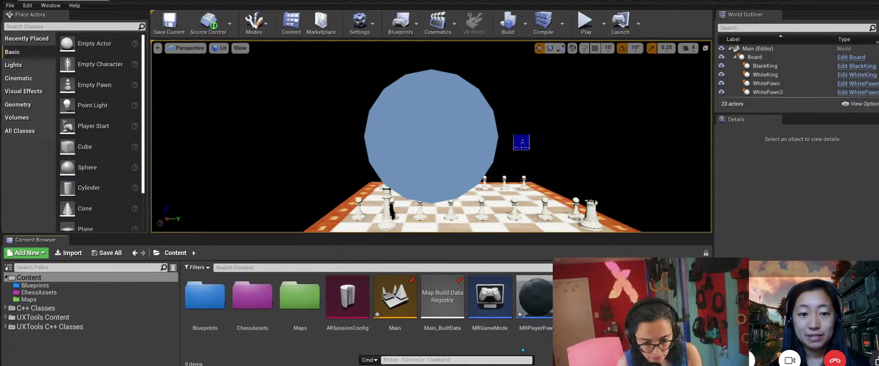
pyautogui.doubleClick(405, 301)
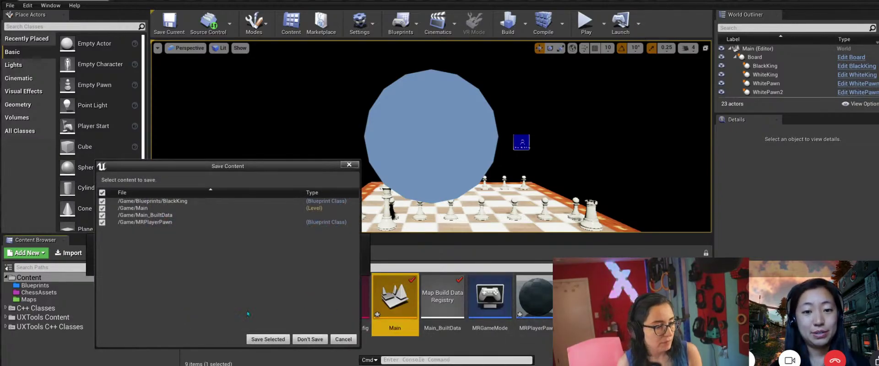
pyautogui.click(275, 340)
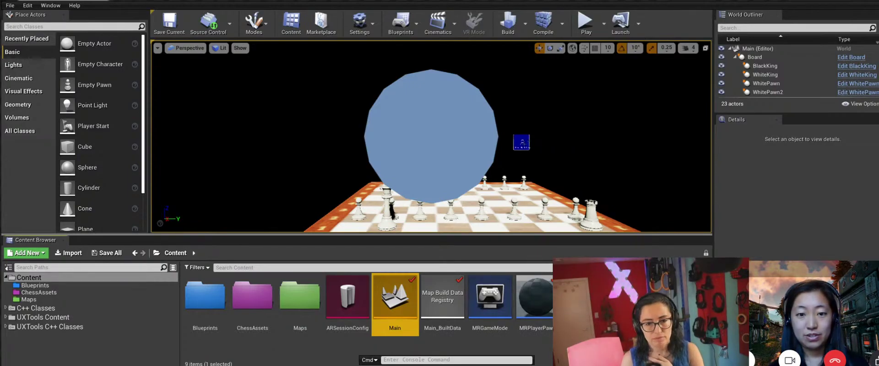
# Select BlackKing and HLResetButton in the level, and look through HLResetButton's properties for its BKing reference.
pyautogui.click(768, 67)
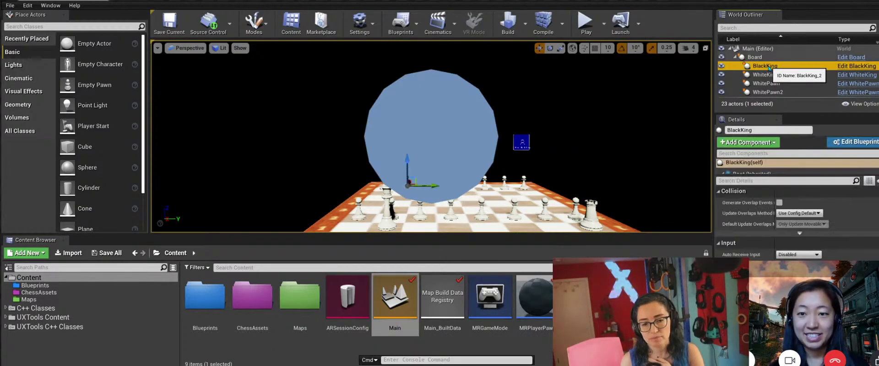
pyautogui.scroll(-5, 771, 69)
pyautogui.scroll(-4, 772, 72)
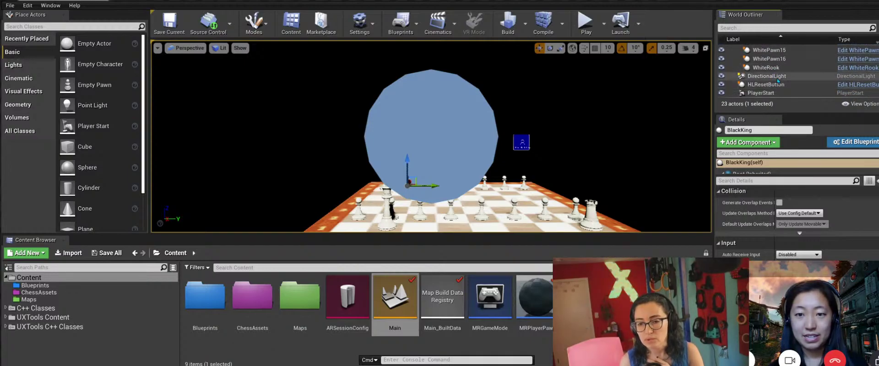
pyautogui.click(773, 85)
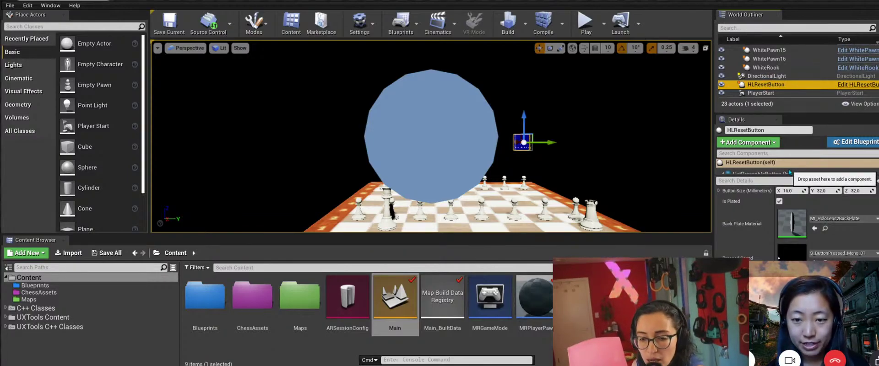
pyautogui.scroll(3, 773, 200)
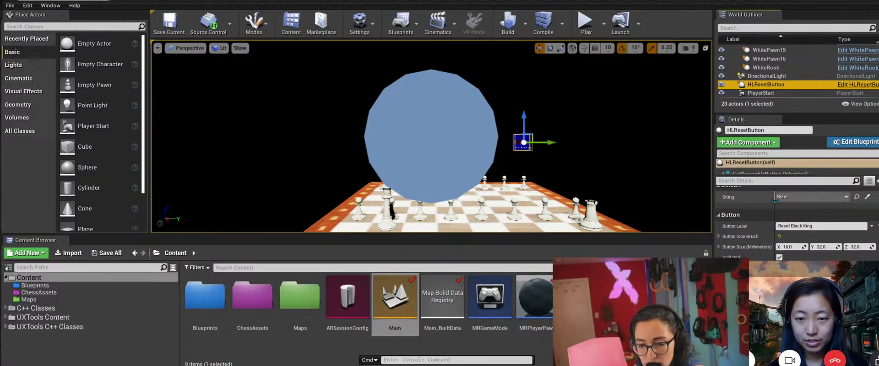
pyautogui.scroll(-5, 774, 200)
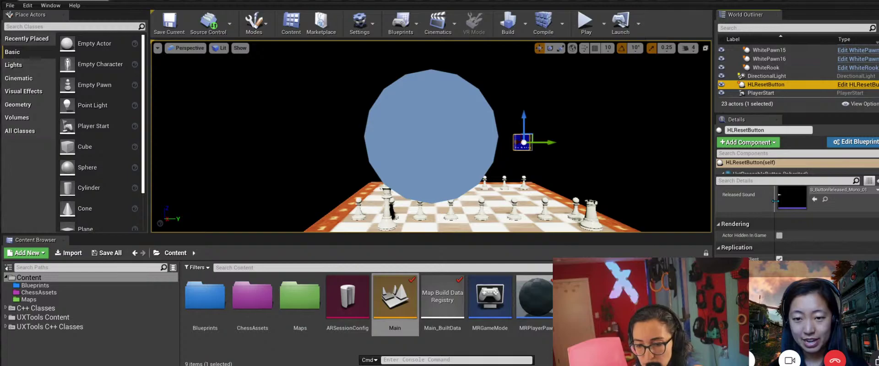
pyautogui.scroll(1, 774, 201)
pyautogui.scroll(3, 773, 200)
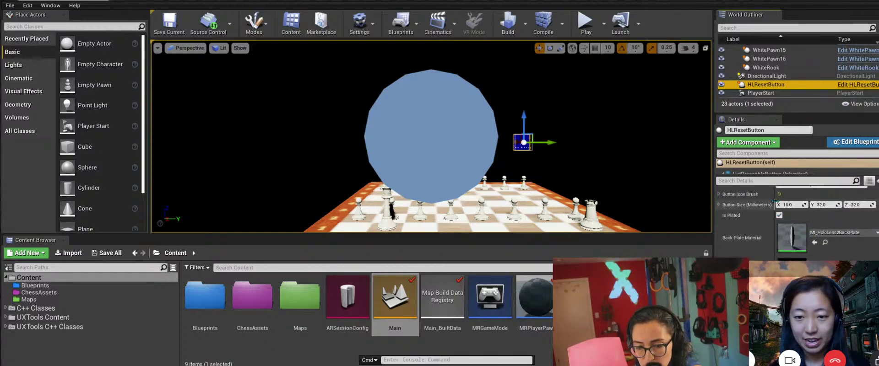
pyautogui.scroll(-1, 775, 201)
pyautogui.scroll(1, 776, 201)
pyautogui.scroll(-2, 774, 201)
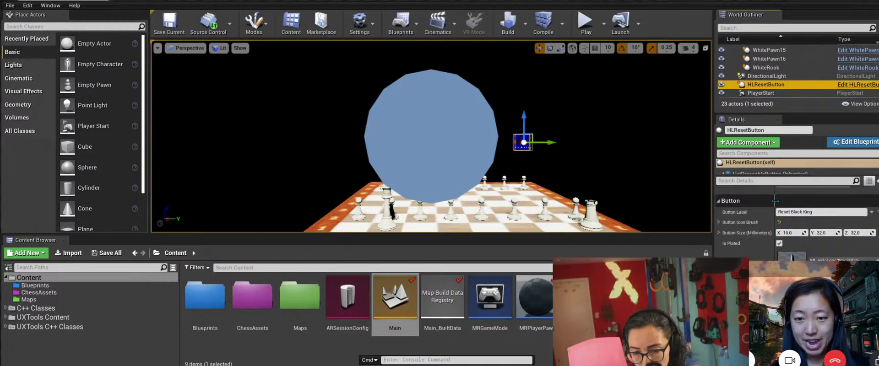
pyautogui.scroll(-8, 774, 201)
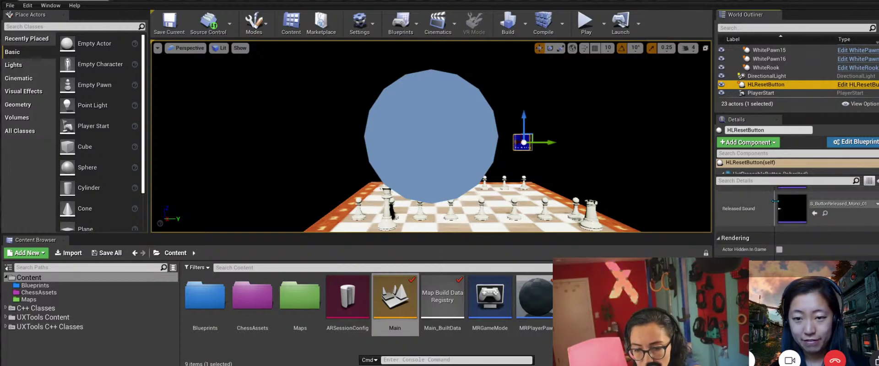
pyautogui.scroll(-2, 775, 202)
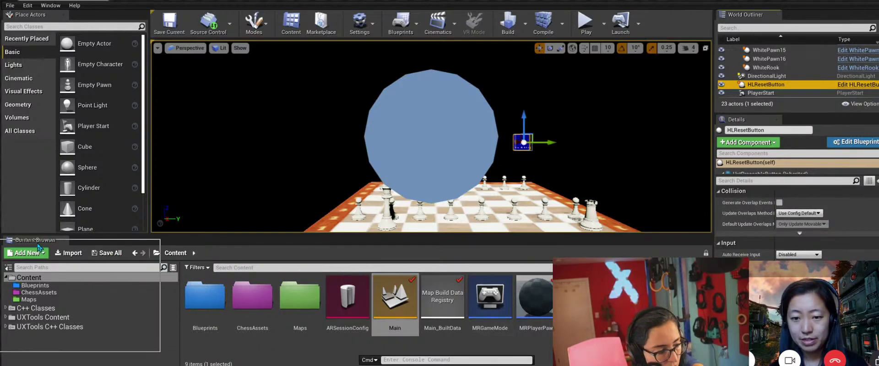
# Set HLResetButton's BKing reference to the BlackKing actor and save the current level.
pyautogui.moveTo(47, 266); pyautogui.dragTo(47, 265)
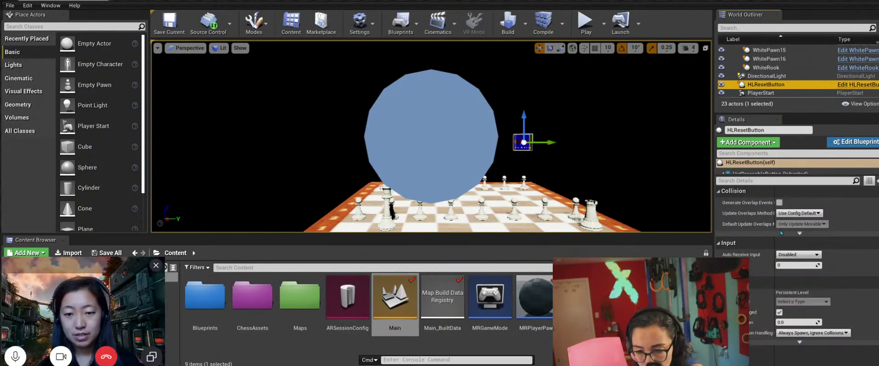
pyautogui.scroll(1, 861, 233)
pyautogui.scroll(5, 862, 234)
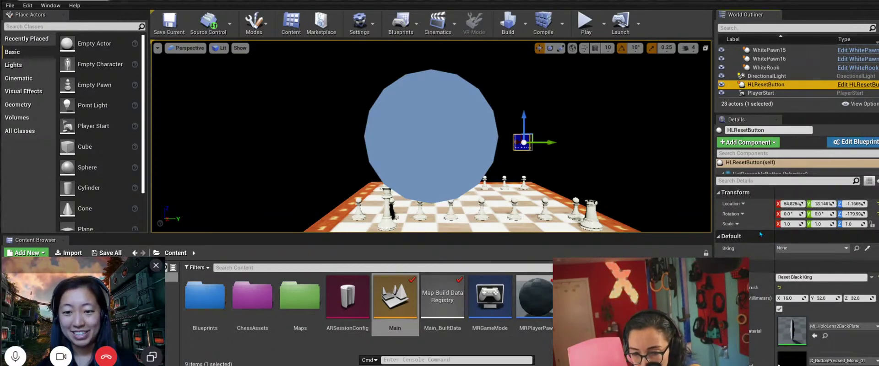
pyautogui.click(790, 249)
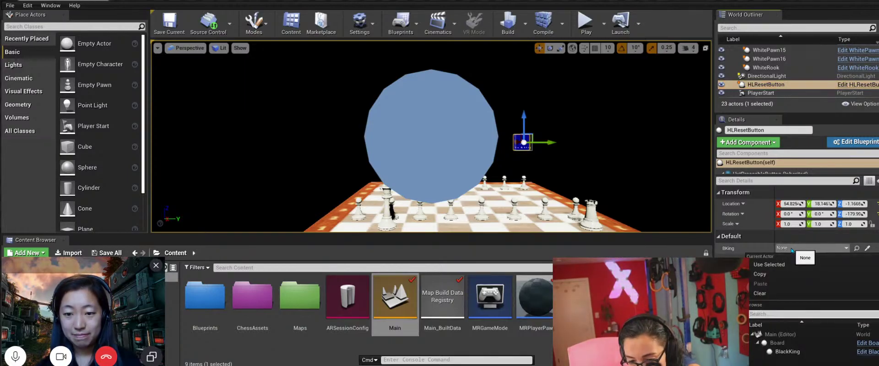
pyautogui.click(788, 352)
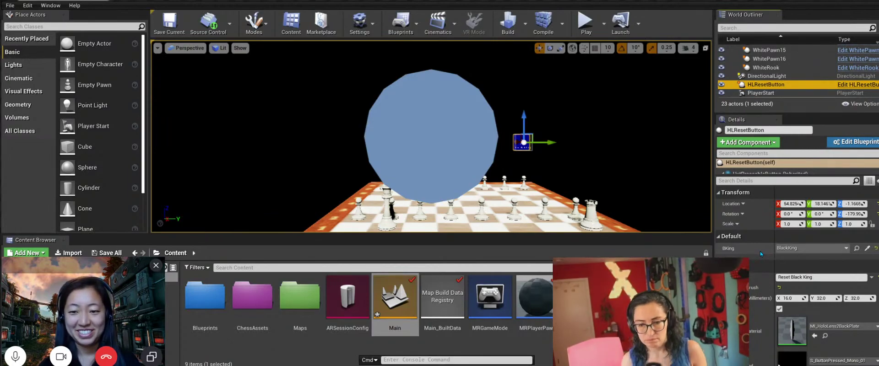
pyautogui.click(173, 22)
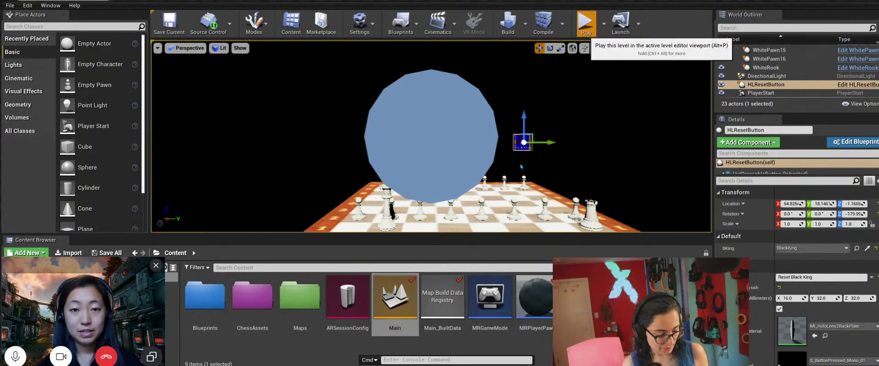
# Play the level, press the Reset Black King button repeatedly with the simulated right hand, and stop the preview.
pyautogui.click(586, 23)
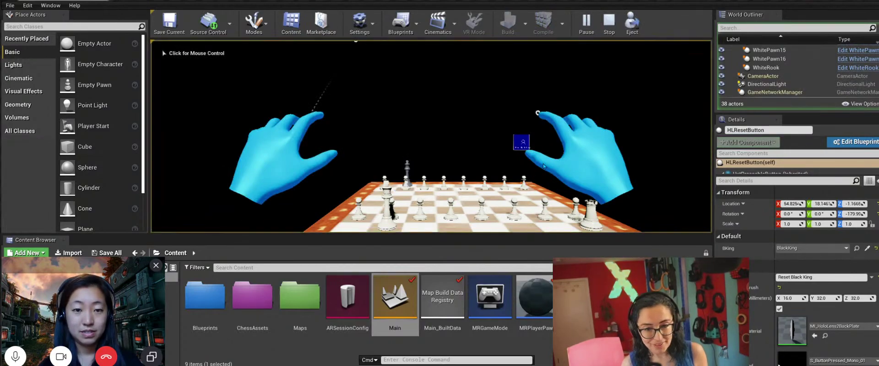
pyautogui.click(563, 157)
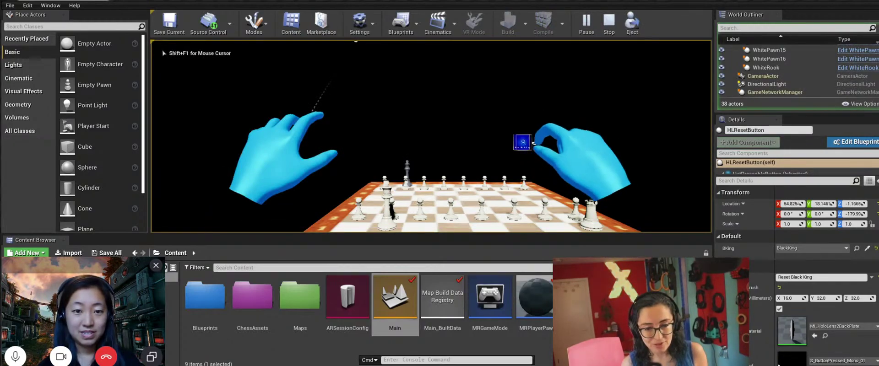
pyautogui.keyDown('shift'); pyautogui.scroll(2, 550, 183); pyautogui.keyUp('shift')
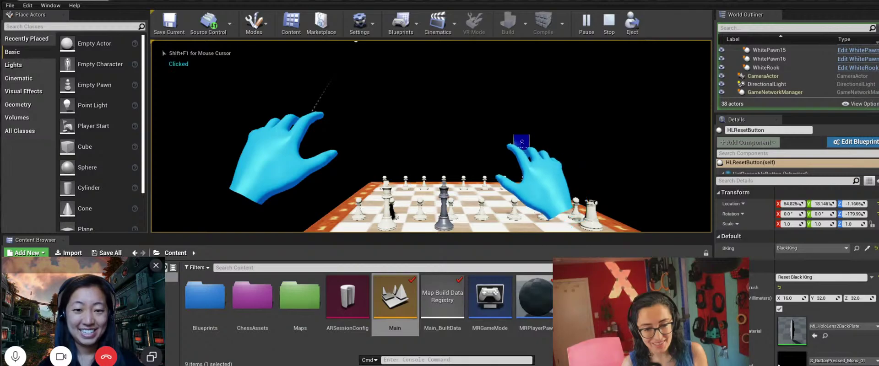
pyautogui.keyDown('shift'); pyautogui.scroll(-3, 549, 183); pyautogui.keyUp('shift')
pyautogui.keyDown('shift'); pyautogui.scroll(3, 550, 183); pyautogui.keyUp('shift')
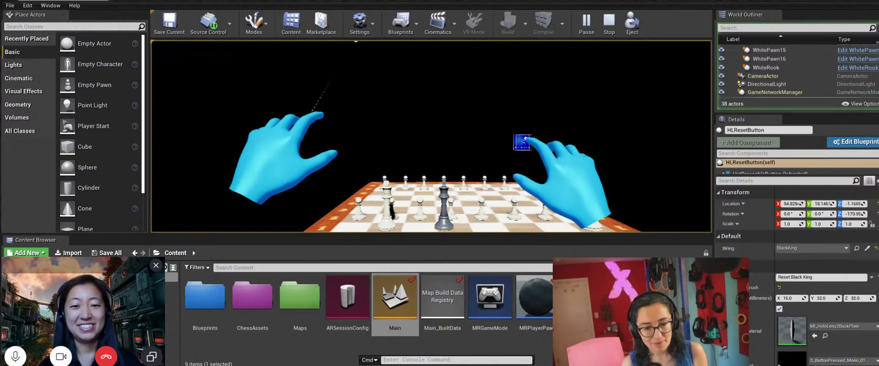
pyautogui.keyDown('shift'); pyautogui.scroll(-2, 549, 183); pyautogui.keyUp('shift')
pyautogui.keyDown('shift'); pyautogui.scroll(2, 550, 183); pyautogui.keyUp('shift')
pyautogui.keyDown('shift'); pyautogui.scroll(-2, 550, 183); pyautogui.keyUp('shift')
pyautogui.keyDown('shift'); pyautogui.scroll(2, 549, 183); pyautogui.keyUp('shift')
pyautogui.keyDown('shift'); pyautogui.scroll(-2, 550, 183); pyautogui.keyUp('shift')
pyautogui.keyDown('shift'); pyautogui.scroll(-2, 549, 183); pyautogui.keyUp('shift')
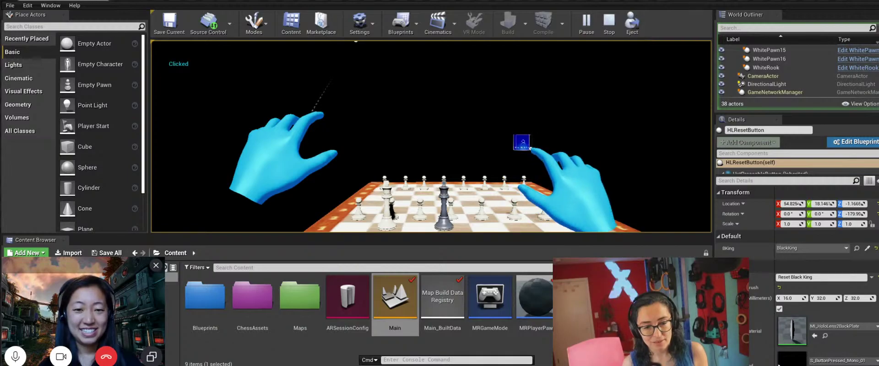
pyautogui.keyDown('shift'); pyautogui.scroll(2, 549, 183); pyautogui.keyUp('shift')
pyautogui.keyDown('shift'); pyautogui.scroll(-2, 549, 183); pyautogui.keyUp('shift')
pyautogui.keyDown('shift'); pyautogui.scroll(2, 549, 183); pyautogui.keyUp('shift')
pyautogui.keyDown('shift'); pyautogui.scroll(-2, 549, 183); pyautogui.keyUp('shift')
pyautogui.keyDown('shift'); pyautogui.scroll(2, 549, 183); pyautogui.keyUp('shift')
pyautogui.keyDown('shift'); pyautogui.scroll(-2, 549, 183); pyautogui.keyUp('shift')
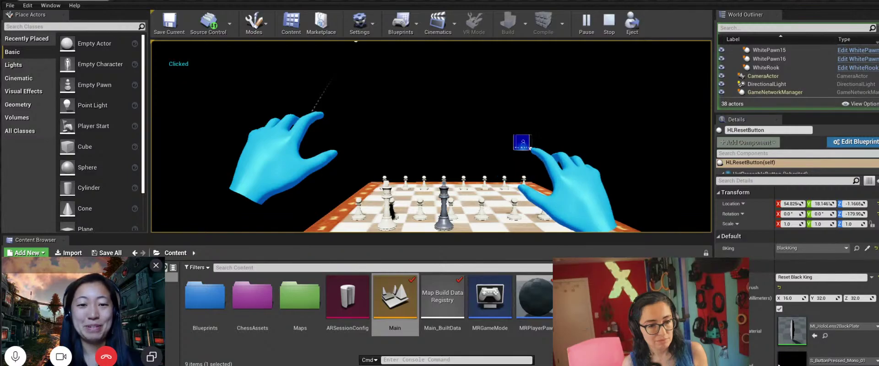
pyautogui.keyDown('shift'); pyautogui.scroll(1, 550, 183); pyautogui.keyUp('shift')
pyautogui.keyDown('shift'); pyautogui.scroll(-2, 549, 183); pyautogui.keyUp('shift')
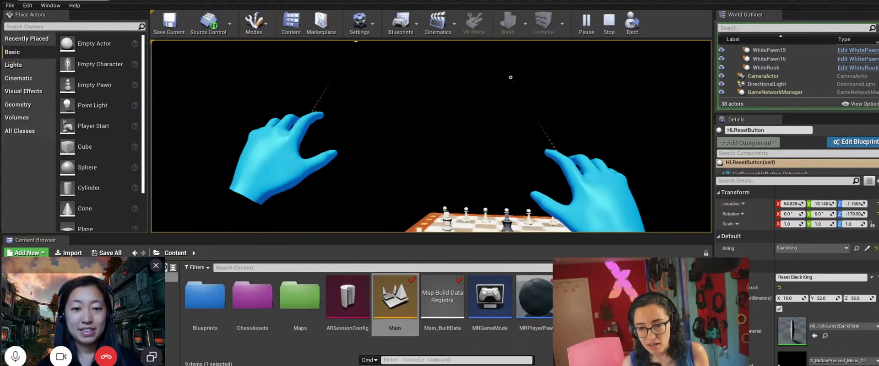
pyautogui.press('Escape')
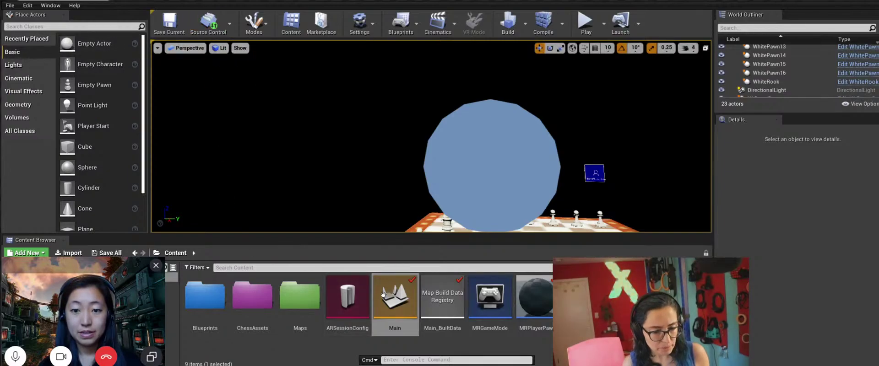
# Open the SpawnPawn blueprint, examine its event graph and Create Black King function, and return to the level editor.
pyautogui.click(206, 303)
pyautogui.doubleClick(206, 303)
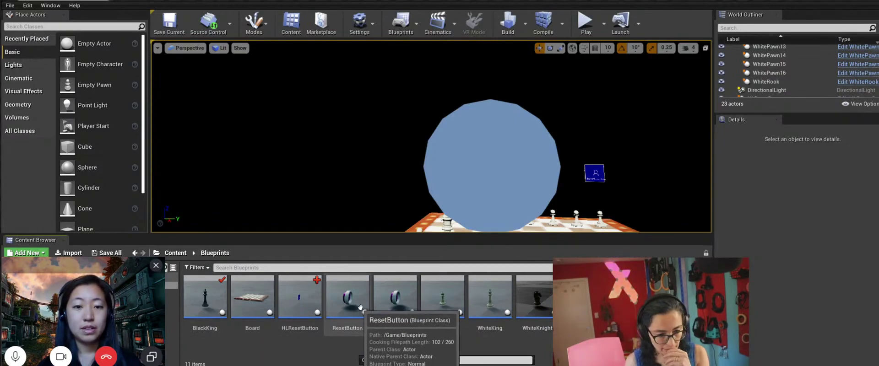
pyautogui.doubleClick(401, 305)
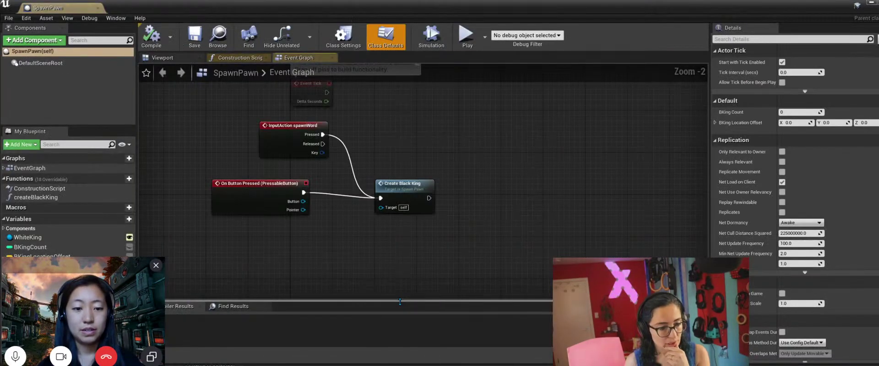
pyautogui.doubleClick(413, 186)
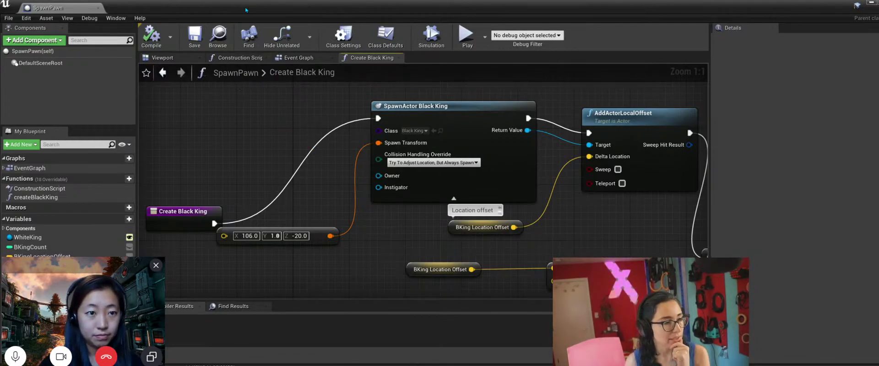
pyautogui.click(161, 73)
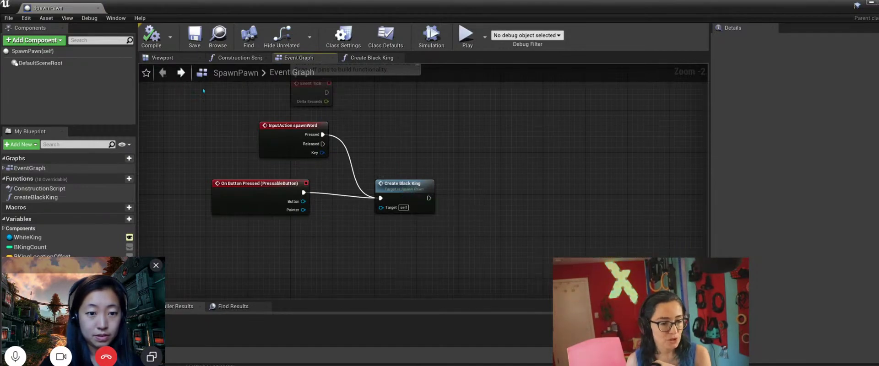
pyautogui.click(403, 182)
pyautogui.doubleClick(403, 182)
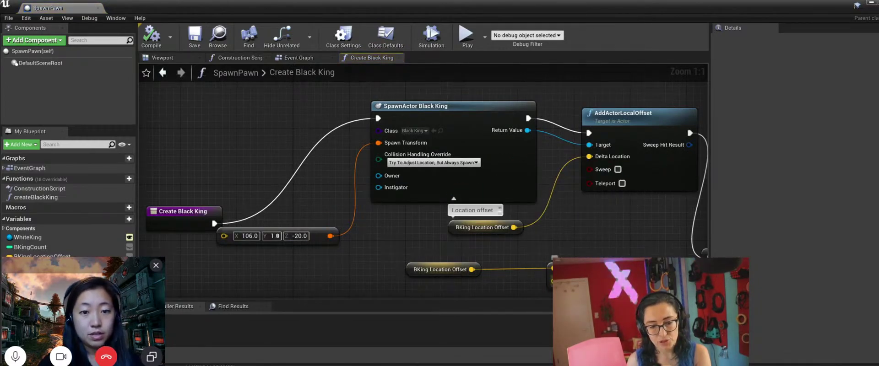
pyautogui.click(163, 72)
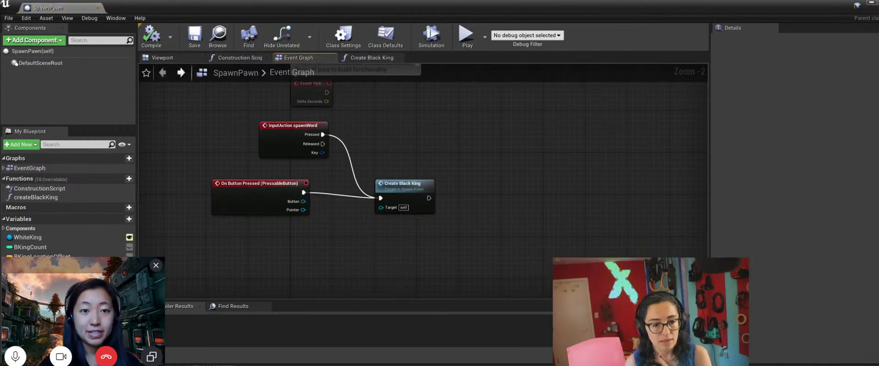
pyautogui.hotkey('alt', 'Tab')
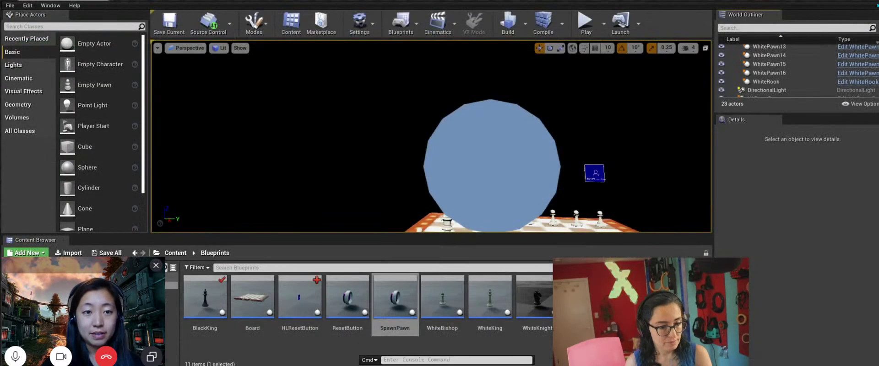
# Open the ResetButton blueprint, inspect the WhiteKing Reset Location function it calls, and close the blueprint window.
pyautogui.doubleClick(359, 294)
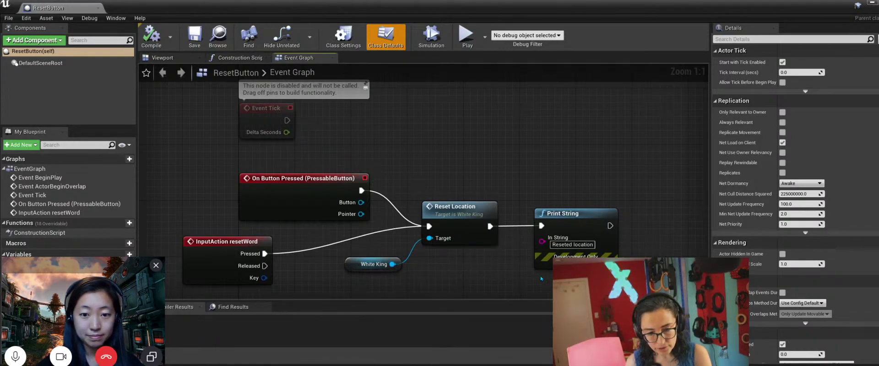
pyautogui.doubleClick(473, 208)
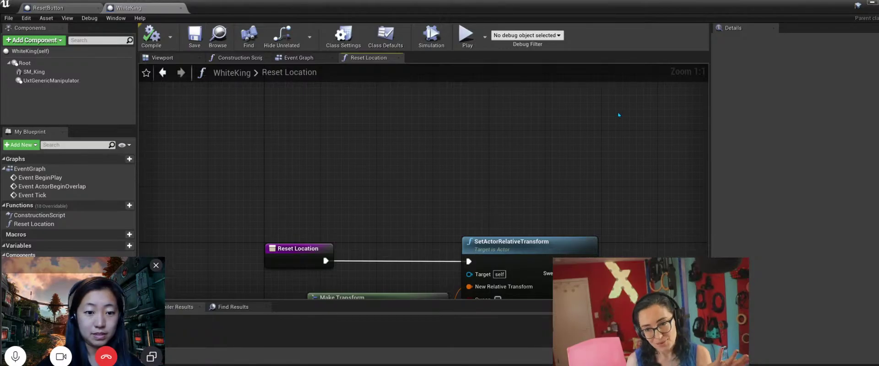
pyautogui.click(872, 2)
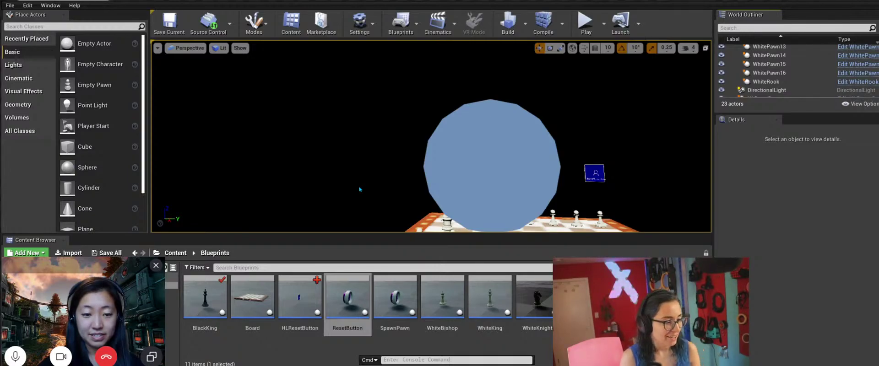
# Save the current level with the chessboard in view and select HLResetButton in the viewport.
pyautogui.moveTo(359, 189)
pyautogui.mouseDown(button='right')
pyautogui.moveTo(402, 205)
pyautogui.moveTo(380, 213)
pyautogui.moveTo(346, 182)
pyautogui.mouseUp(button='right')
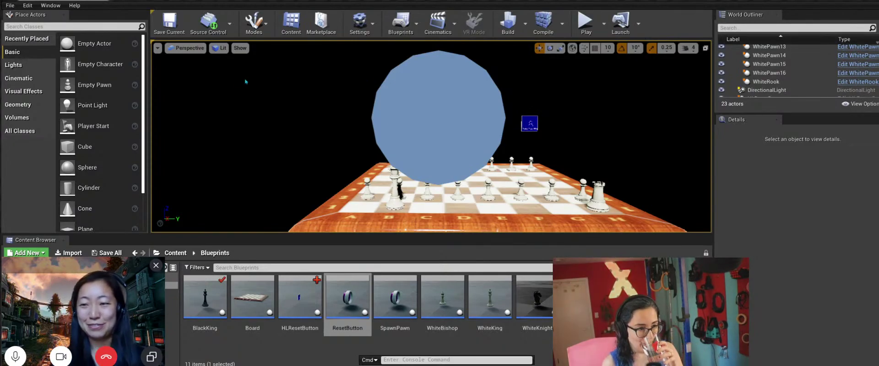
pyautogui.click(169, 21)
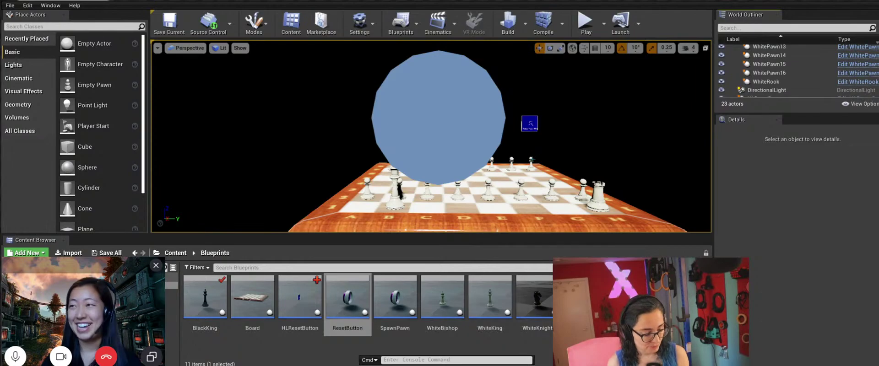
pyautogui.hotkey('alt', 'Tab')
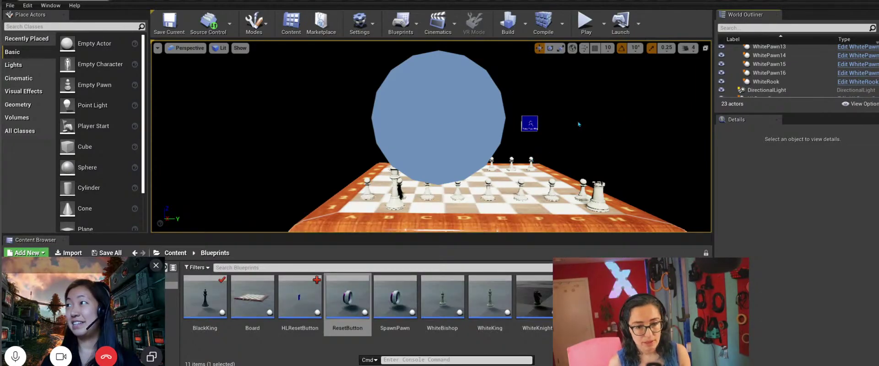
pyautogui.click(528, 122)
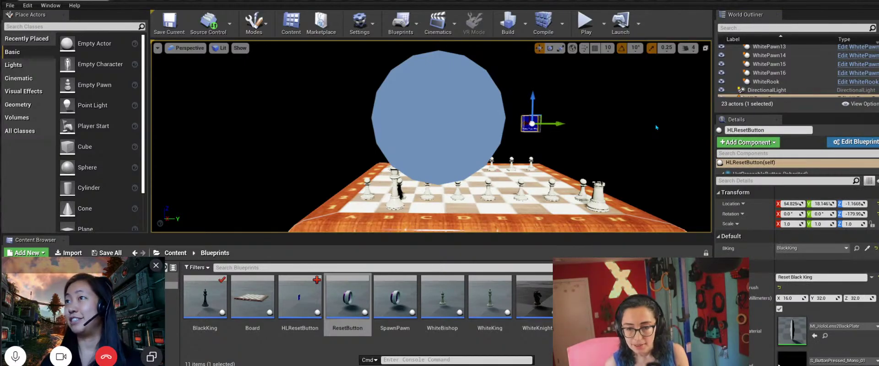
# Switch to the browser and open the UX Tools Documentation Portal from the Day 5 links on the 30DaysOfUnrealEngine GitHub page.
pyautogui.hotkey('alt', 'Tab')
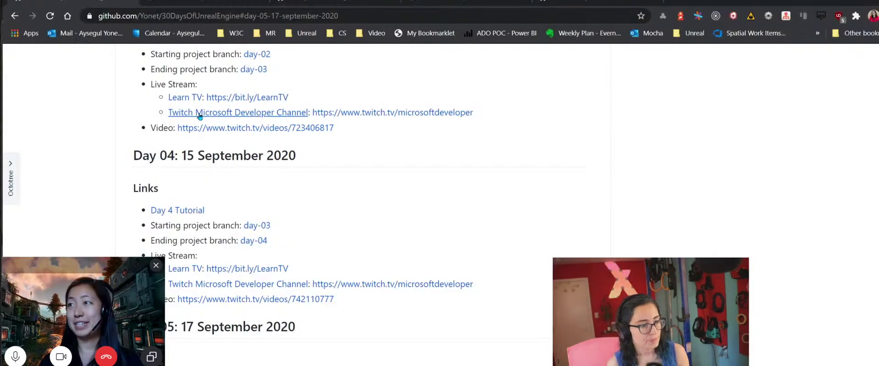
pyautogui.scroll(1, 285, 193)
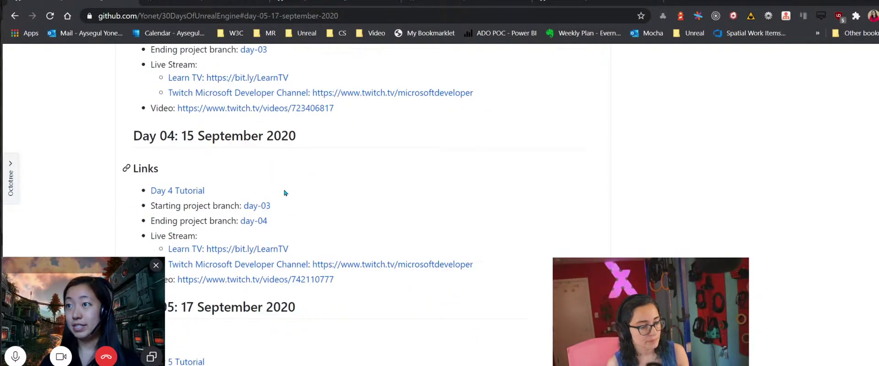
pyautogui.scroll(-7, 285, 193)
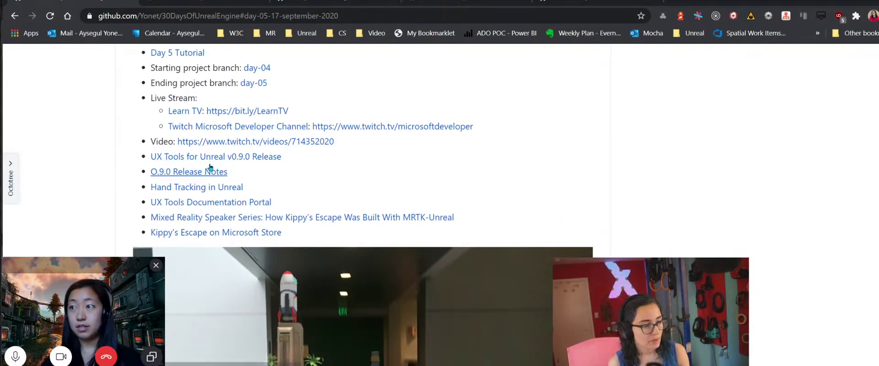
pyautogui.rightClick(209, 206)
pyautogui.press('Escape')
pyautogui.click(211, 203)
# Look through the UX Tools introduction and features, and open the Hand constraint component documentation.
pyautogui.scroll(-6, 277, 149)
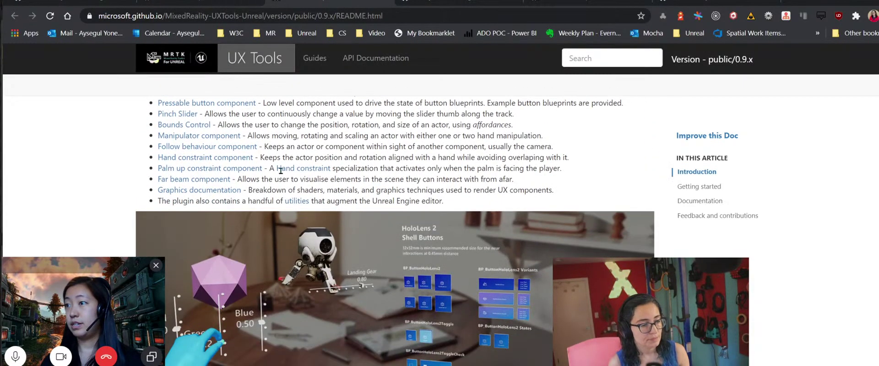
pyautogui.scroll(3, 229, 142)
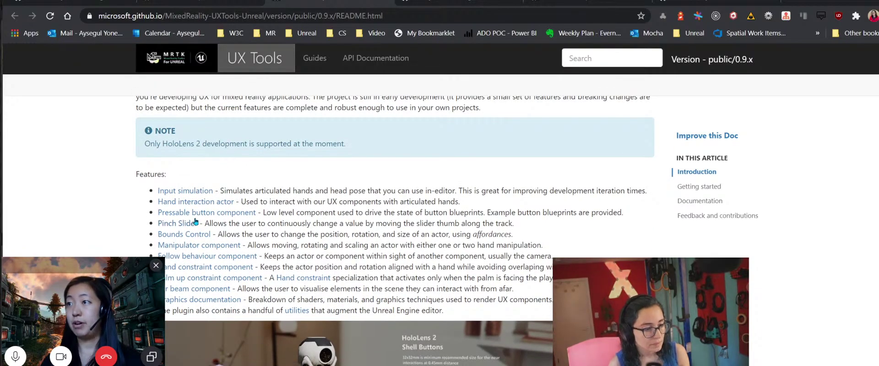
pyautogui.scroll(-1, 278, 210)
pyautogui.scroll(-8, 278, 211)
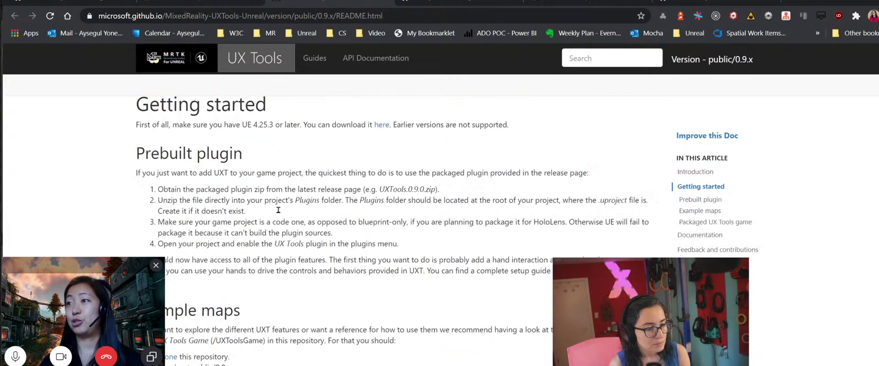
pyautogui.scroll(7, 278, 210)
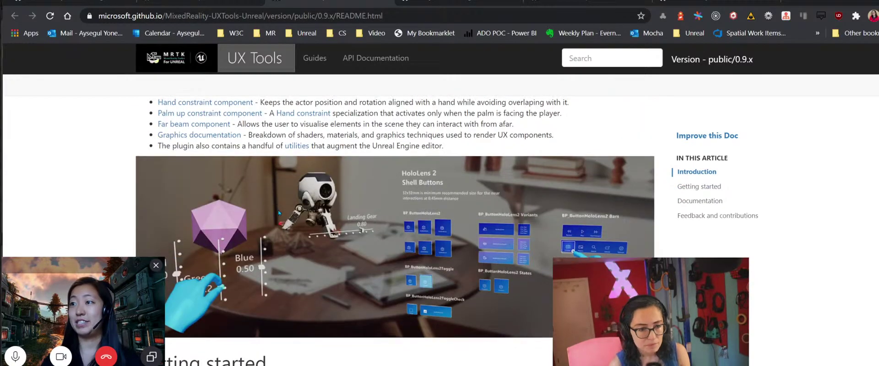
pyautogui.scroll(4, 278, 213)
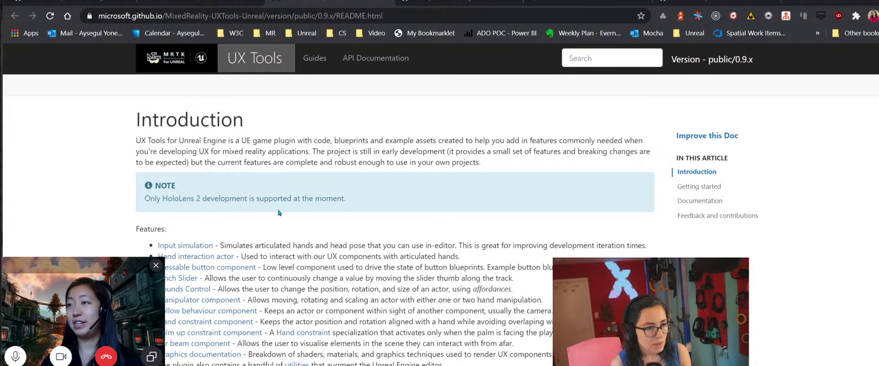
pyautogui.scroll(-3, 278, 212)
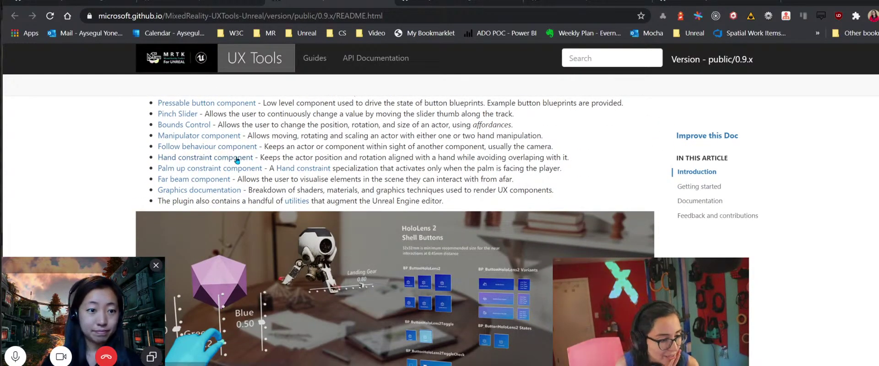
pyautogui.click(237, 158)
# Read the hand constraint's usage section, including the zone diagram and the notes on runtime movement and smoothing.
pyautogui.scroll(-1, 551, 222)
pyautogui.scroll(-1, 551, 223)
pyautogui.scroll(2, 551, 222)
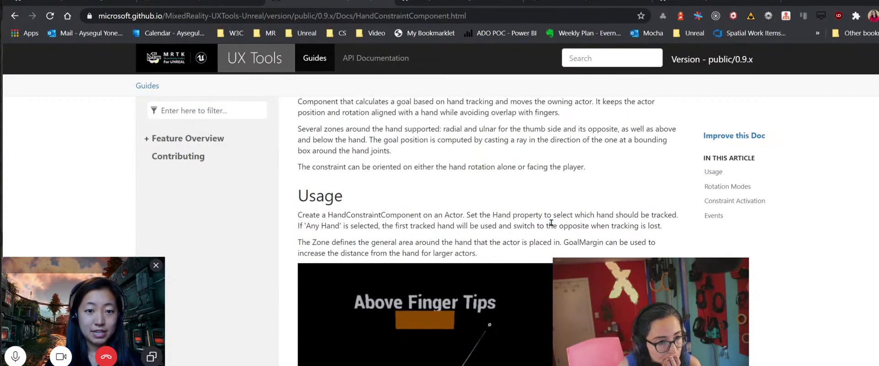
pyautogui.scroll(2, 551, 223)
pyautogui.scroll(-6, 551, 224)
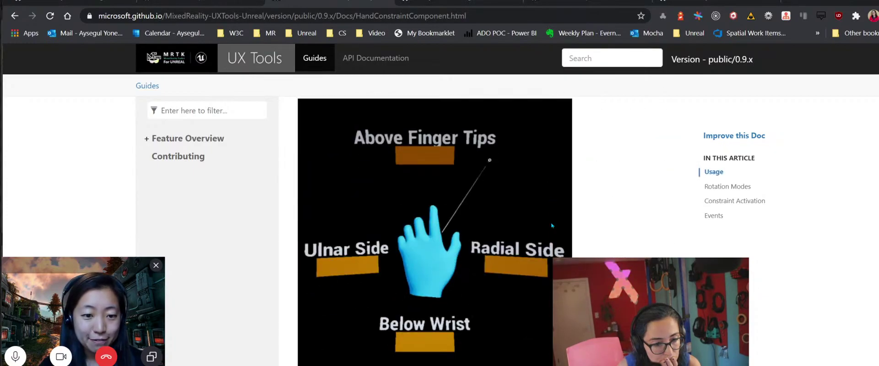
pyautogui.scroll(-2, 551, 225)
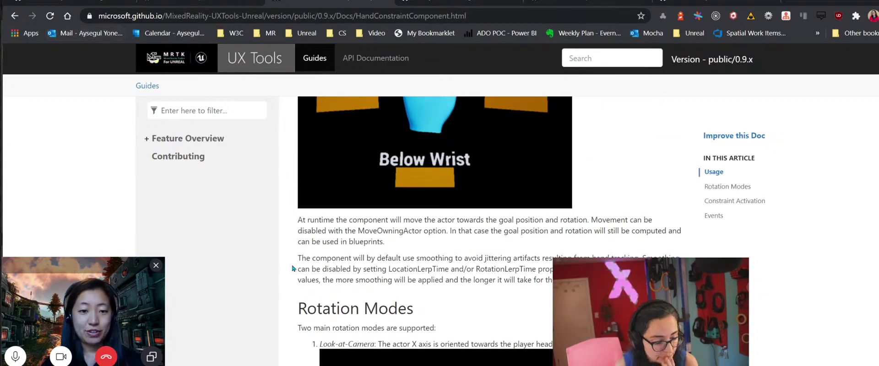
# Return to the Unreal Editor and open the HLResetButton blueprint from the project's Blueprints folder.
pyautogui.hotkey('alt', 'Tab')
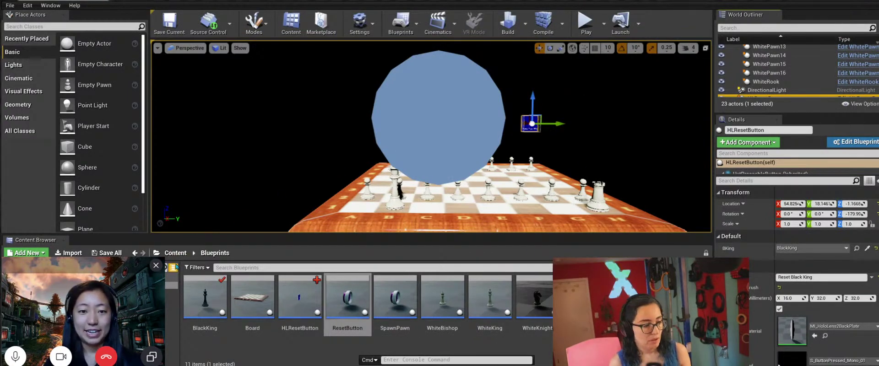
pyautogui.click(175, 253)
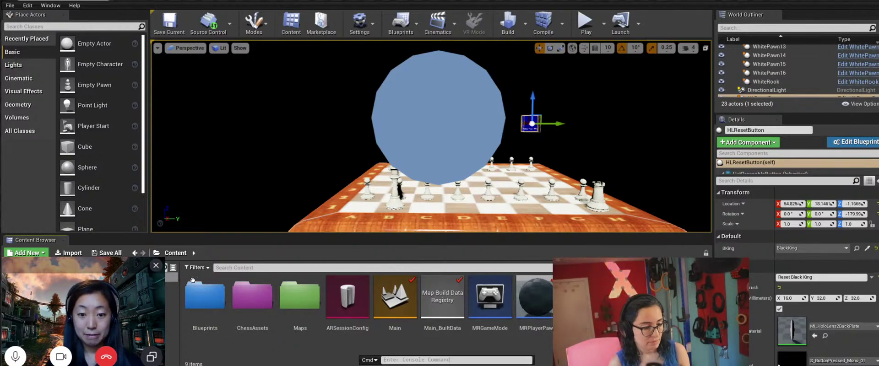
pyautogui.doubleClick(214, 297)
pyautogui.click(300, 293)
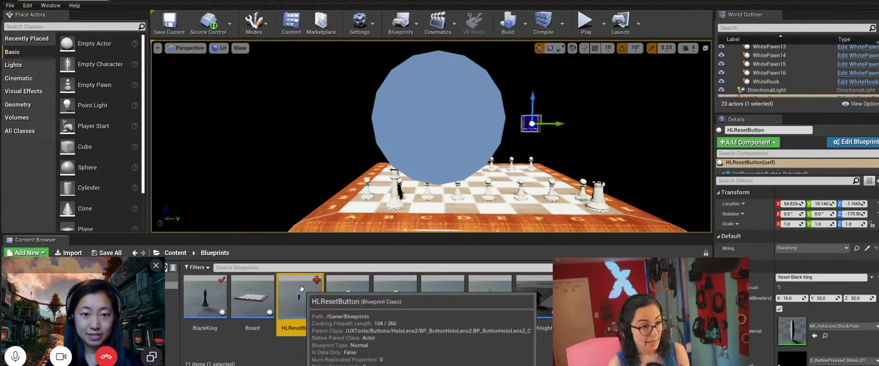
pyautogui.doubleClick(301, 288)
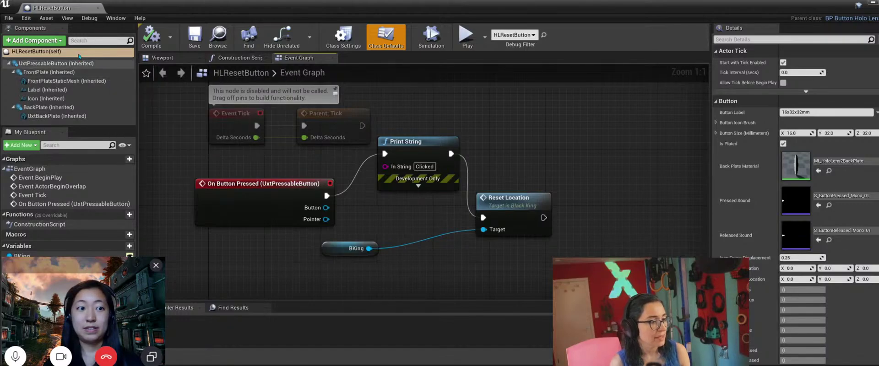
# Add a Uxt Hand Constraint component to the HLResetButton blueprint, keeping its default name.
pyautogui.click(59, 41)
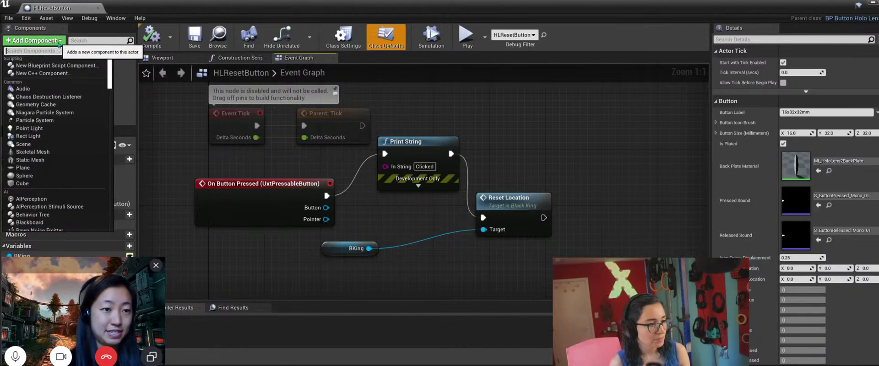
pyautogui.write('h')
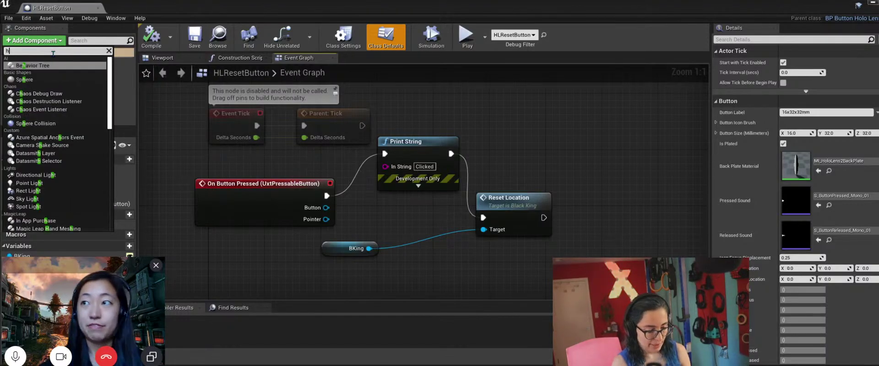
pyautogui.write('and c')
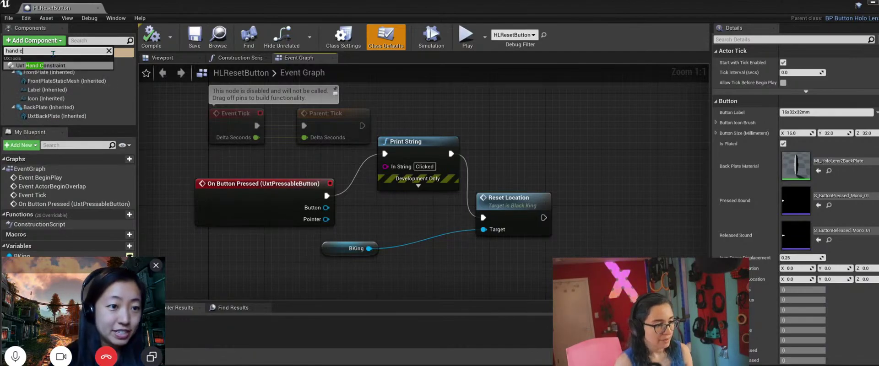
pyautogui.click(61, 66)
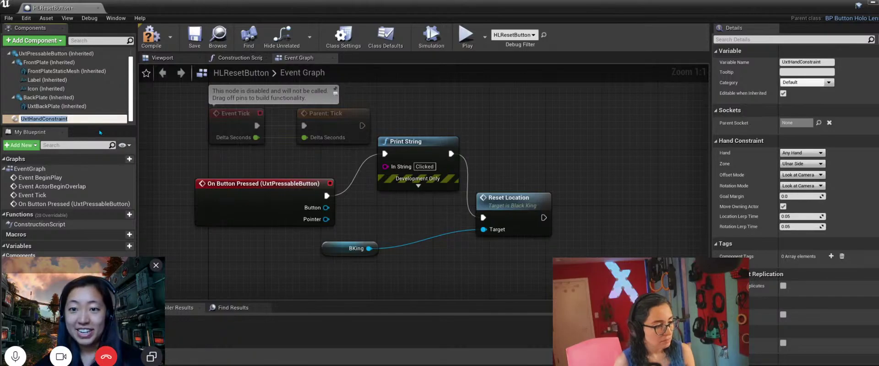
pyautogui.press('Return')
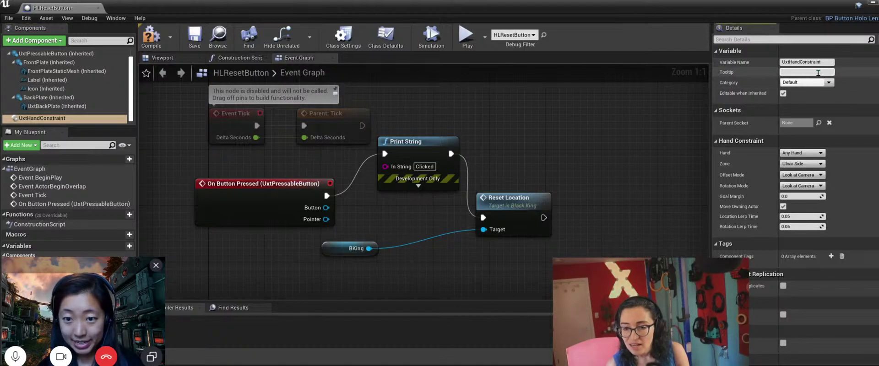
# Check the hand constraint's Hand options and set its Zone to Above Finger Tips.
pyautogui.click(820, 155)
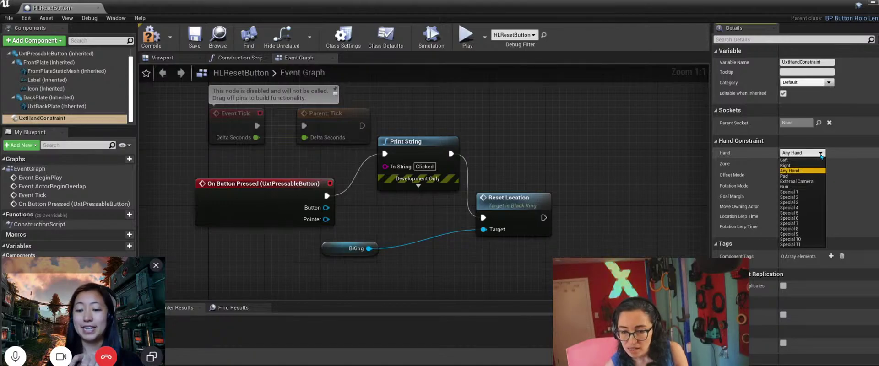
pyautogui.click(820, 156)
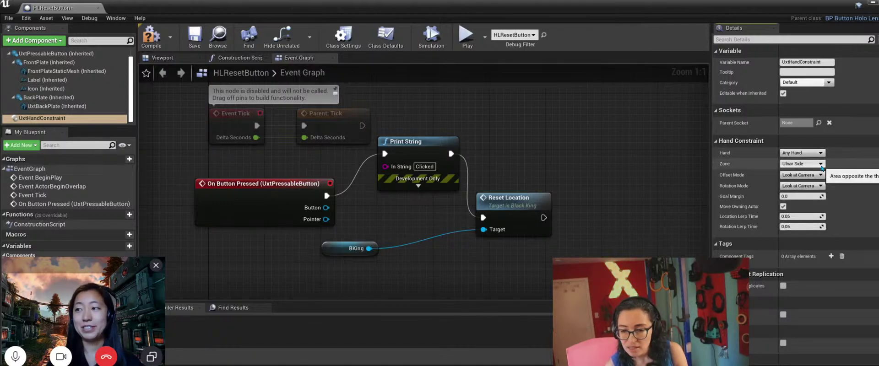
pyautogui.click(821, 166)
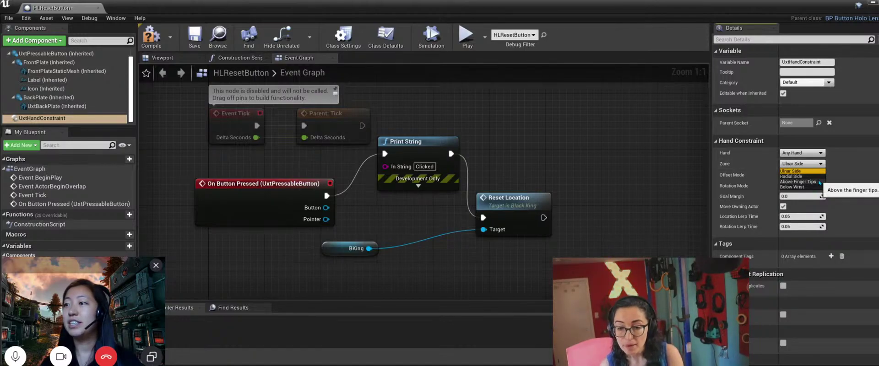
pyautogui.click(805, 182)
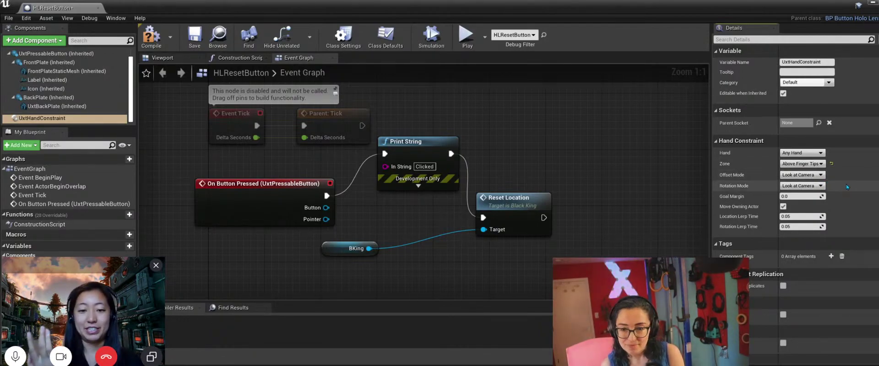
# Set the hand constraint's Zone back to Ulnar Side and keep Look at Camera as the Offset Mode.
pyautogui.click(801, 163)
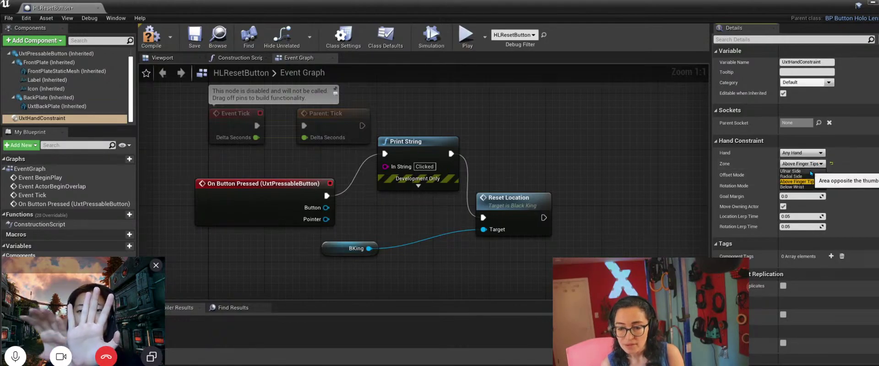
pyautogui.click(809, 172)
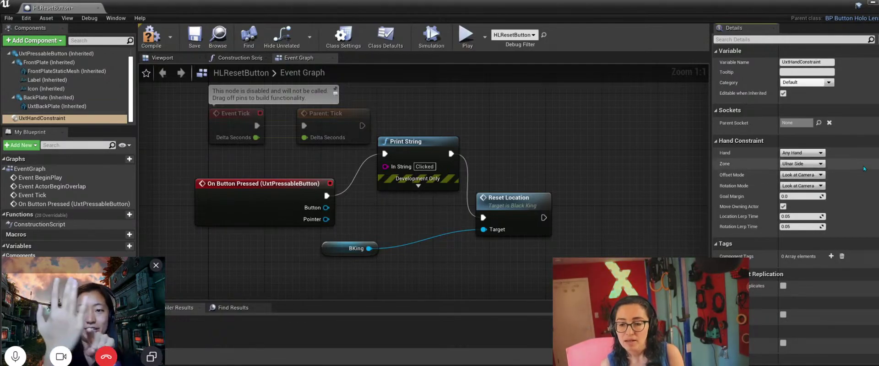
pyautogui.click(807, 175)
pyautogui.click(805, 181)
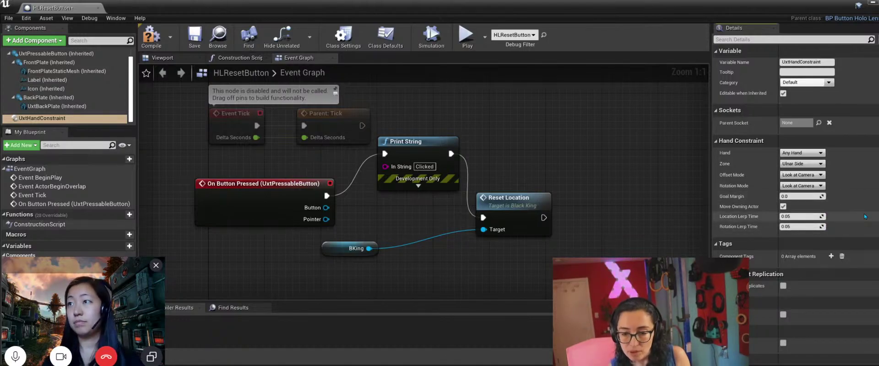
# Review the hand constraint's remaining properties, including activation and events, and compile the HLResetButton blueprint.
pyautogui.scroll(-1, 863, 214)
pyautogui.scroll(-4, 864, 214)
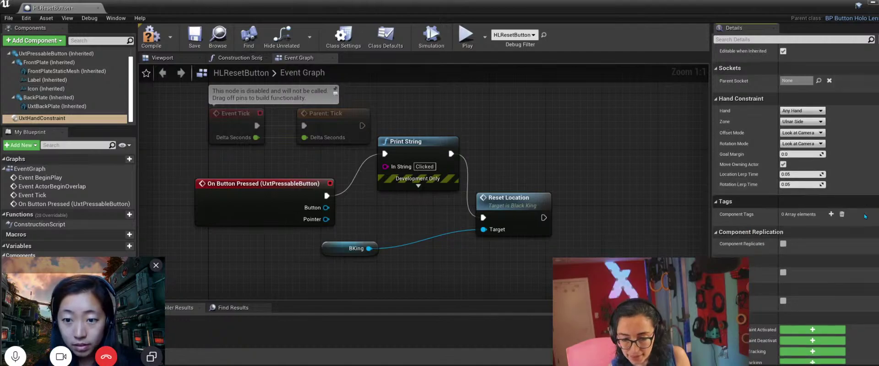
pyautogui.scroll(-2, 864, 214)
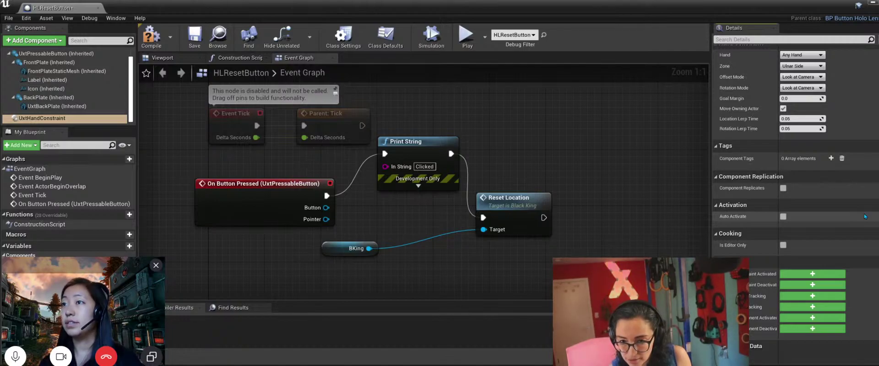
pyautogui.scroll(5, 865, 217)
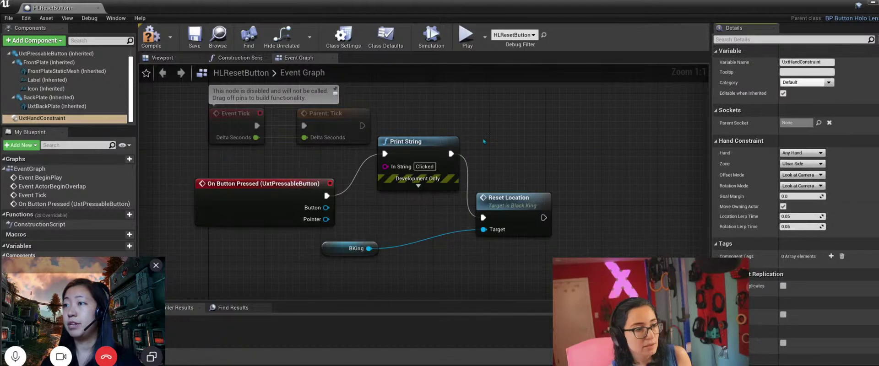
pyautogui.click(147, 39)
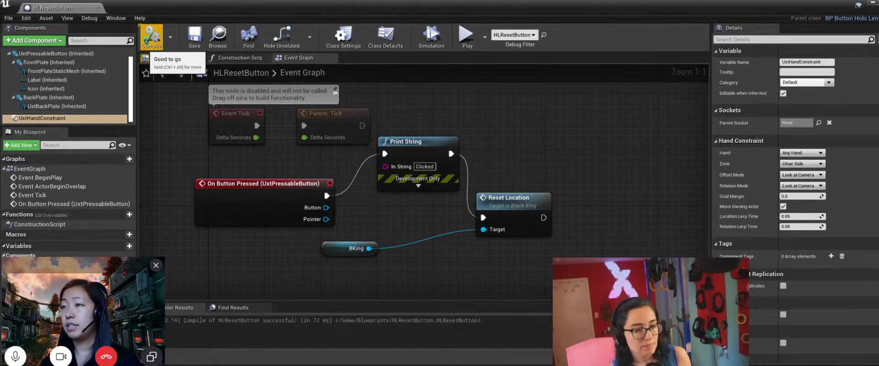
pyautogui.scroll(-3, 815, 278)
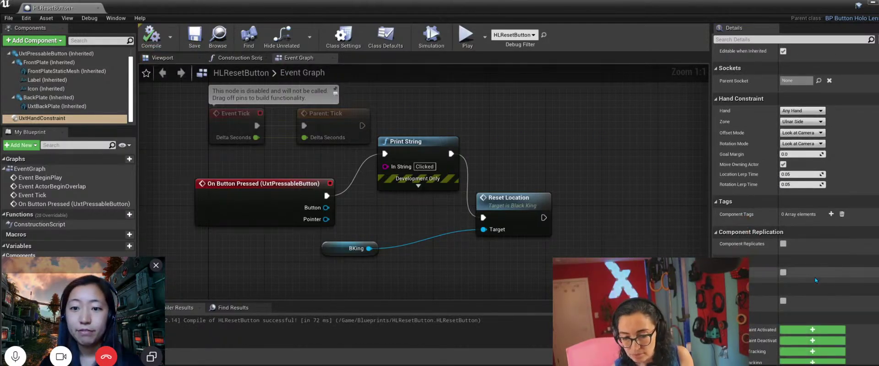
pyautogui.scroll(-2, 815, 279)
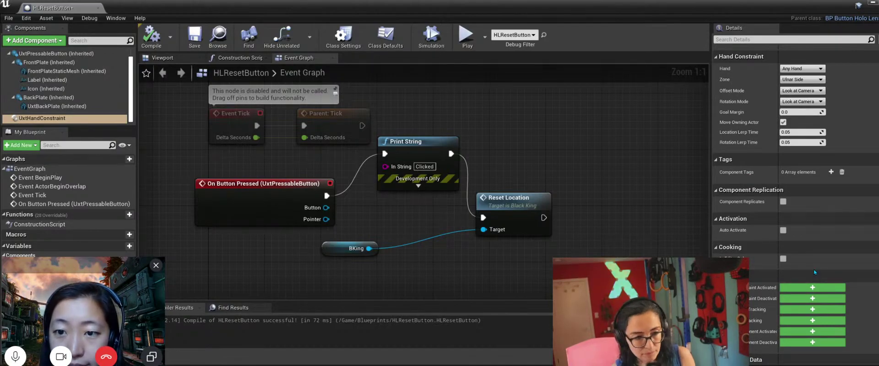
pyautogui.scroll(5, 815, 272)
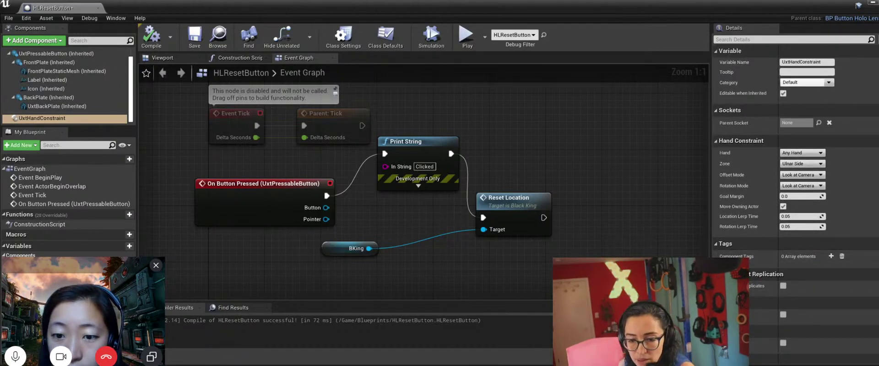
# Try Hand Rotation as the hand constraint's Rotation Mode, switch it to None, and compile and save the HLResetButton blueprint.
pyautogui.click(815, 185)
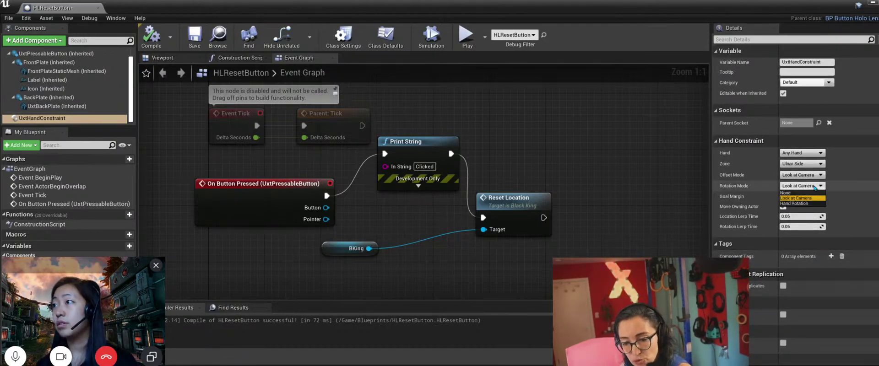
pyautogui.click(794, 203)
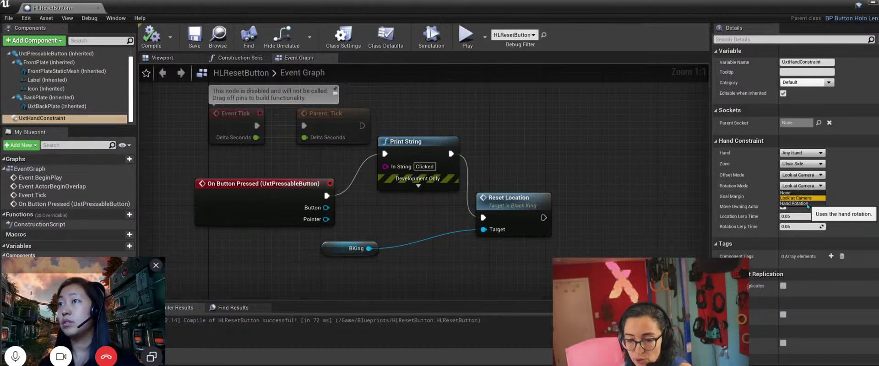
pyautogui.click(821, 186)
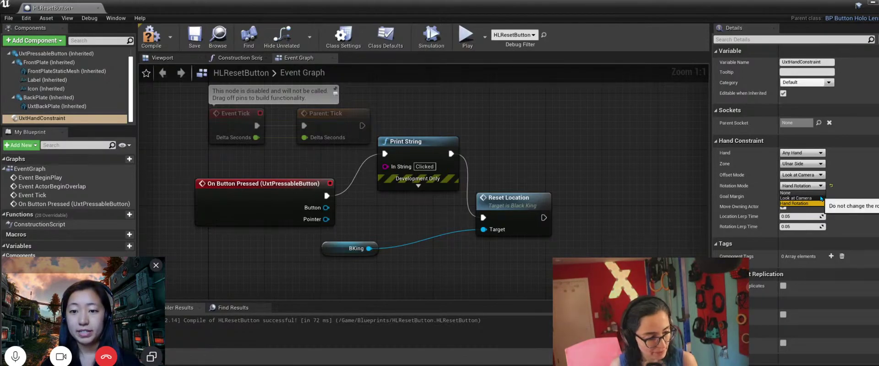
pyautogui.click(820, 193)
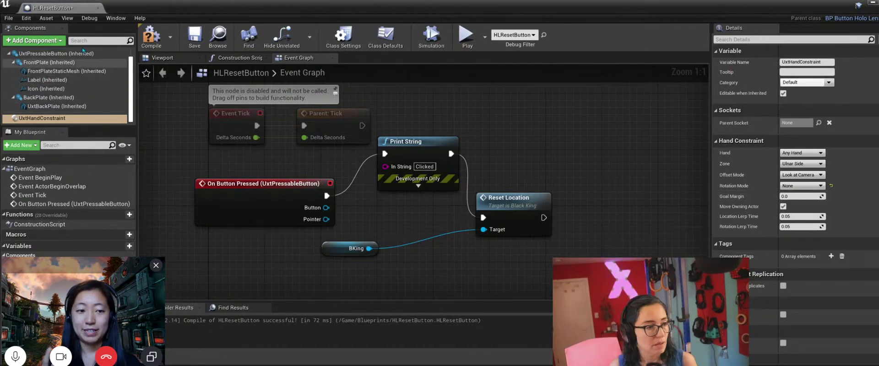
pyautogui.click(153, 35)
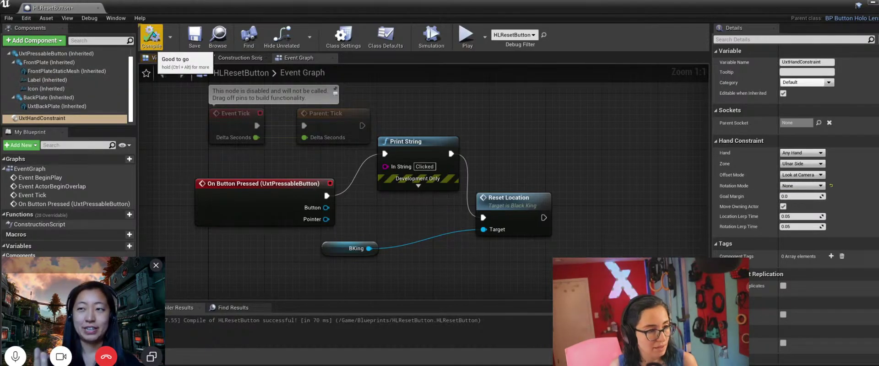
pyautogui.click(195, 37)
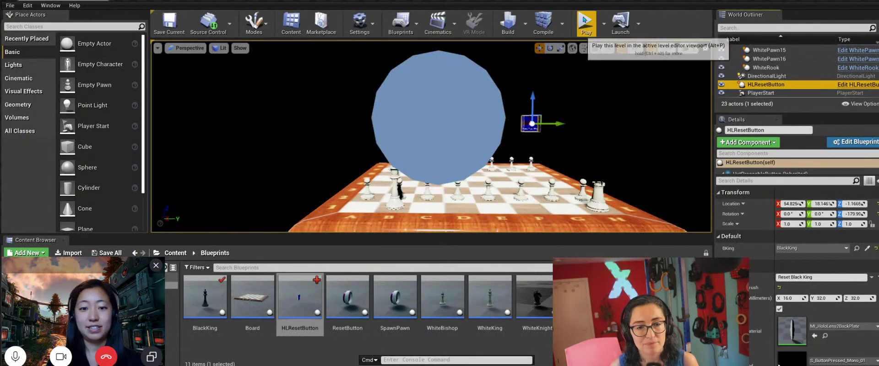
# Play the level to check how the reset button follows the left hand, and stop the session.
pyautogui.click(583, 20)
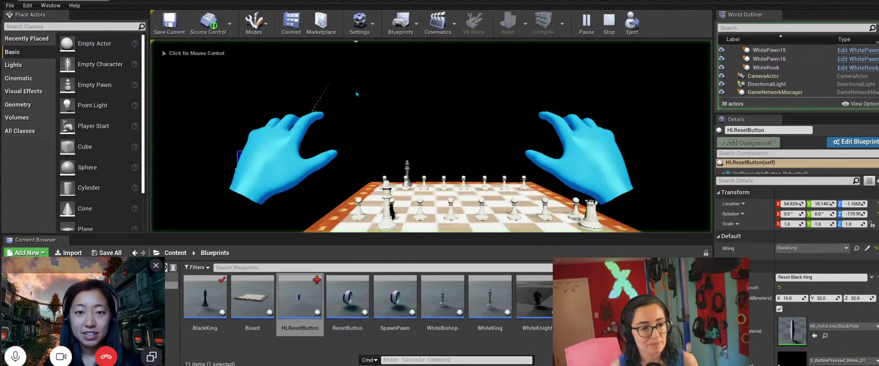
pyautogui.click(237, 155)
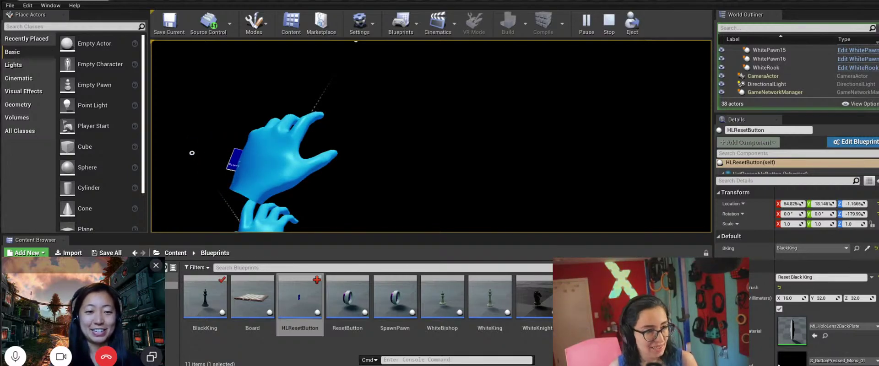
pyautogui.press('Escape')
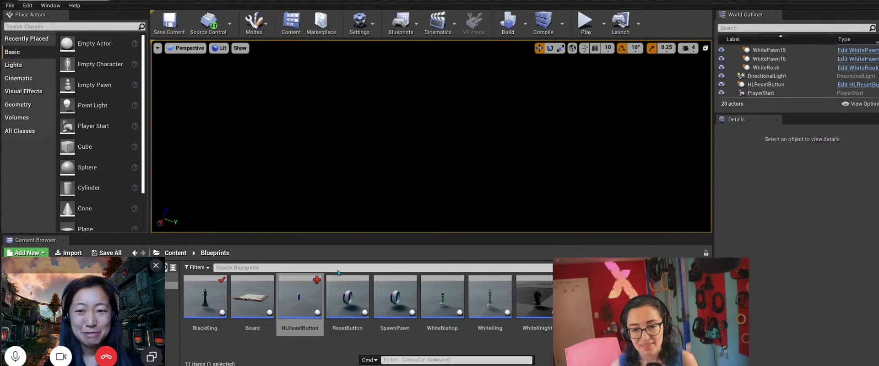
# Reopen the HLResetButton blueprint and set the hand constraint's Hand to Right and its Zone to Radial Side.
pyautogui.doubleClick(297, 298)
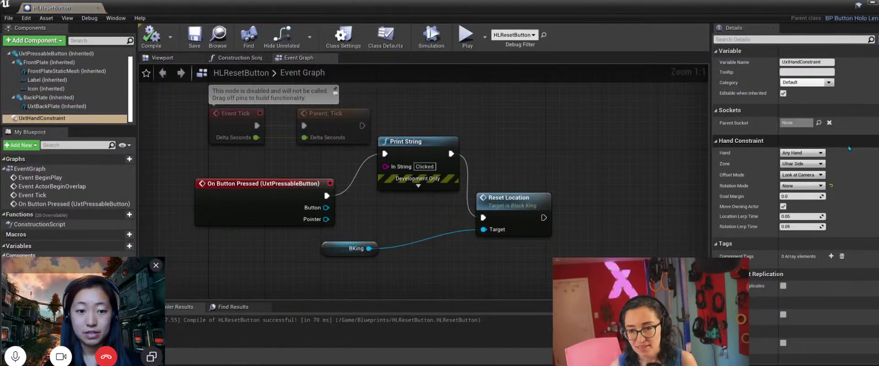
pyautogui.click(819, 153)
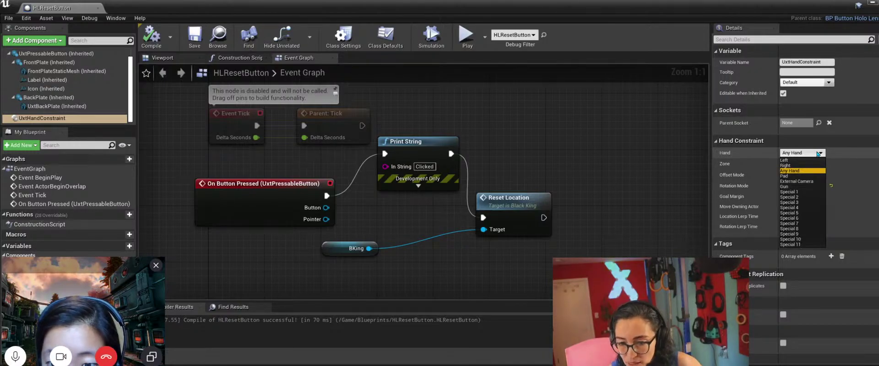
pyautogui.click(811, 166)
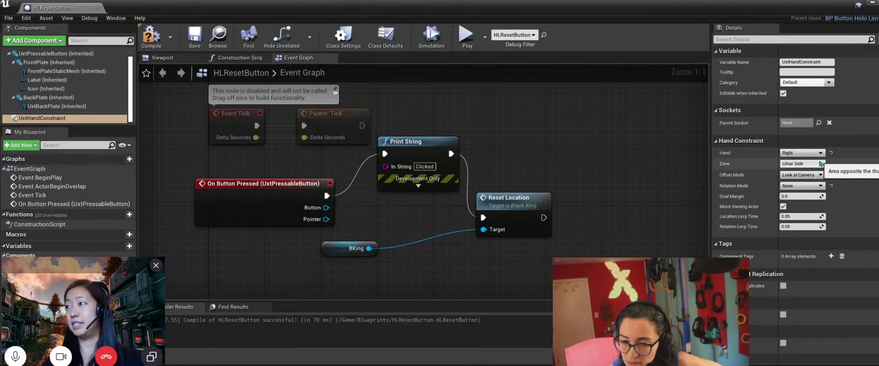
pyautogui.click(820, 164)
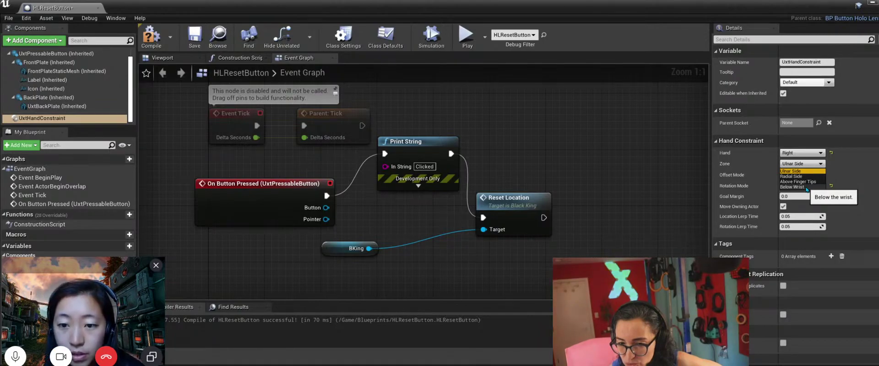
pyautogui.click(821, 154)
pyautogui.click(821, 153)
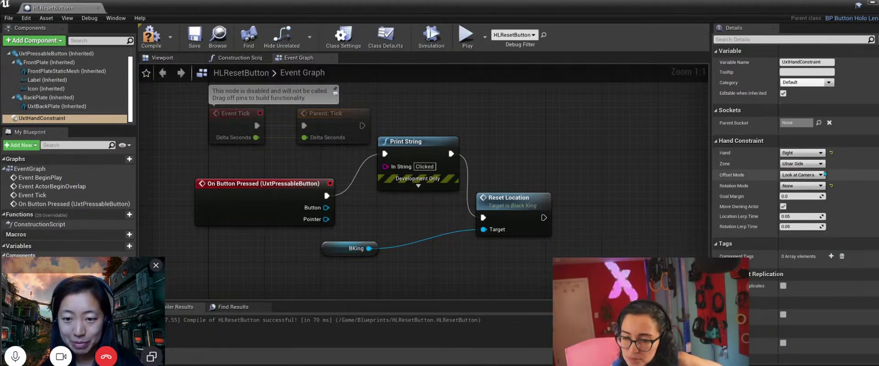
pyautogui.click(821, 164)
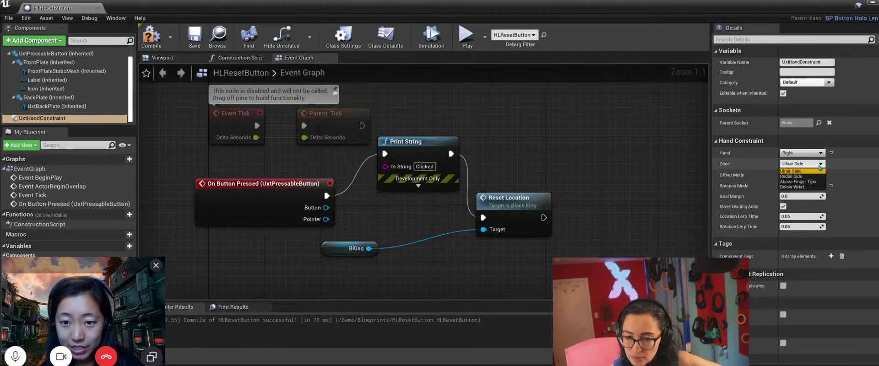
pyautogui.click(815, 176)
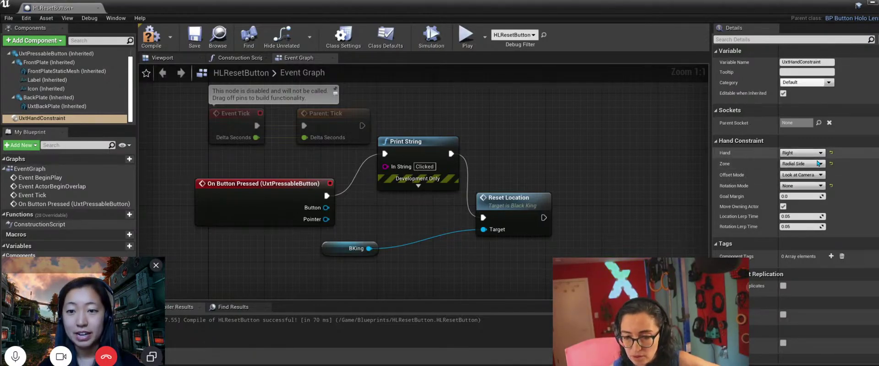
# Set the hand constraint's Rotation Mode to Look at Camera, compile and save the blueprint, and return to the level editor.
pyautogui.click(818, 185)
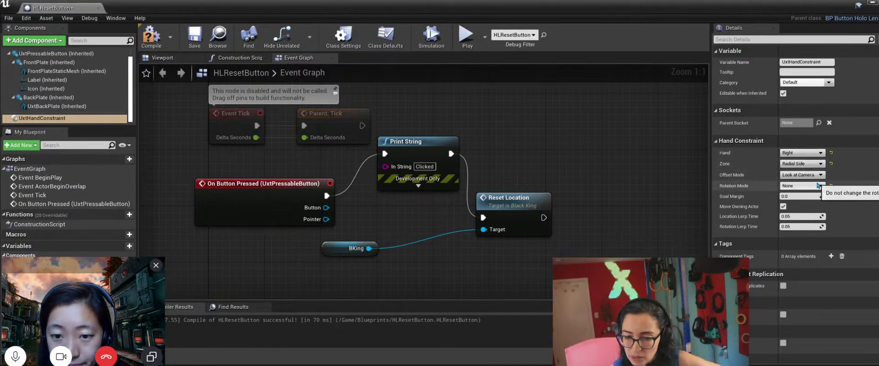
pyautogui.click(805, 198)
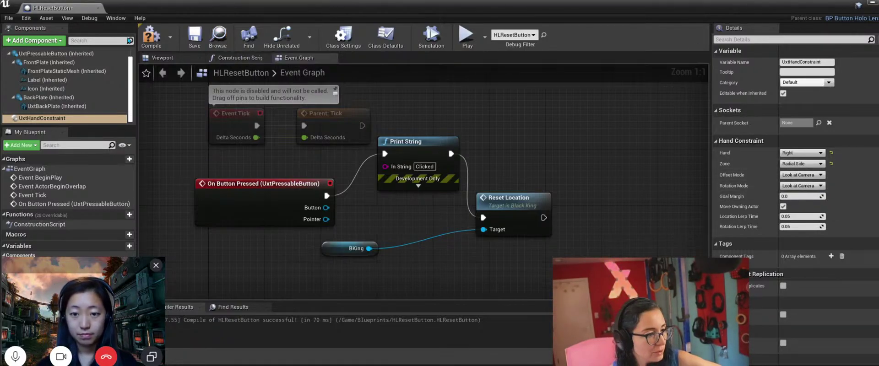
pyautogui.click(151, 35)
pyautogui.click(194, 38)
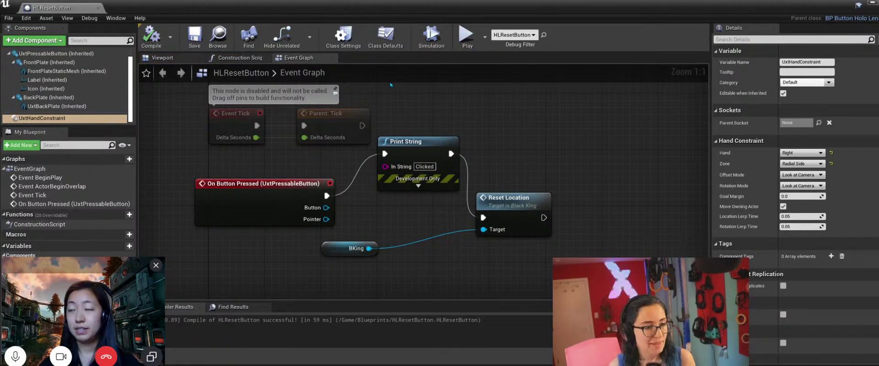
pyautogui.click(875, 3)
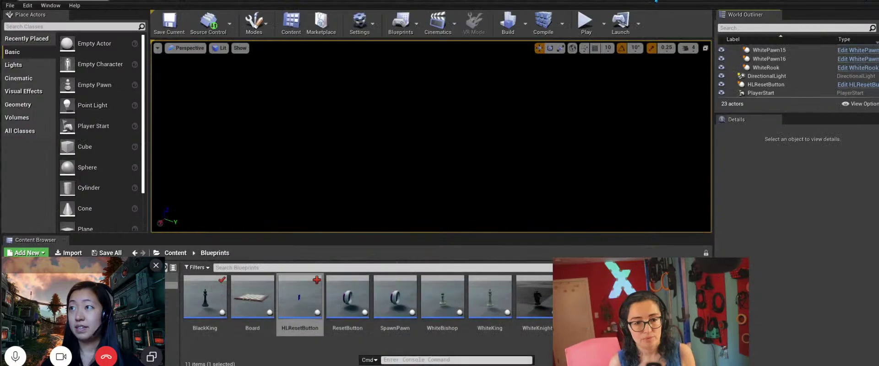
# Play-test resetting the black king with the button attached to the right hand, and save the current level.
pyautogui.click(586, 21)
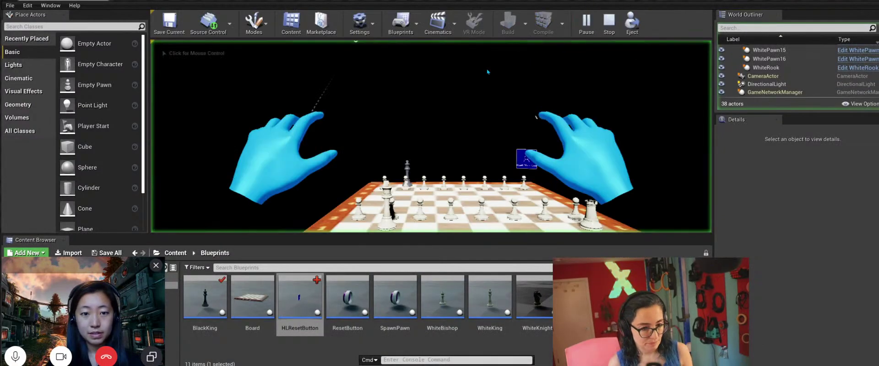
pyautogui.click(449, 127)
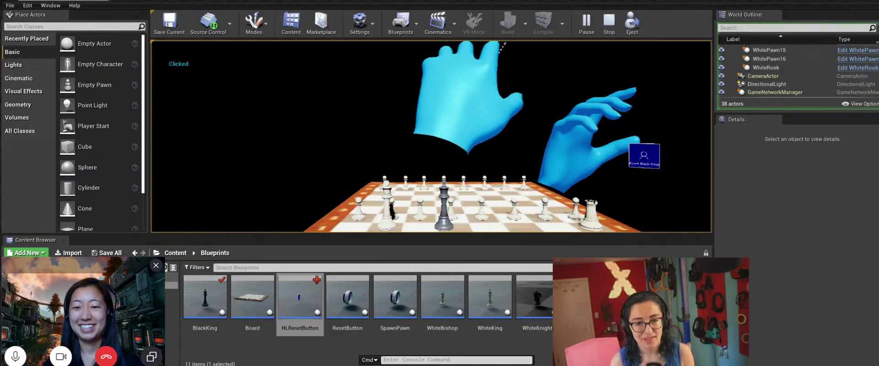
pyautogui.press('Escape')
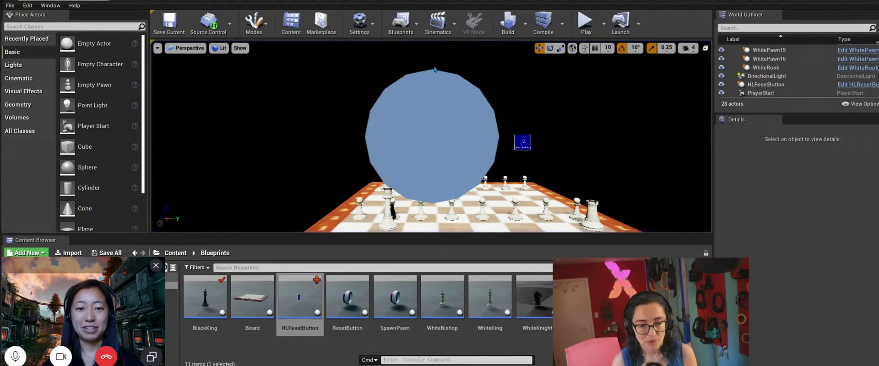
pyautogui.click(173, 21)
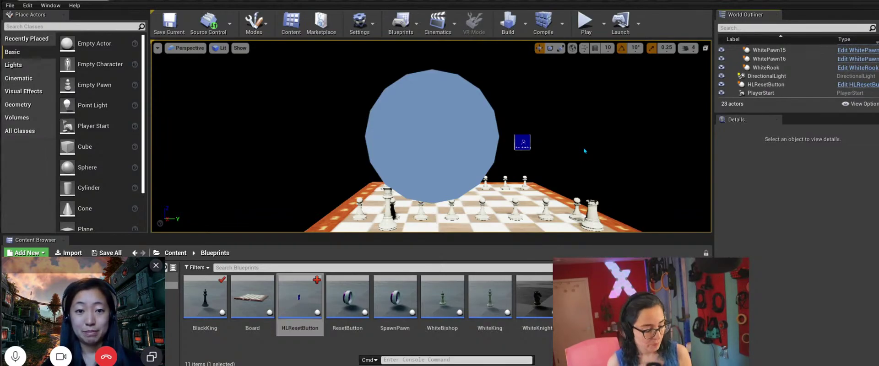
# Switch to Chrome to revisit the introduction of the Hand Constraint Component documentation, and return to Unreal Editor.
pyautogui.hotkey('alt', 'Tab')
pyautogui.hotkey('alt', 'Tab')
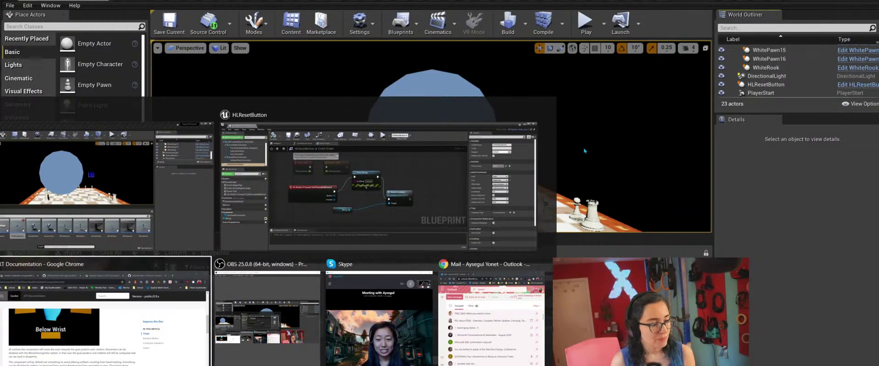
pyautogui.scroll(2, 399, 206)
pyautogui.scroll(3, 399, 206)
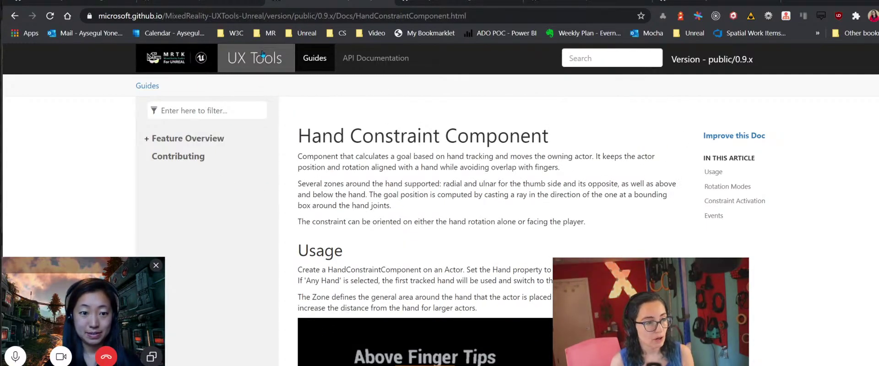
pyautogui.hotkey('alt', 'Tab')
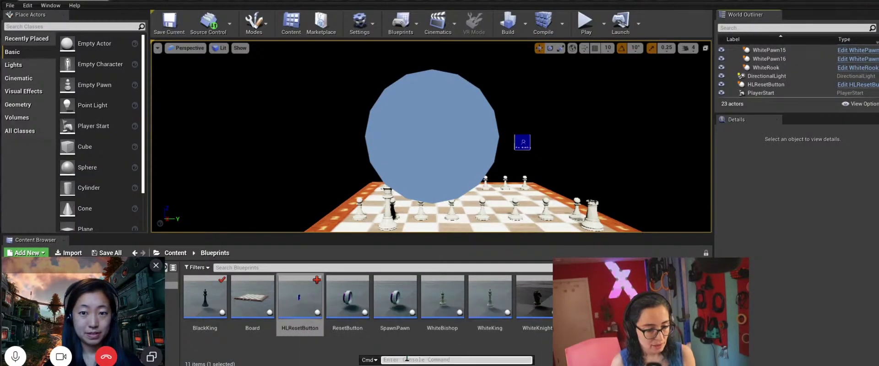
pyautogui.click(28, 252)
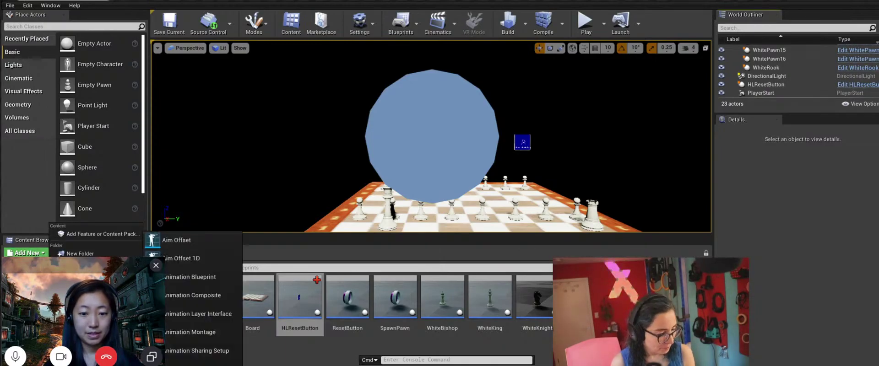
pyautogui.click(23, 240)
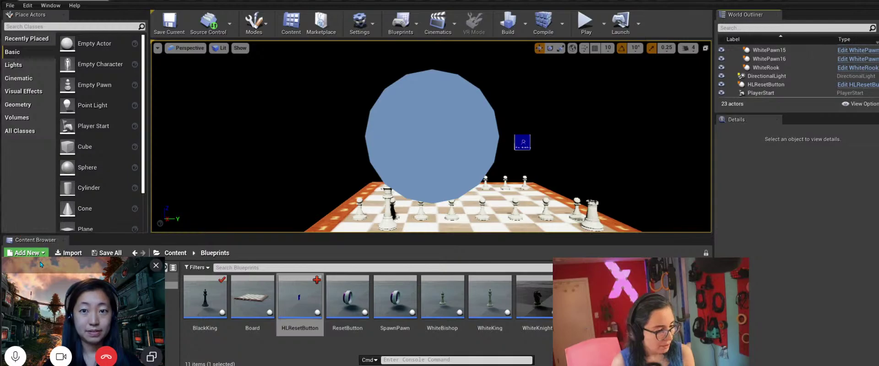
pyautogui.moveTo(728, 256); pyautogui.dragTo(769, 262)
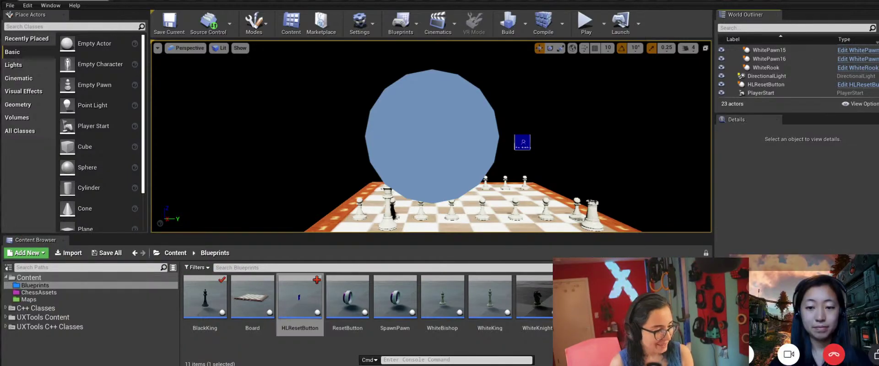
# Create a Blueprint Class in the Blueprints folder with BP_ButtonHoloLens2 as its parent and name it SpawnBKing.
pyautogui.click(25, 253)
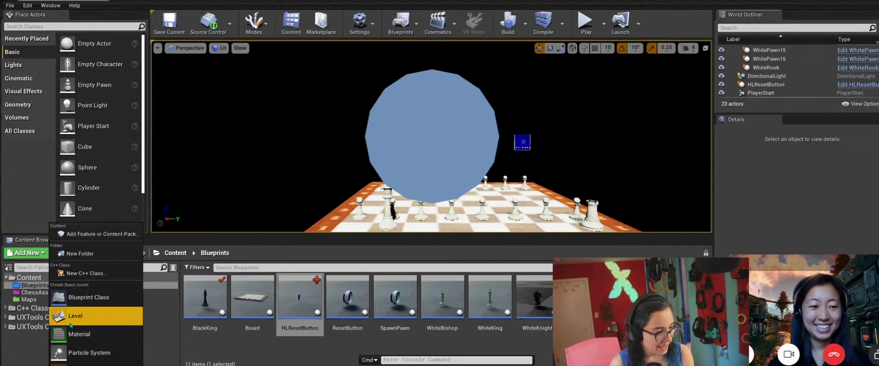
pyautogui.click(87, 297)
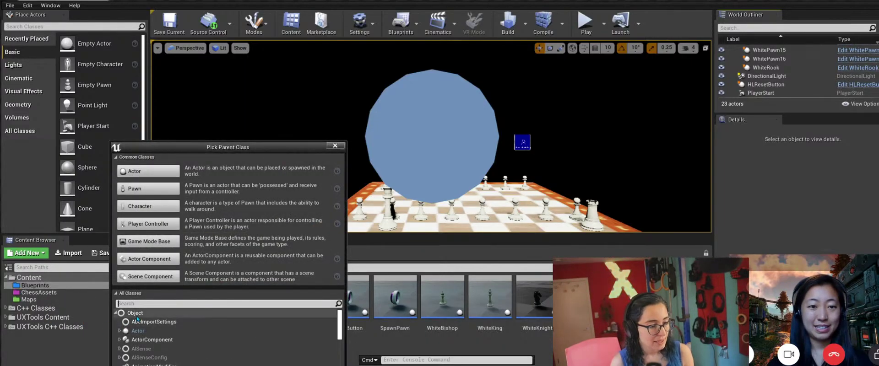
pyautogui.click(147, 303)
pyautogui.write('holo')
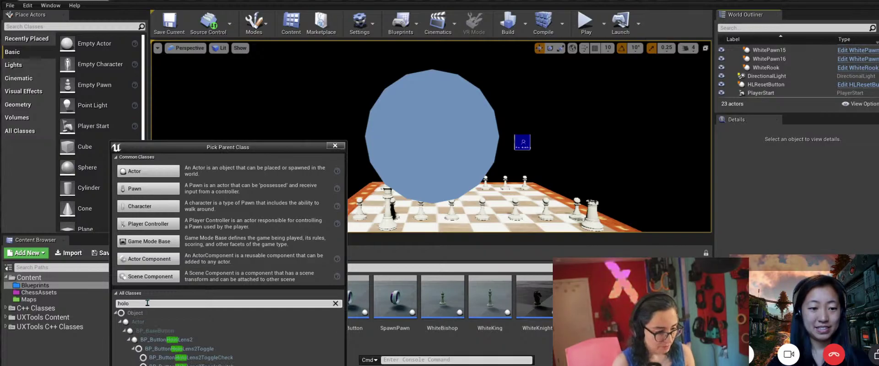
pyautogui.click(177, 341)
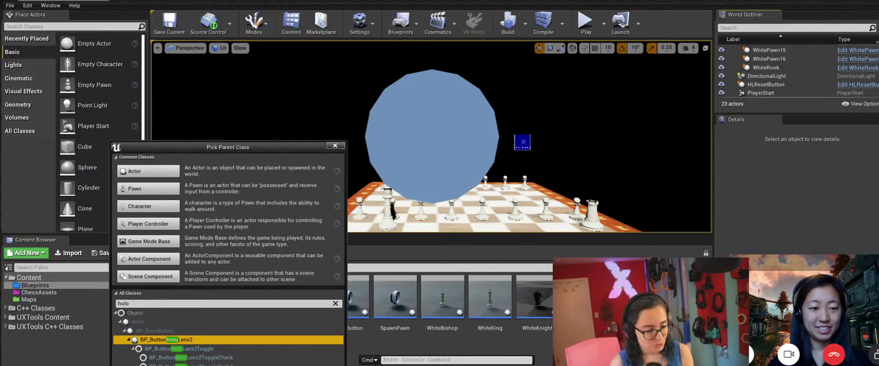
pyautogui.press('Return')
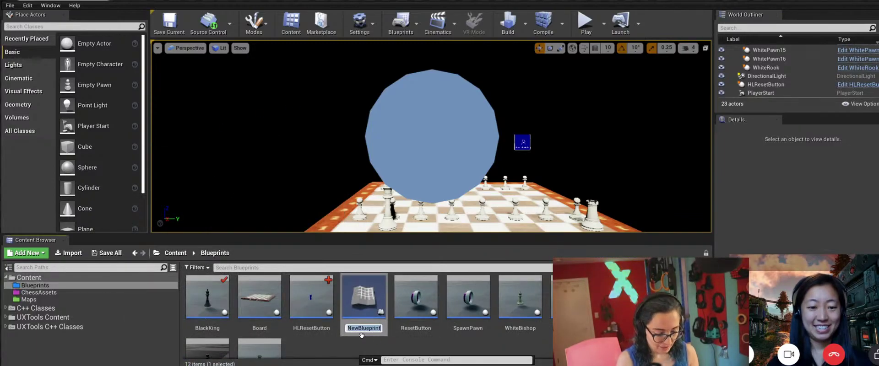
pyautogui.write('SpawnBKing')
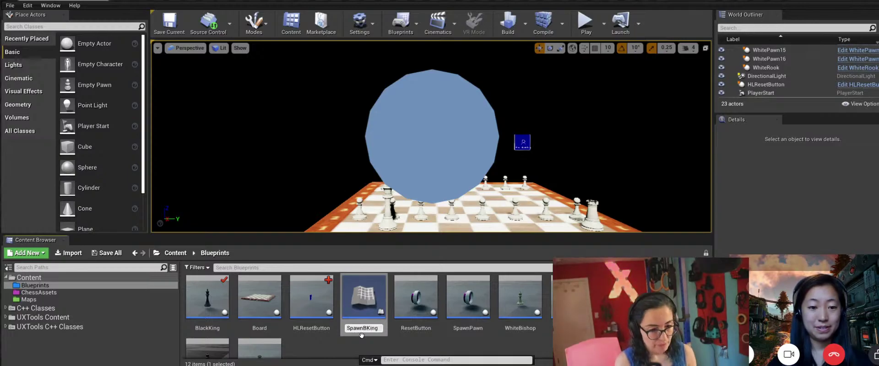
pyautogui.press('Return')
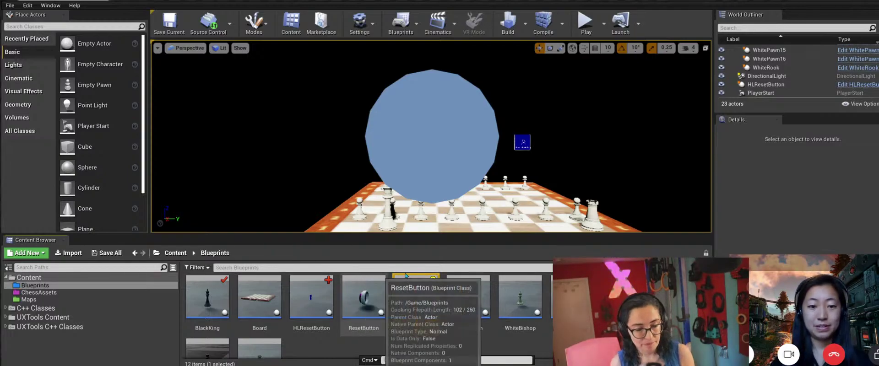
# Open SpawnBKing's Event Graph and add an On Button Pressed event for the inherited UxtPressableButton component, placed in free graph space.
pyautogui.doubleClick(412, 297)
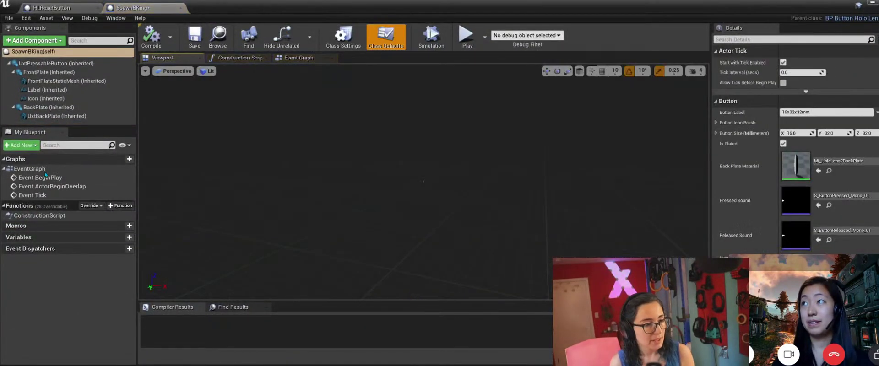
pyautogui.click(312, 61)
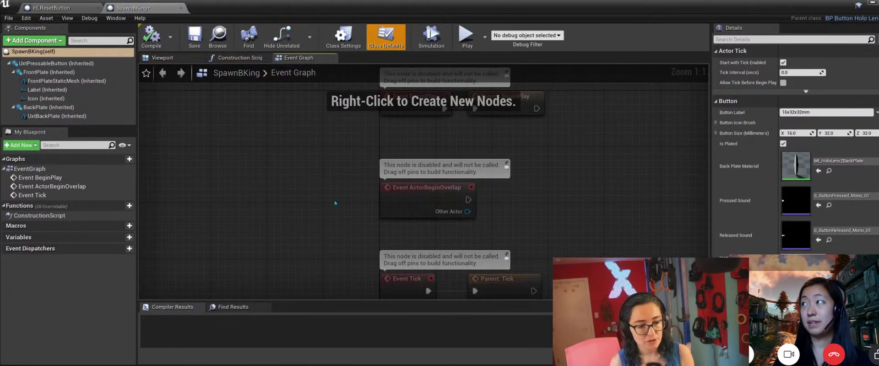
pyautogui.moveTo(326, 188); pyautogui.dragTo(175, 156, button='right')
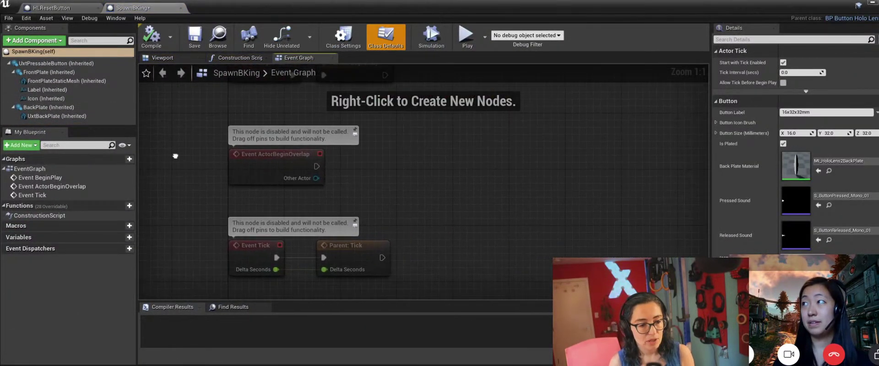
pyautogui.rightClick(415, 160)
pyautogui.click(87, 64)
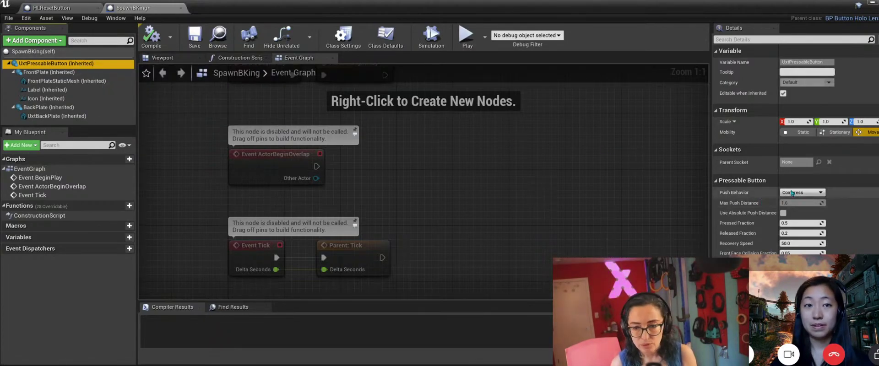
pyautogui.scroll(-4, 819, 177)
pyautogui.scroll(-8, 819, 176)
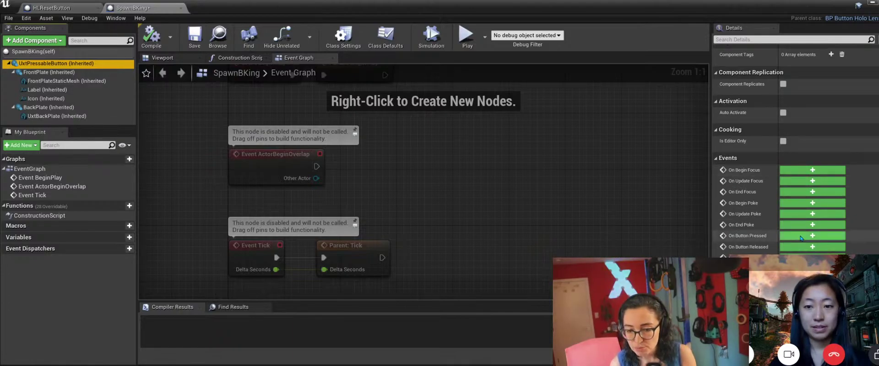
pyautogui.click(808, 239)
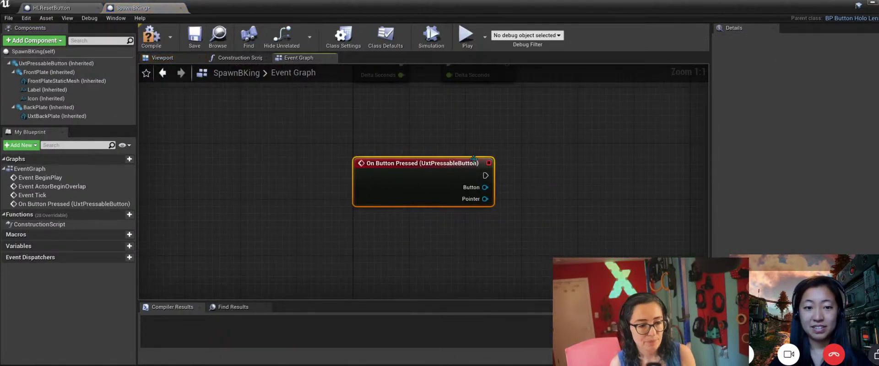
pyautogui.moveTo(427, 158); pyautogui.dragTo(308, 137)
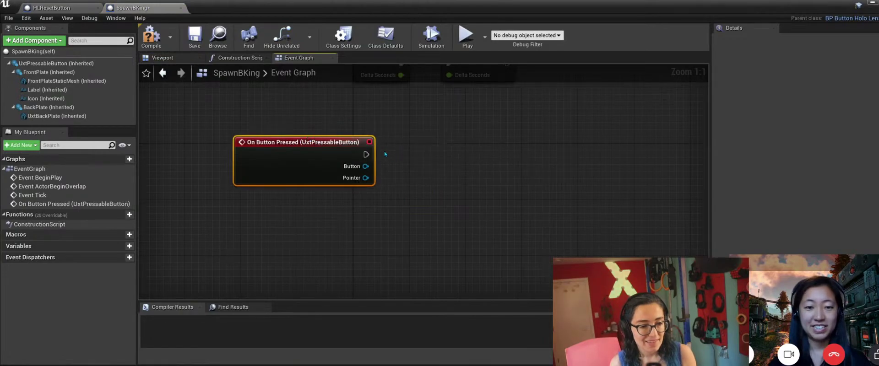
# Search the graph's available actions for a spawn or create function for the black king.
pyautogui.rightClick(412, 153)
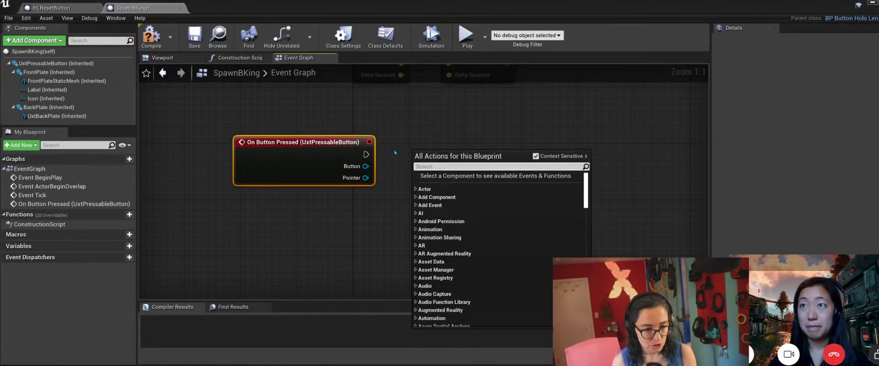
pyautogui.write('spa')
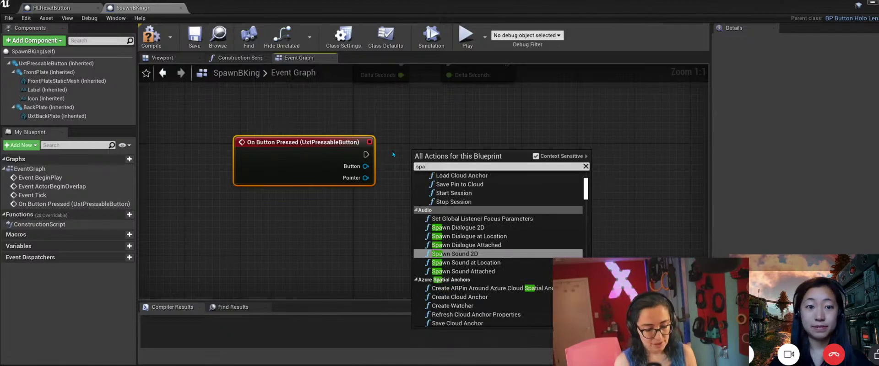
pyautogui.press('BackSpace')
pyautogui.press('BackSpace')
pyautogui.press('BackSpace')
pyautogui.write('create')
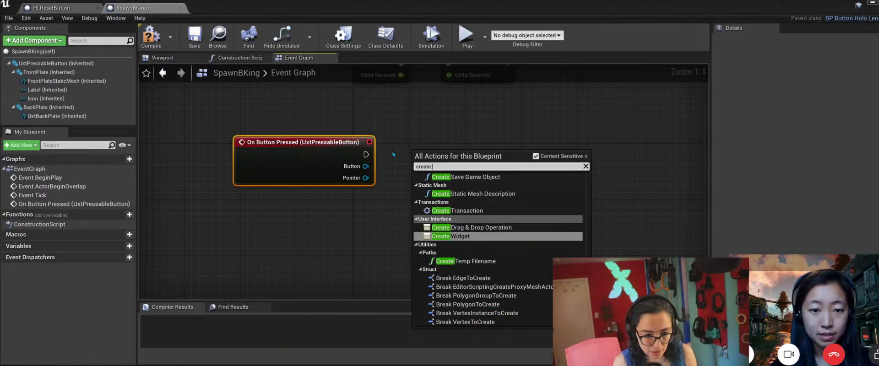
pyautogui.write(' b,')
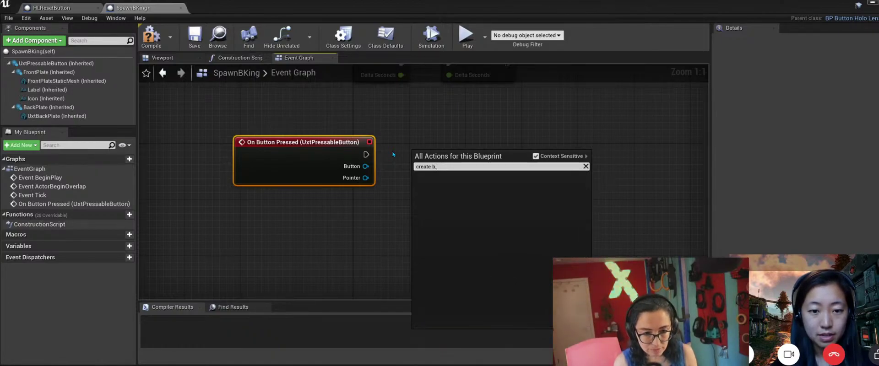
pyautogui.press('BackSpace')
pyautogui.write('la')
pyautogui.write('c')
pyautogui.press('BackSpace')
pyautogui.press('BackSpace')
pyautogui.press('BackSpace')
pyautogui.press('BackSpace')
pyautogui.press('BackSpace')
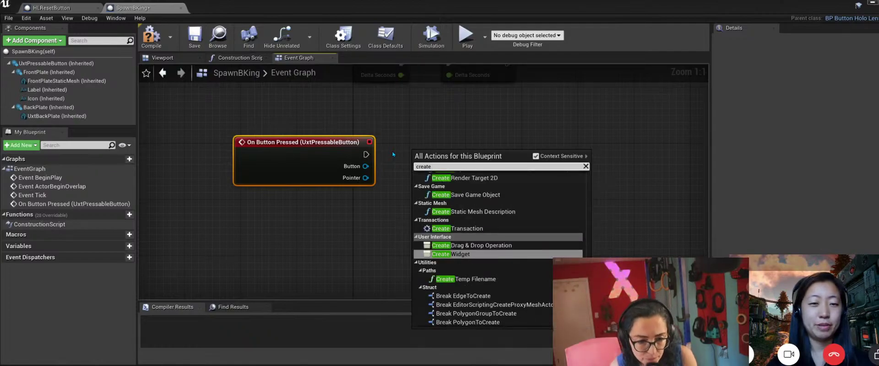
# Turn off context-sensitive filtering for the graph's actions and look through all matches for "create".
pyautogui.click(536, 157)
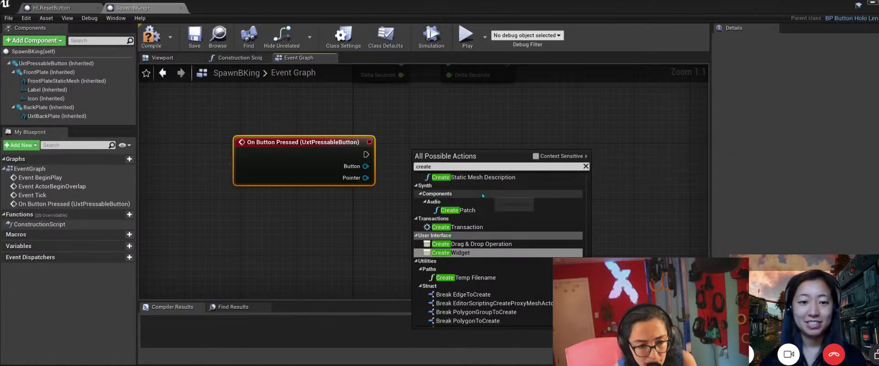
pyautogui.scroll(-3, 482, 195)
pyautogui.scroll(2, 483, 196)
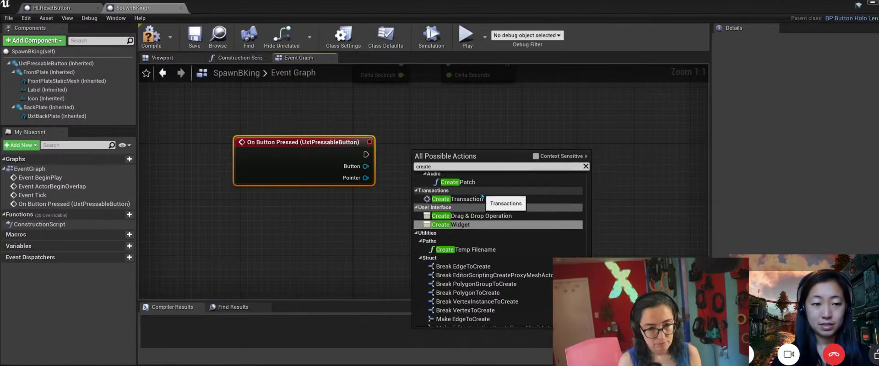
# Open the SpawnPawn blueprint to check its Create Black King call, and return to the SpawnBKing graph.
pyautogui.click(334, 266)
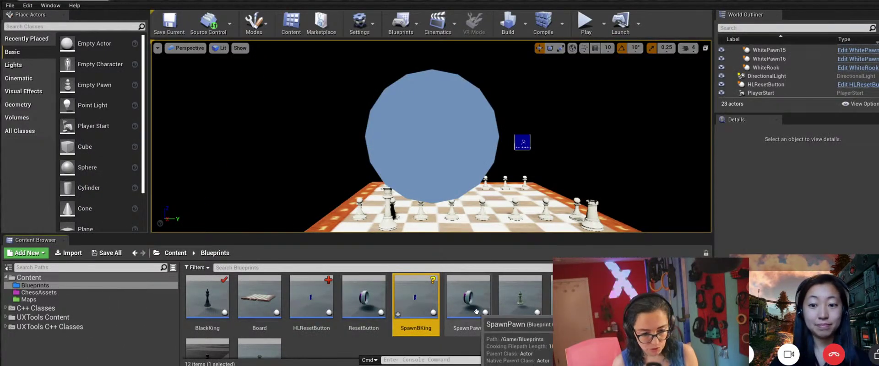
pyautogui.doubleClick(476, 312)
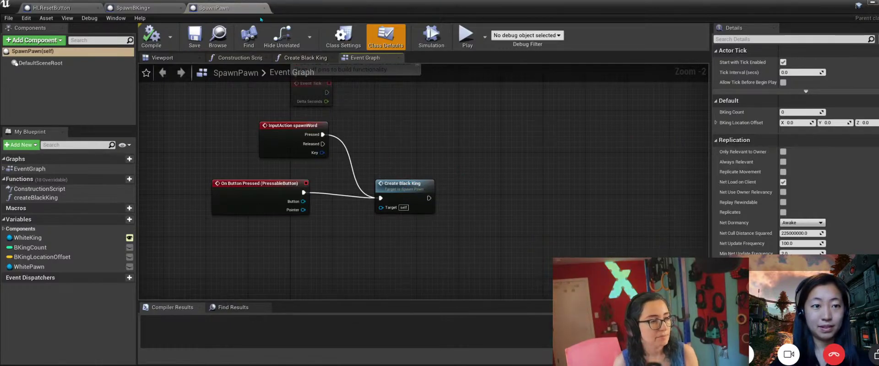
pyautogui.click(124, 8)
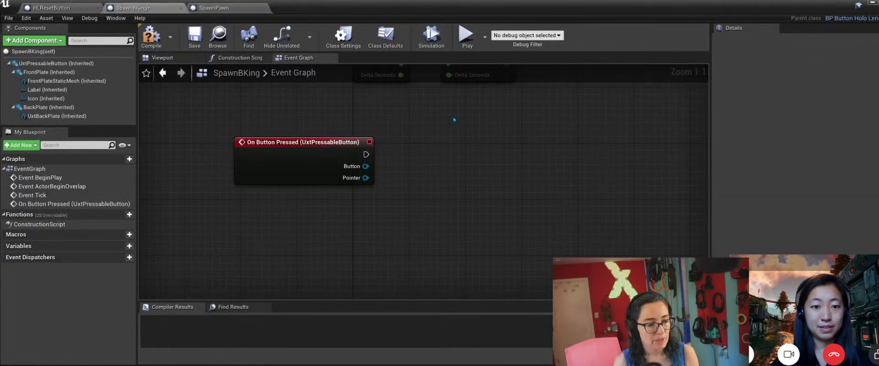
# Add SpawnPawn's Create Black King function call and connect it to the execution output of On Button Pressed.
pyautogui.moveTo(365, 155); pyautogui.dragTo(473, 148)
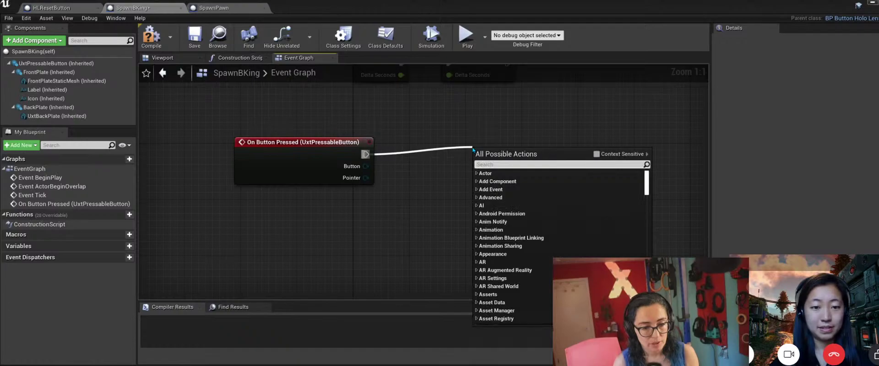
pyautogui.write('create')
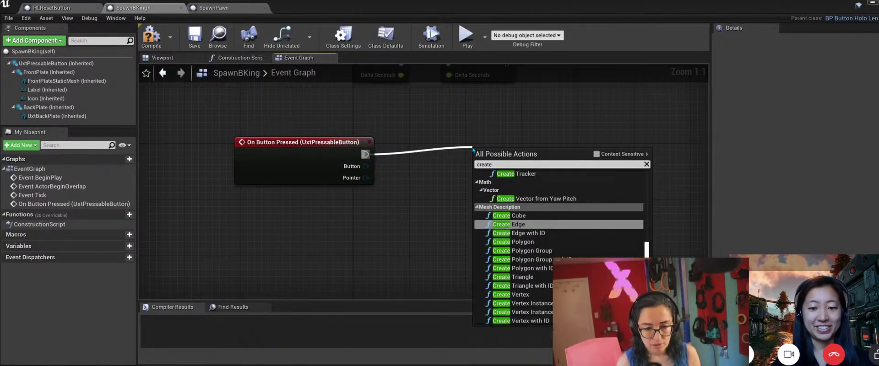
pyautogui.write(' b')
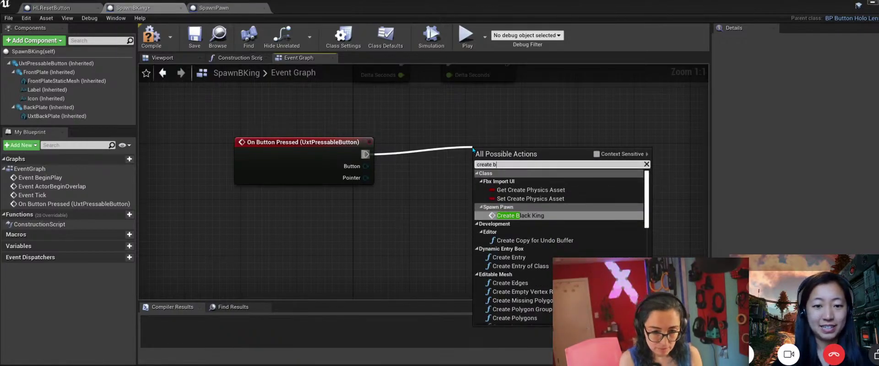
pyautogui.click(536, 216)
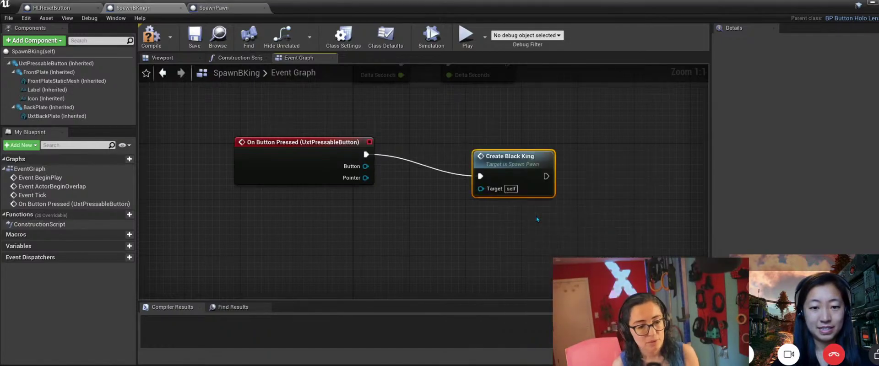
pyautogui.rightClick(374, 214)
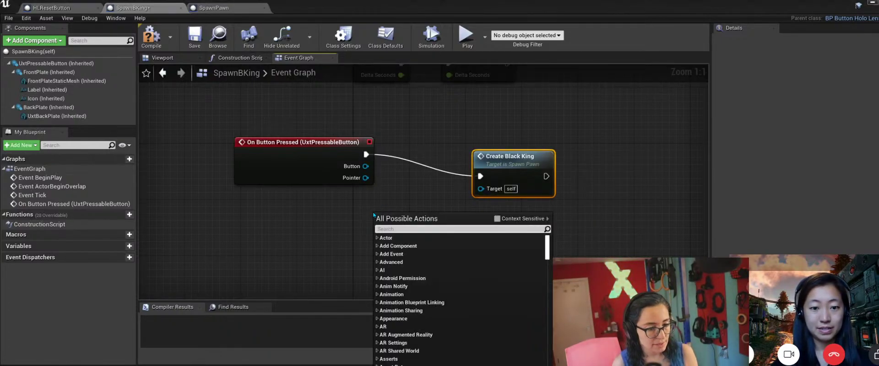
pyautogui.click(361, 216)
# Add a variable named BKing to SpawnBKing, set its type to a Black King object reference, and make it instance editable.
pyautogui.click(130, 247)
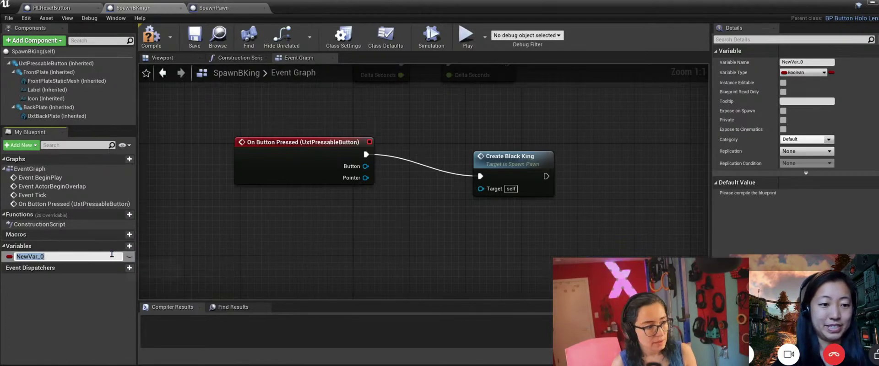
pyautogui.write('B')
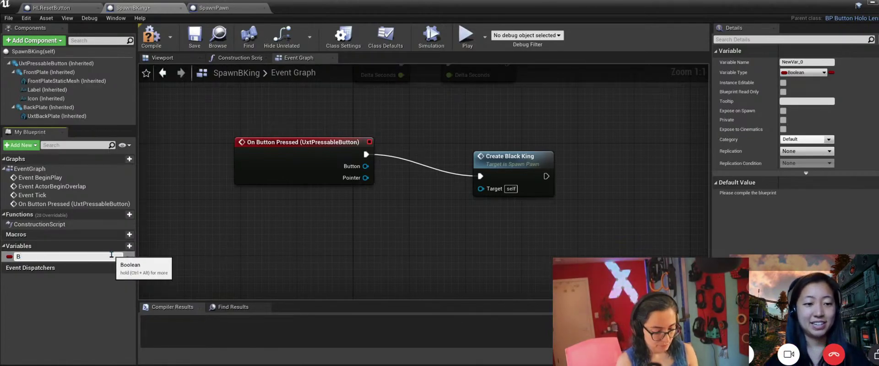
pyautogui.write('King')
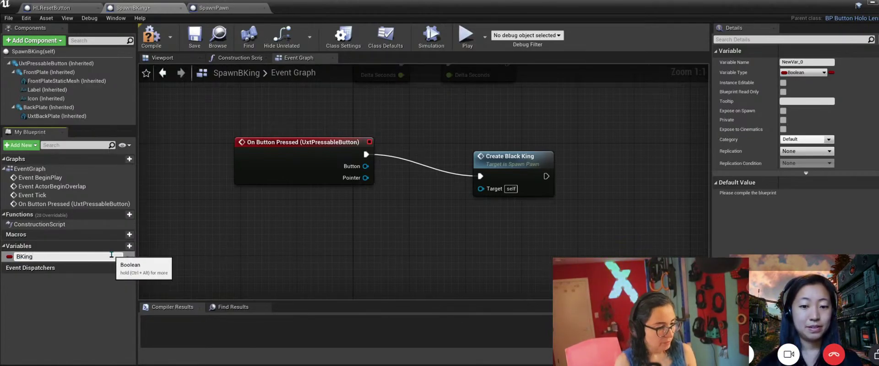
pyautogui.press('Return')
pyautogui.click(803, 73)
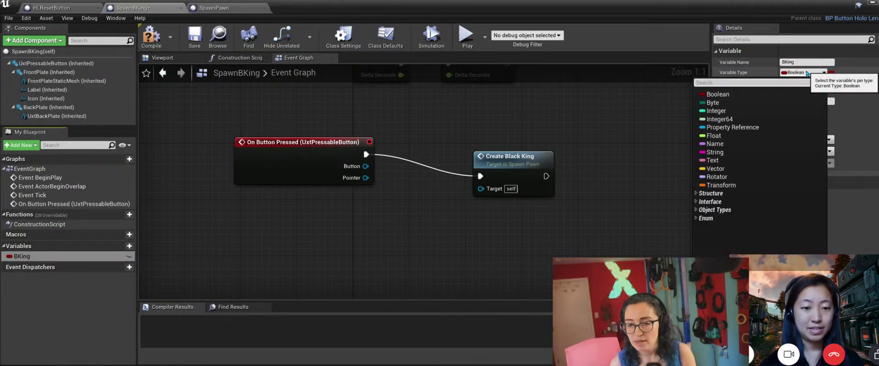
pyautogui.write('bla')
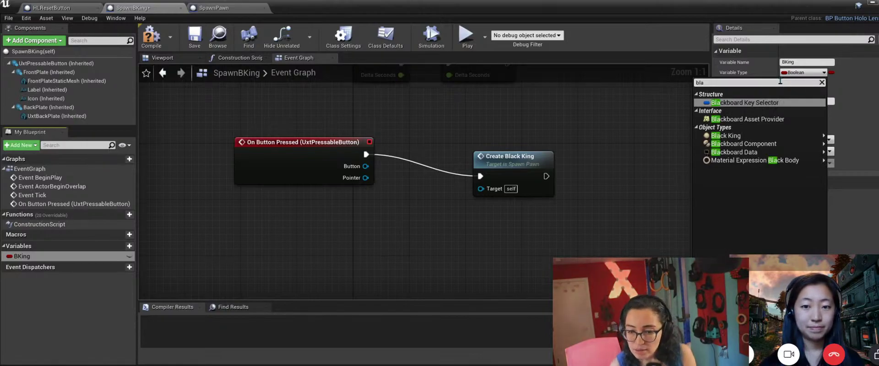
pyautogui.click(752, 136)
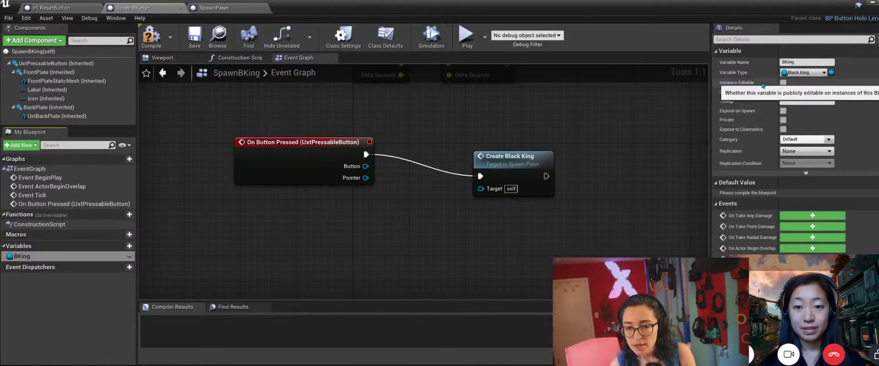
pyautogui.click(782, 83)
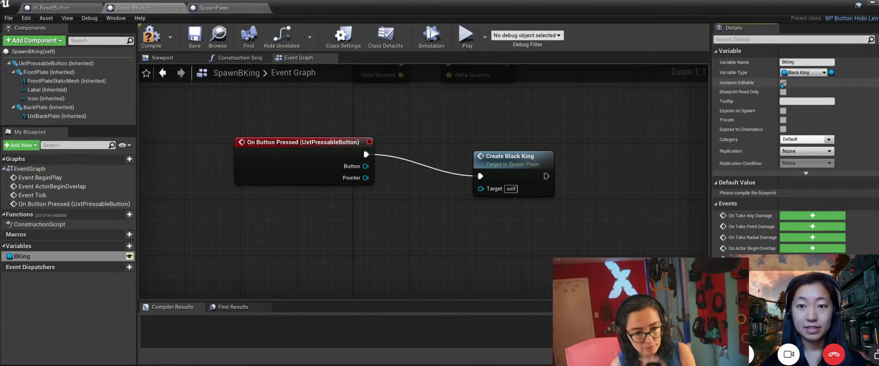
# Place a BKing getter in the event graph and try to connect it to Create Black King's Target input.
pyautogui.moveTo(22, 256); pyautogui.dragTo(347, 210)
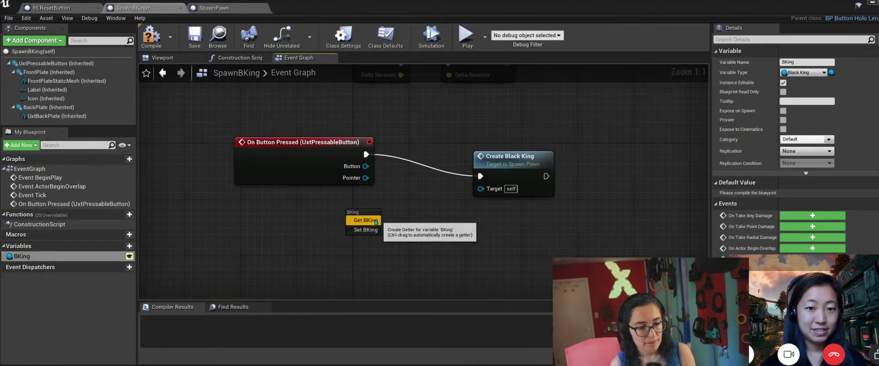
pyautogui.click(366, 221)
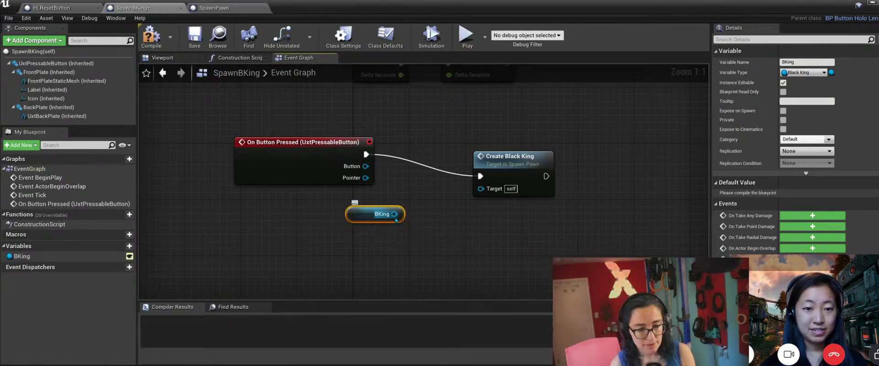
pyautogui.moveTo(396, 214); pyautogui.dragTo(486, 192)
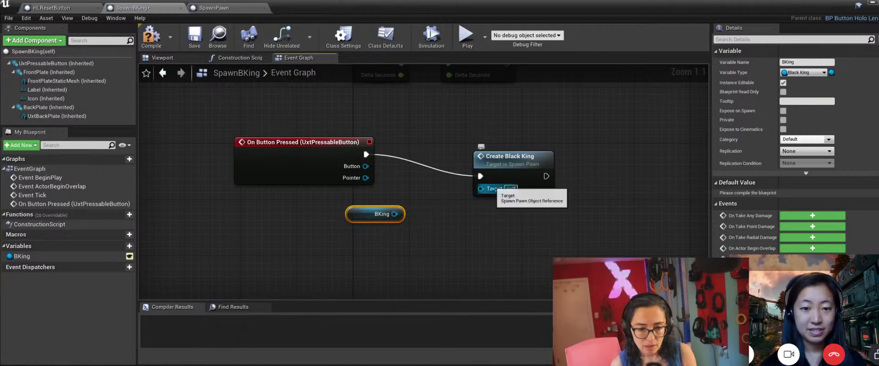
# Open the Create Black King function definition in SpawnPawn to review it, and return to the SpawnBKing event graph.
pyautogui.doubleClick(489, 189)
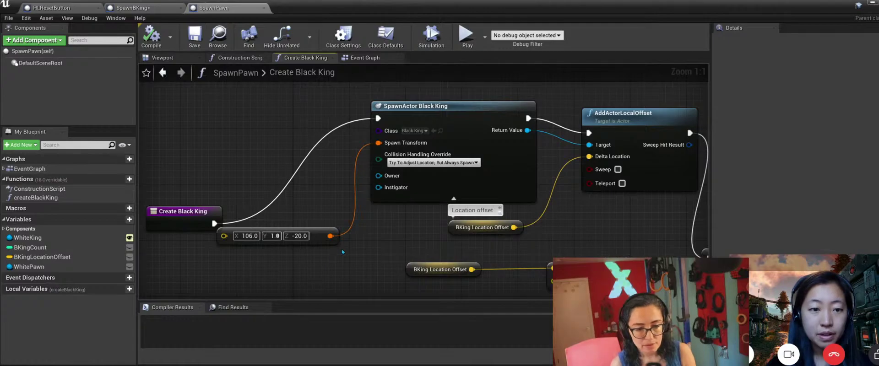
pyautogui.moveTo(396, 268); pyautogui.dragTo(414, 260, button='right')
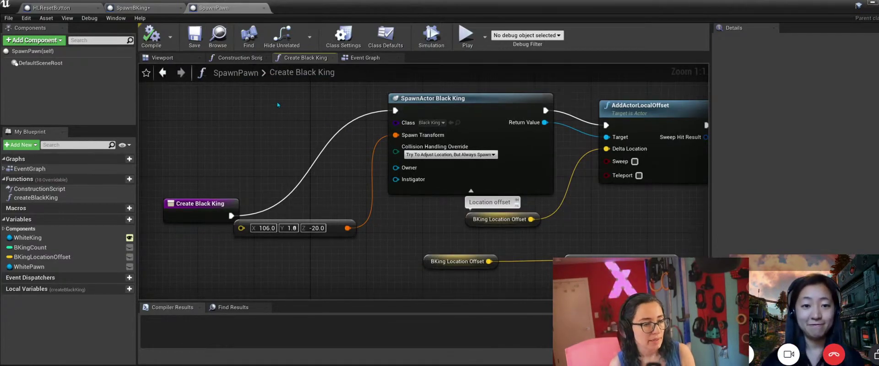
pyautogui.click(162, 8)
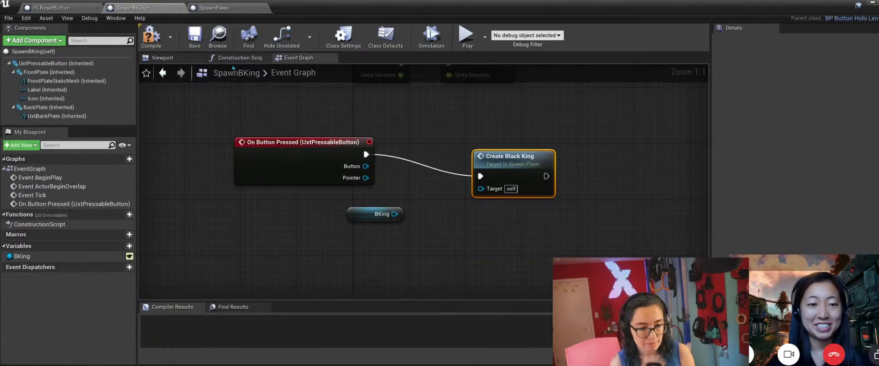
# Delete the BKing getter node from the SpawnBKing event graph.
pyautogui.click(365, 213)
pyautogui.rightClick(366, 215)
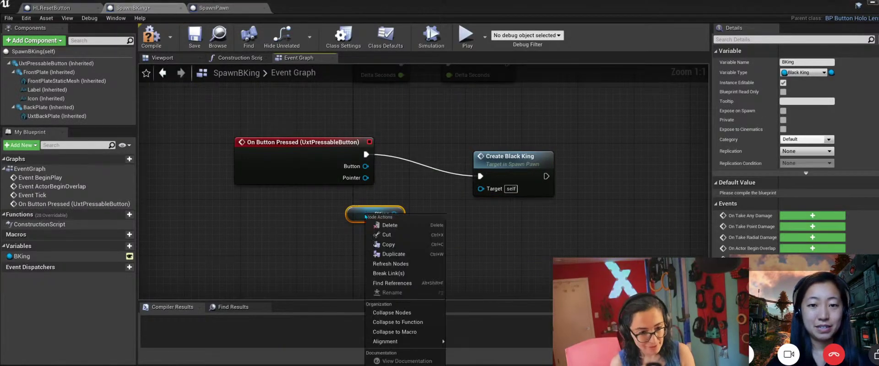
pyautogui.click(387, 225)
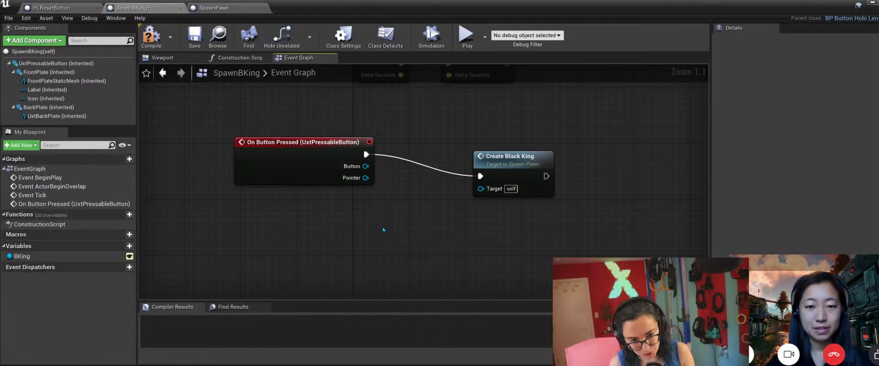
# Move the Create Black King node slightly closer to On Button Pressed, compile SpawnBKing, and inspect the node's error.
pyautogui.moveTo(516, 174); pyautogui.dragTo(502, 166)
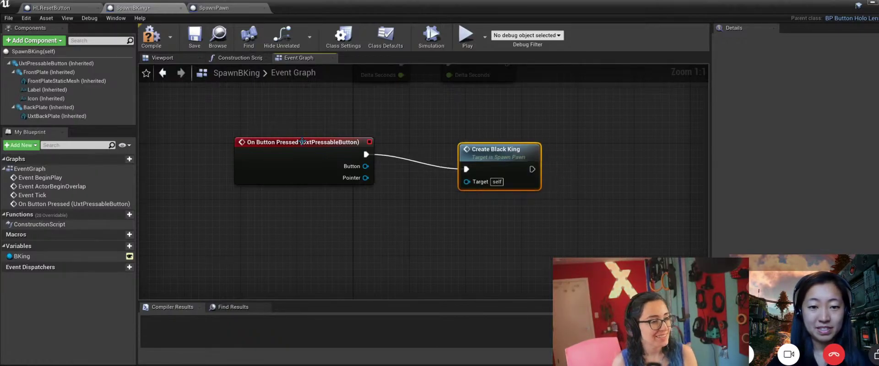
pyautogui.click(152, 37)
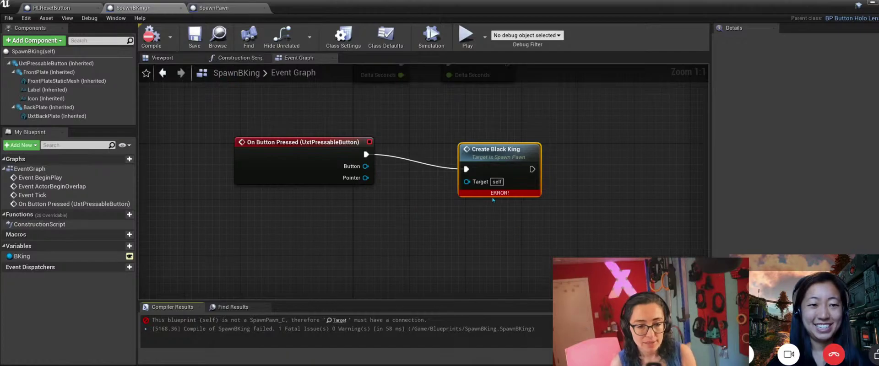
pyautogui.moveTo(503, 193)
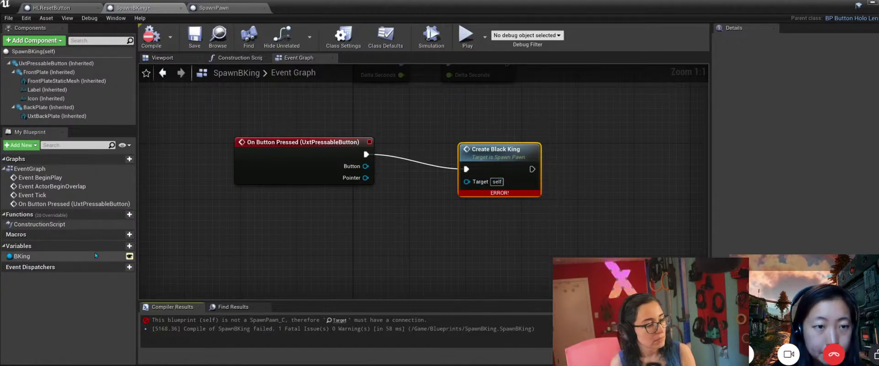
# Open SpawnPawn's Create Black King function from its call node and view the blueprint's class defaults.
pyautogui.moveTo(94, 256); pyautogui.dragTo(340, 213)
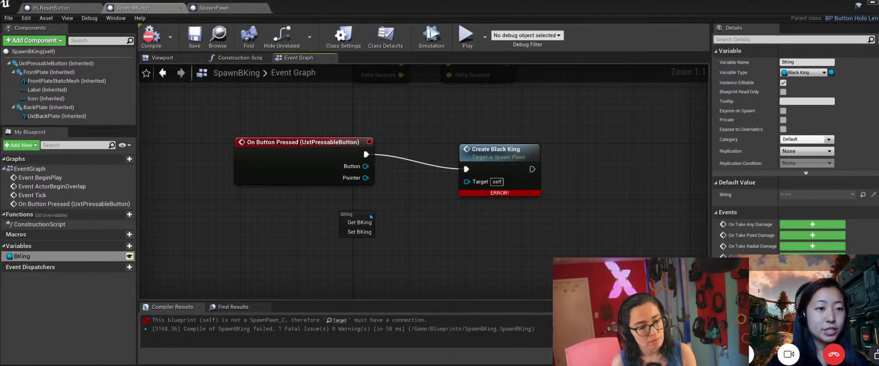
pyautogui.doubleClick(496, 153)
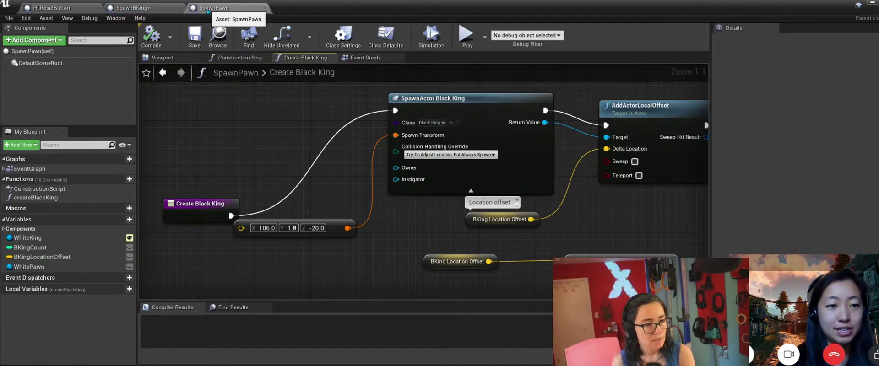
pyautogui.click(59, 52)
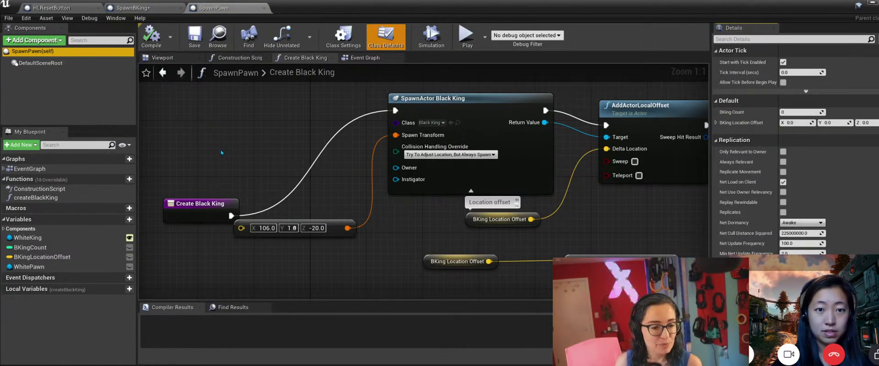
# Move the function's entry node up towards the level of SpawnActor Black King and commit its name as Create Black King.
pyautogui.moveTo(197, 205); pyautogui.dragTo(197, 155)
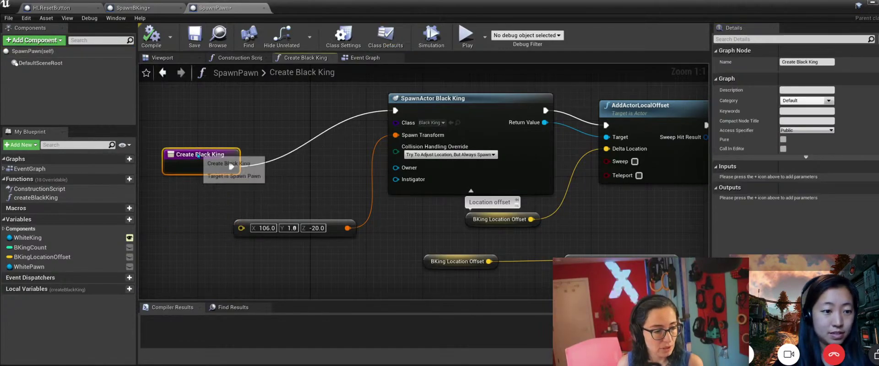
pyautogui.doubleClick(197, 154)
pyautogui.click(281, 133)
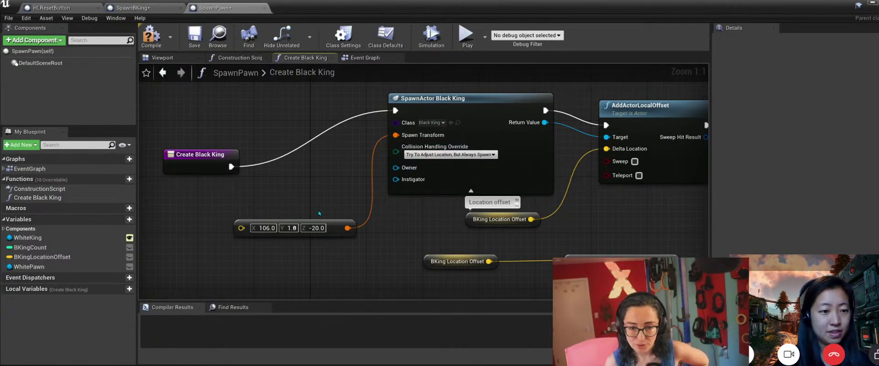
pyautogui.moveTo(418, 268); pyautogui.dragTo(211, 254, button='right')
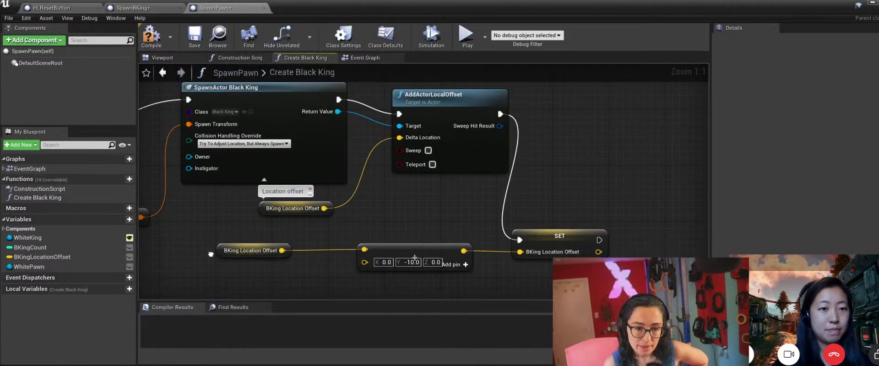
pyautogui.moveTo(210, 254); pyautogui.dragTo(360, 270, button='right')
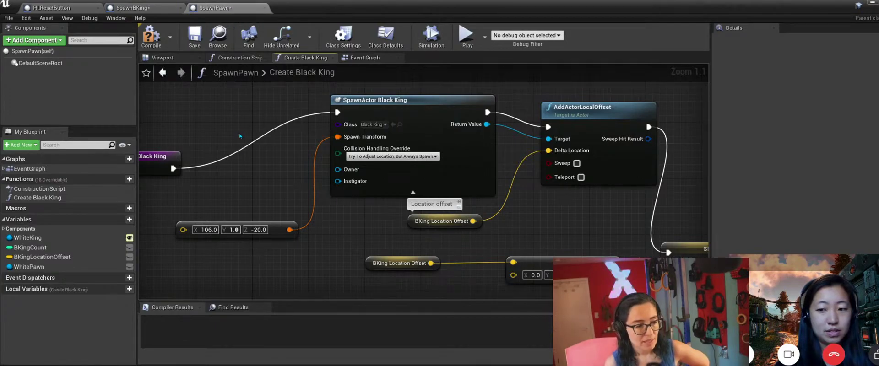
pyautogui.moveTo(253, 210); pyautogui.dragTo(242, 191, button='right')
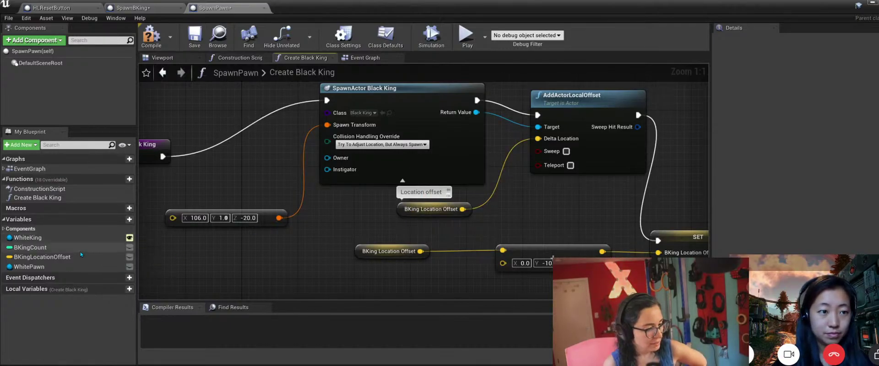
pyautogui.click(76, 268)
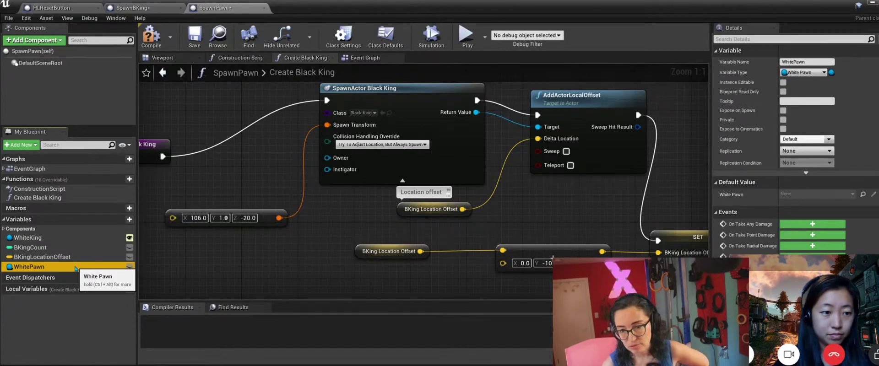
pyautogui.click(816, 73)
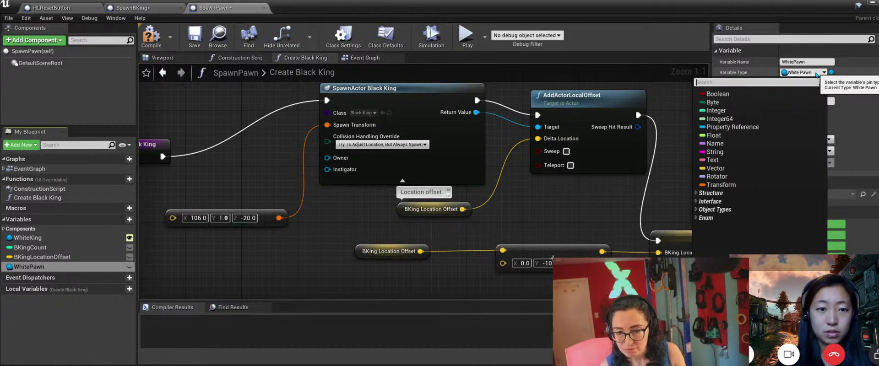
pyautogui.write('v')
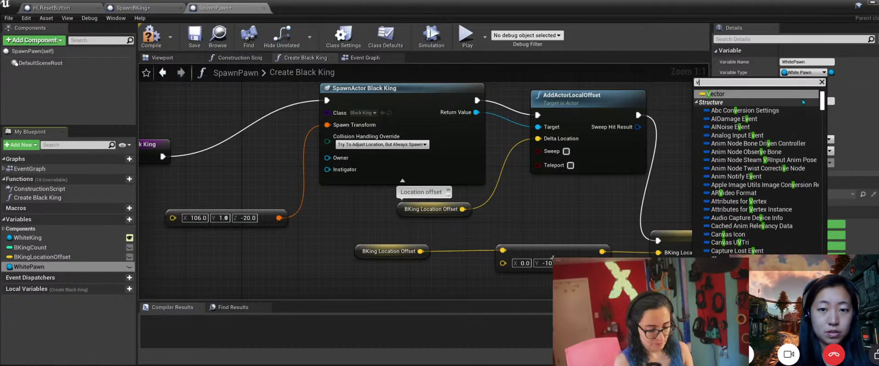
pyautogui.write('l')
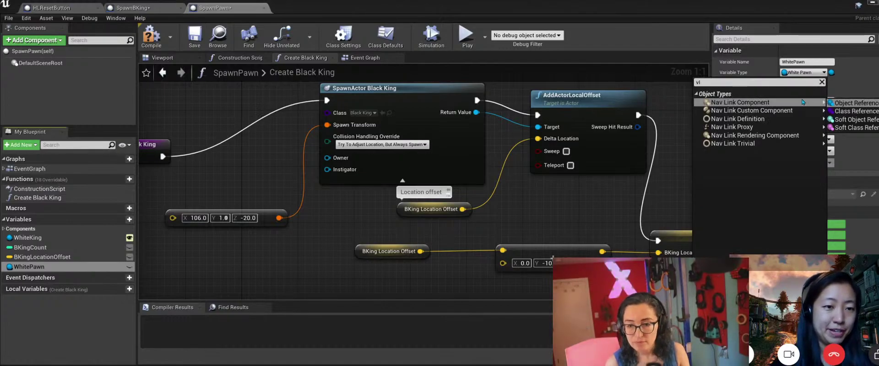
pyautogui.click(776, 84)
pyautogui.press('BackSpace')
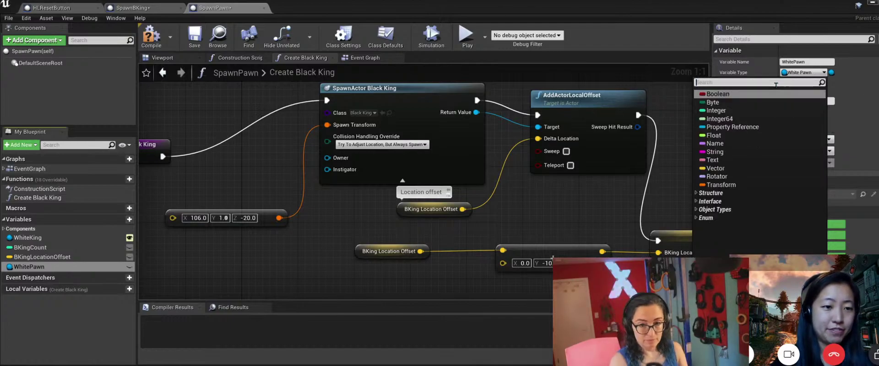
pyautogui.click(289, 151)
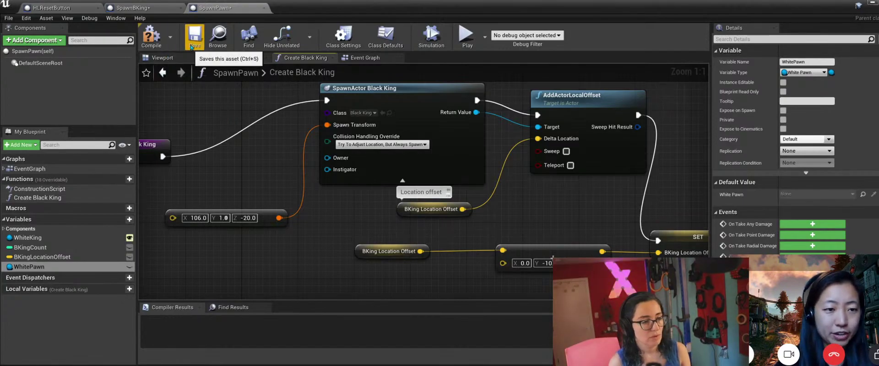
# Compare the SpawnBKing event graph with SpawnPawn's Create Black King function, and return to the level editor.
pyautogui.click(155, 7)
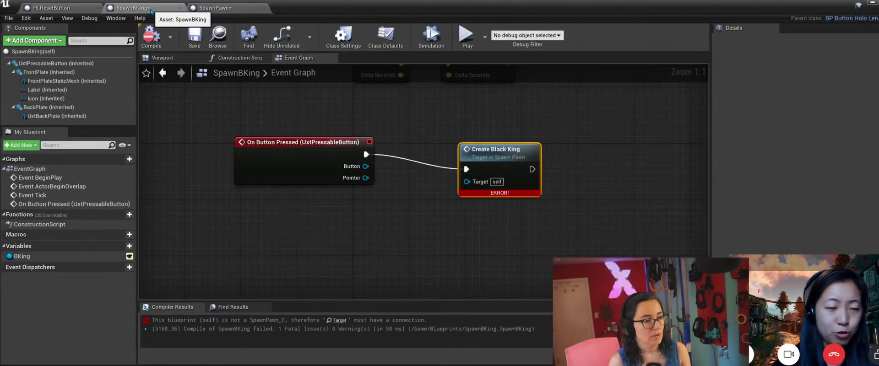
pyautogui.click(208, 9)
pyautogui.moveTo(240, 163); pyautogui.dragTo(333, 170, button='right')
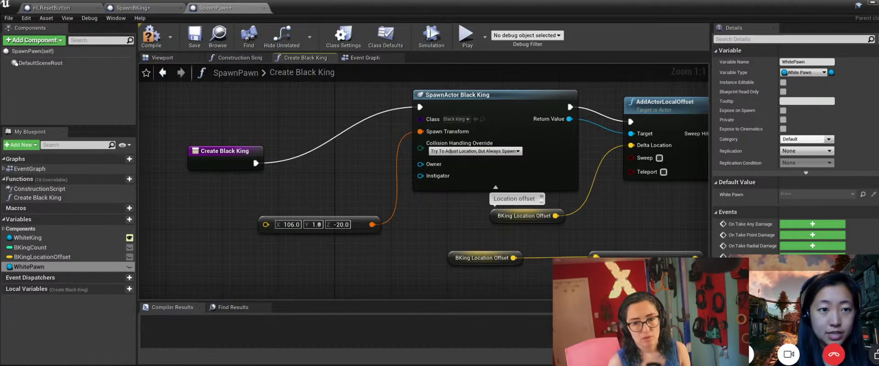
pyautogui.click(858, 4)
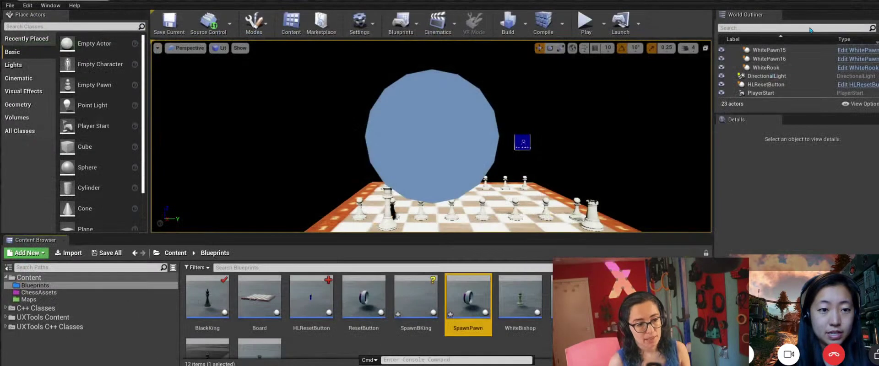
# Open the SpawnPawn blueprint and look through the actions available for its Create Black King function graph.
pyautogui.doubleClick(475, 298)
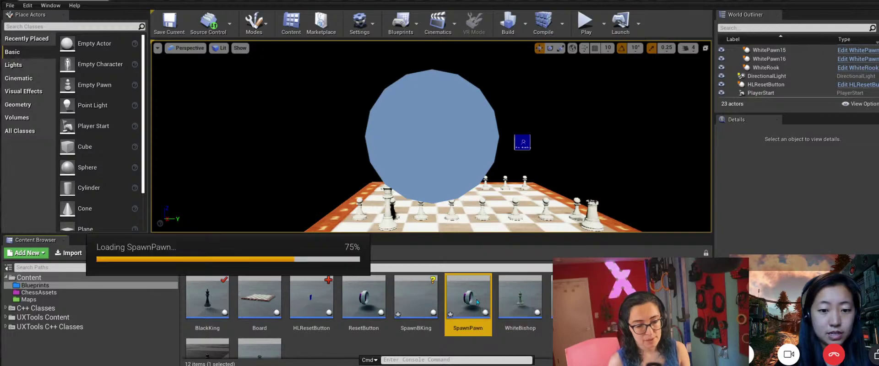
pyautogui.moveTo(263, 79); pyautogui.dragTo(347, 116, button='right')
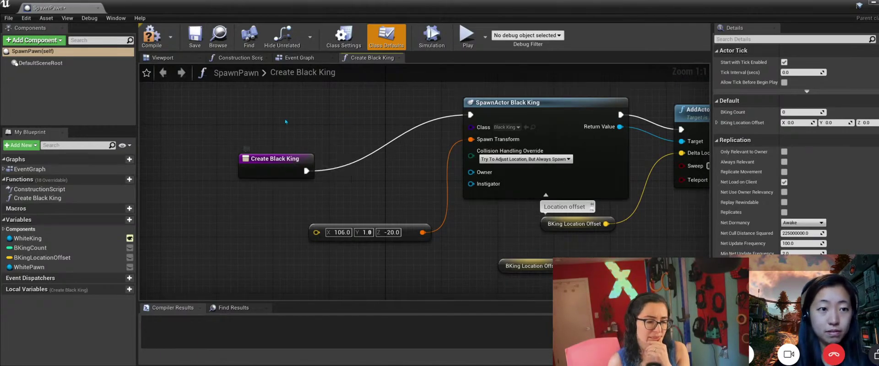
pyautogui.rightClick(245, 122)
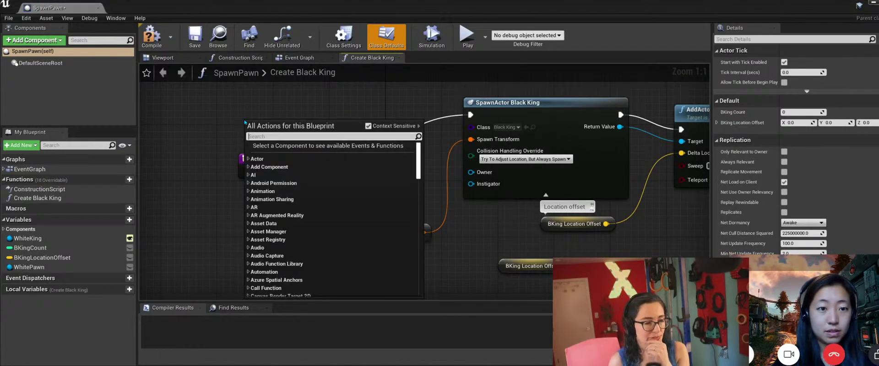
pyautogui.write('h')
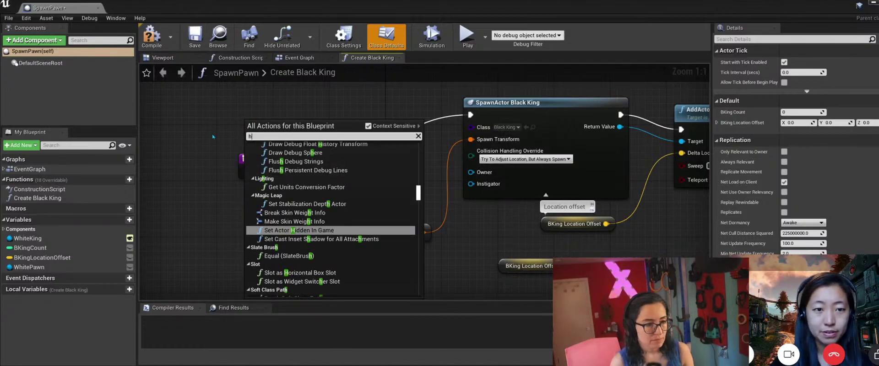
# In SpawnPawn's event graph, search the actions for On Button Pressed's Button output for "holo" and "len", with context sensitivity off for the latter.
pyautogui.click(300, 57)
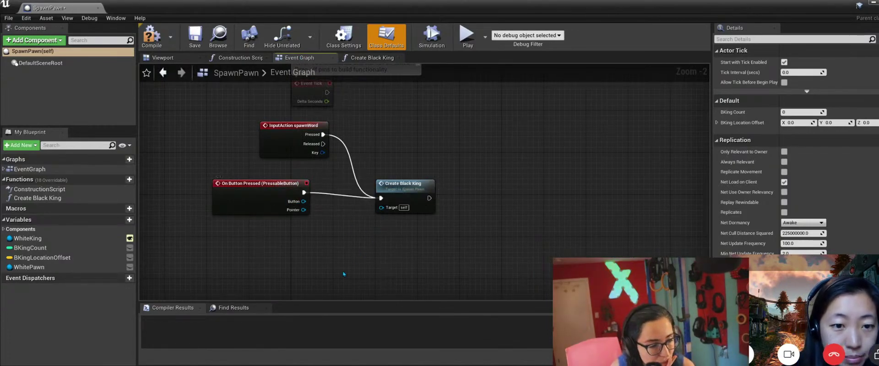
pyautogui.moveTo(303, 202); pyautogui.dragTo(345, 242)
pyautogui.write('holo')
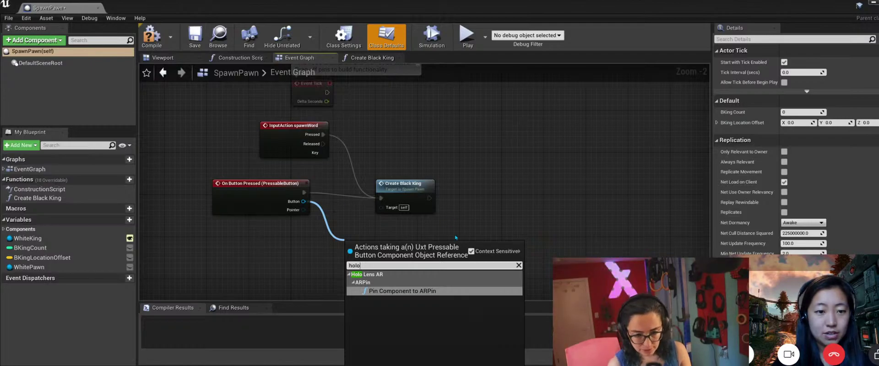
pyautogui.click(472, 252)
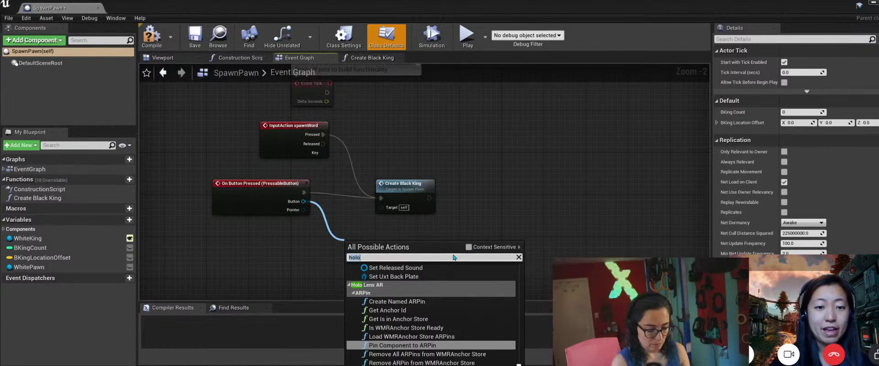
pyautogui.hotkey('ctrl', 'a')
pyautogui.write('len')
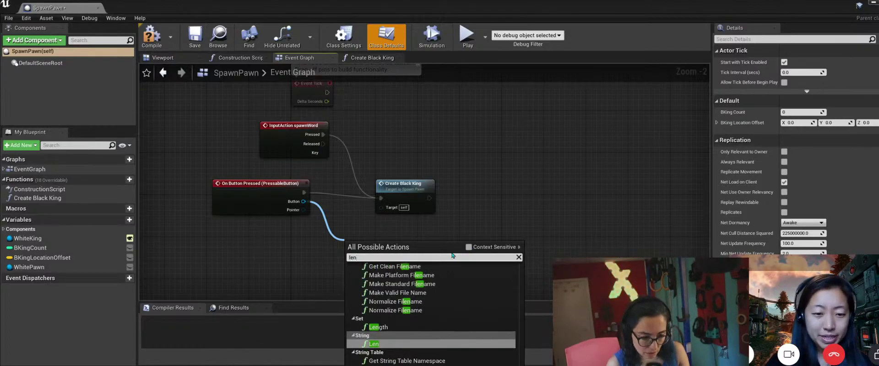
pyautogui.click(537, 235)
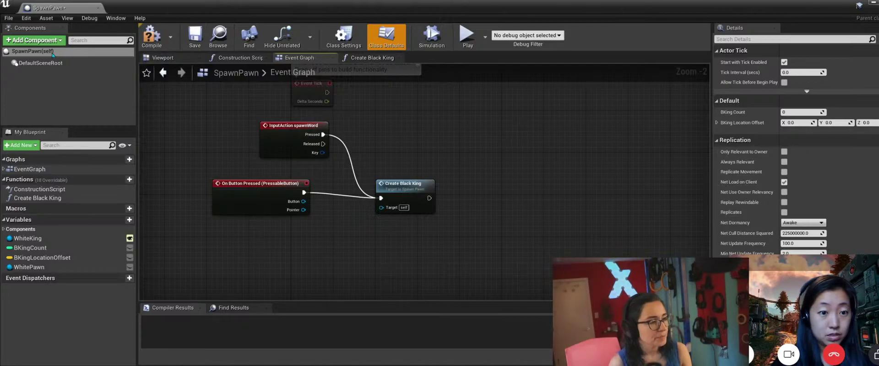
# Search the components that can be added to SpawnPawn for "blac" and "holo", and dismiss the list.
pyautogui.click(34, 40)
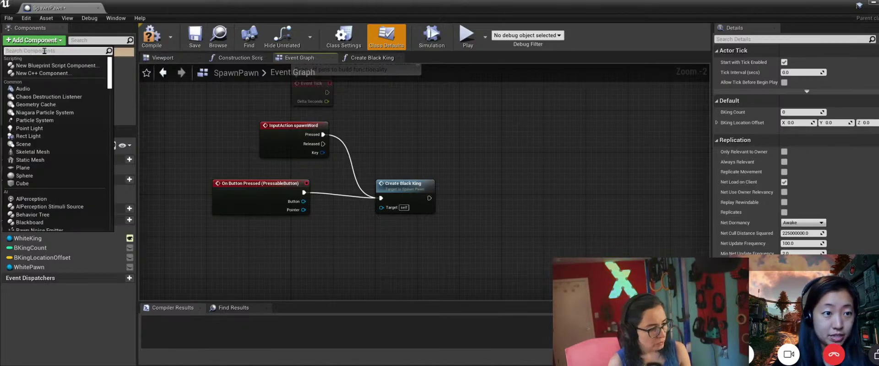
pyautogui.write('blac')
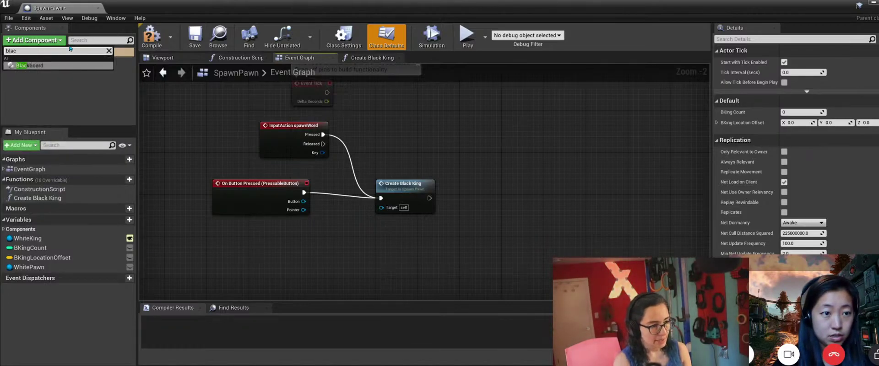
pyautogui.press('BackSpace')
pyautogui.press('BackSpace')
pyautogui.press('BackSpace')
pyautogui.press('BackSpace')
pyautogui.write('h')
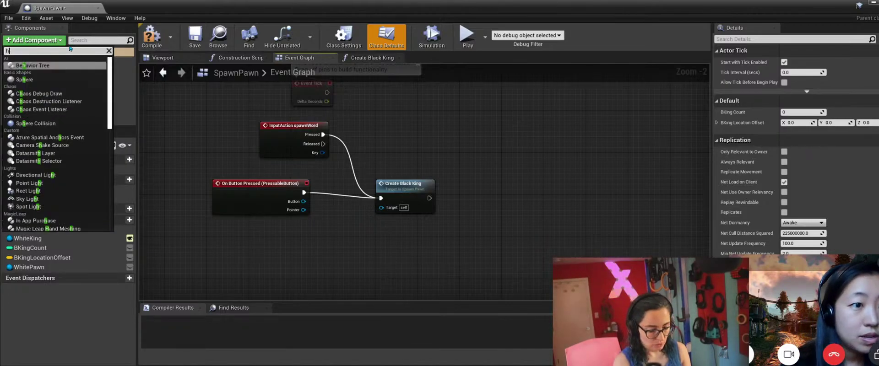
pyautogui.write('olo')
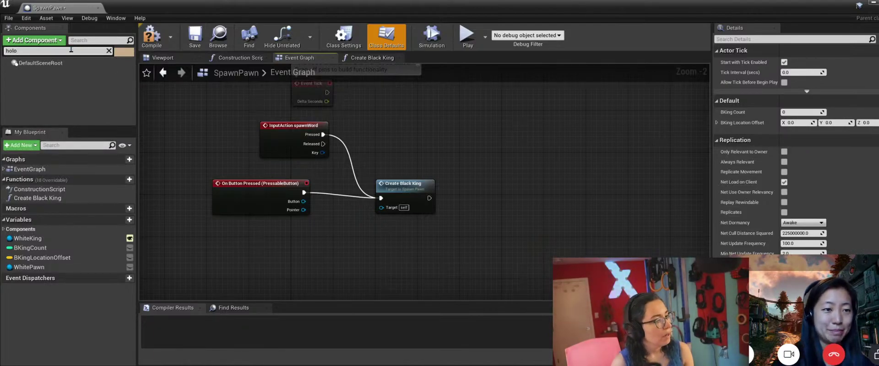
pyautogui.click(109, 50)
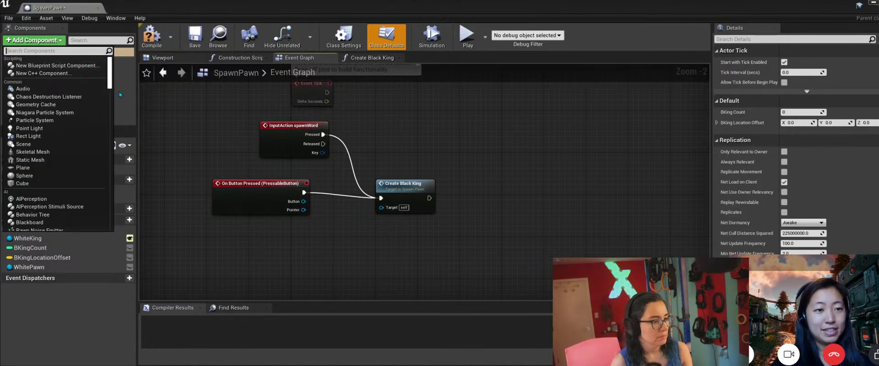
pyautogui.click(123, 95)
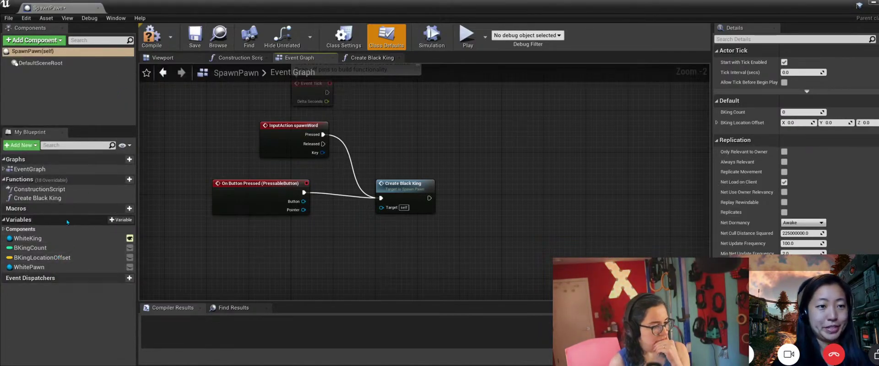
# Close SpawnPawn and examine in HLResetButton's event graph how Reset Location gets its target, and return to the blueprint assets.
pyautogui.click(97, 8)
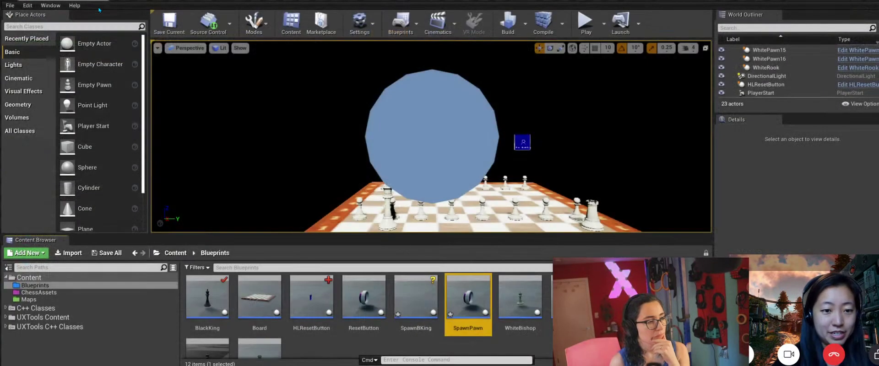
pyautogui.doubleClick(311, 295)
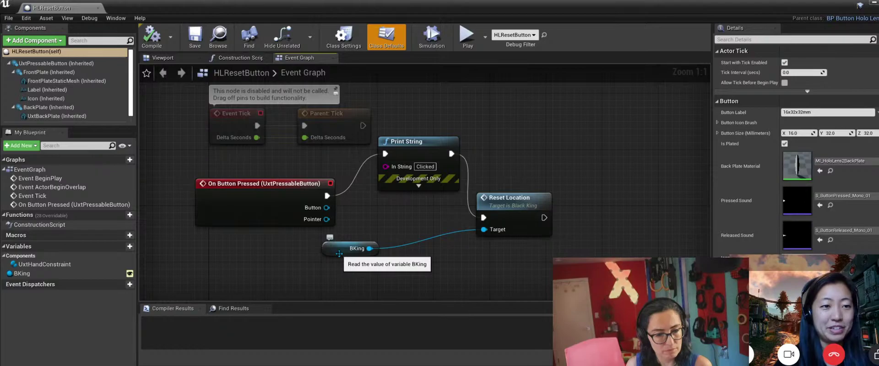
pyautogui.click(98, 8)
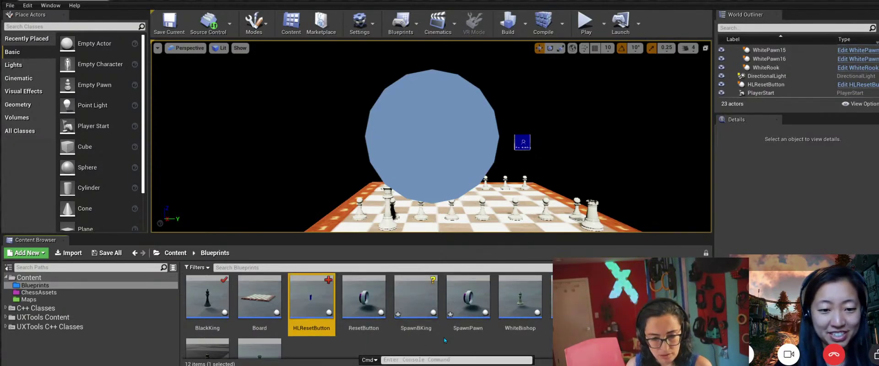
pyautogui.scroll(-2, 444, 340)
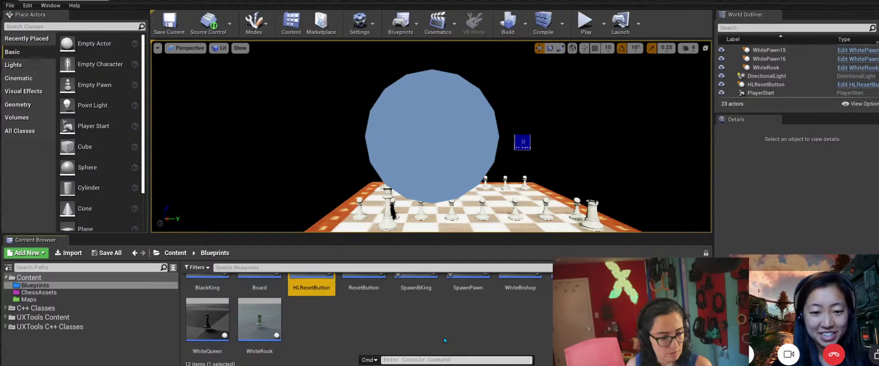
pyautogui.scroll(2, 444, 340)
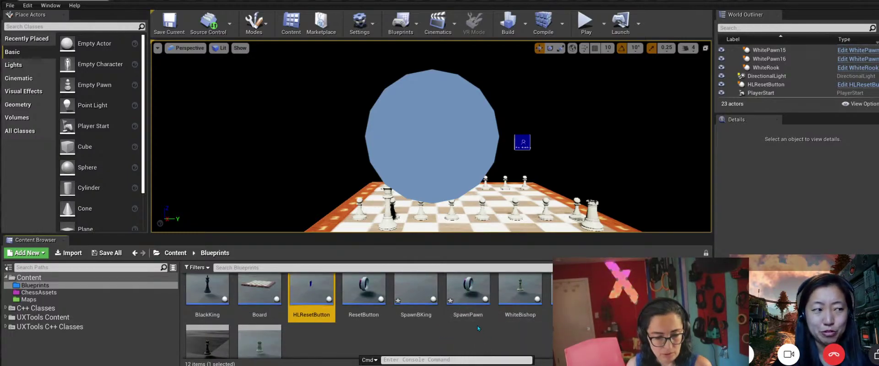
# Open the SpawnBKing blueprint and break the execution link between On Button Pressed and Create Black King.
pyautogui.doubleClick(430, 302)
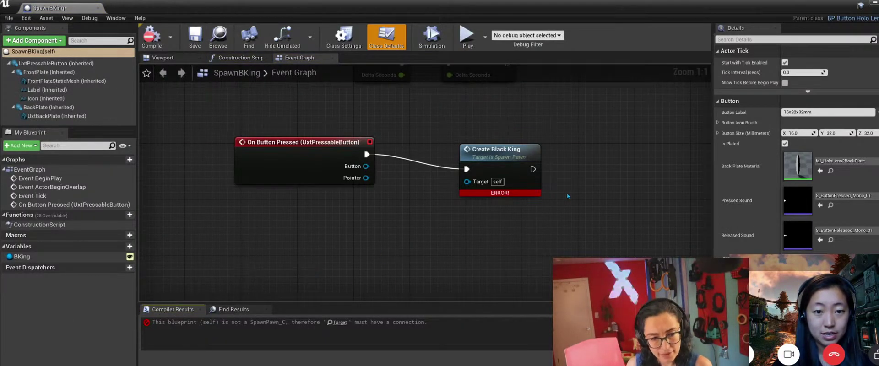
pyautogui.click(496, 159)
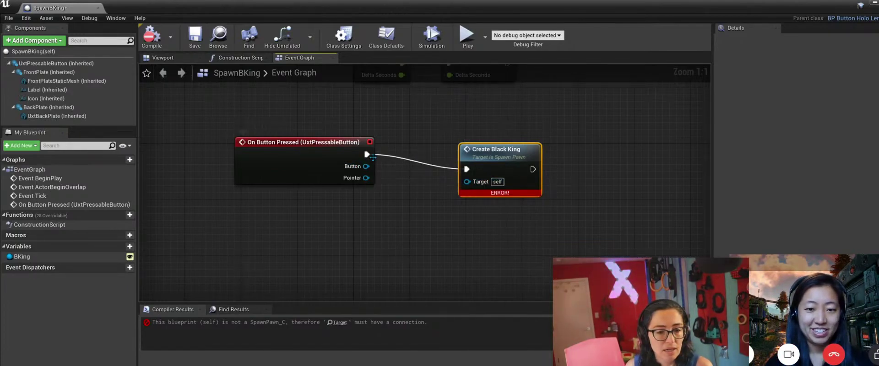
pyautogui.rightClick(403, 159)
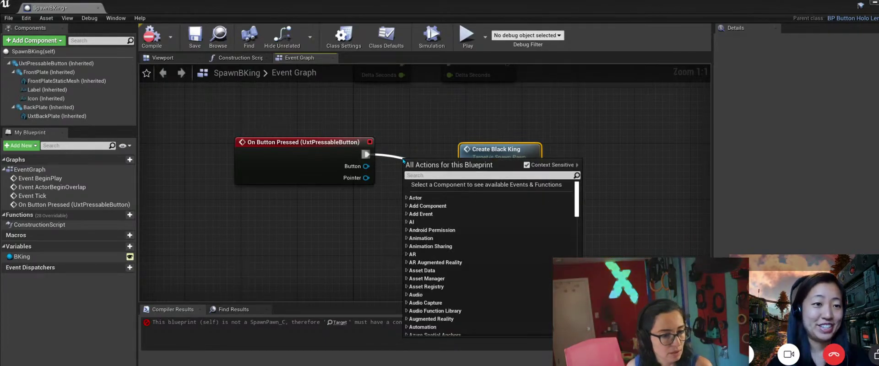
pyautogui.press('Escape')
pyautogui.moveTo(466, 169); pyautogui.dragTo(366, 154)
pyautogui.rightClick(366, 154)
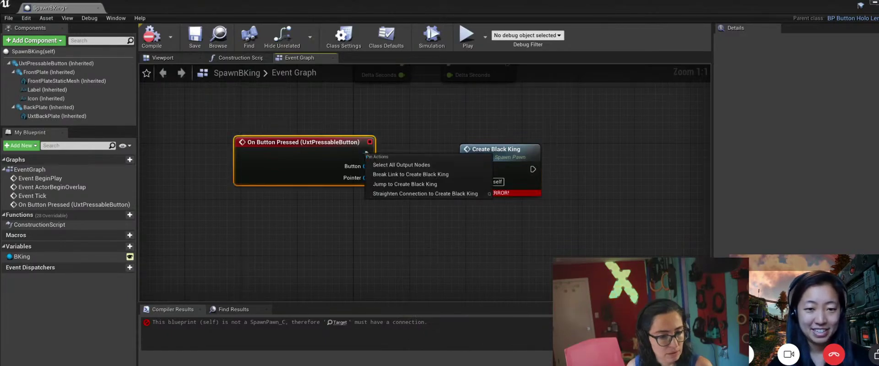
pyautogui.click(382, 173)
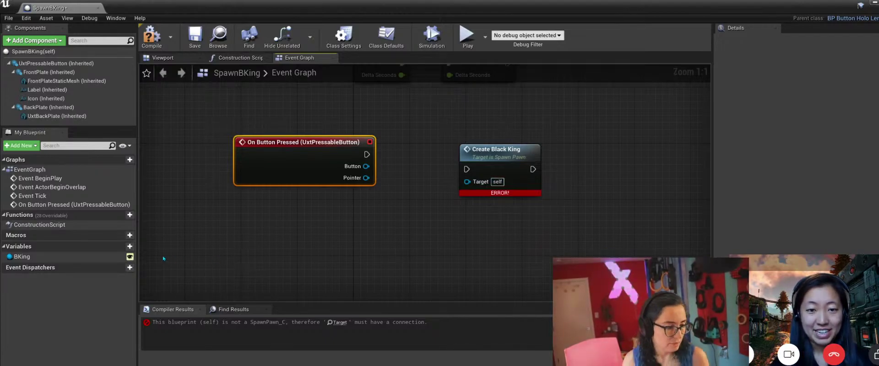
# Add a variable named SpawnPawn to SpawnBKing and set its type to a Spawn Pawn object reference.
pyautogui.moveTo(116, 217)
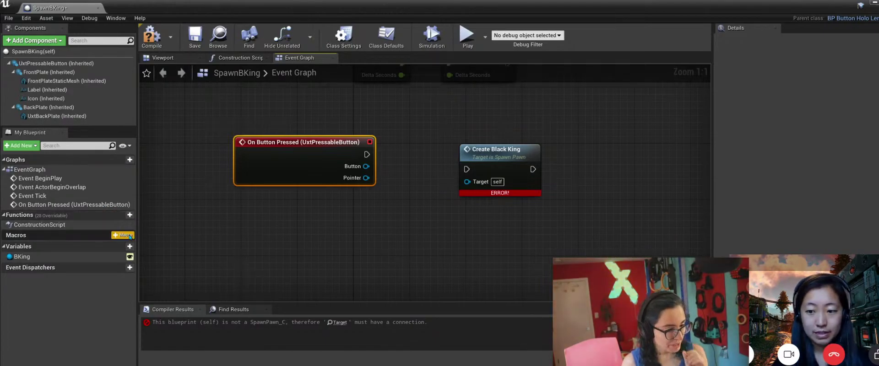
pyautogui.click(130, 248)
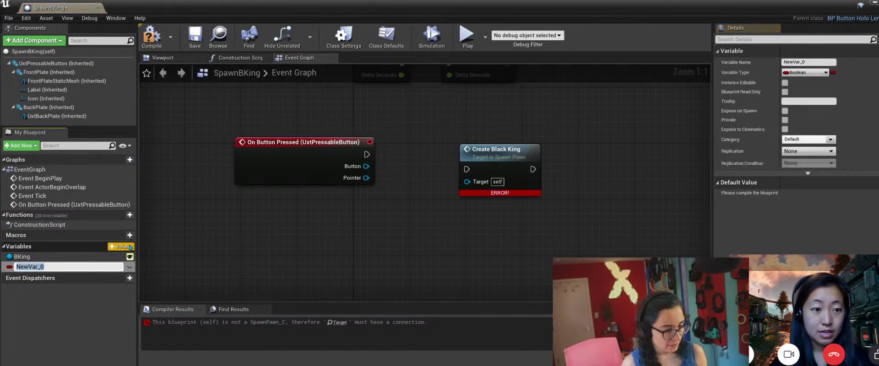
pyautogui.write('S')
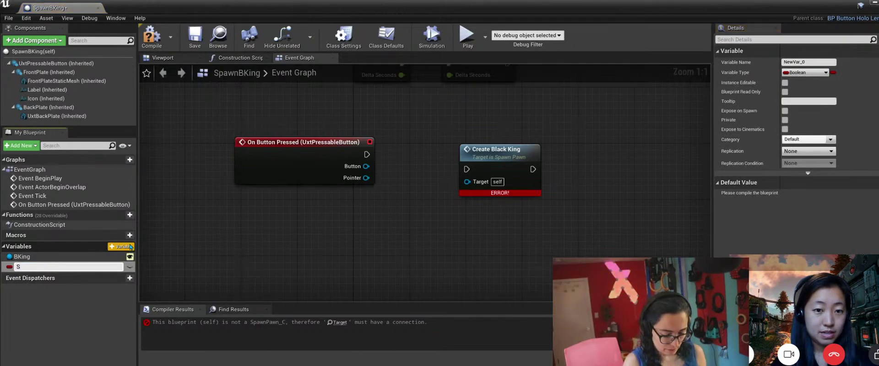
pyautogui.write('pawnPawn')
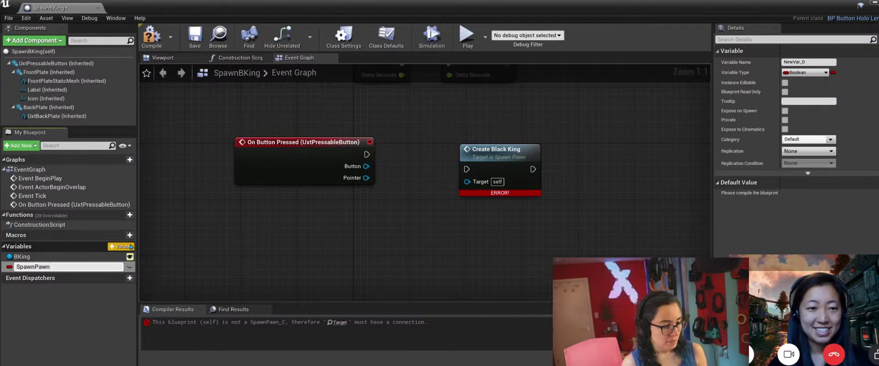
pyautogui.press('Return')
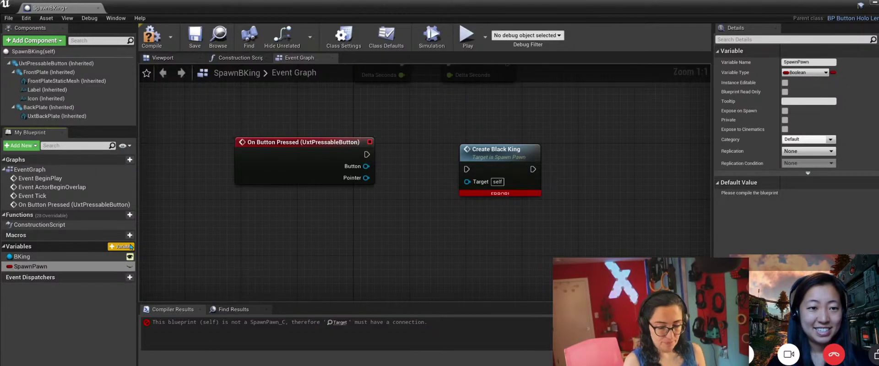
pyautogui.click(805, 72)
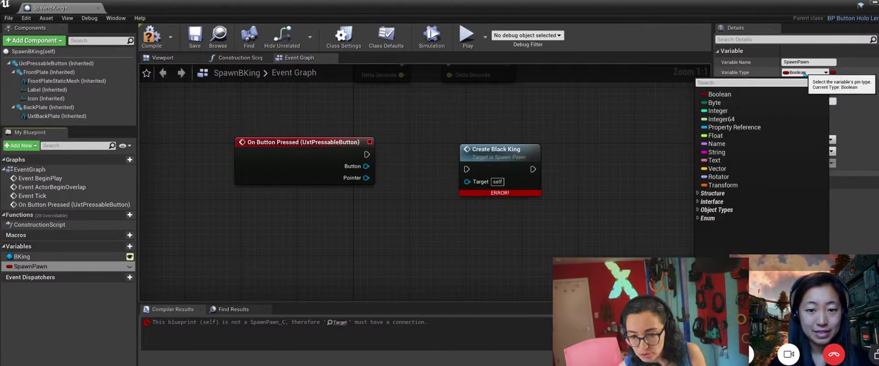
pyautogui.write('spawn')
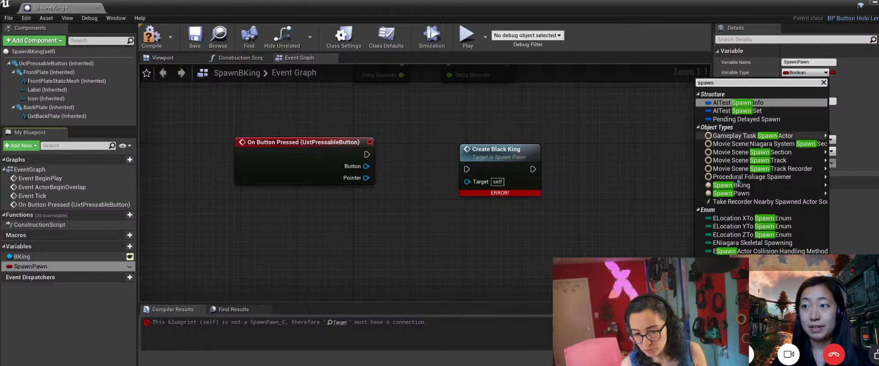
pyautogui.click(748, 193)
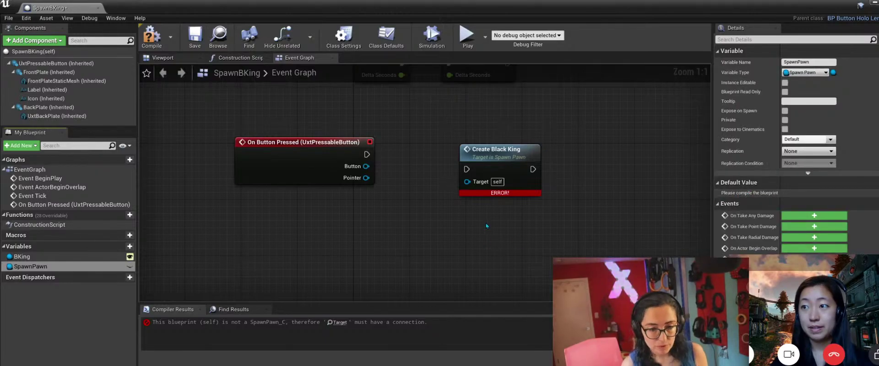
# Place a Get SpawnPawn node in the event graph below the On Button Pressed event.
pyautogui.moveTo(19, 270); pyautogui.dragTo(331, 217)
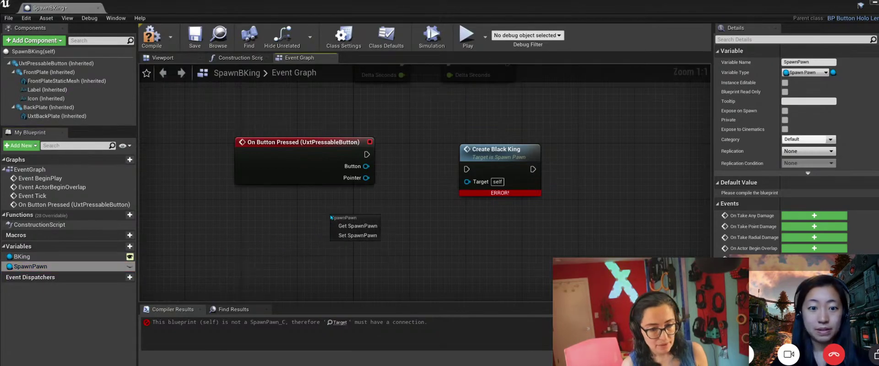
pyautogui.click(361, 226)
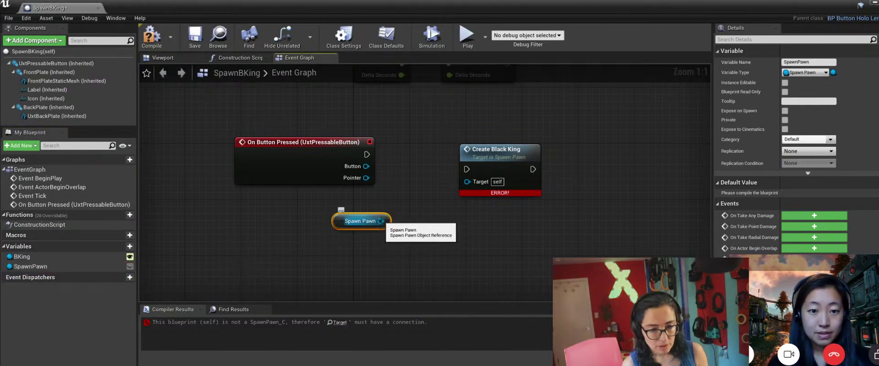
# Wire the Spawn Pawn getter to Create Black King's Target and connect On Button Pressed to its execution input.
pyautogui.moveTo(381, 221); pyautogui.dragTo(395, 200)
pyautogui.click(374, 210)
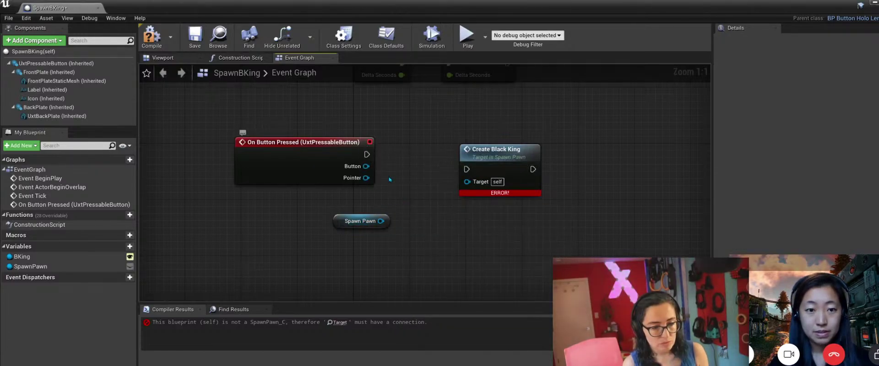
pyautogui.moveTo(380, 221); pyautogui.dragTo(466, 181)
pyautogui.moveTo(366, 154); pyautogui.dragTo(467, 169)
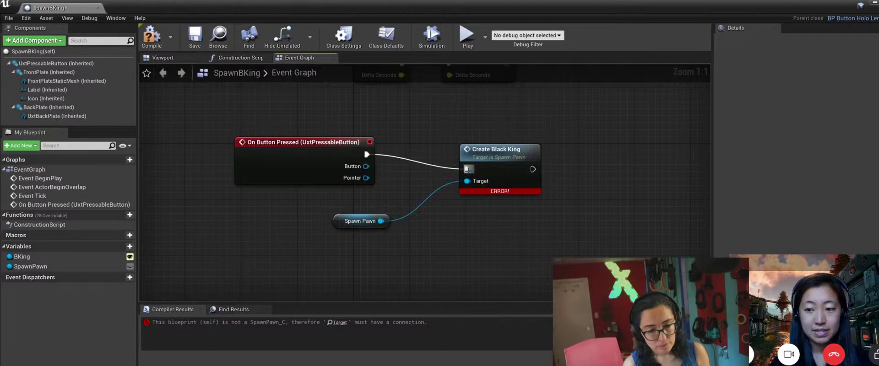
# Compile SpawnBKing and open the function definition behind its Create Black King node.
pyautogui.click(151, 33)
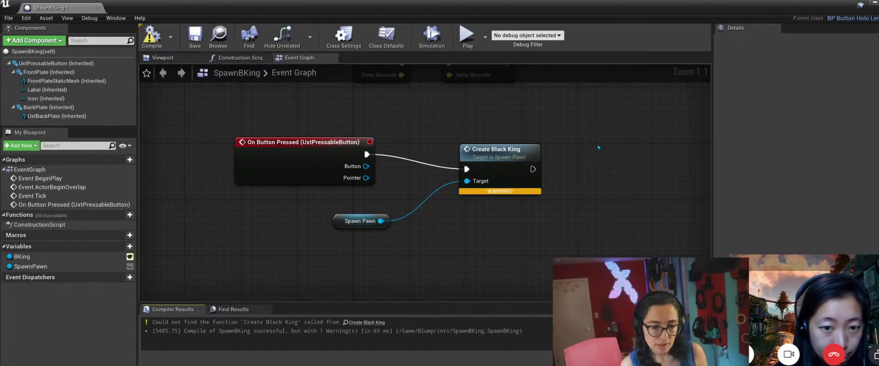
pyautogui.moveTo(492, 193)
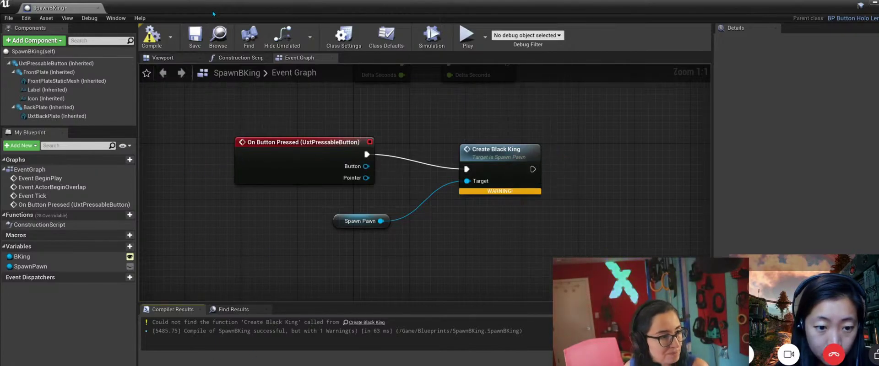
pyautogui.click(146, 43)
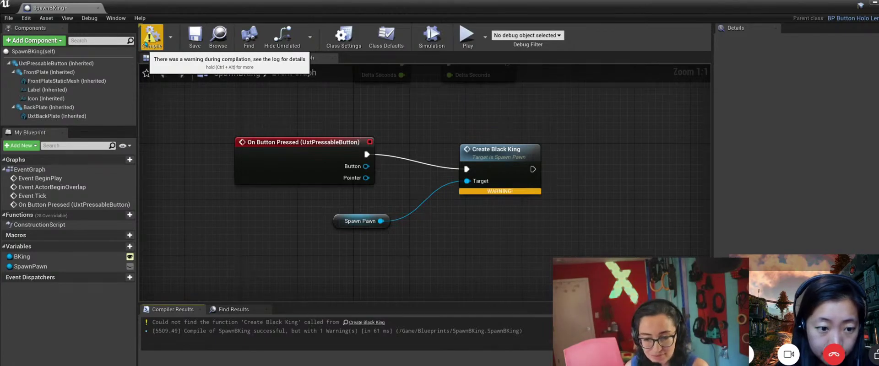
pyautogui.click(146, 44)
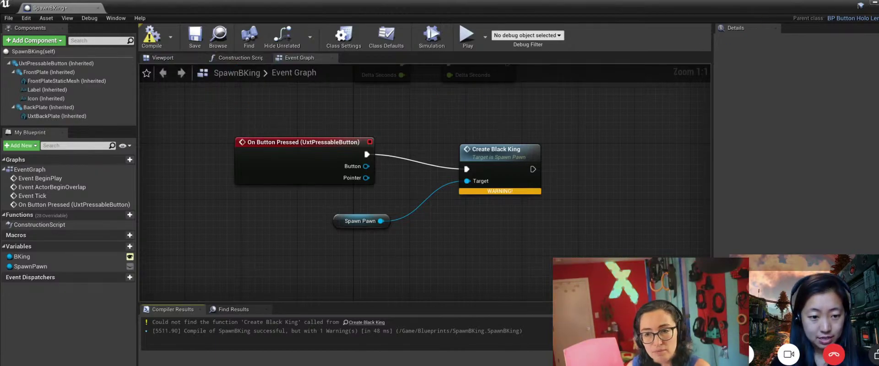
pyautogui.doubleClick(505, 158)
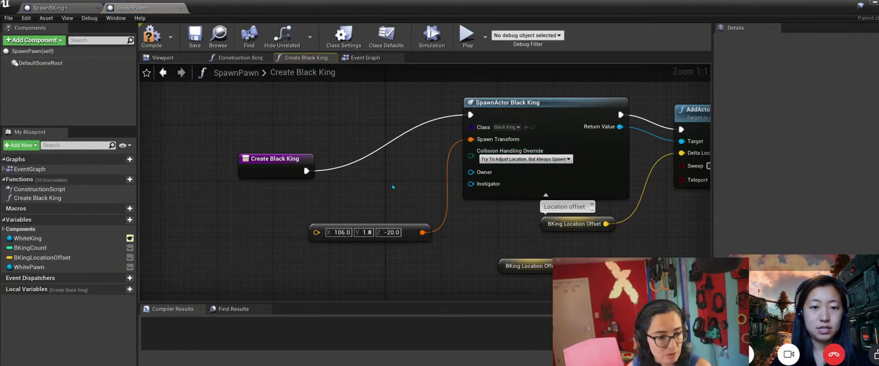
# Break the execution link from Create Black King to SpawnActor Black King and compile SpawnPawn.
pyautogui.click(287, 158)
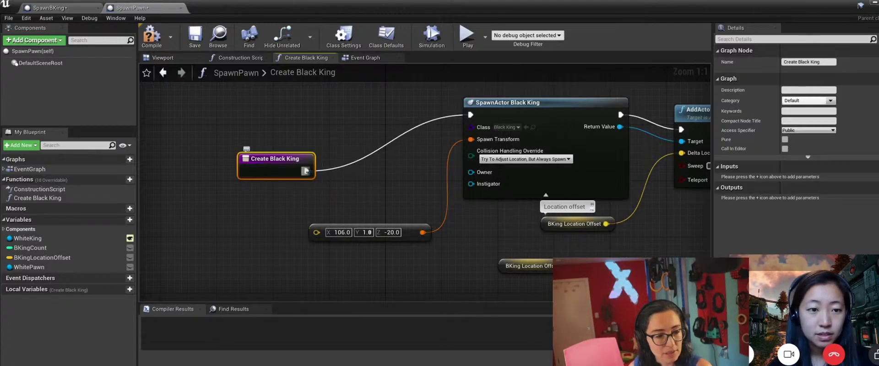
pyautogui.rightClick(305, 171)
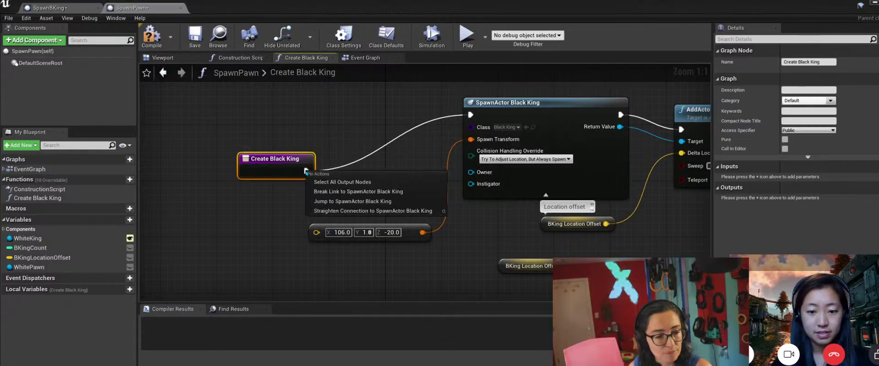
pyautogui.click(327, 191)
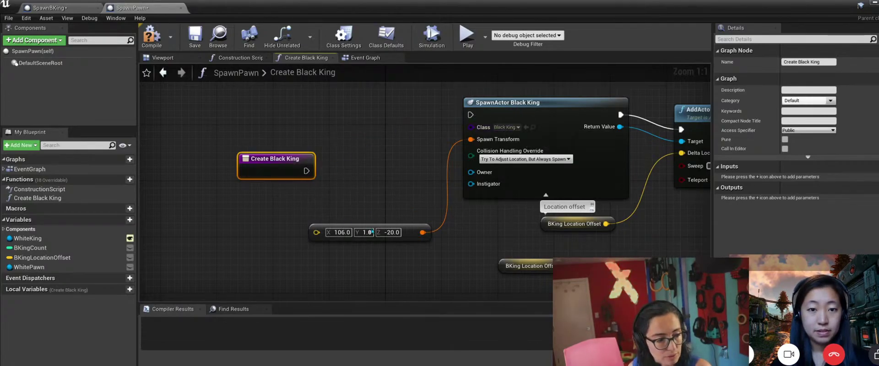
pyautogui.moveTo(507, 102)
pyautogui.mouseDown()
pyautogui.moveTo(470, 102)
pyautogui.moveTo(500, 100)
pyautogui.mouseUp()
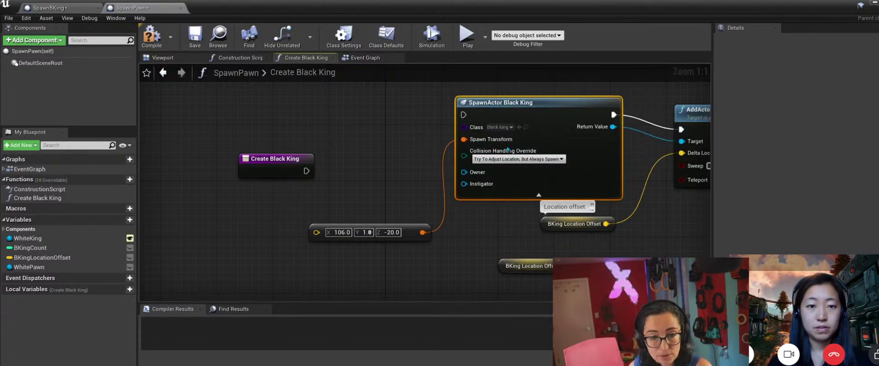
pyautogui.click(293, 160)
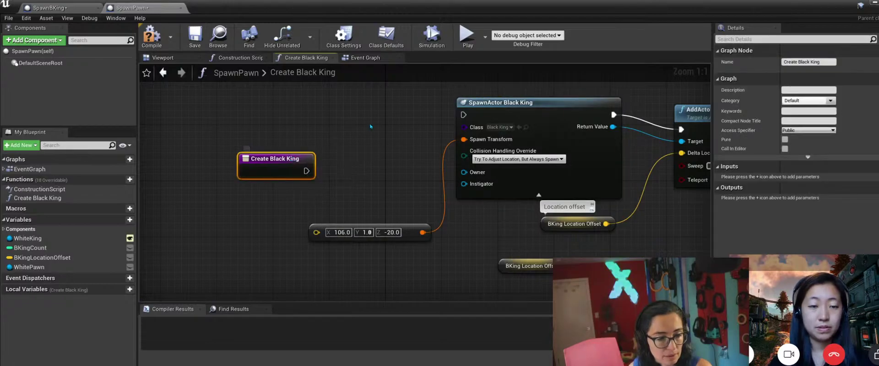
pyautogui.click(229, 105)
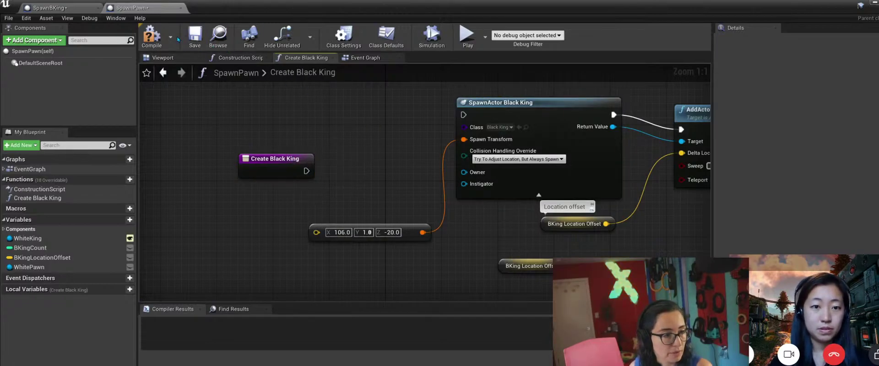
pyautogui.click(151, 38)
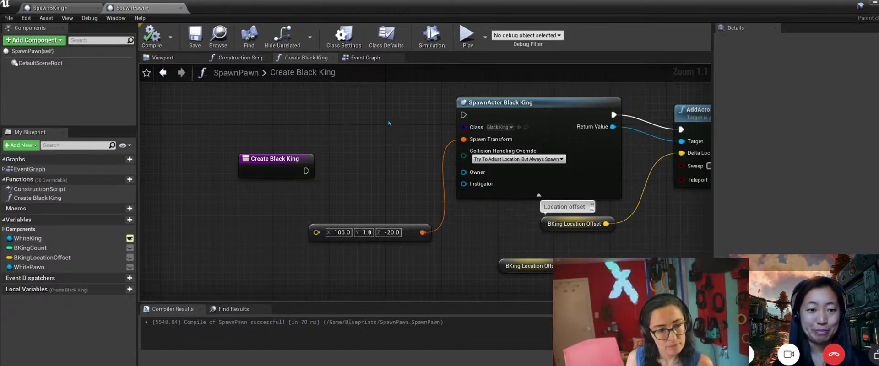
# Reconnect the Create Black King entry node's execution output to SpawnActor Black King.
pyautogui.click(267, 161)
pyautogui.click(267, 162)
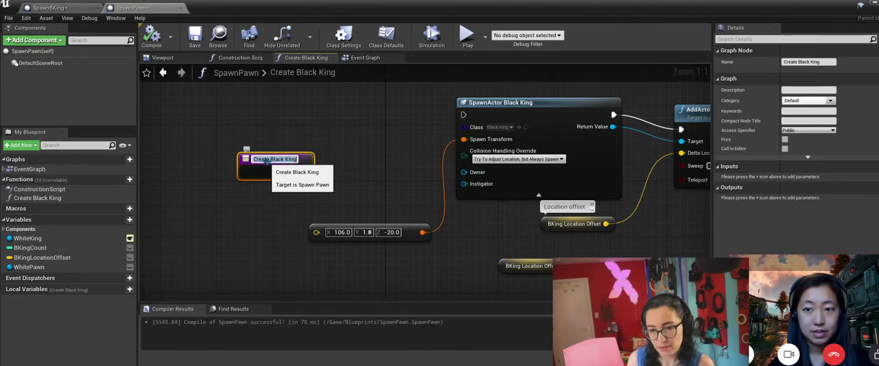
pyautogui.click(293, 169)
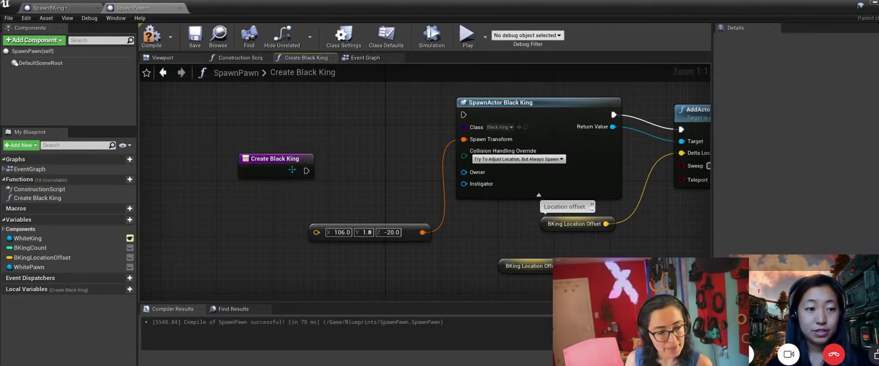
pyautogui.moveTo(306, 171); pyautogui.dragTo(463, 115)
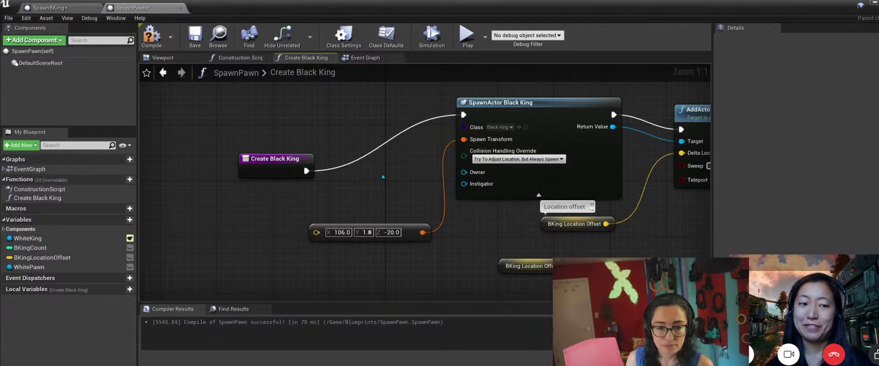
# Look over the Create Black King node chain through to the BKing Location Offset setter, and save and compile SpawnPawn.
pyautogui.moveTo(467, 246); pyautogui.dragTo(355, 249, button='right')
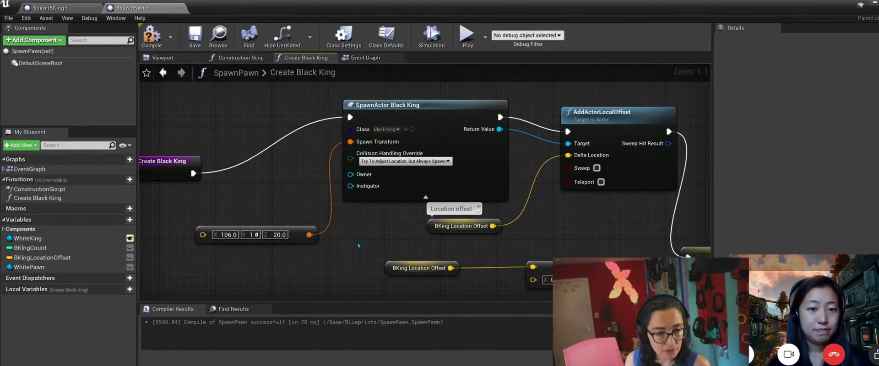
pyautogui.click(397, 130)
pyautogui.click(398, 131)
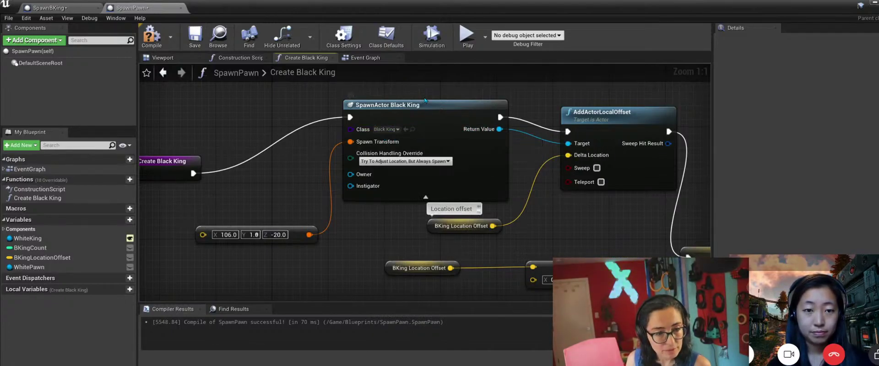
pyautogui.click(441, 105)
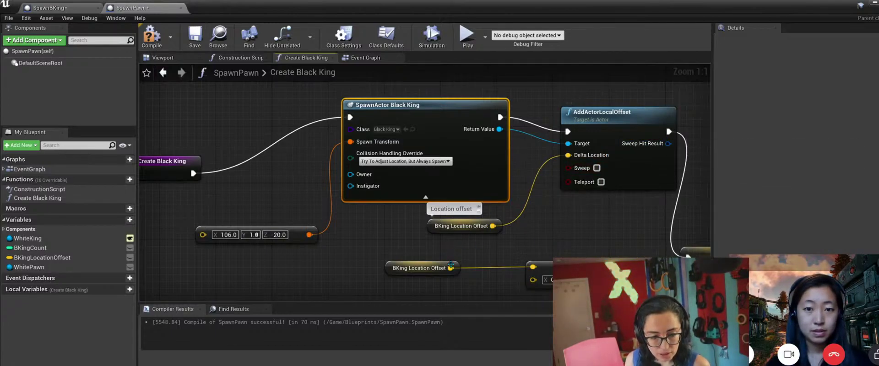
pyautogui.click(608, 263)
pyautogui.moveTo(621, 224); pyautogui.dragTo(481, 205, button='right')
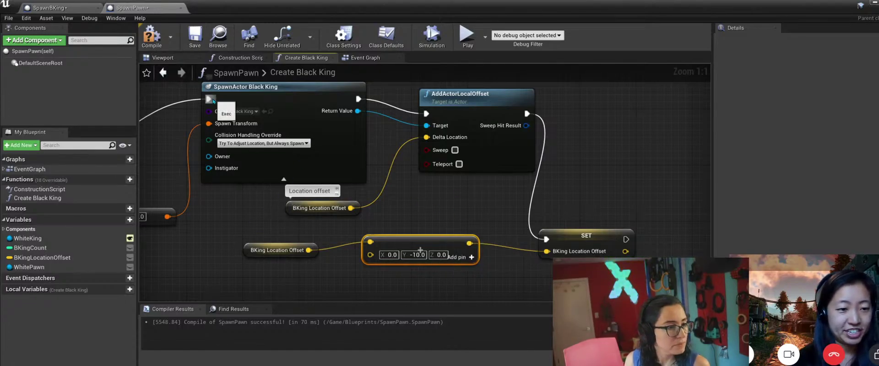
pyautogui.click(198, 40)
pyautogui.click(153, 40)
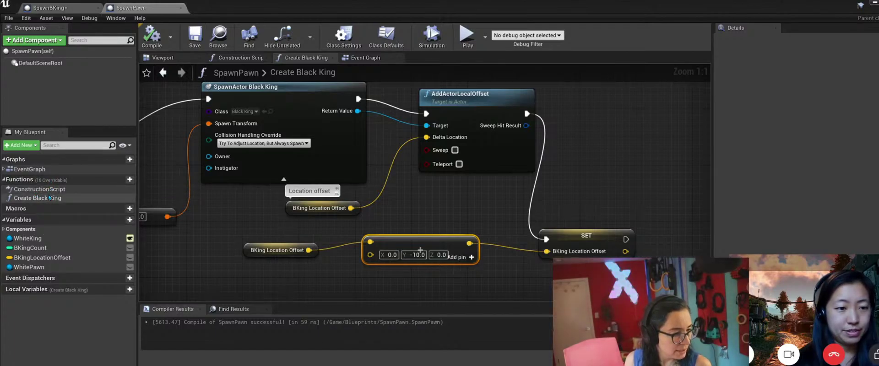
# Return from the Create Black King function to SpawnPawn's event graph and examine which events call it.
pyautogui.click(48, 199)
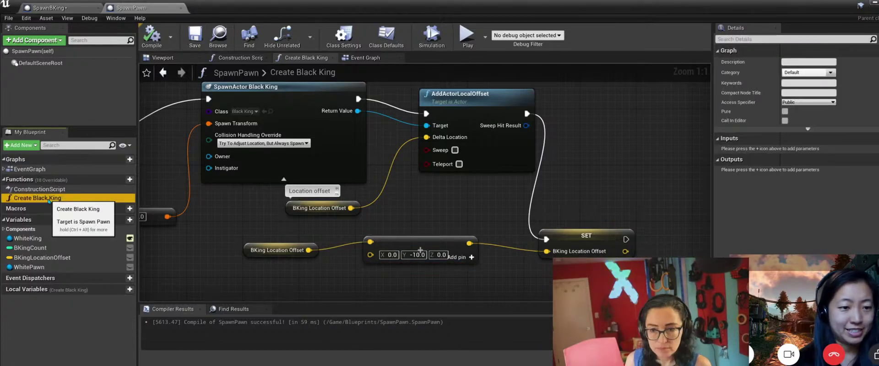
pyautogui.rightClick(48, 200)
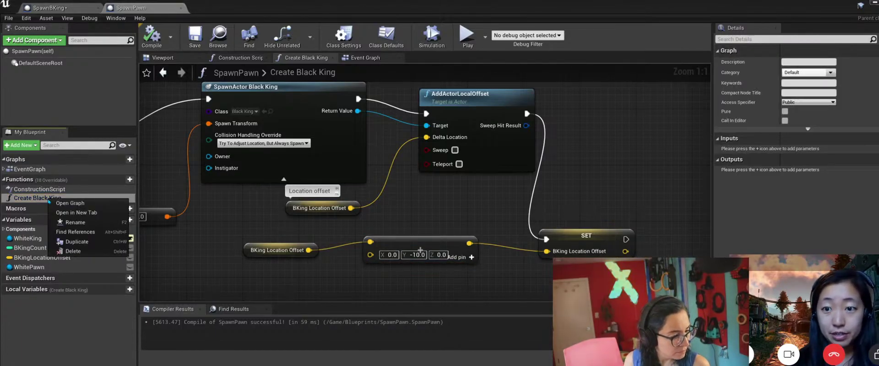
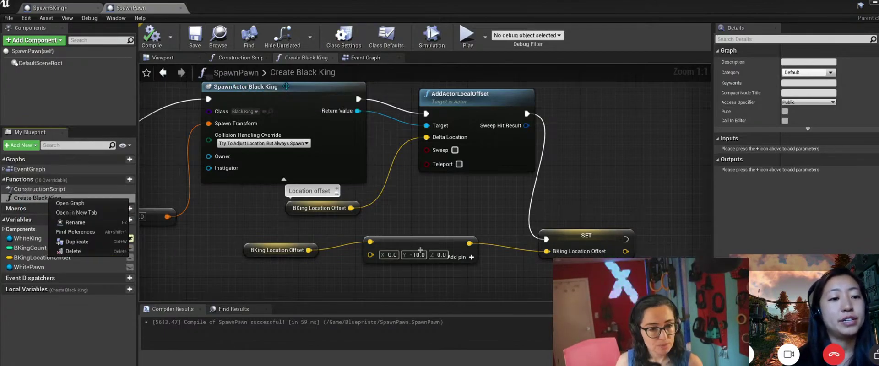
pyautogui.click(247, 76)
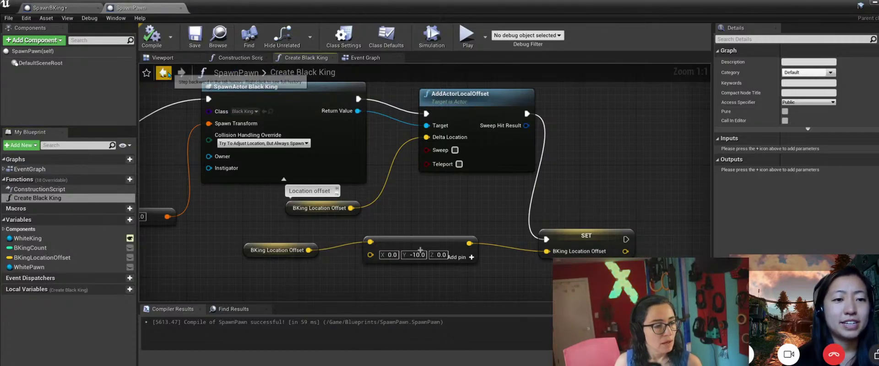
pyautogui.click(165, 73)
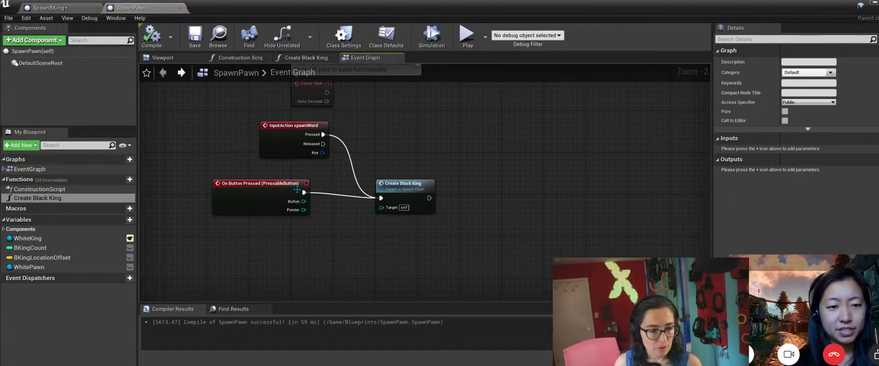
pyautogui.moveTo(232, 151); pyautogui.dragTo(203, 158, button='right')
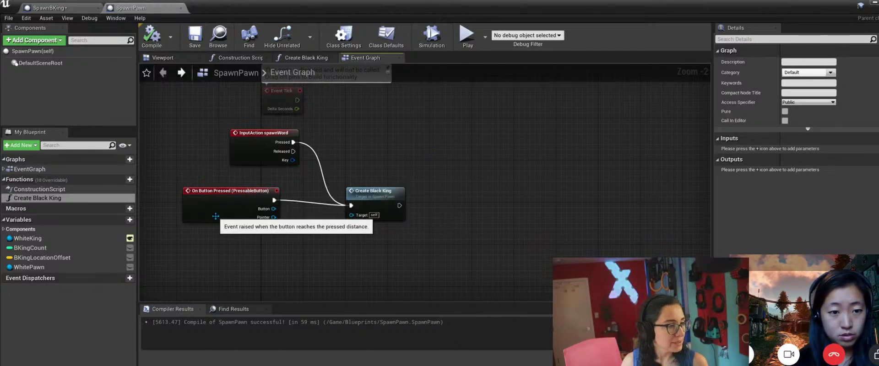
# Search SpawnPawn's addable components for "holo", browse the full component list, and view its Construction Script.
pyautogui.click(40, 52)
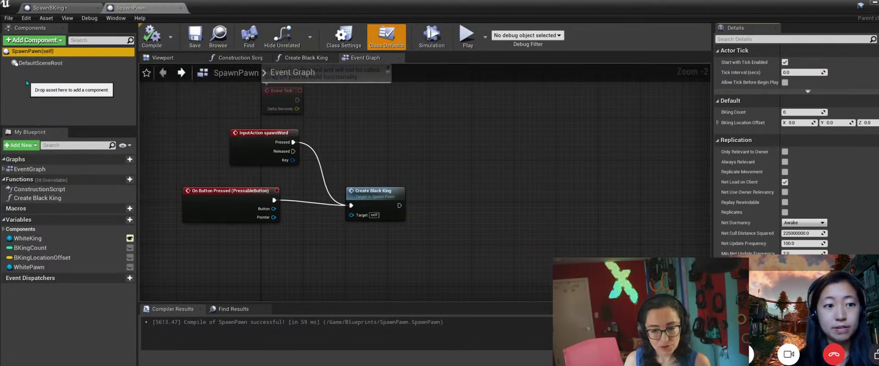
pyautogui.click(43, 39)
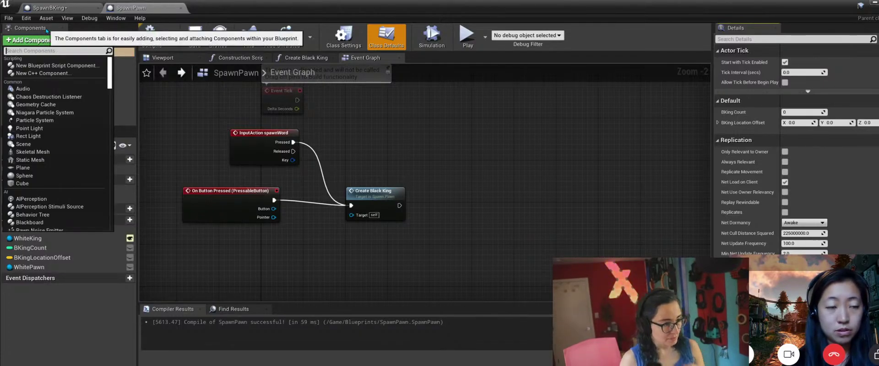
pyautogui.write('b')
pyautogui.press('BackSpace')
pyautogui.write('ho')
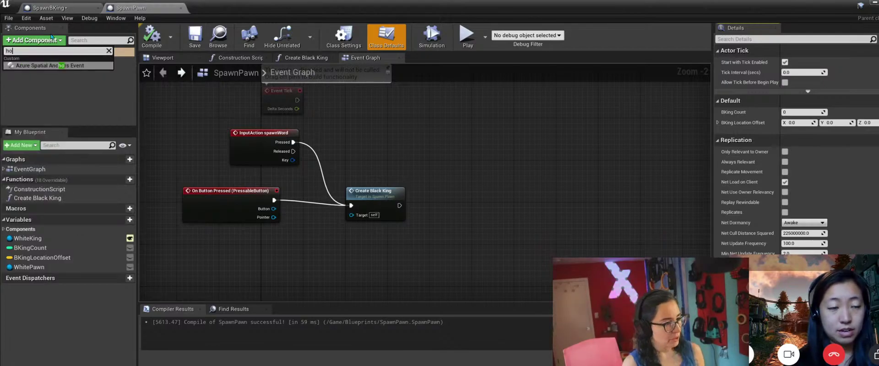
pyautogui.write('lo')
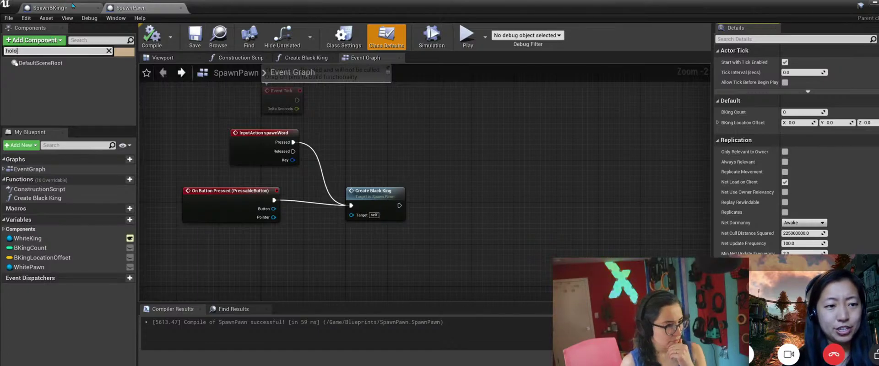
pyautogui.moveTo(40, 49); pyautogui.dragTo(3, 59)
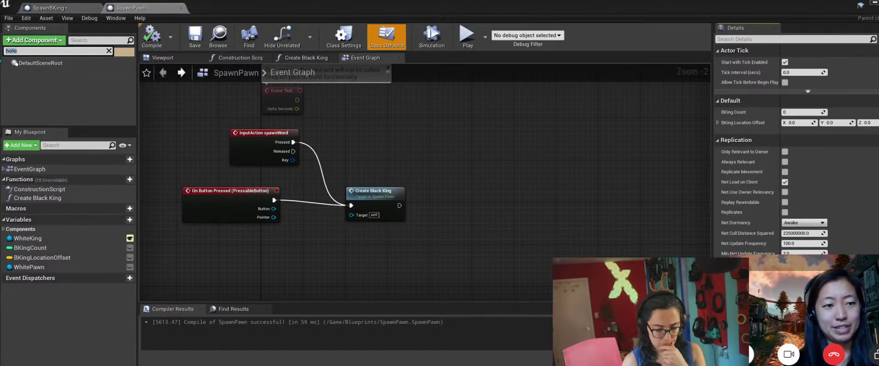
pyautogui.press('BackSpace')
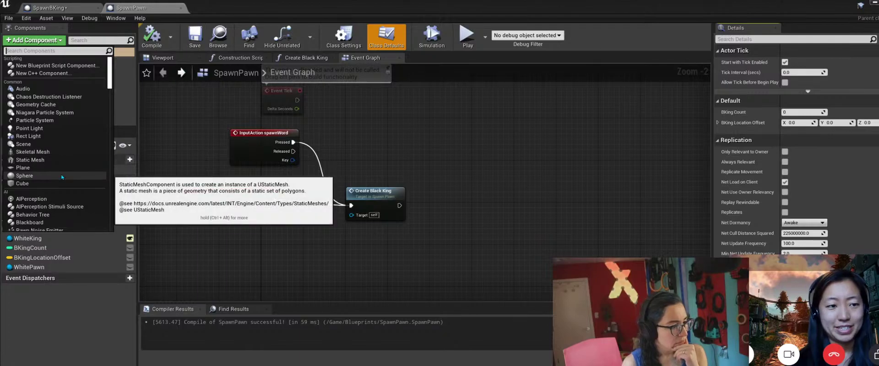
pyautogui.scroll(-1, 63, 176)
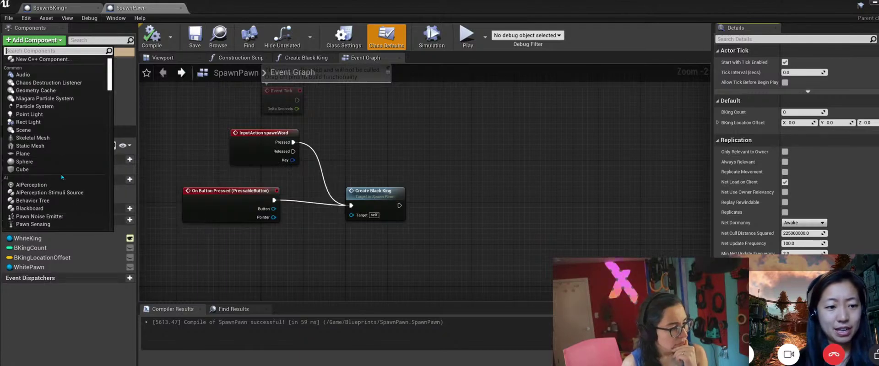
pyautogui.click(83, 335)
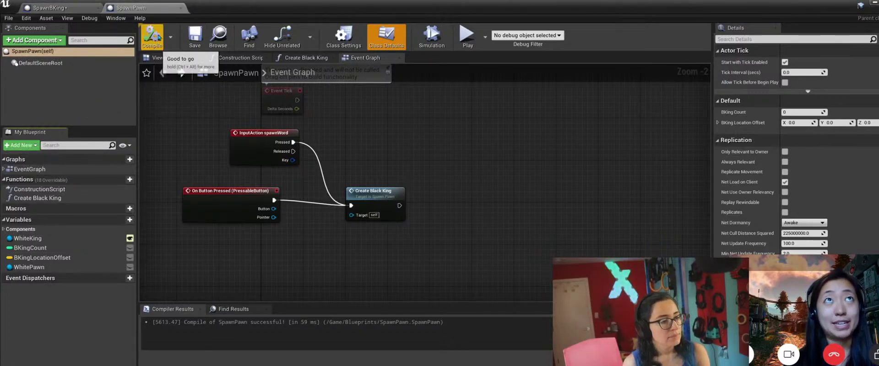
pyautogui.click(238, 60)
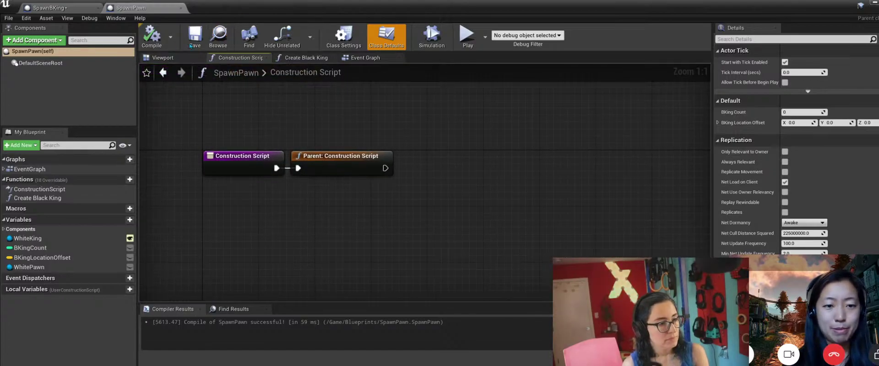
# Make the SpawnPawn variable in the SpawnBKing blueprint instance editable, and compile and save the blueprint.
pyautogui.click(67, 10)
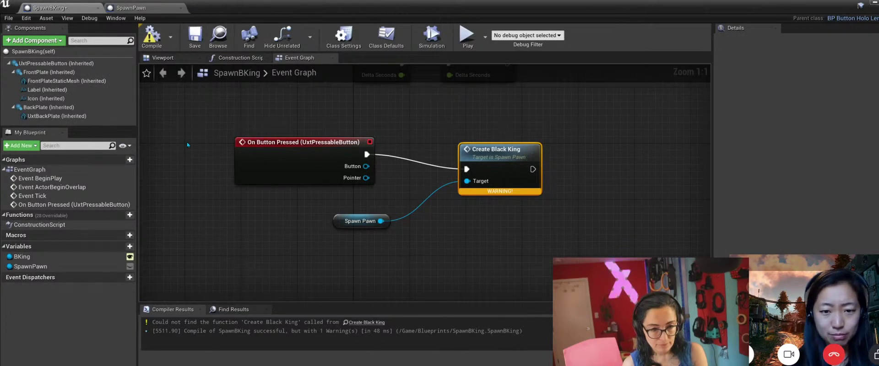
pyautogui.click(358, 222)
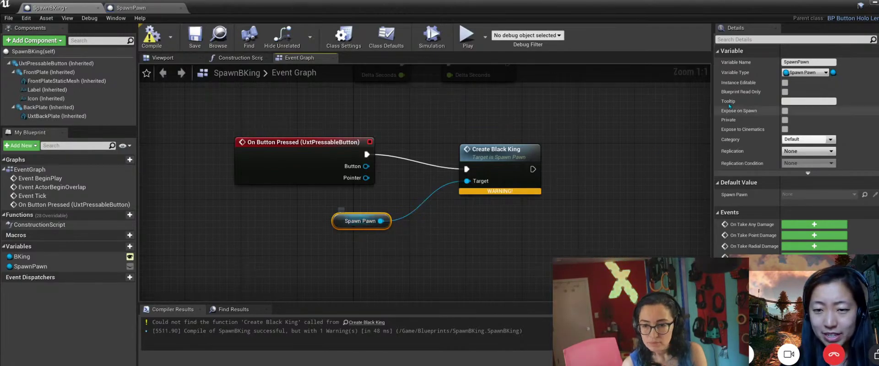
pyautogui.click(784, 82)
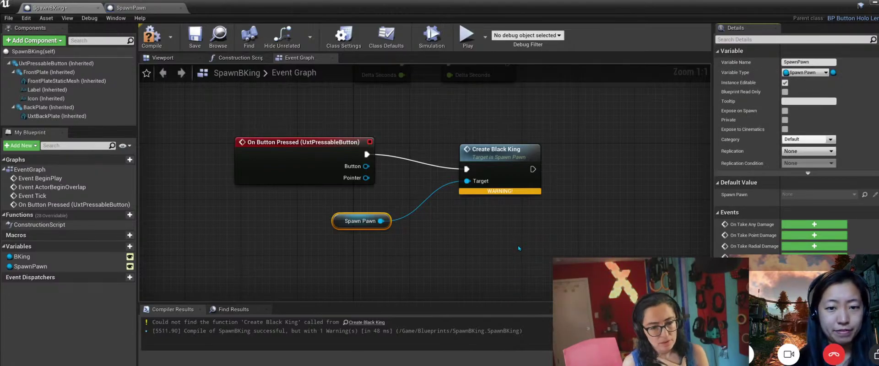
pyautogui.click(150, 39)
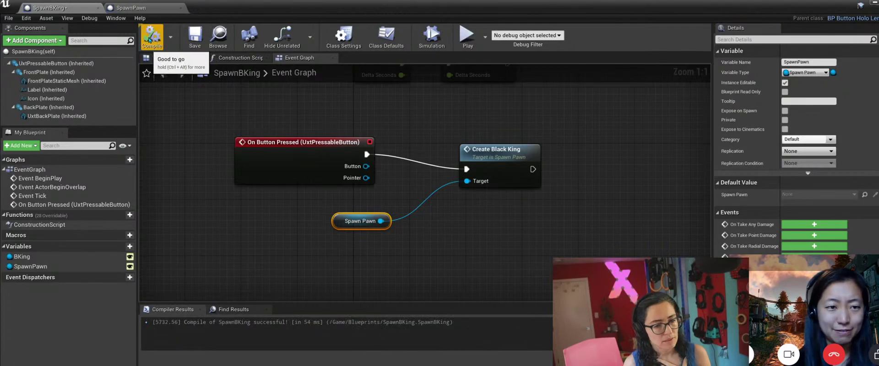
pyautogui.click(194, 37)
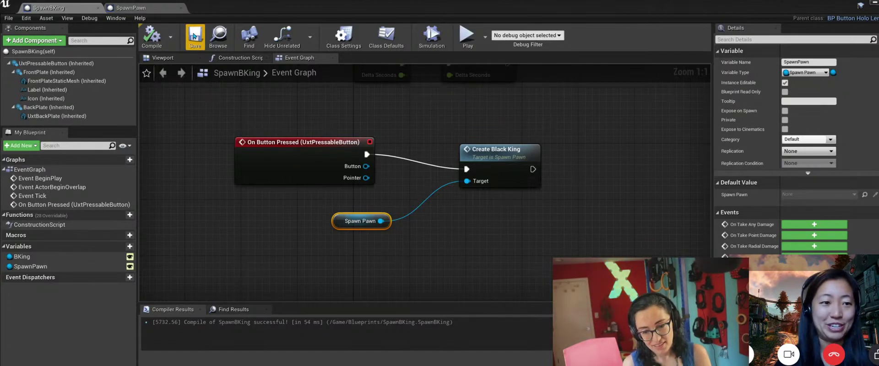
# Place a SpawnBKing actor in the level beside HLResetButton and check the reset button's transform for reference.
pyautogui.click(871, 3)
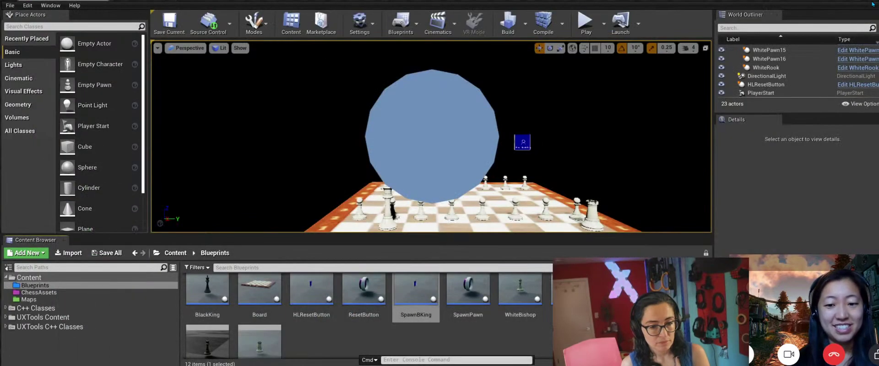
pyautogui.moveTo(420, 295); pyautogui.dragTo(551, 147)
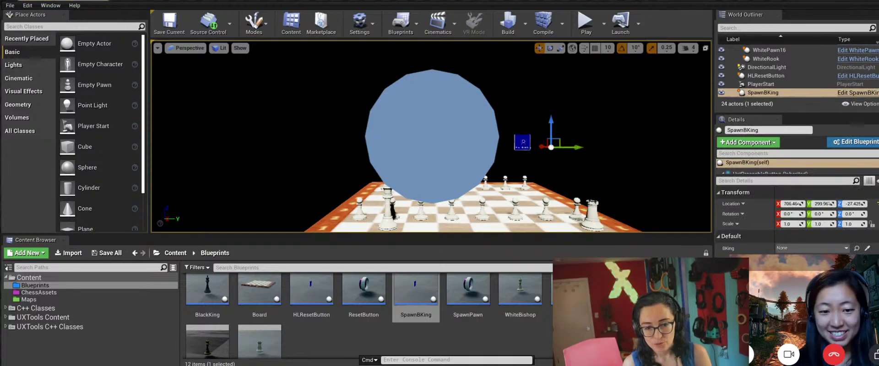
pyautogui.click(522, 143)
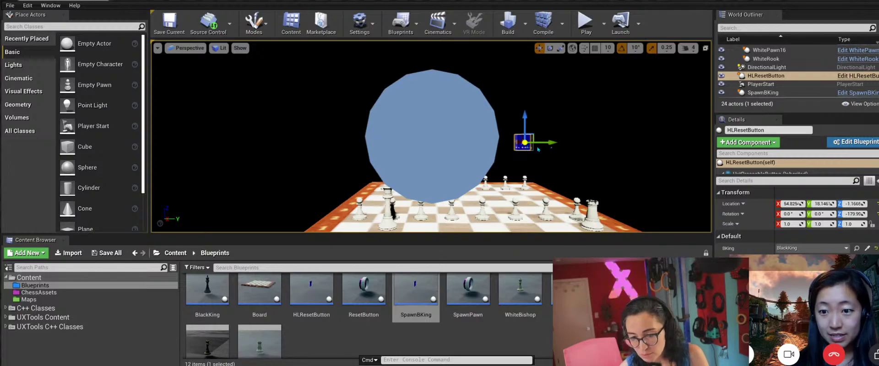
# Set the placed SpawnBKing actor's location to X 50, Y 20, Z 0 and its Z rotation to 180°.
pyautogui.click(758, 94)
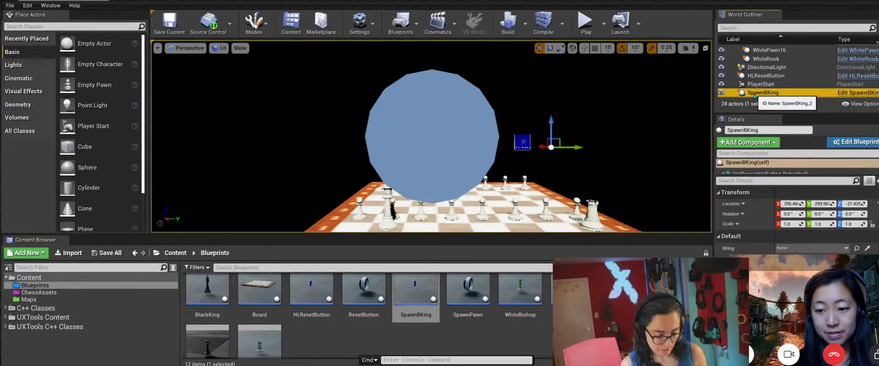
pyautogui.click(791, 204)
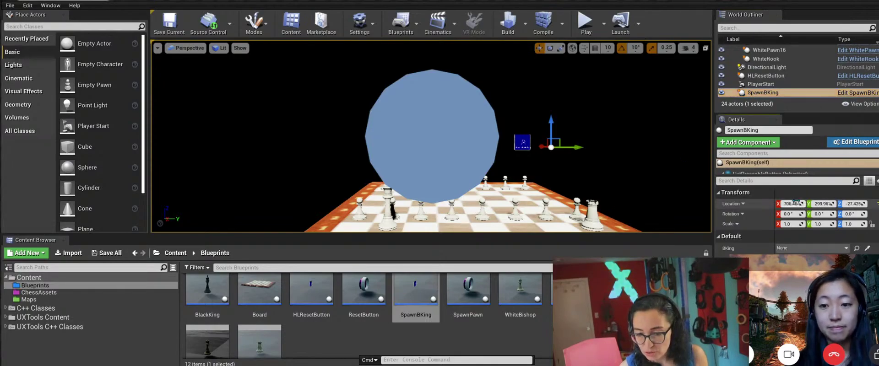
pyautogui.write('50')
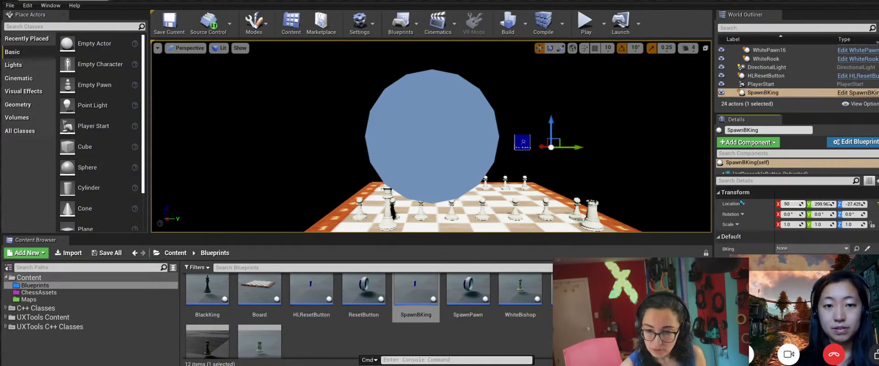
pyautogui.press('Tab')
pyautogui.write('20')
pyautogui.press('Tab')
pyautogui.write('0')
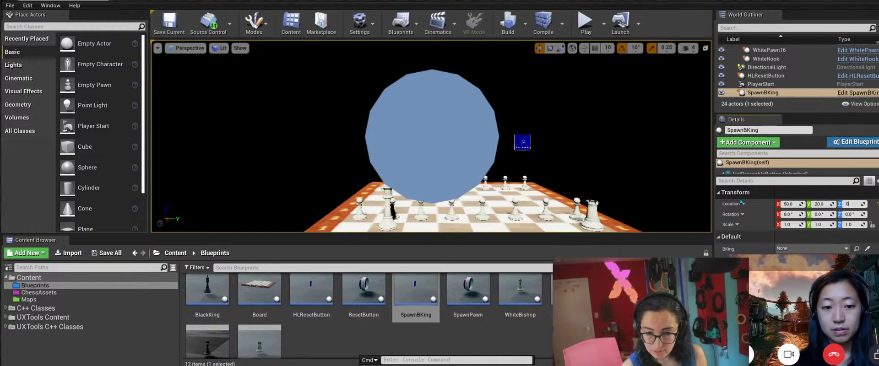
pyautogui.press('Return')
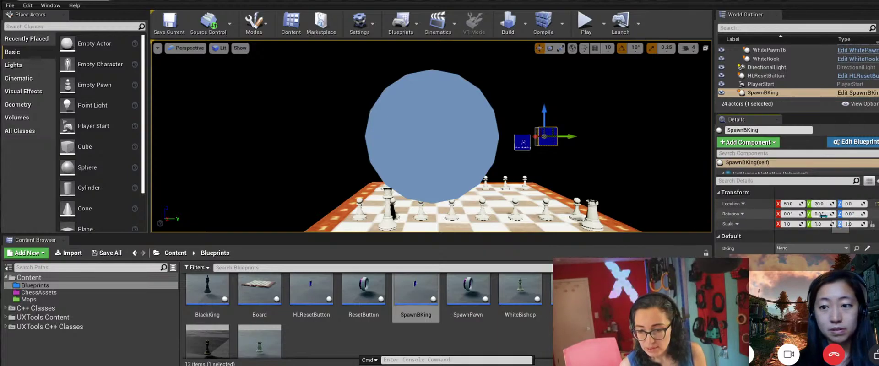
pyautogui.click(855, 213)
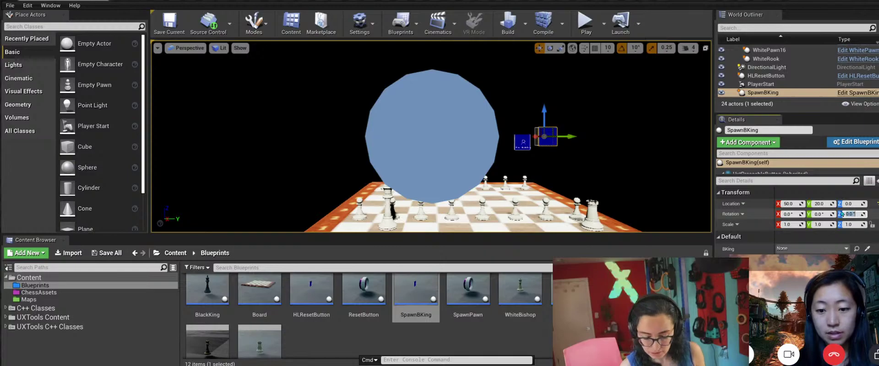
pyautogui.write('180')
pyautogui.press('Return')
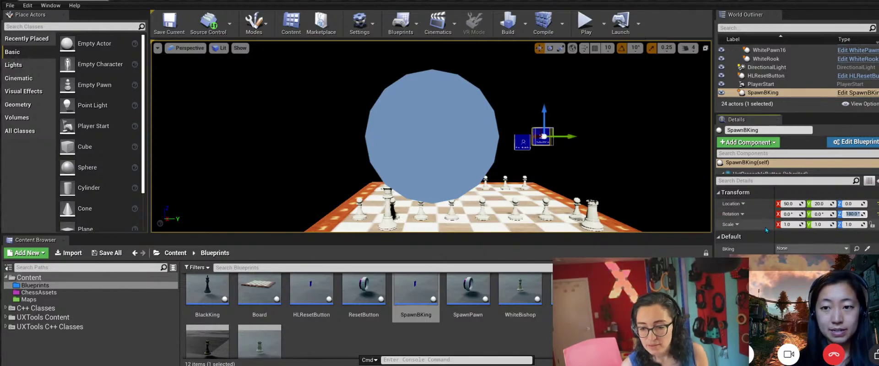
# Set the placed SpawnBKing actor's Button Label to "Spawn Bking".
pyautogui.scroll(-2, 766, 231)
pyautogui.scroll(-2, 780, 257)
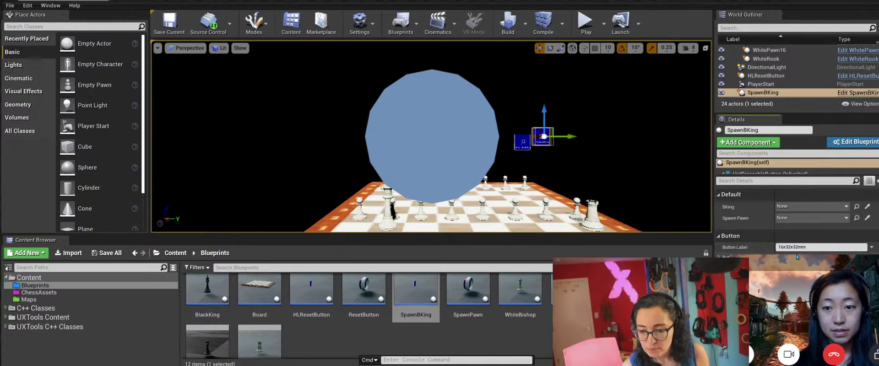
pyautogui.click(779, 247)
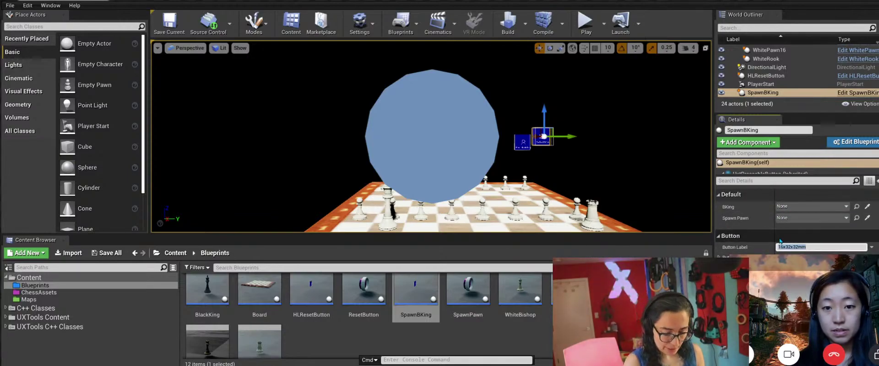
pyautogui.write('Spawn Bking')
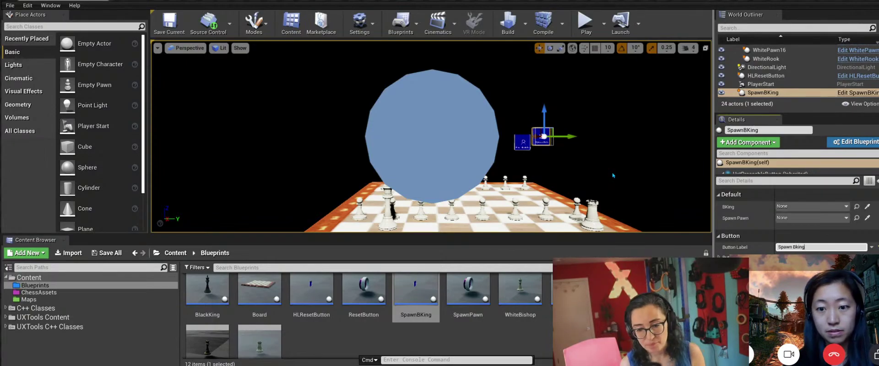
# Save the level and run a brief play test with the SpawnBKing button in the scene.
pyautogui.click(169, 23)
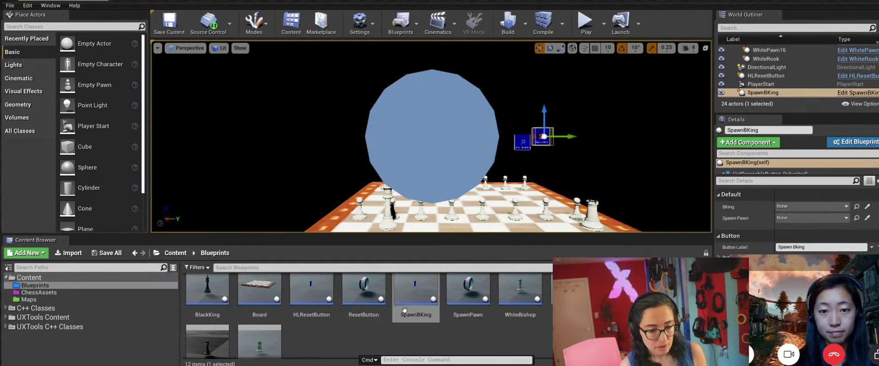
pyautogui.click(588, 25)
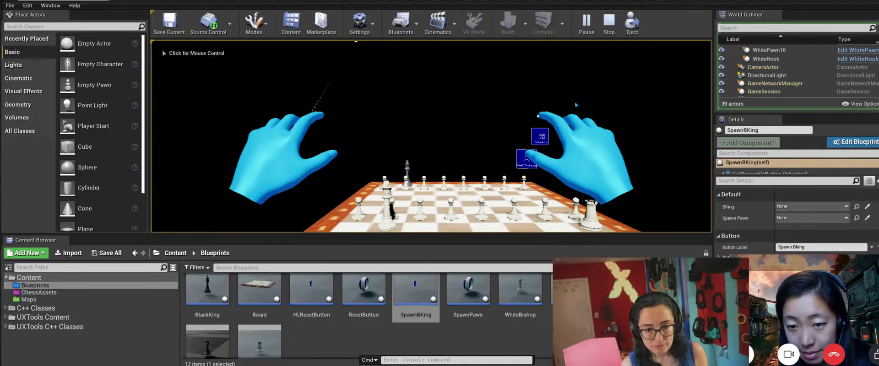
pyautogui.click(608, 20)
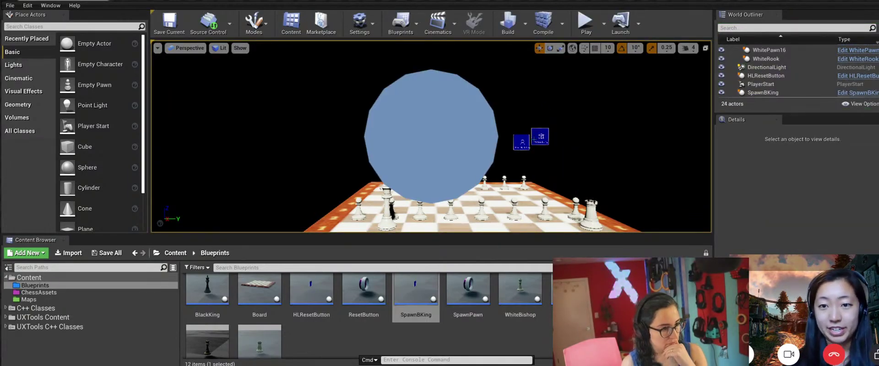
# Set the placed SpawnBKing actor's BKing reference to the BlackKing on the board.
pyautogui.click(418, 305)
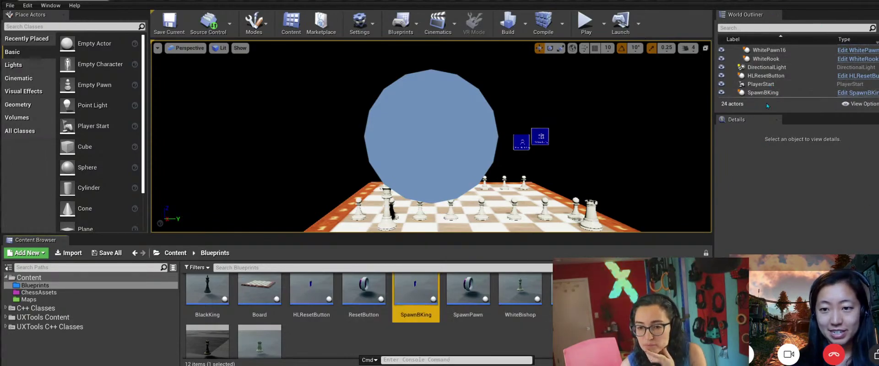
pyautogui.click(540, 137)
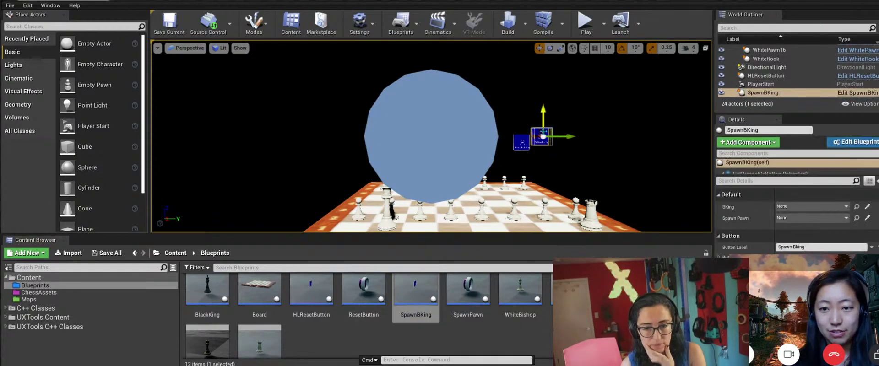
pyautogui.click(796, 209)
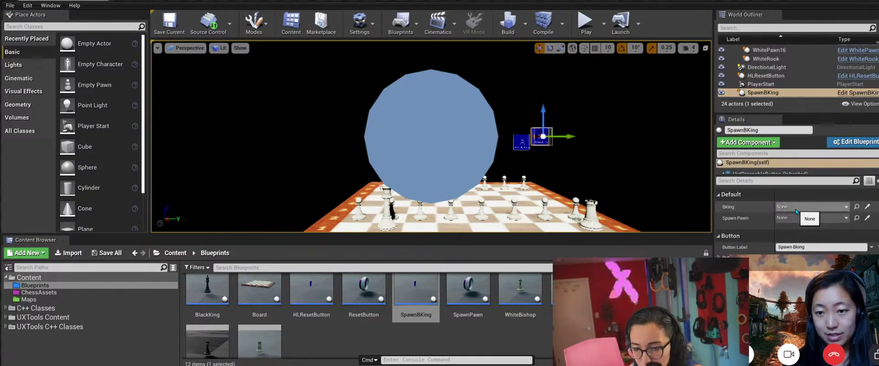
pyautogui.click(774, 268)
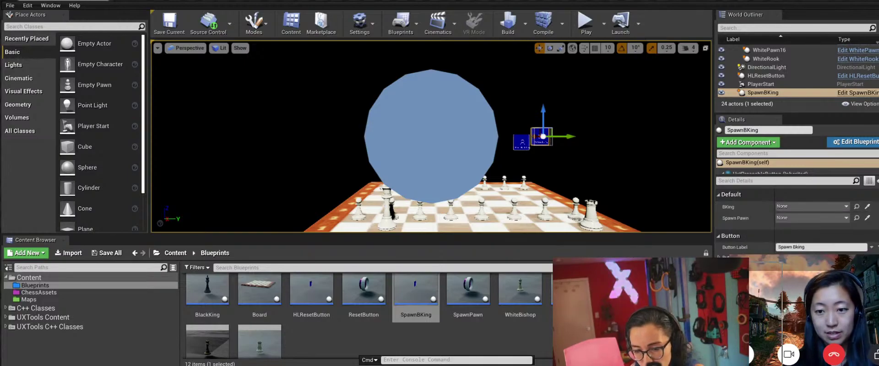
pyautogui.click(796, 207)
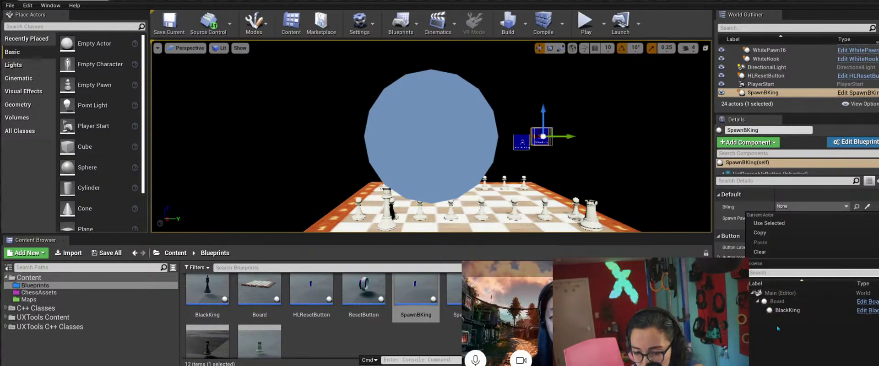
pyautogui.click(788, 310)
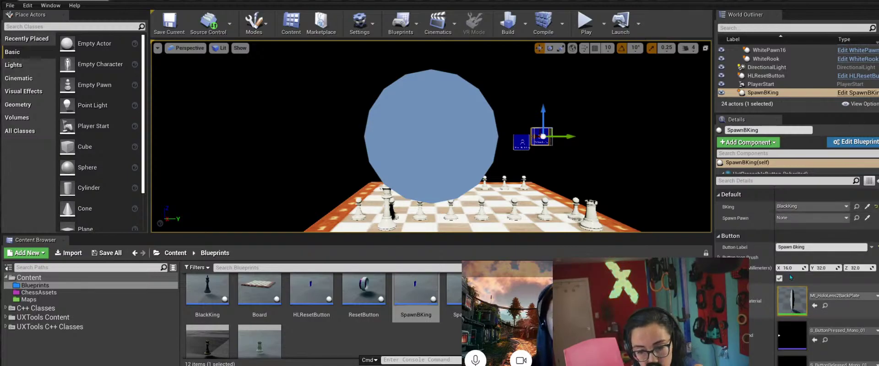
pyautogui.click(809, 219)
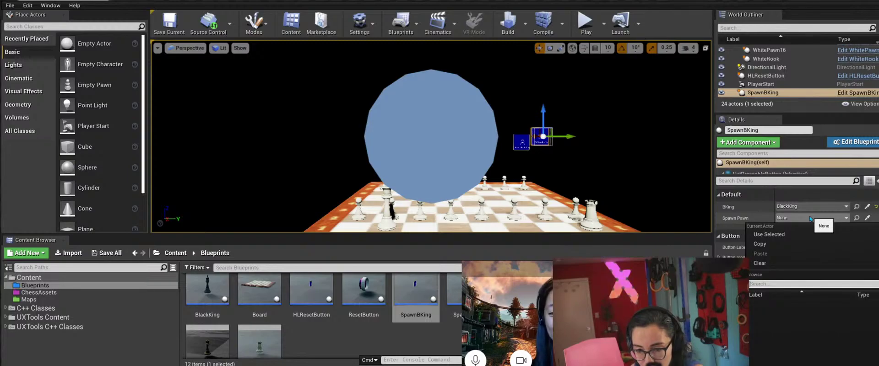
pyautogui.click(779, 284)
pyautogui.write('spa')
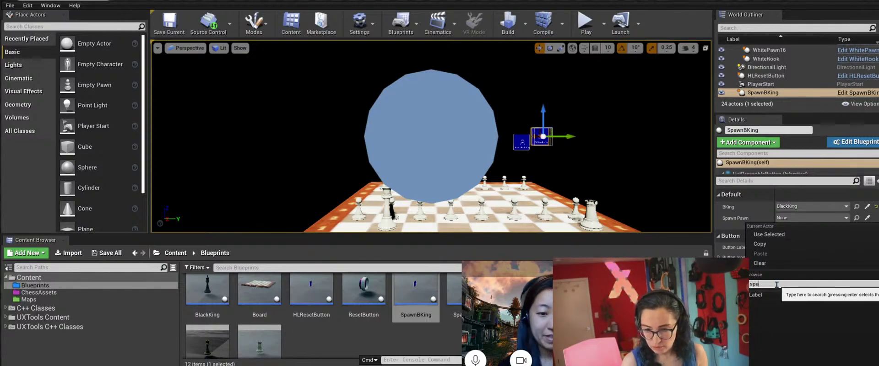
pyautogui.press('BackSpace')
pyautogui.press('BackSpace')
pyautogui.press('BackSpace')
pyautogui.click(641, 157)
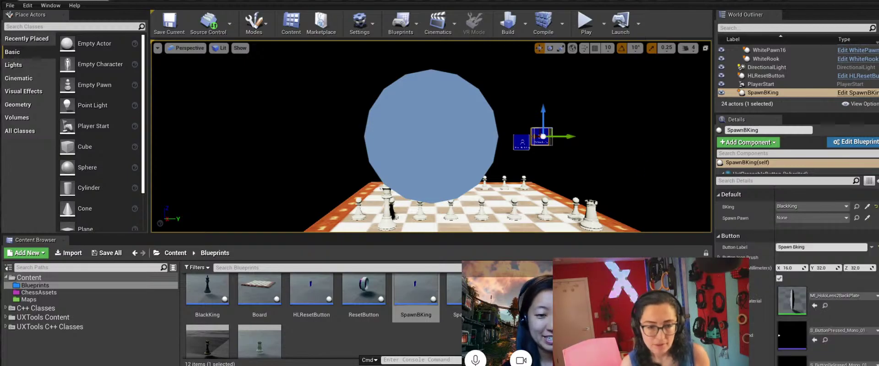
pyautogui.click(641, 157)
# Place a SpawnPawn actor in the level beside the buttons and assign it as the SpawnBKing actor's Spawn Pawn reference.
pyautogui.click(413, 338)
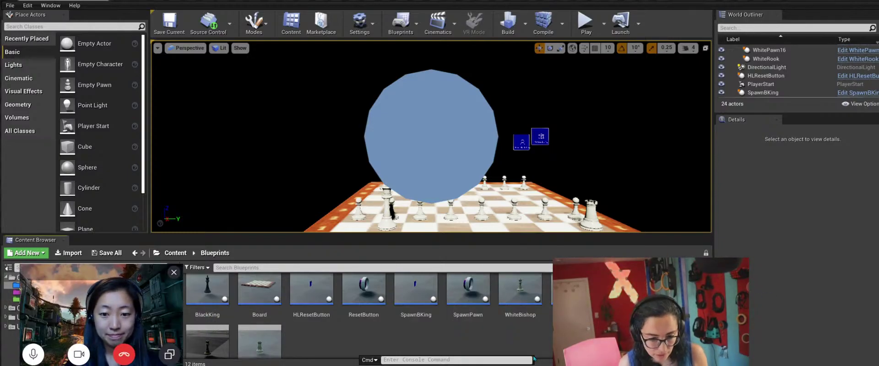
pyautogui.moveTo(476, 293); pyautogui.dragTo(576, 151)
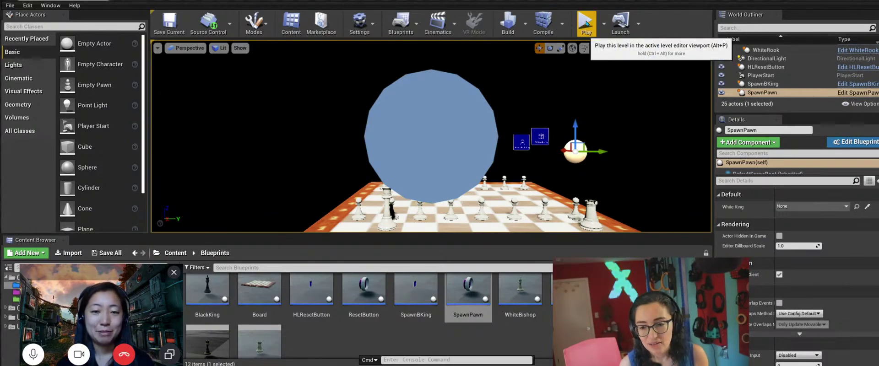
pyautogui.click(540, 134)
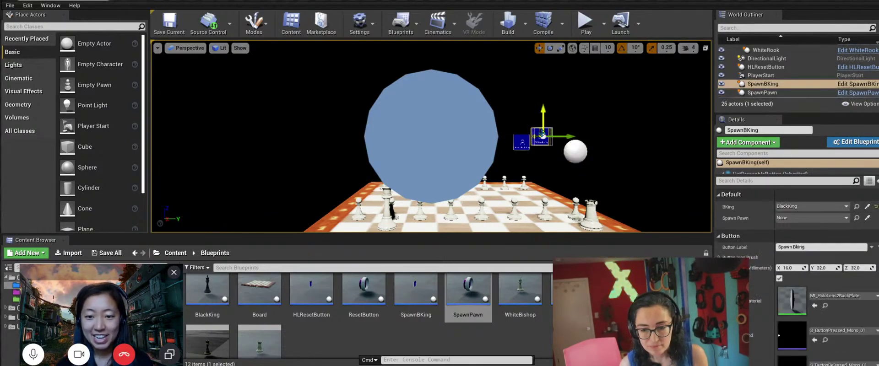
pyautogui.click(802, 220)
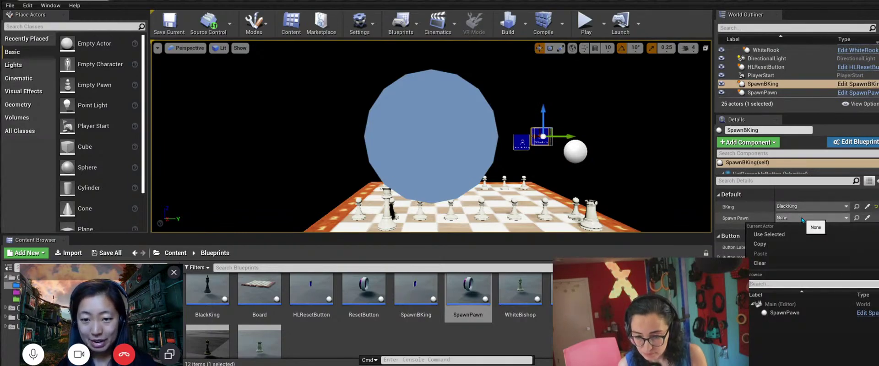
pyautogui.click(785, 313)
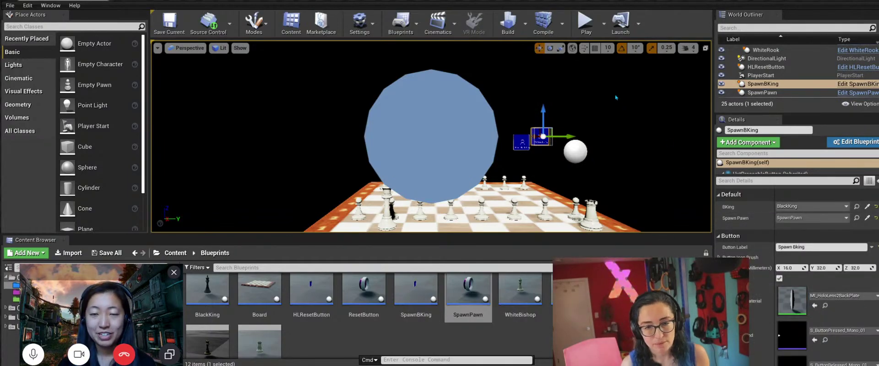
# Save the level, play-test pushing the Spawn Bking button repeatedly with the simulated hand, end the test and save again.
pyautogui.click(169, 22)
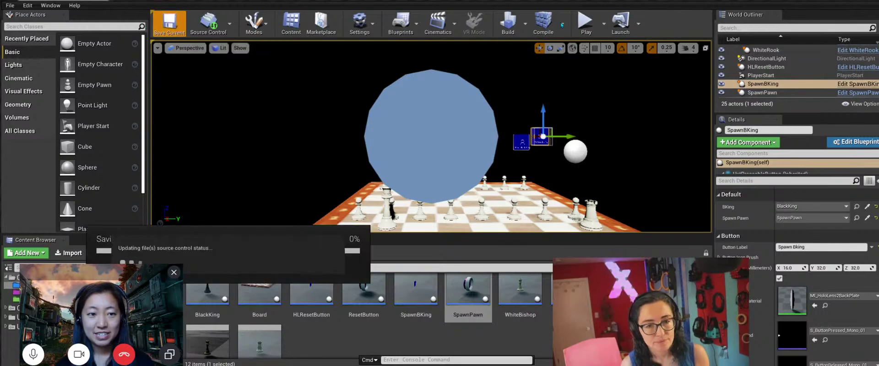
pyautogui.click(586, 23)
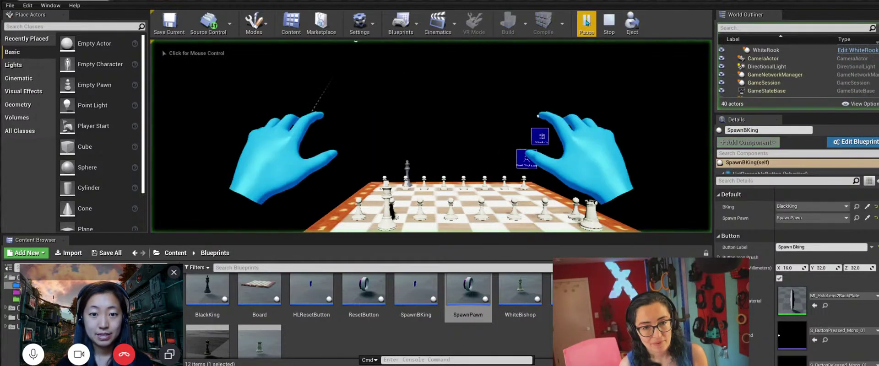
pyautogui.click(557, 120)
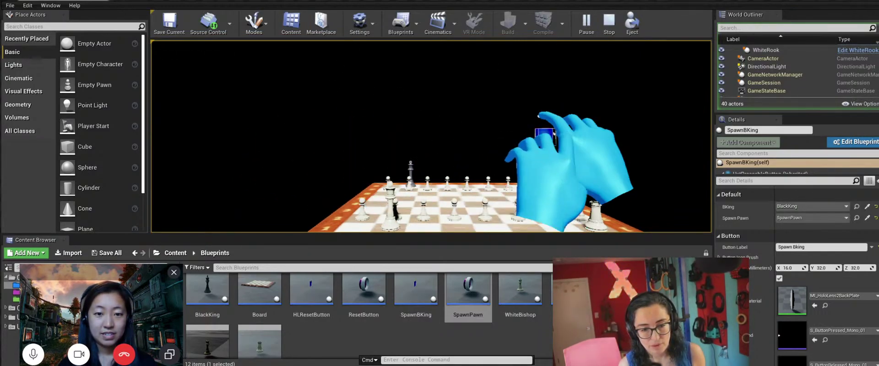
pyautogui.keyDown('alt'); pyautogui.scroll(-2, 540, 178); pyautogui.keyUp('alt')
pyautogui.keyDown('alt'); pyautogui.scroll(2, 540, 178); pyautogui.keyUp('alt')
pyautogui.keyDown('alt'); pyautogui.scroll(-4, 540, 178); pyautogui.keyUp('alt')
pyautogui.keyDown('alt'); pyautogui.scroll(4, 540, 179); pyautogui.keyUp('alt')
pyautogui.keyDown('alt'); pyautogui.scroll(-4, 540, 178); pyautogui.keyUp('alt')
pyautogui.keyDown('alt'); pyautogui.scroll(3, 540, 178); pyautogui.keyUp('alt')
pyautogui.keyDown('alt'); pyautogui.scroll(-4, 540, 178); pyautogui.keyUp('alt')
pyautogui.keyDown('alt'); pyautogui.scroll(3, 540, 178); pyautogui.keyUp('alt')
pyautogui.keyDown('alt'); pyautogui.scroll(-3, 540, 178); pyautogui.keyUp('alt')
pyautogui.keyDown('alt'); pyautogui.scroll(4, 540, 179); pyautogui.keyUp('alt')
pyautogui.keyDown('alt'); pyautogui.scroll(-1, 540, 178); pyautogui.keyUp('alt')
pyautogui.keyDown('alt'); pyautogui.scroll(3, 540, 179); pyautogui.keyUp('alt')
pyautogui.keyDown('alt'); pyautogui.scroll(-4, 540, 179); pyautogui.keyUp('alt')
pyautogui.keyDown('alt'); pyautogui.scroll(4, 540, 179); pyautogui.keyUp('alt')
pyautogui.keyDown('alt'); pyautogui.scroll(-3, 540, 179); pyautogui.keyUp('alt')
pyautogui.keyDown('alt'); pyautogui.scroll(3, 540, 178); pyautogui.keyUp('alt')
pyautogui.keyDown('alt'); pyautogui.scroll(1, 540, 178); pyautogui.keyUp('alt')
pyautogui.keyDown('alt'); pyautogui.scroll(-4, 540, 178); pyautogui.keyUp('alt')
pyautogui.keyDown('alt'); pyautogui.scroll(4, 540, 179); pyautogui.keyUp('alt')
pyautogui.keyDown('alt'); pyautogui.scroll(-3, 540, 178); pyautogui.keyUp('alt')
pyautogui.keyDown('alt'); pyautogui.scroll(3, 540, 179); pyautogui.keyUp('alt')
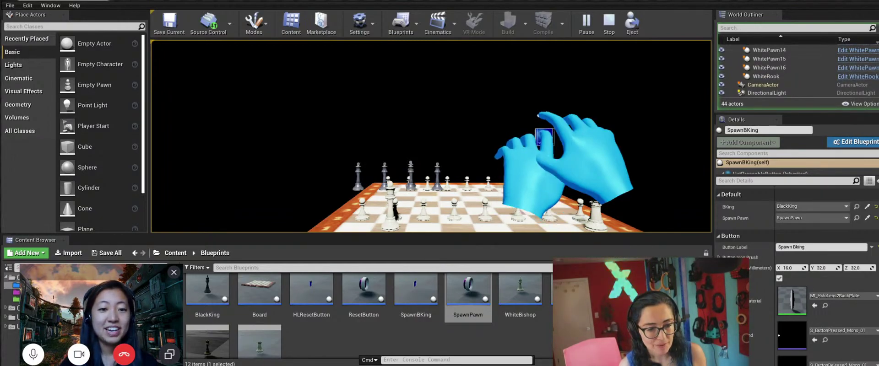
pyautogui.keyDown('alt'); pyautogui.scroll(-3, 540, 179); pyautogui.keyUp('alt')
pyautogui.keyDown('alt'); pyautogui.scroll(3, 540, 179); pyautogui.keyUp('alt')
pyautogui.keyDown('alt'); pyautogui.scroll(-3, 540, 178); pyautogui.keyUp('alt')
pyautogui.keyDown('alt'); pyautogui.scroll(3, 540, 179); pyautogui.keyUp('alt')
pyautogui.keyDown('alt'); pyautogui.scroll(-3, 540, 179); pyautogui.keyUp('alt')
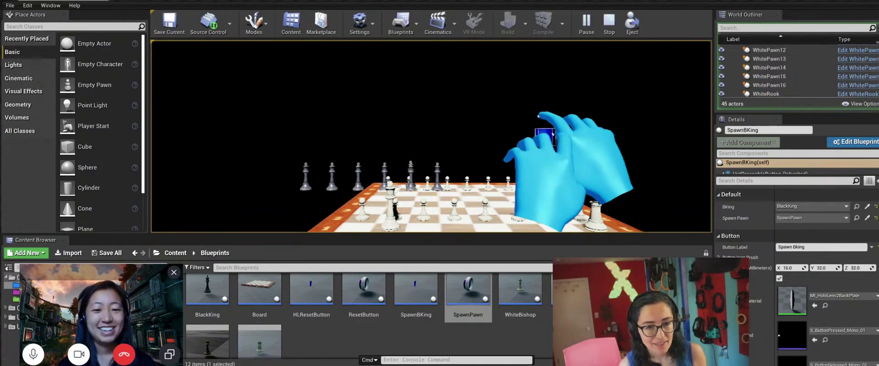
pyautogui.keyDown('alt'); pyautogui.scroll(3, 540, 179); pyautogui.keyUp('alt')
pyautogui.keyDown('alt'); pyautogui.scroll(3, 540, 178); pyautogui.keyUp('alt')
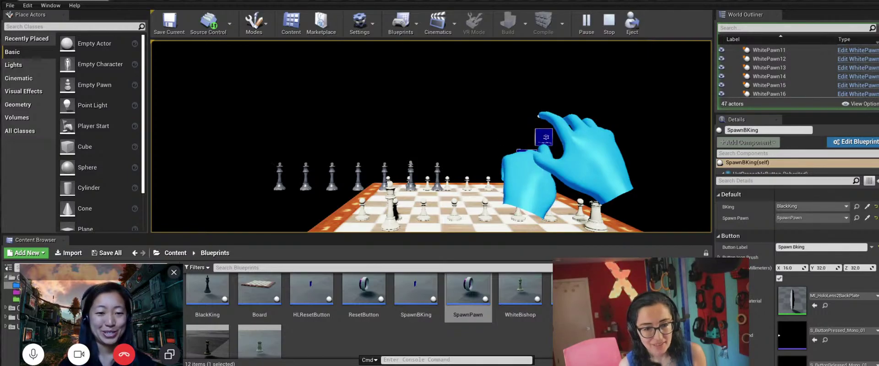
pyautogui.keyDown('alt'); pyautogui.scroll(-3, 540, 178); pyautogui.keyUp('alt')
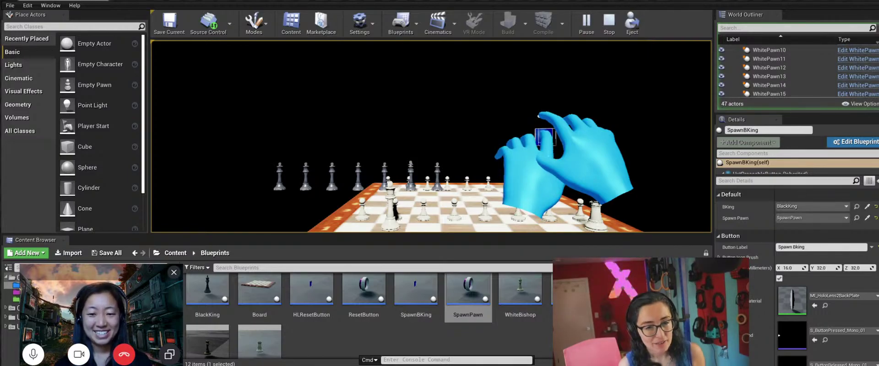
pyautogui.press('Escape')
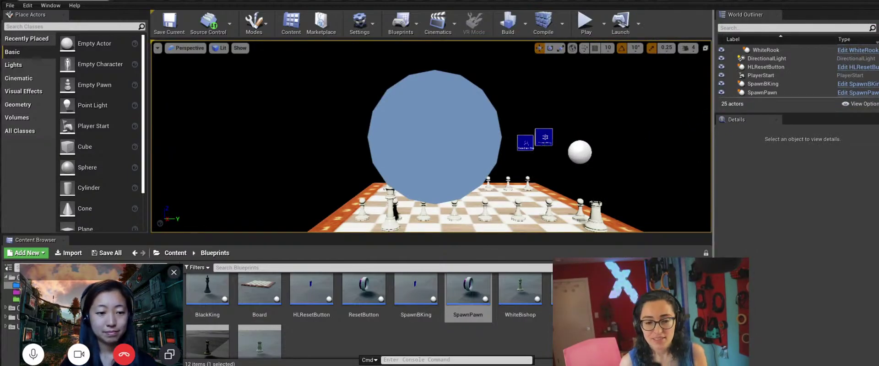
pyautogui.click(173, 29)
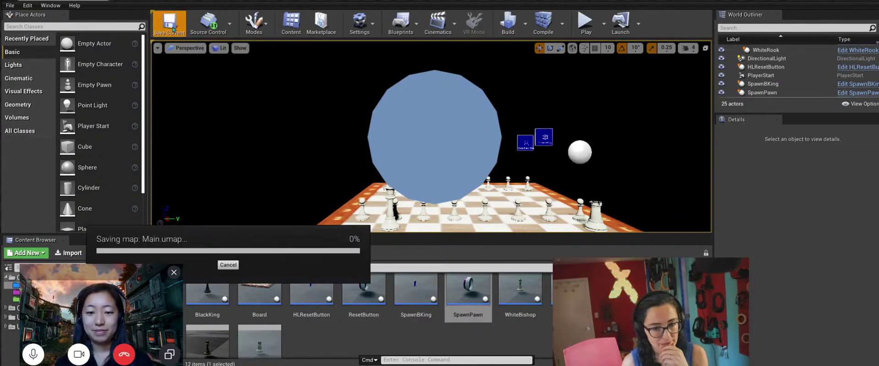
# Select the SpawnBKing and HLResetButton actors together in the level.
pyautogui.click(545, 137)
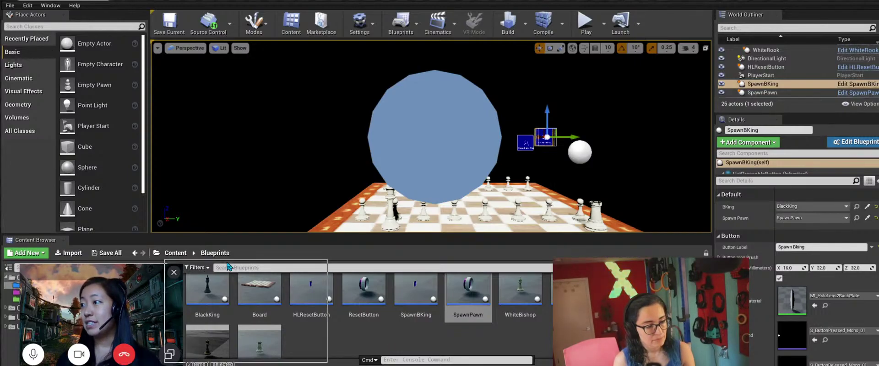
pyautogui.moveTo(81, 270); pyautogui.dragTo(227, 265)
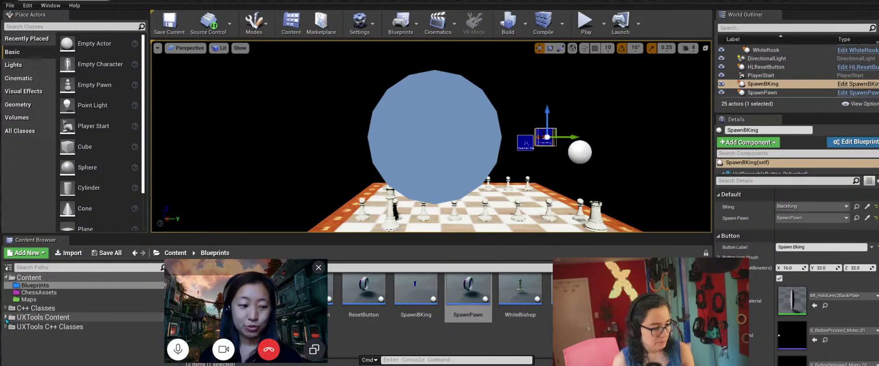
pyautogui.click(6, 317)
pyautogui.click(6, 318)
pyautogui.click(370, 336)
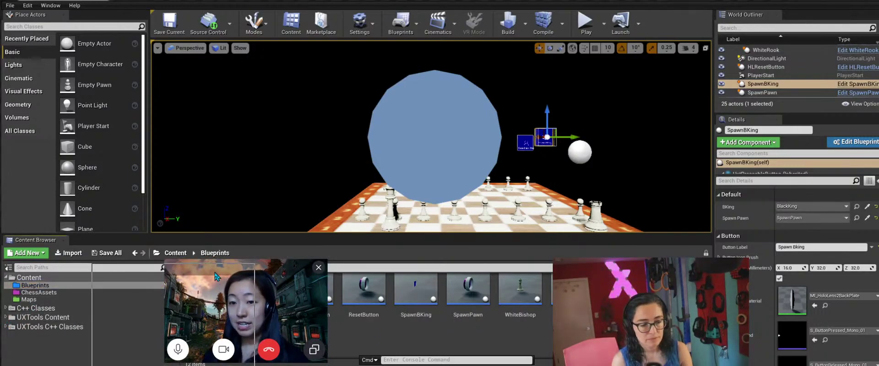
pyautogui.moveTo(293, 276); pyautogui.dragTo(220, 280)
pyautogui.moveTo(318, 289); pyautogui.dragTo(302, 297)
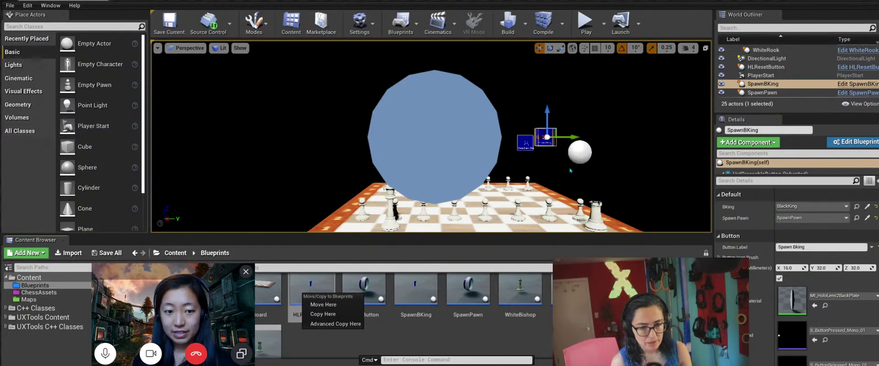
pyautogui.keyDown('ctrl'); pyautogui.click(525, 143); pyautogui.keyUp('ctrl')
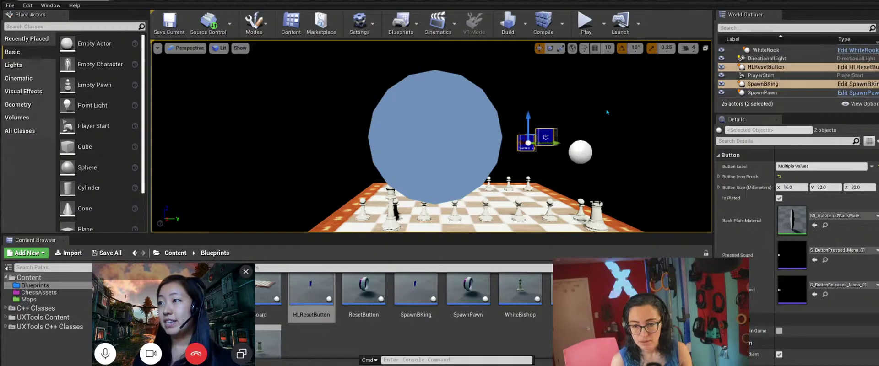
pyautogui.rightClick(528, 144)
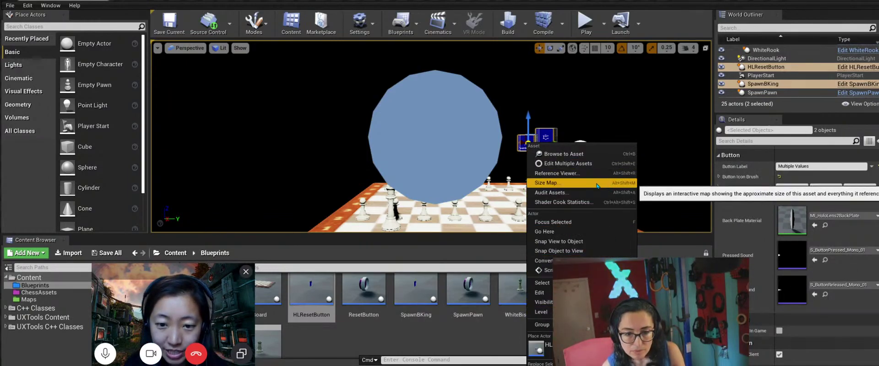
pyautogui.click(593, 154)
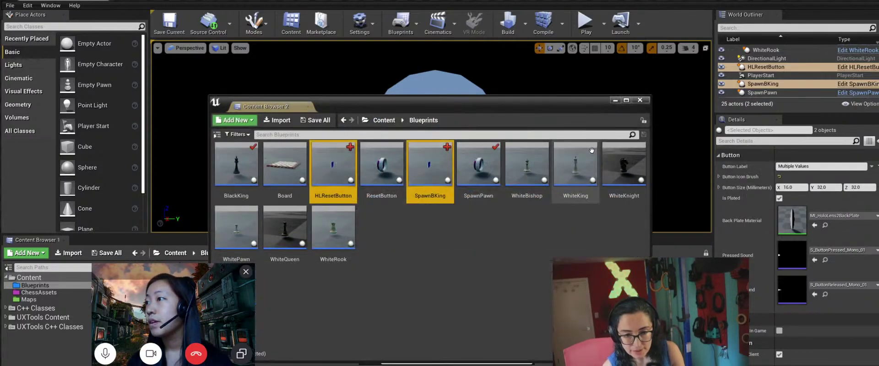
pyautogui.click(479, 134)
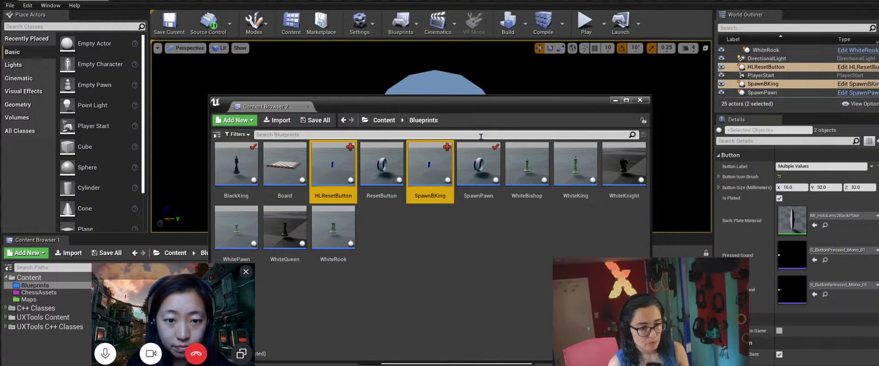
pyautogui.write('x')
pyautogui.press('BackSpace')
pyautogui.write('sc')
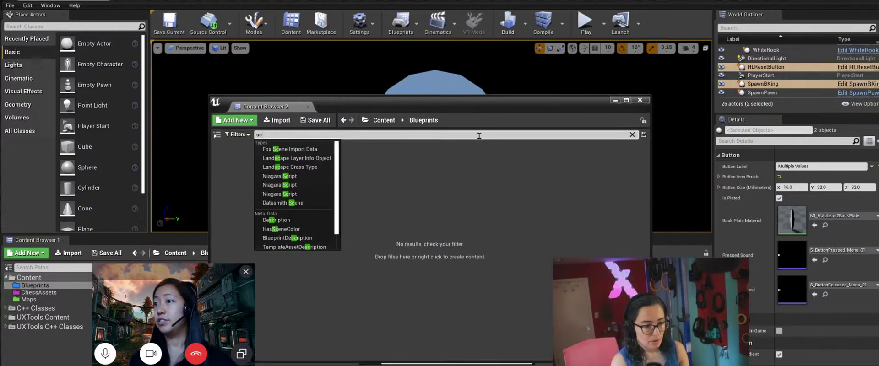
pyautogui.write('r')
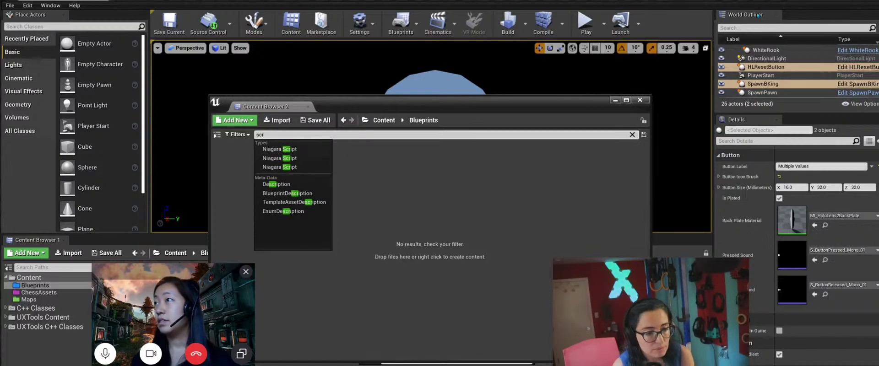
pyautogui.click(632, 134)
pyautogui.click(640, 100)
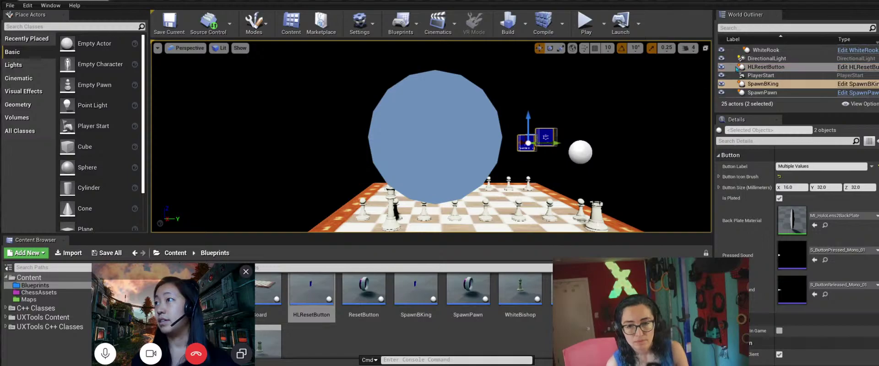
# Align the selected SpawnBKing and HLResetButton actors along the -Y axis with a spacing of 1.0 using the Align Actors scripted action.
pyautogui.rightClick(760, 69)
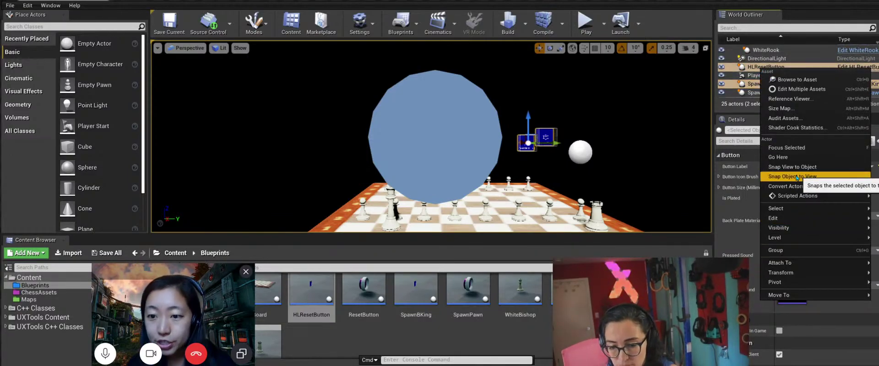
pyautogui.moveTo(796, 197)
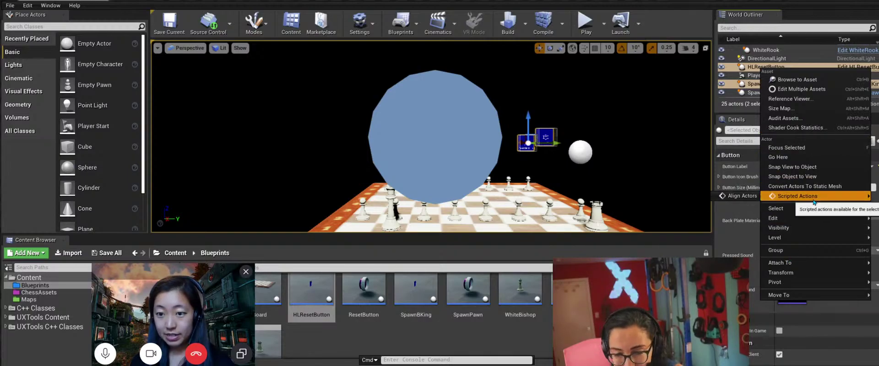
pyautogui.click(742, 195)
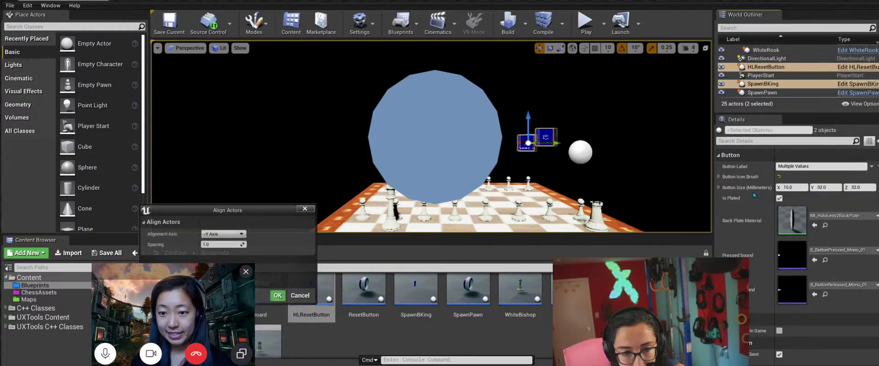
pyautogui.moveTo(221, 210); pyautogui.dragTo(344, 140)
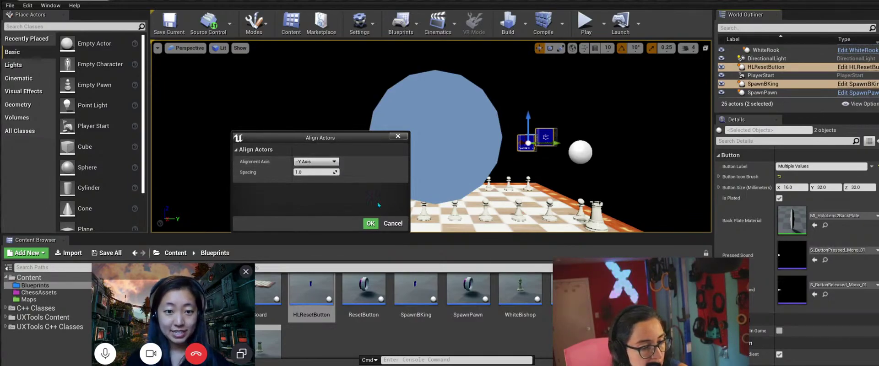
pyautogui.click(371, 224)
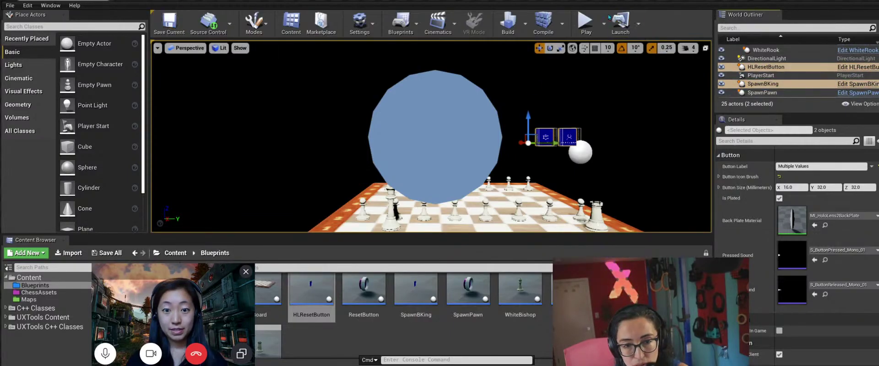
# Play-test the level to check the two aligned buttons with the simulated hands, and end the test.
pyautogui.click(580, 23)
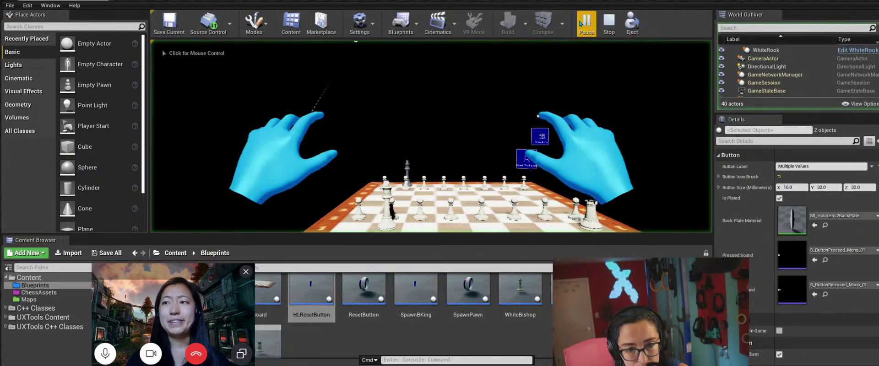
pyautogui.click(571, 86)
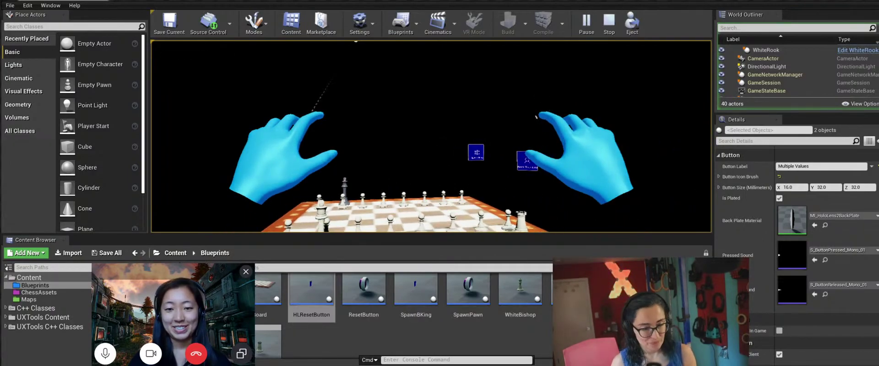
pyautogui.press('Escape')
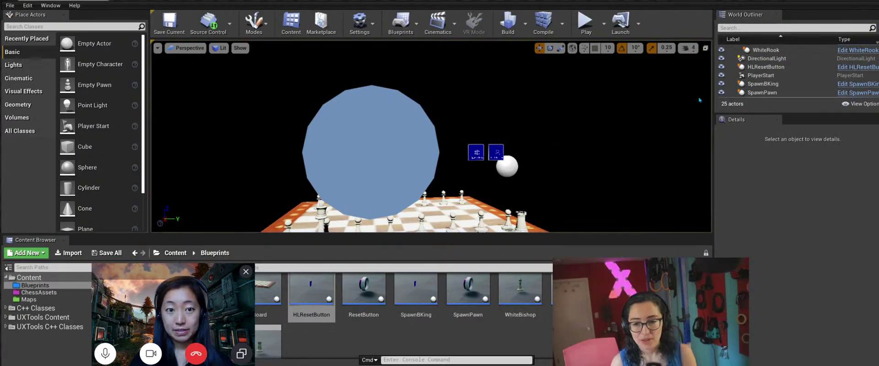
# Select the SpawnBKing actor and review its available actions and detail properties down to the collision and input settings.
pyautogui.click(767, 85)
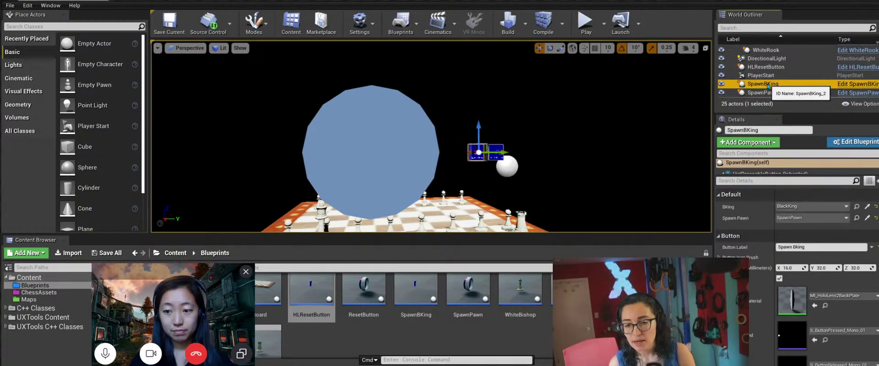
pyautogui.rightClick(768, 85)
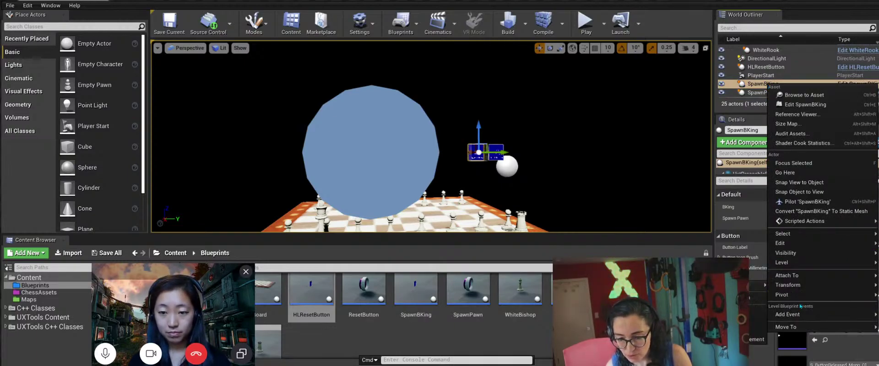
pyautogui.moveTo(798, 224)
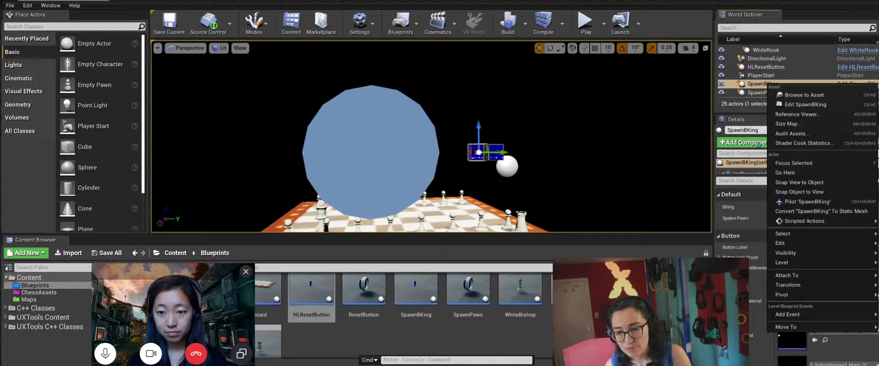
pyautogui.click(757, 86)
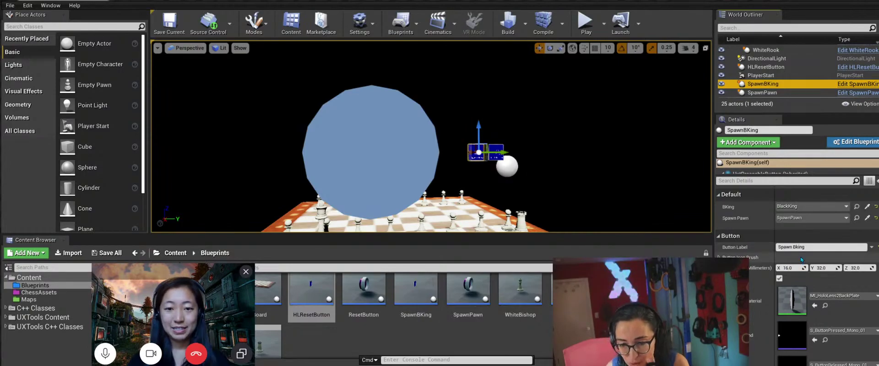
pyautogui.scroll(-6, 801, 260)
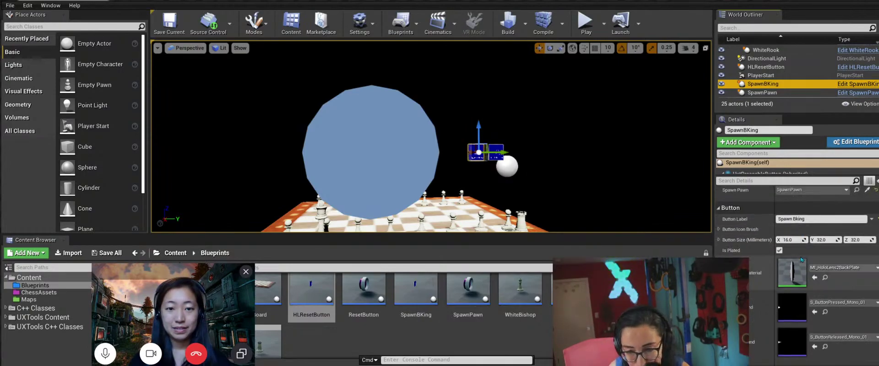
pyautogui.scroll(-2, 801, 260)
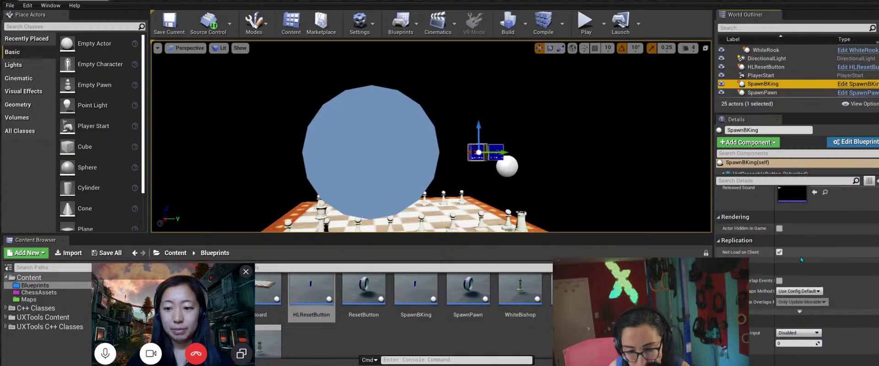
pyautogui.scroll(-4, 801, 259)
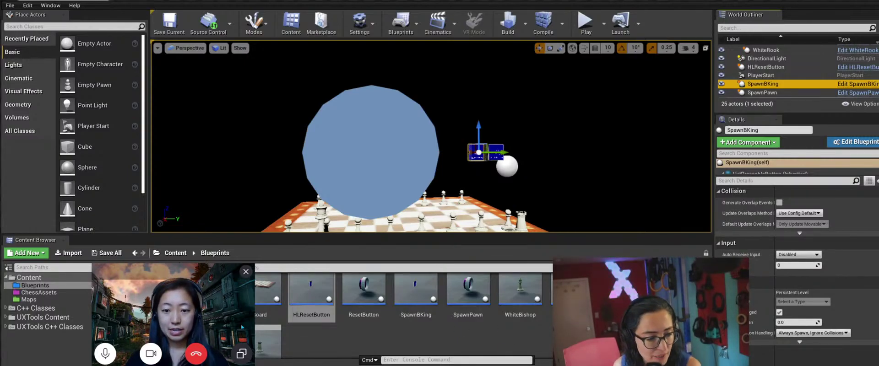
# Add a UxtHandConstraint component to the SpawnBKing blueprint and set its Hand option to Right.
pyautogui.doubleClick(308, 297)
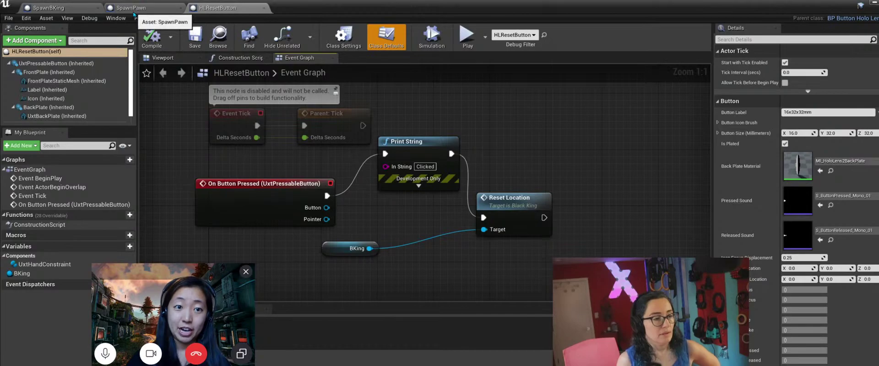
pyautogui.click(71, 9)
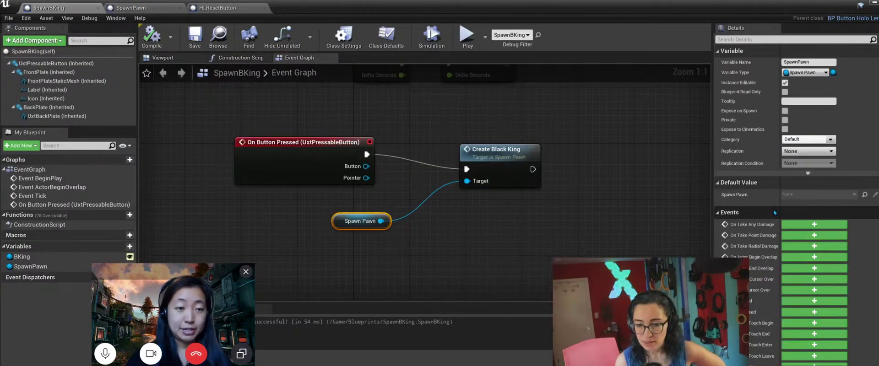
pyautogui.click(40, 41)
pyautogui.write('hand')
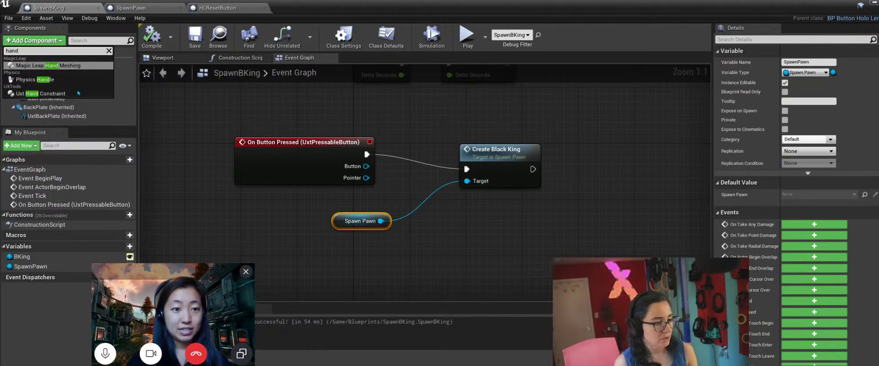
pyautogui.click(74, 95)
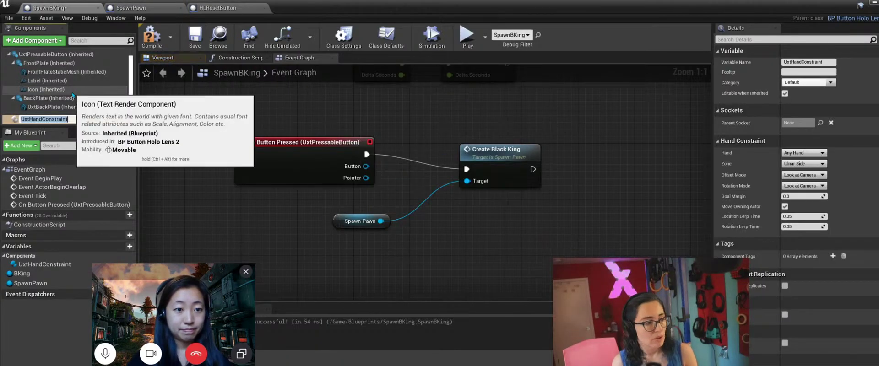
pyautogui.press('Return')
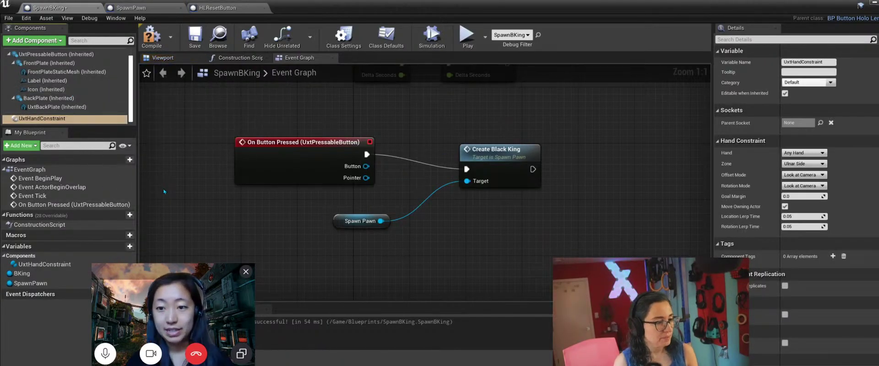
pyautogui.click(819, 155)
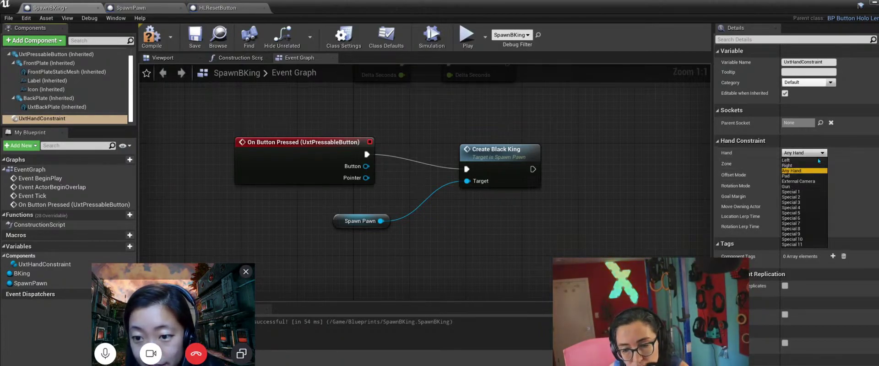
pyautogui.click(814, 166)
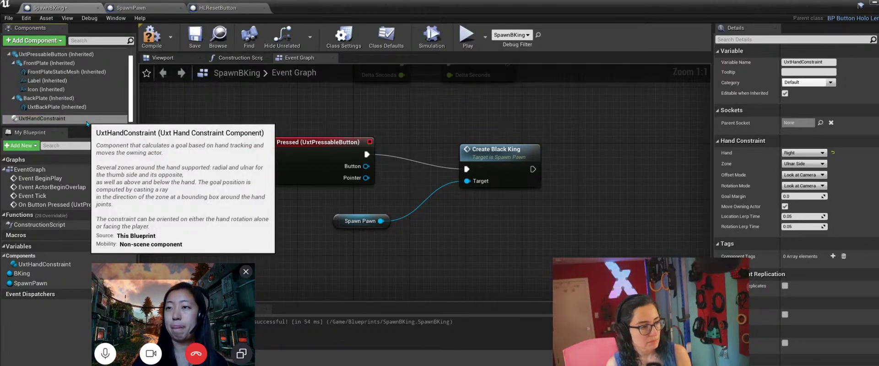
# Switch to the browser, look over the UX Tools documentation on constraint components and example maps, and return to the SpawnBKing blueprint.
pyautogui.hotkey('alt', 'Tab')
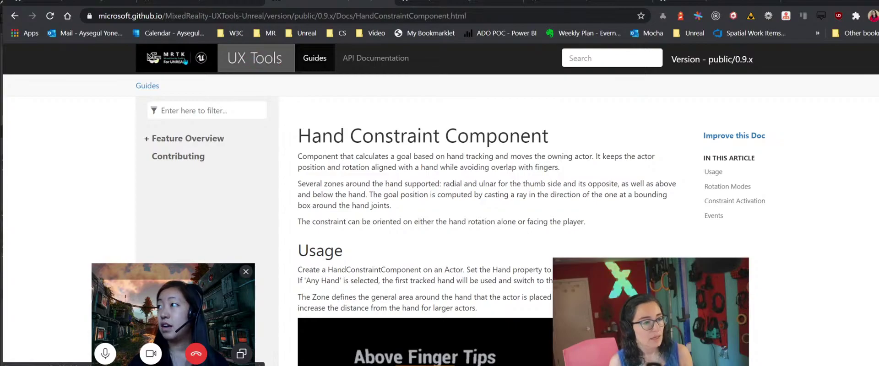
pyautogui.click(14, 15)
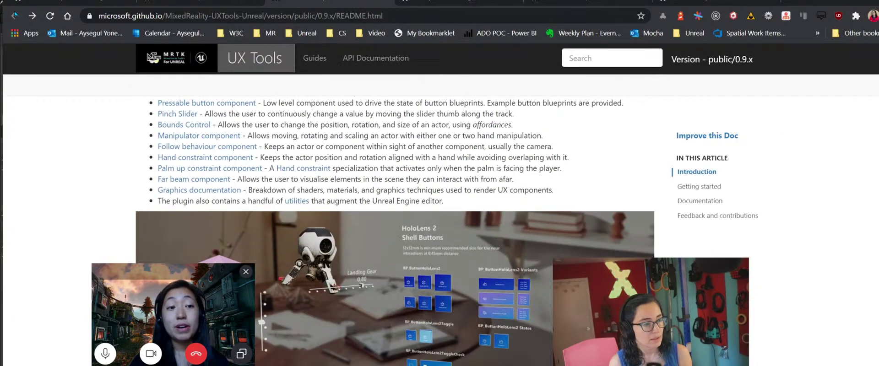
pyautogui.scroll(-5, 112, 181)
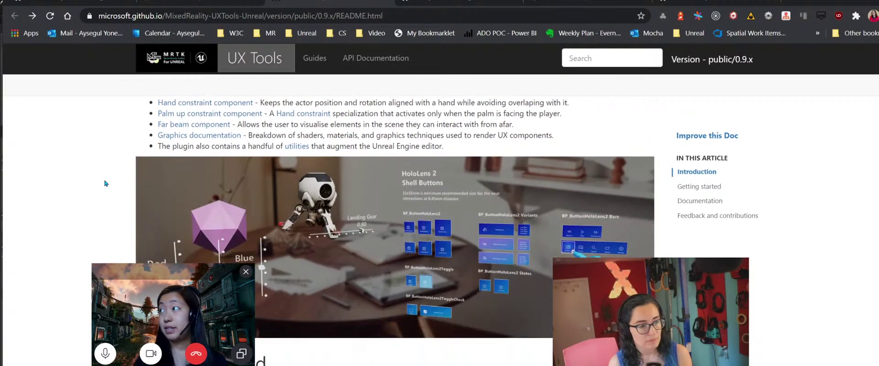
pyautogui.scroll(-10, 105, 183)
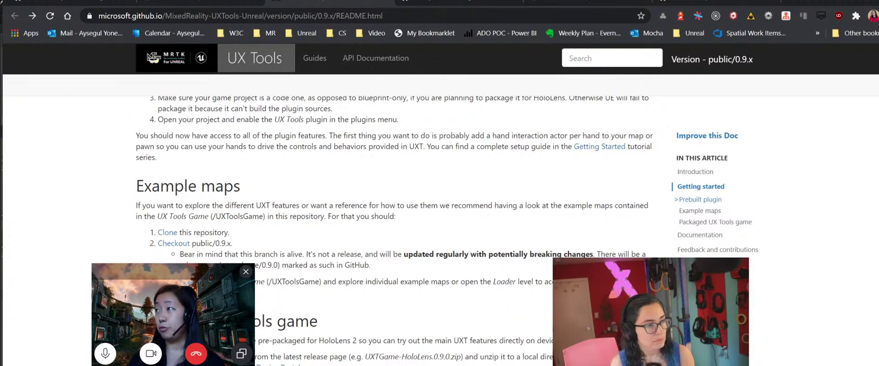
pyautogui.hotkey('alt', 'Tab')
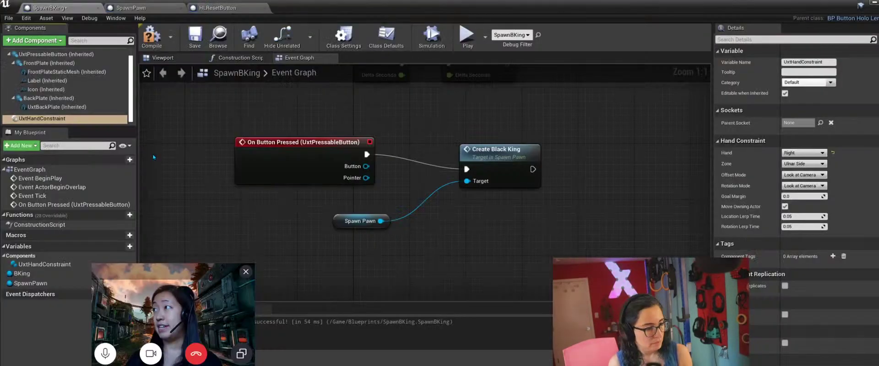
# Delete the UxtHandConstraint component from the SpawnBKing blueprint, compile and save it.
pyautogui.rightClick(80, 122)
pyautogui.click(193, 106)
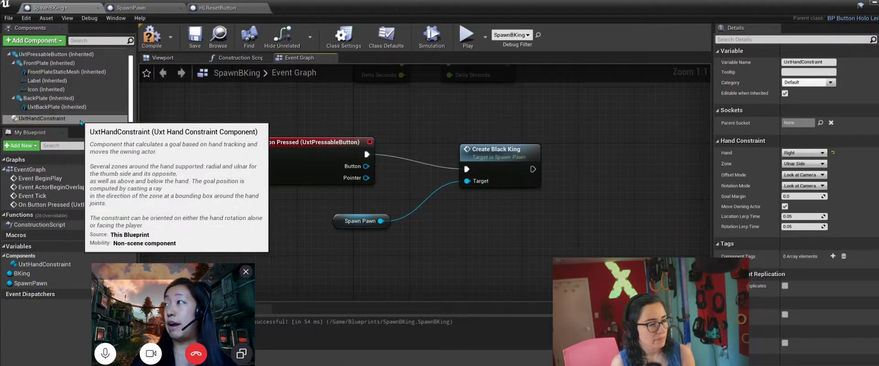
pyautogui.click(157, 41)
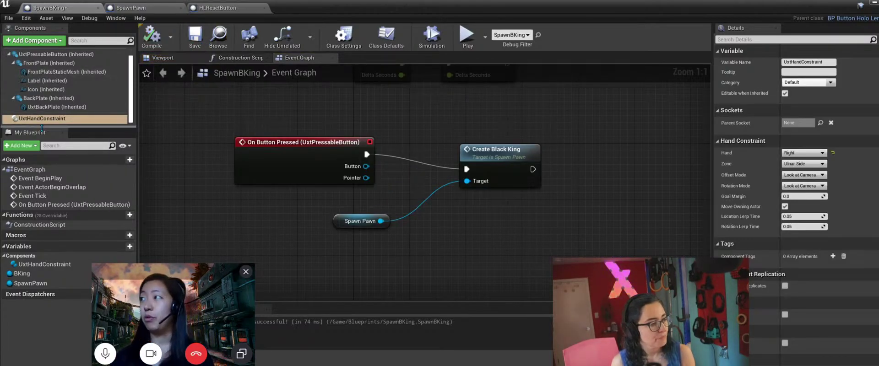
pyautogui.rightClick(60, 120)
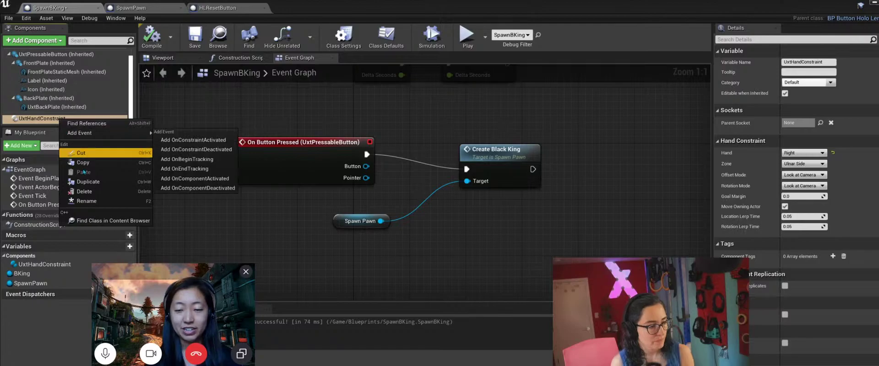
pyautogui.click(89, 192)
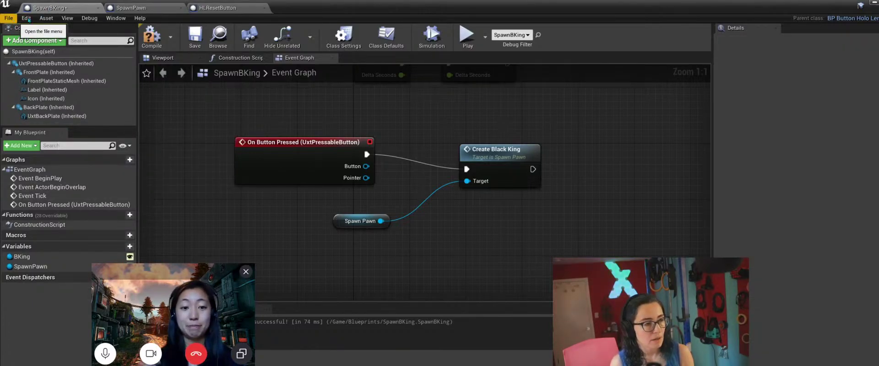
pyautogui.click(151, 44)
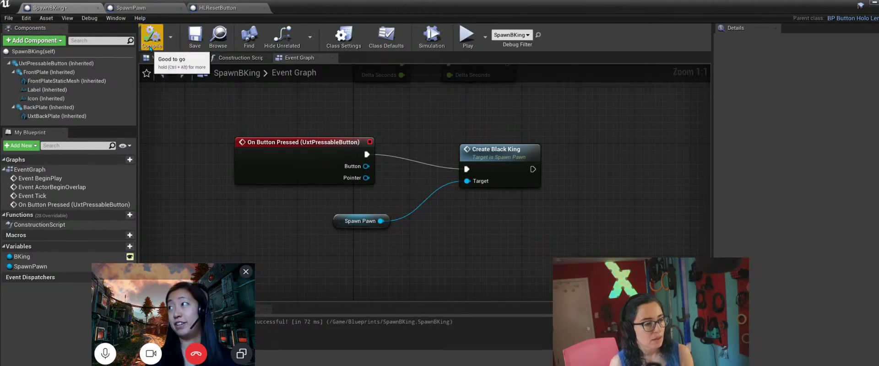
pyautogui.click(194, 38)
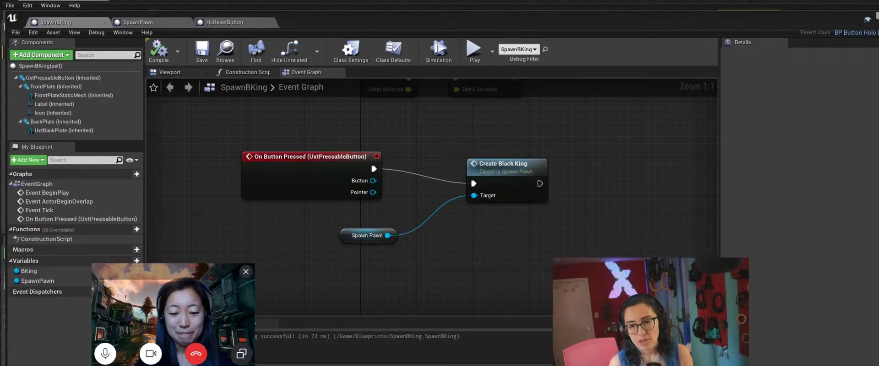
# Return from the SpawnBKing blueprint to the level editor and look through the actors listed in the World Outliner.
pyautogui.click(877, 17)
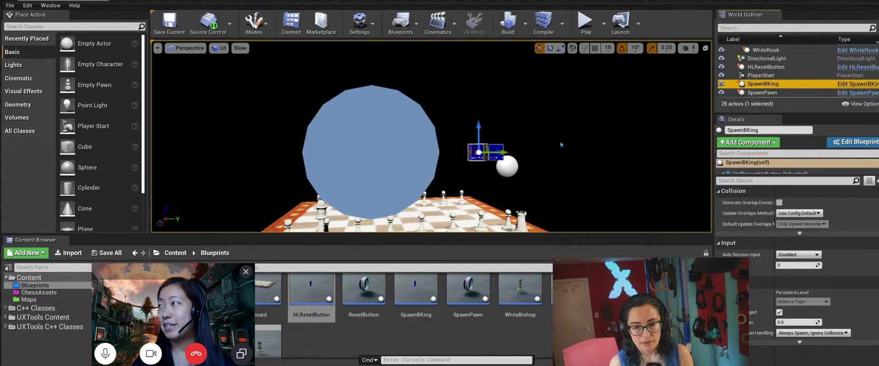
pyautogui.scroll(2, 765, 82)
pyautogui.scroll(5, 764, 82)
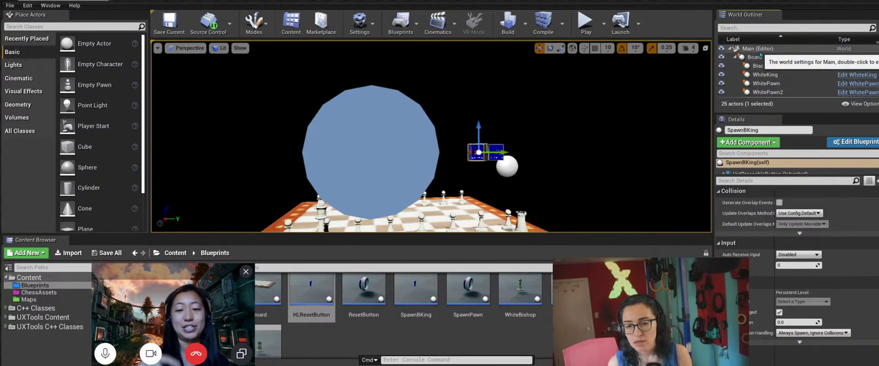
pyautogui.click(760, 53)
pyautogui.scroll(-5, 776, 72)
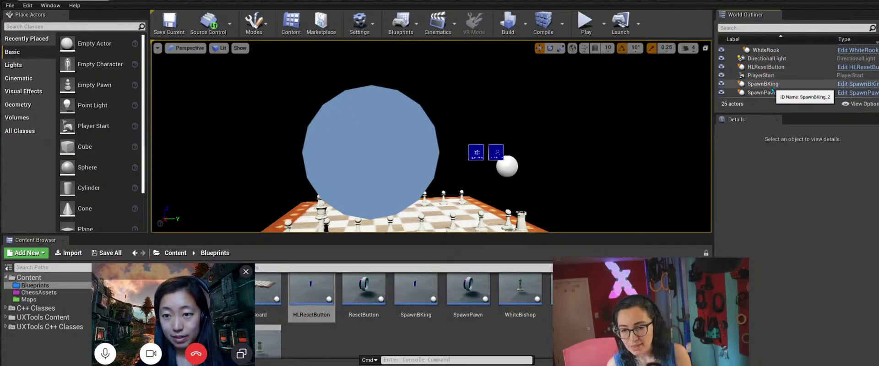
pyautogui.moveTo(771, 85)
pyautogui.mouseDown()
pyautogui.moveTo(773, 68)
pyautogui.moveTo(771, 85)
pyautogui.mouseUp()
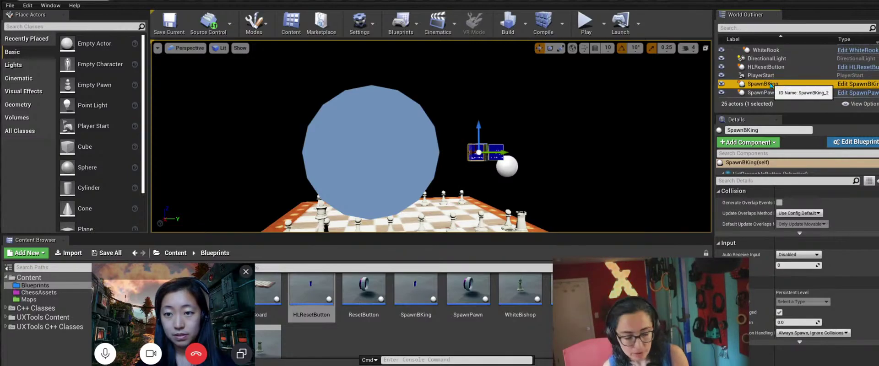
pyautogui.click(761, 143)
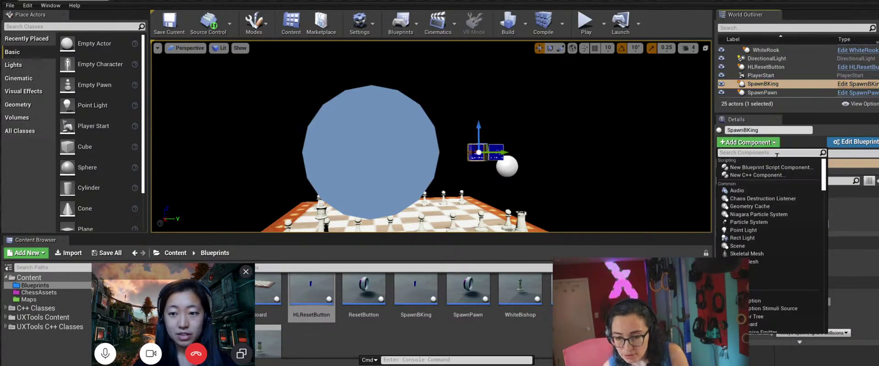
pyautogui.write('gr')
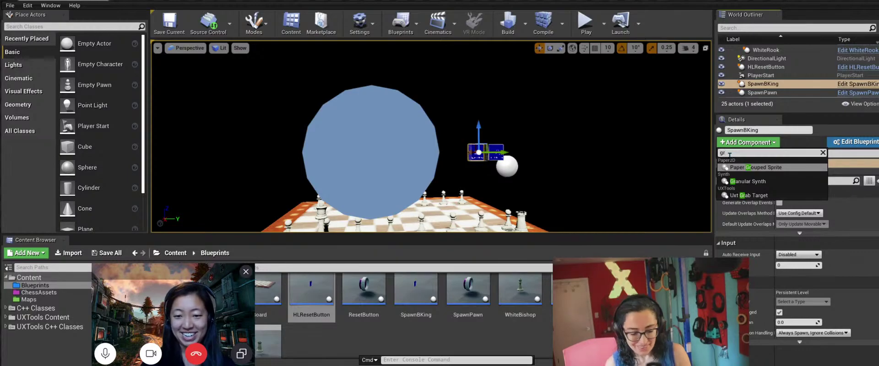
pyautogui.press('BackSpace')
pyautogui.press('BackSpace')
# Clear the SpawnBKing actor selection and save the Main map.
pyautogui.click(600, 147)
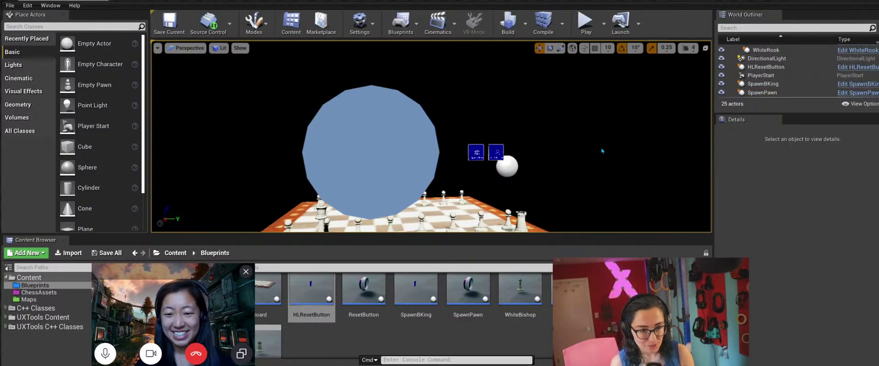
pyautogui.click(170, 20)
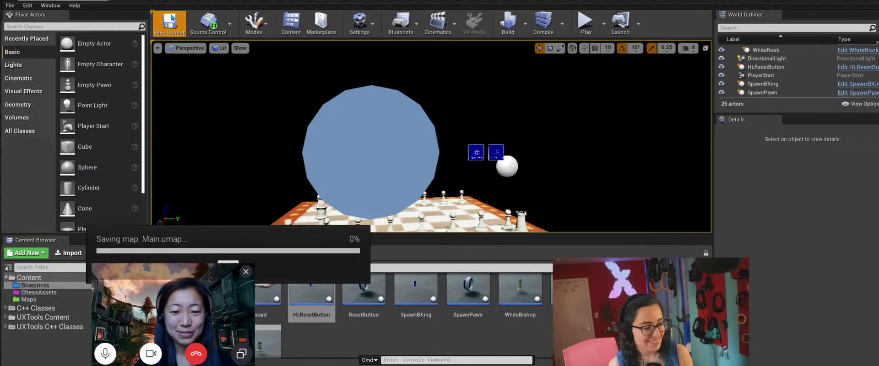